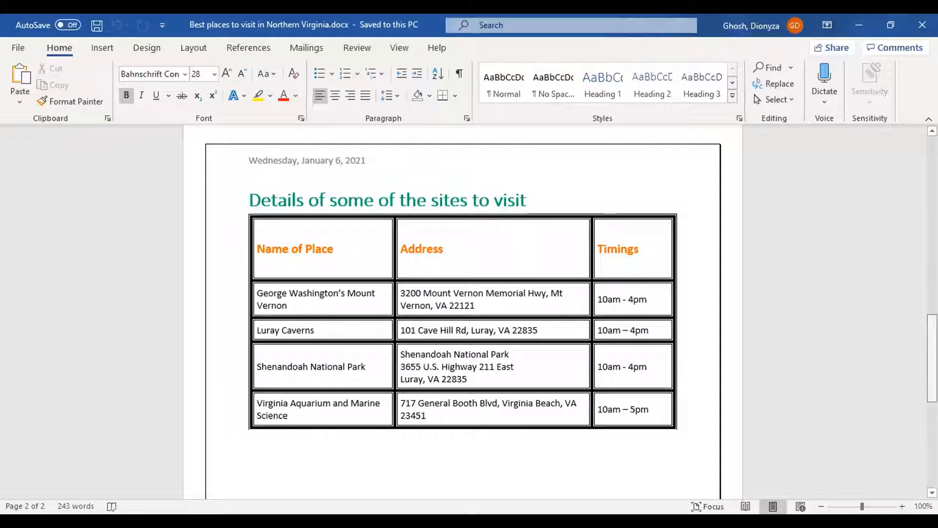
drag(932, 358, 932, 309)
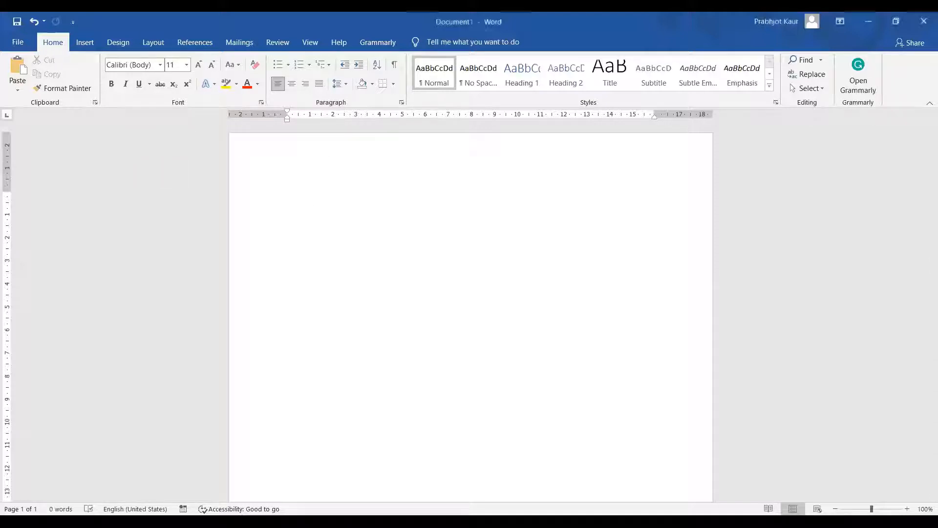
Enter two lines of sample text in the blank document, "dshjhdsj" and "nbdcjsj"
text(dshjhdsj)
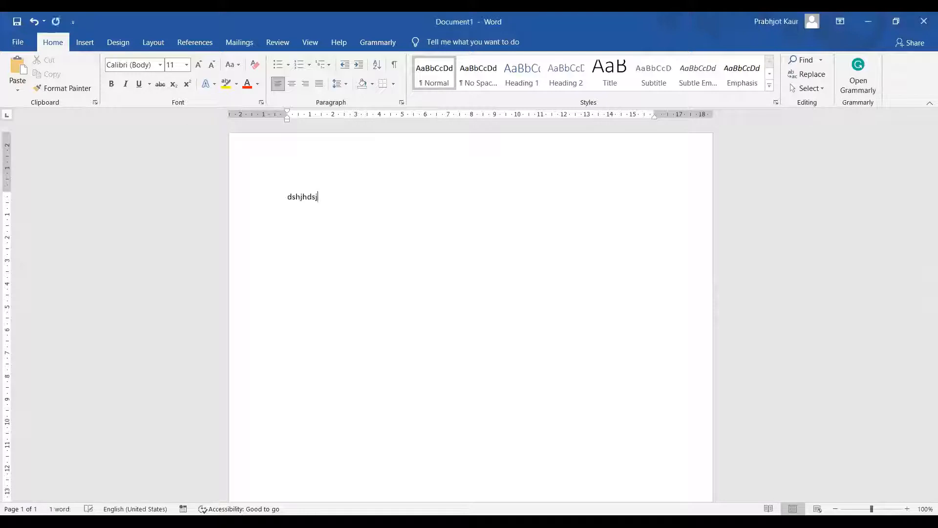
text(nbdcjsj)
key(Return)
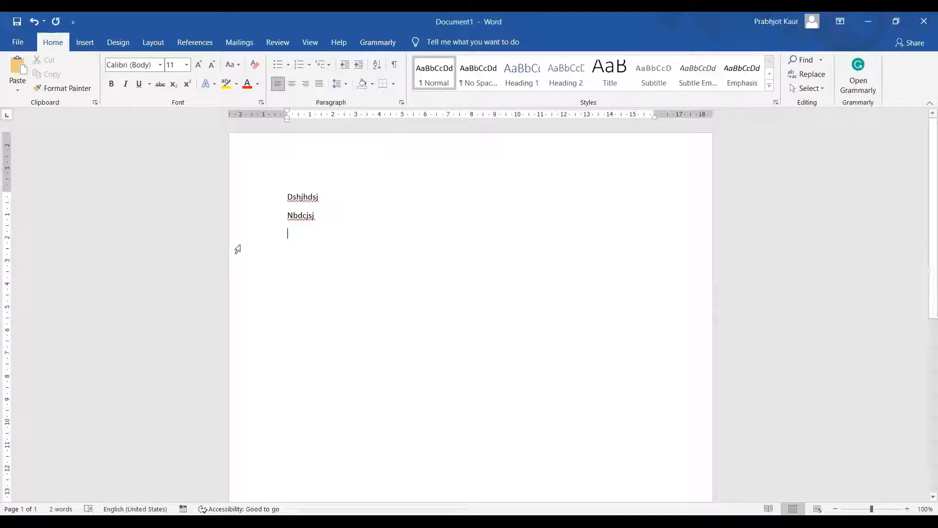
Change both lines of sample text to UPPERCASE
drag(287, 196, 328, 222)
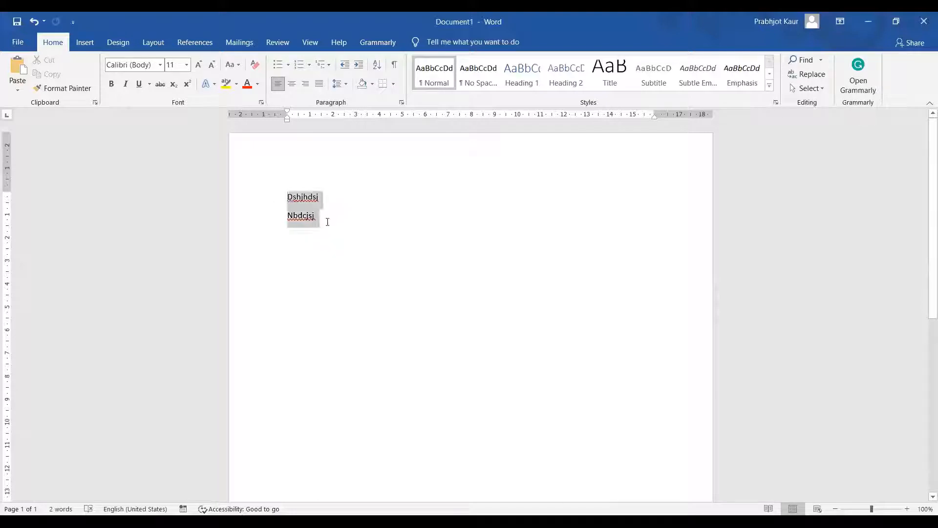
click(240, 66)
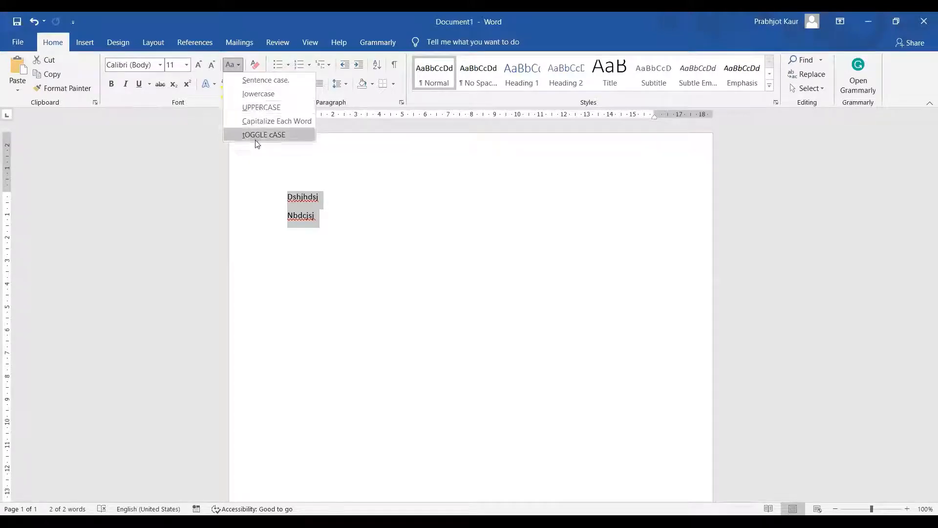
click(268, 108)
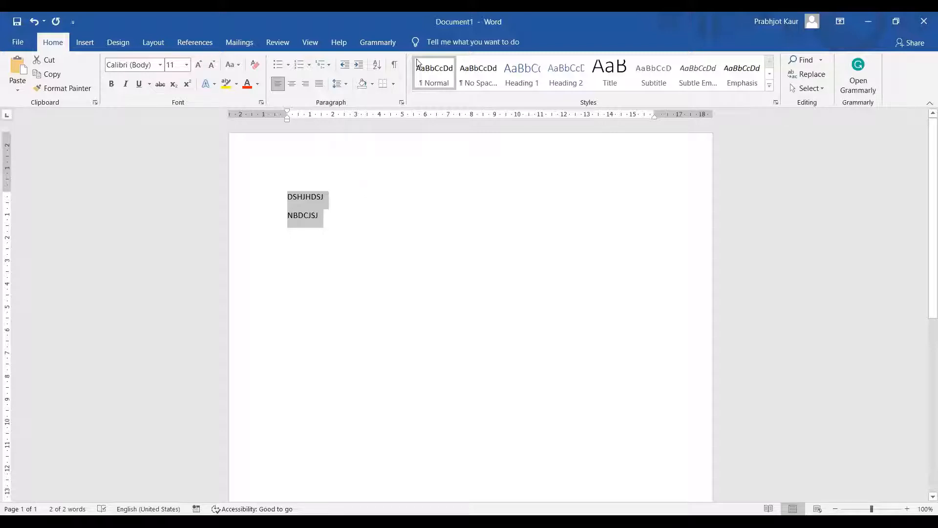
In the Borders and Shading settings, give the selected paragraphs a 3-D border with a ½ pt solid line
click(393, 88)
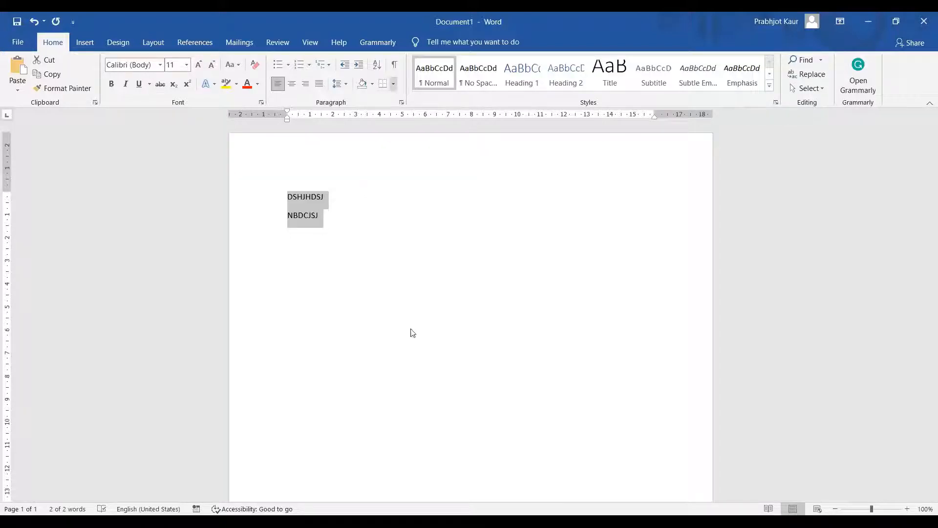
click(580, 285)
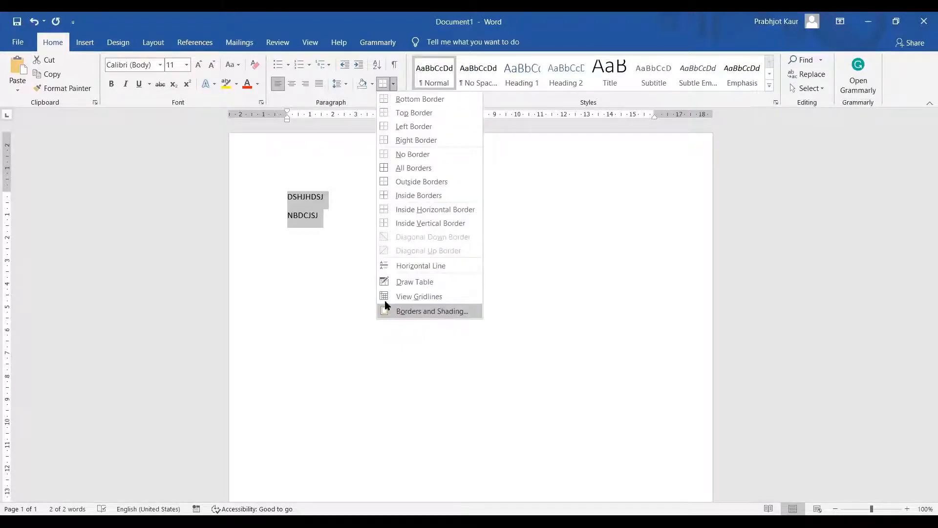
click(446, 312)
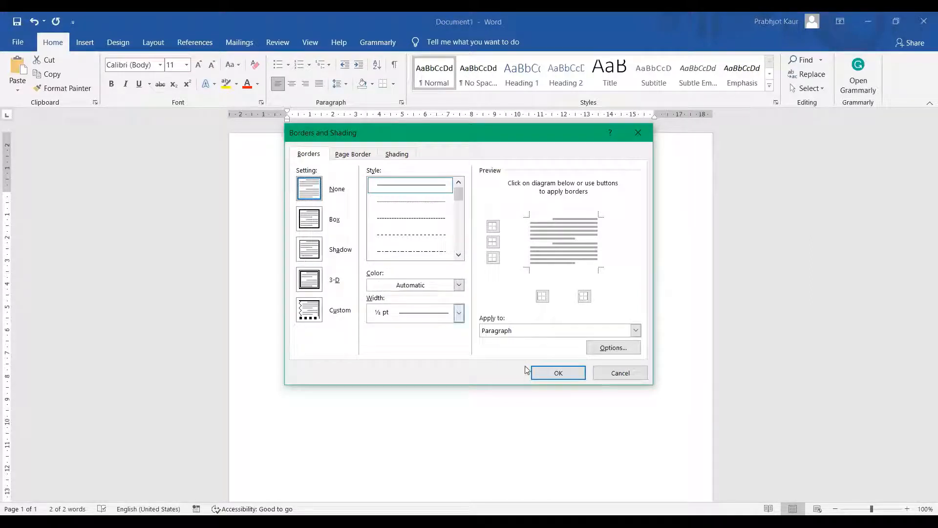
click(636, 331)
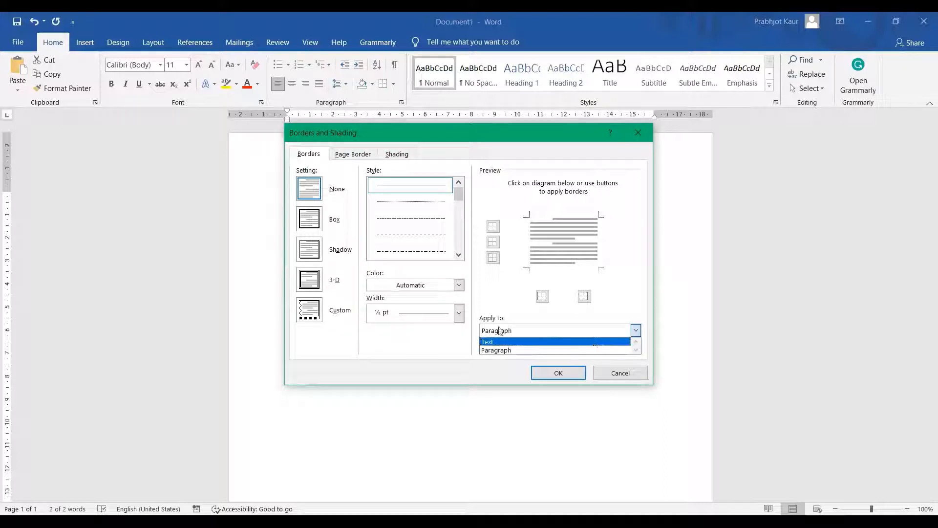
click(309, 219)
click(304, 251)
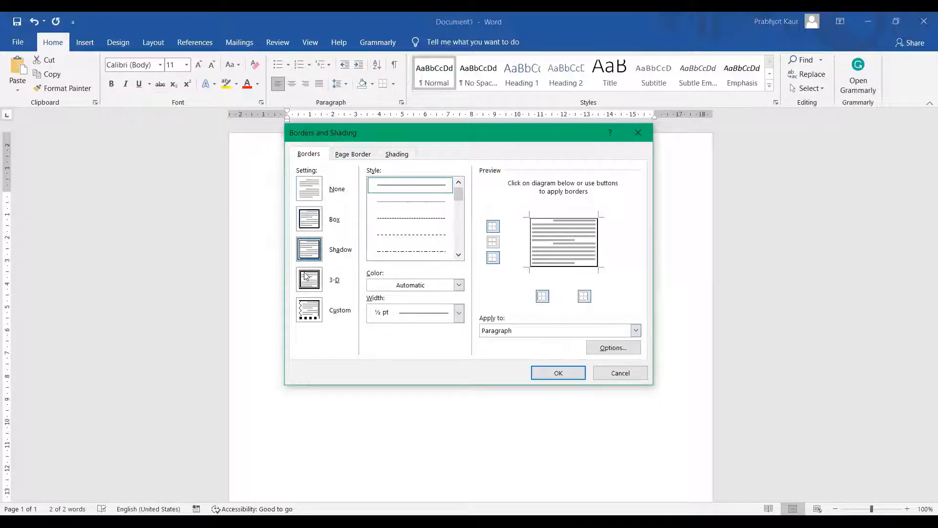
click(308, 280)
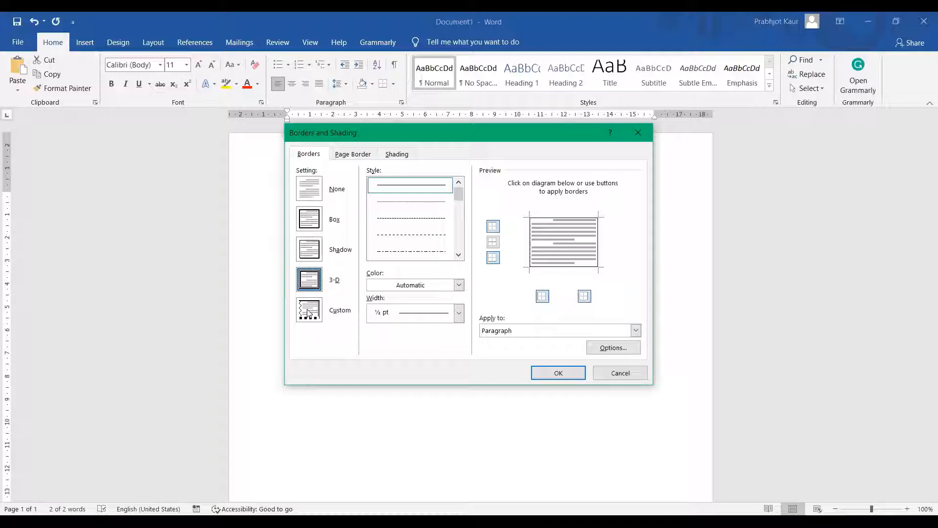
Apply a box page border with a 3 pt thick-and-thin double line to the whole document
click(357, 155)
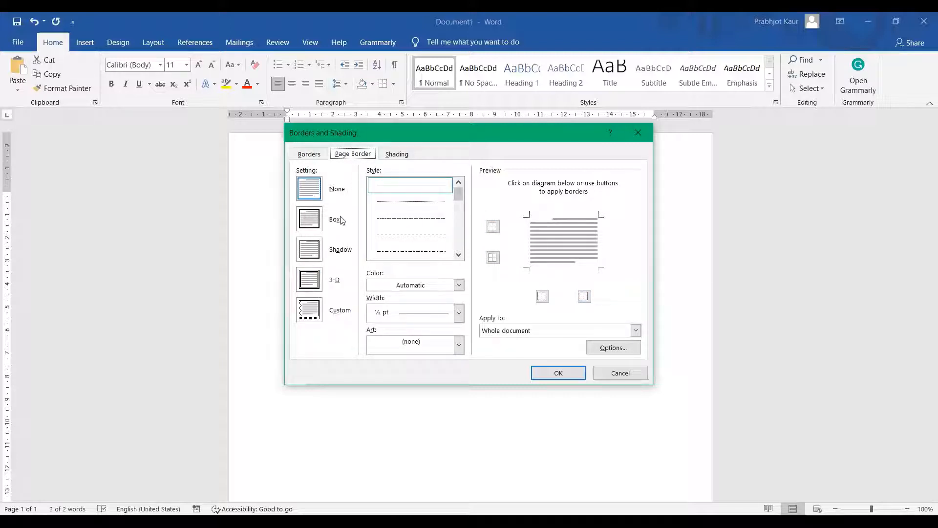
drag(462, 194, 459, 233)
click(423, 206)
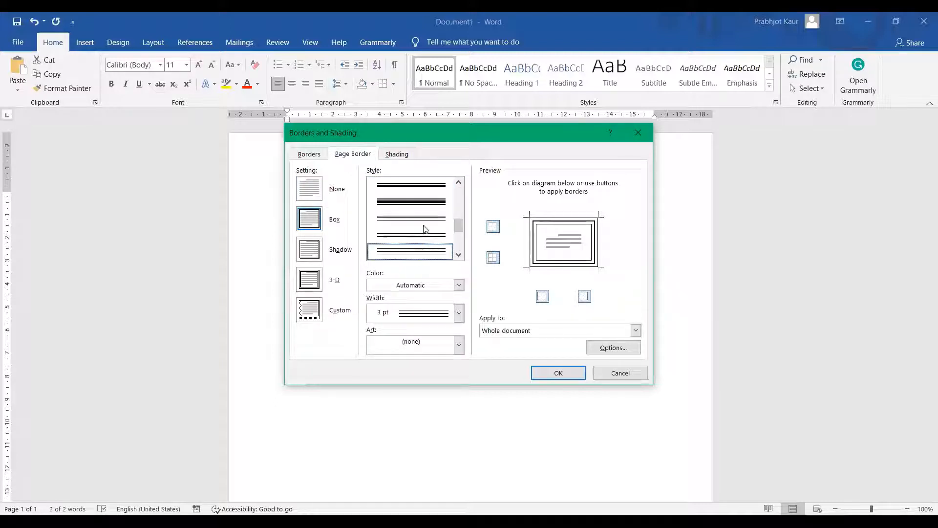
click(425, 220)
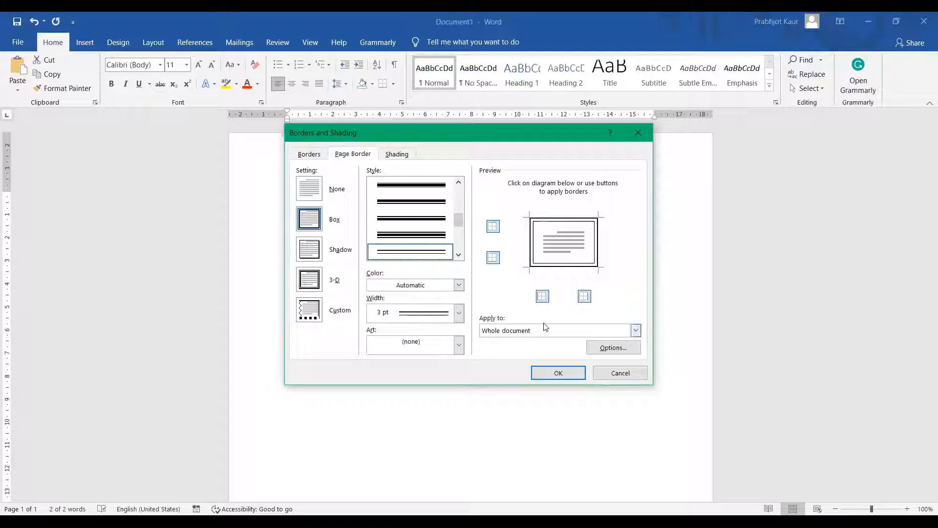
click(635, 332)
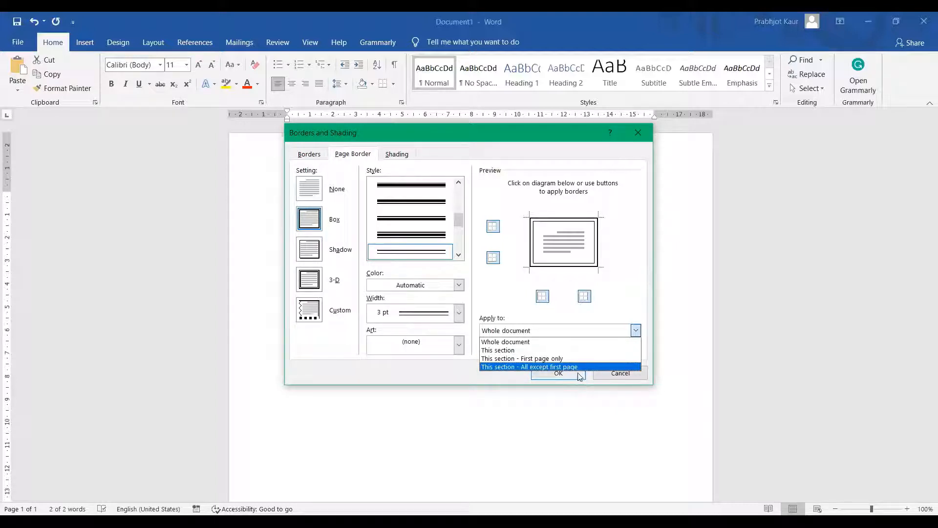
click(421, 252)
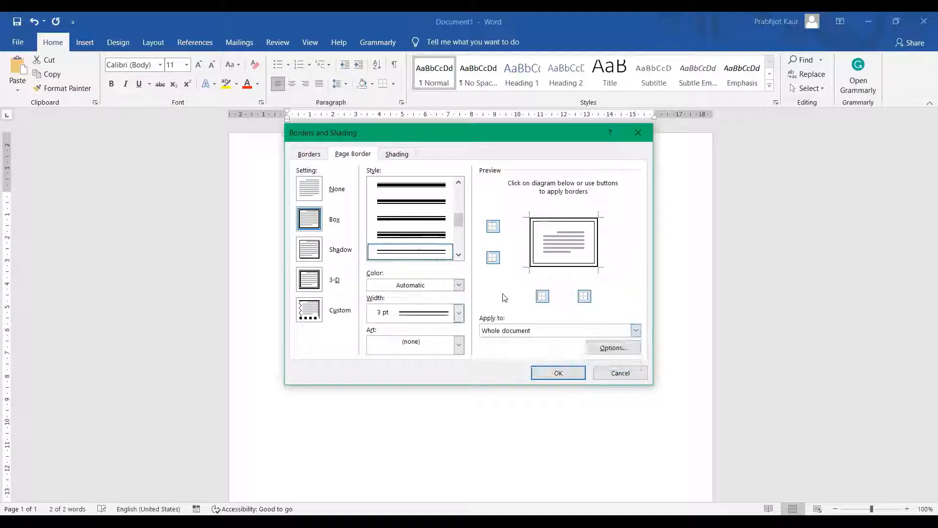
click(563, 374)
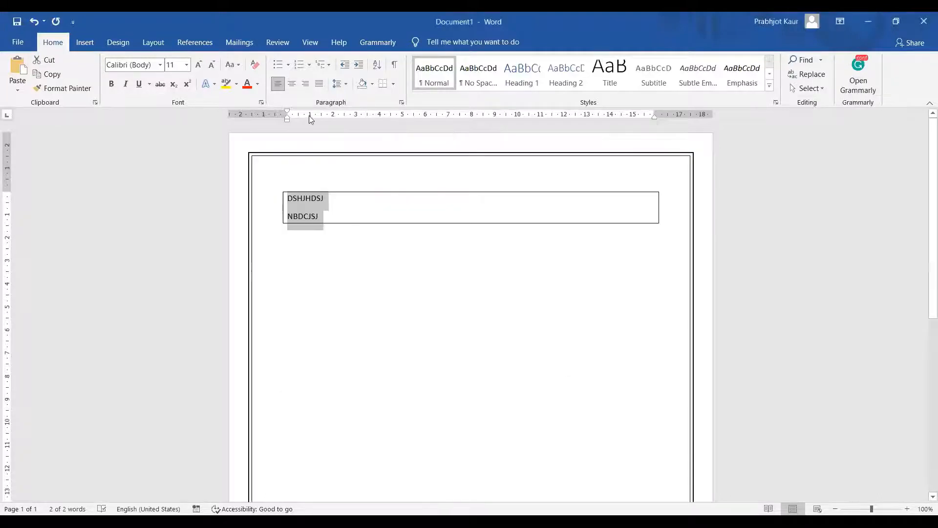
Replace the double-line page border with the black star-flower art border across the whole document
click(394, 85)
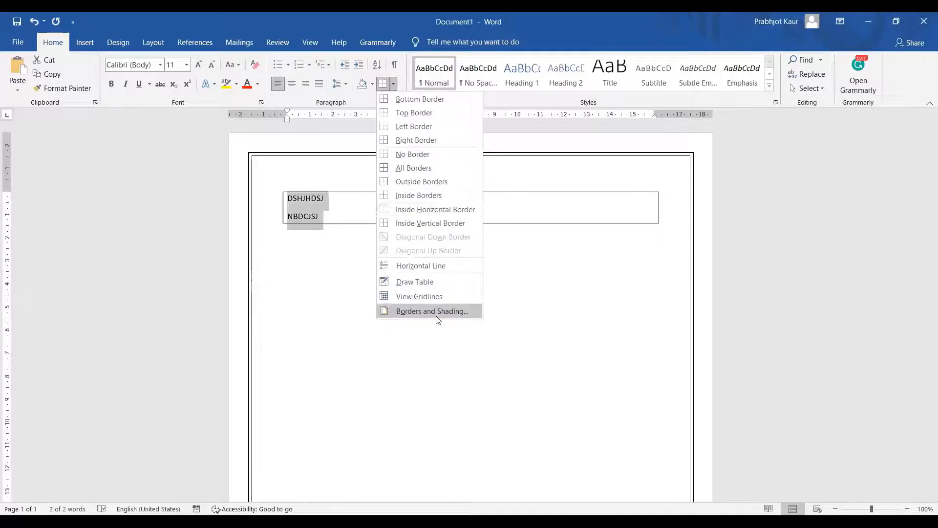
click(432, 311)
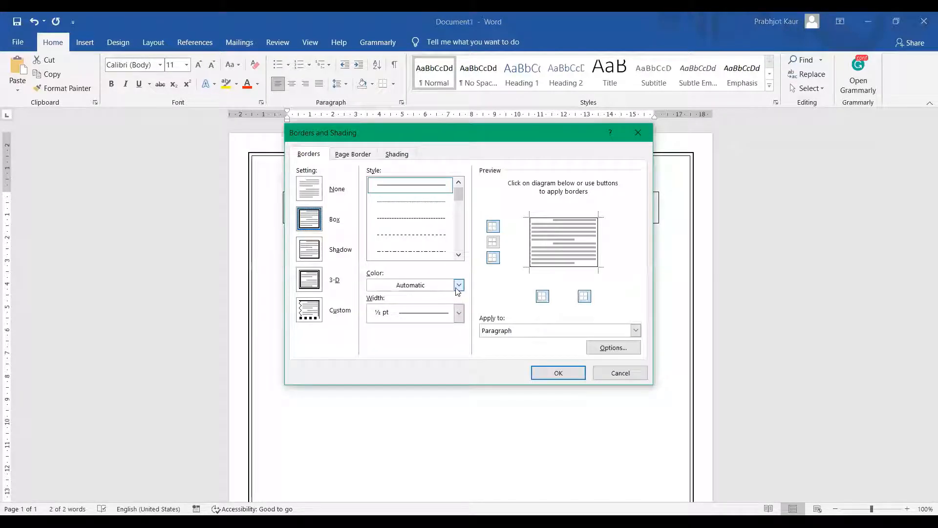
click(459, 285)
click(350, 160)
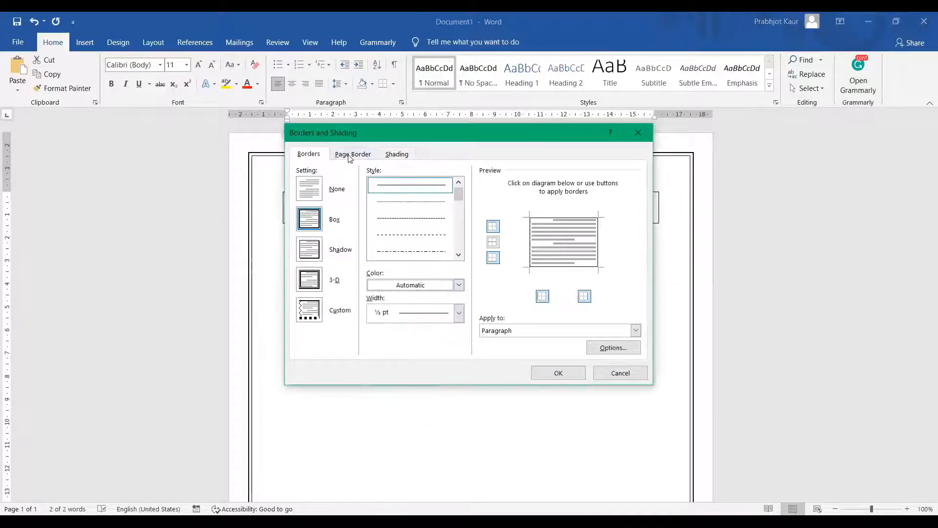
click(351, 154)
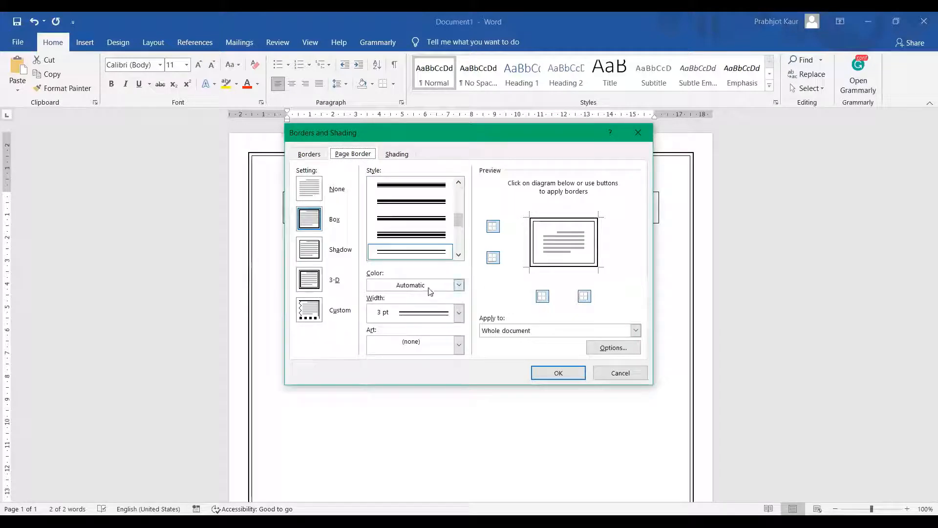
click(460, 345)
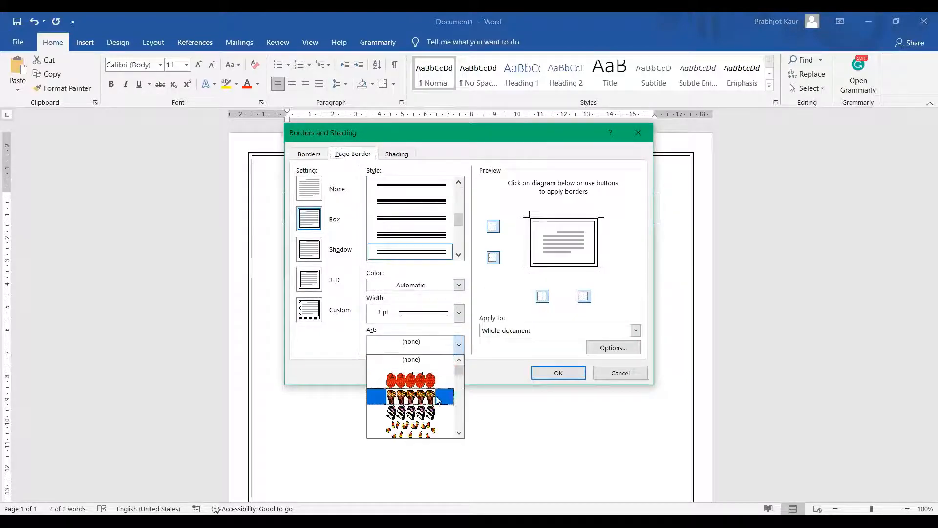
scroll(424, 397, down, 3)
scroll(423, 398, down, 6)
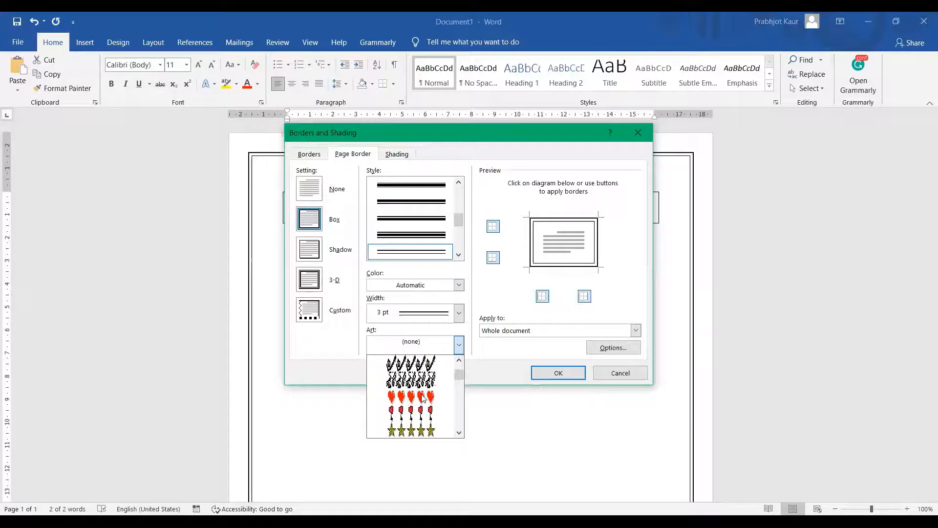
scroll(423, 396, down, 5)
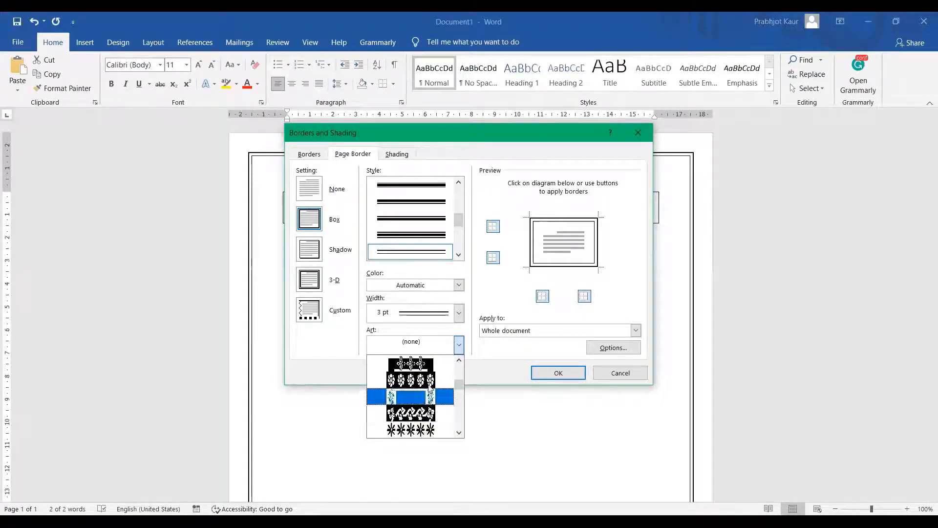
scroll(418, 397, down, 1)
click(430, 413)
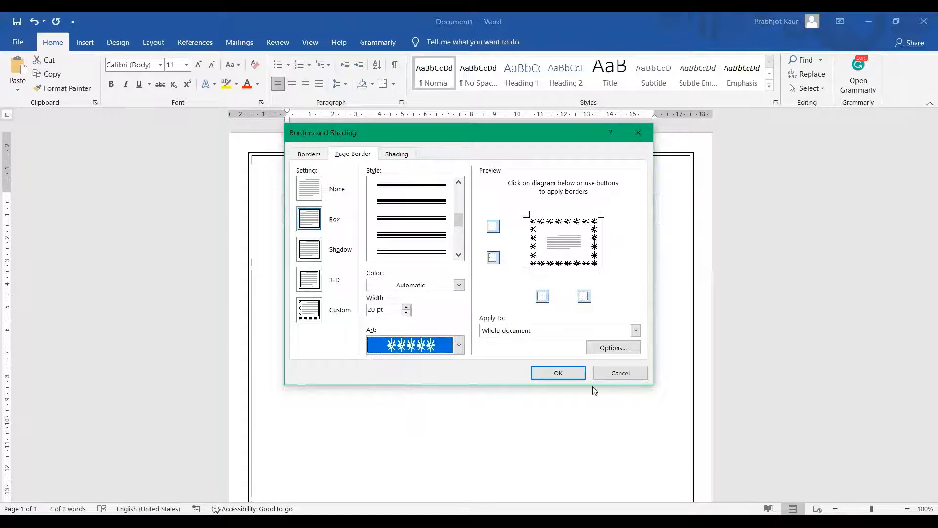
click(557, 373)
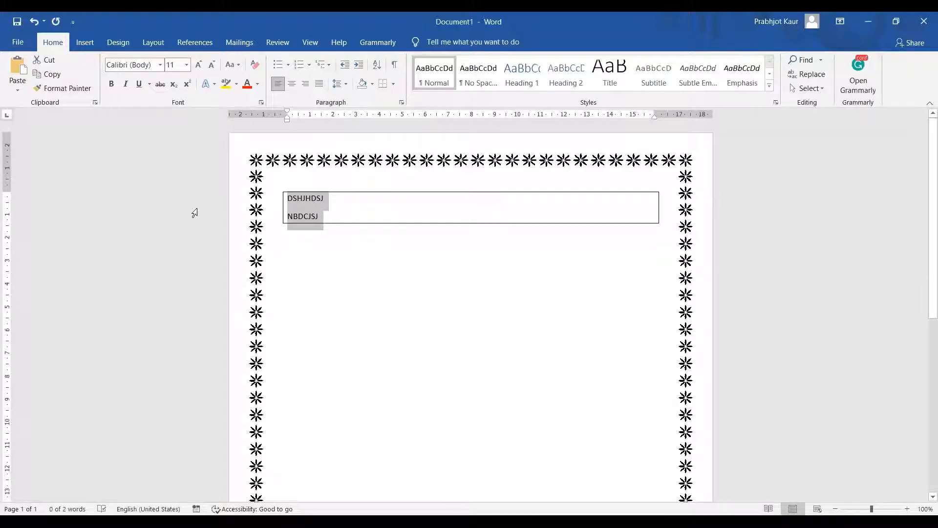
click(393, 84)
click(434, 311)
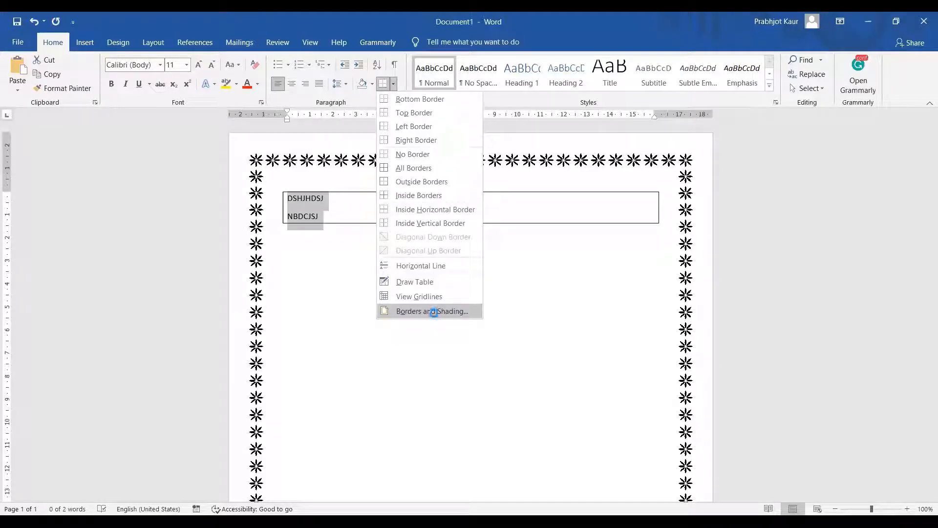
click(395, 156)
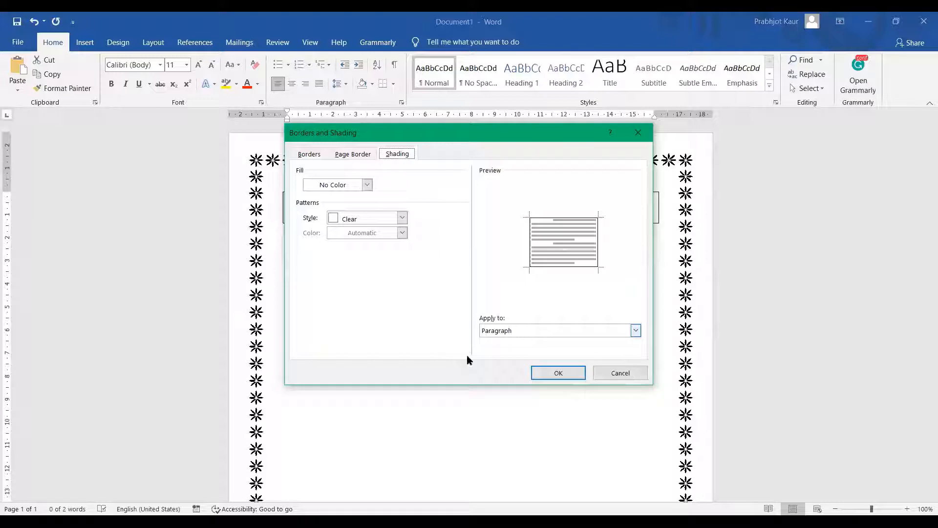
click(620, 373)
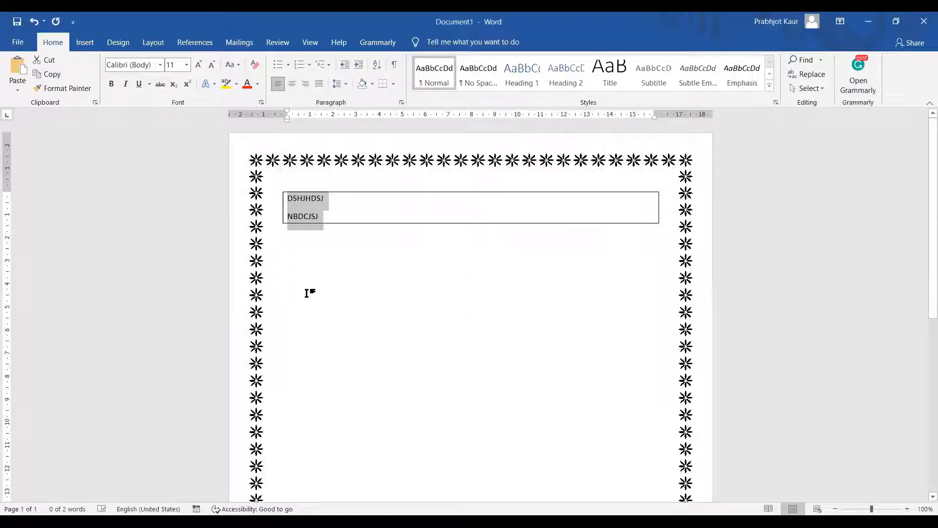
Choose a light gold paragraph shading fill for both uppercase lines of text in the Borders and Shading settings
click(310, 293)
drag(288, 197, 329, 218)
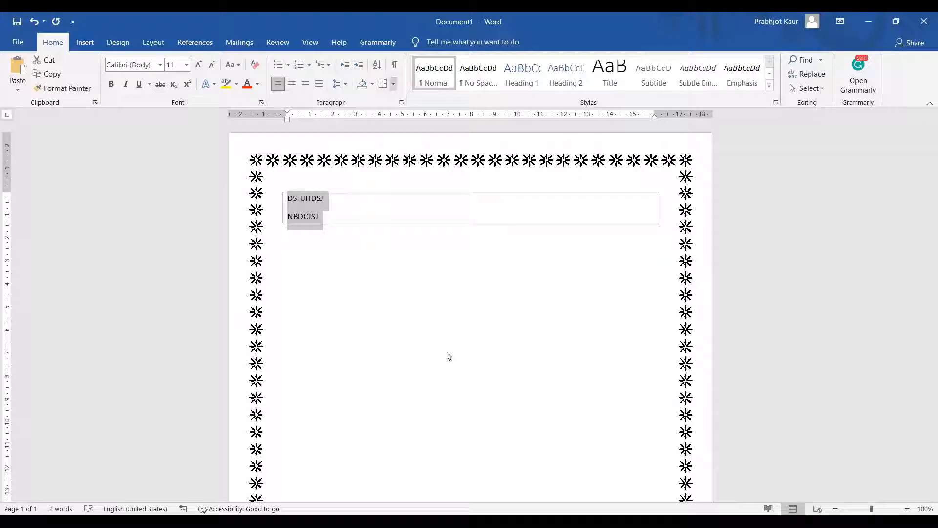
click(448, 312)
click(402, 157)
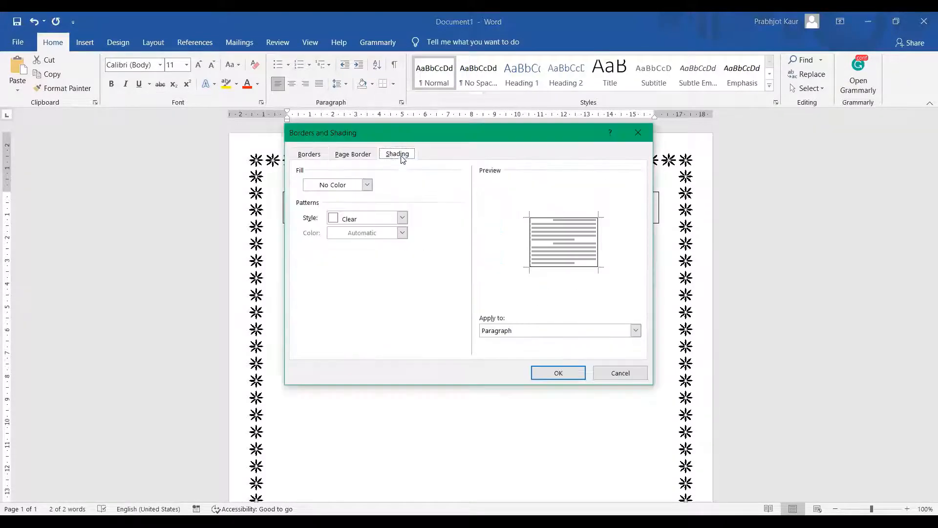
click(367, 185)
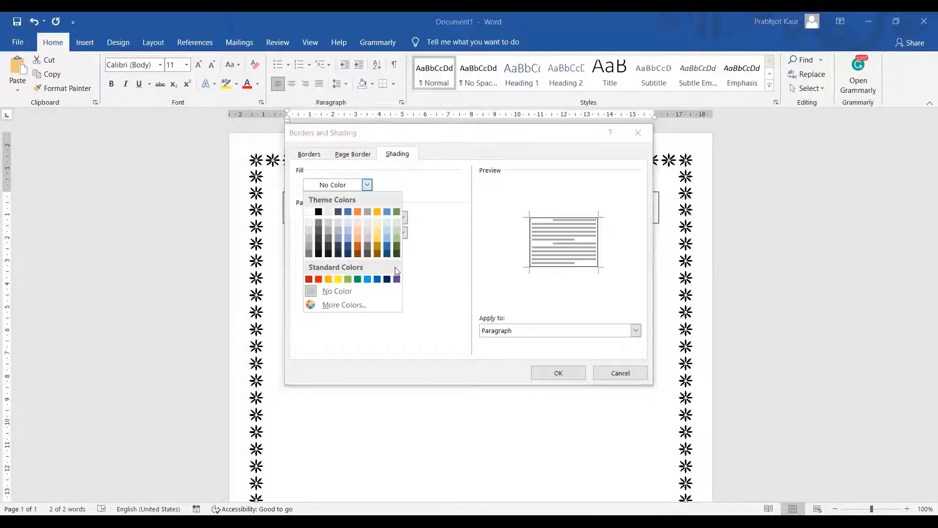
click(377, 238)
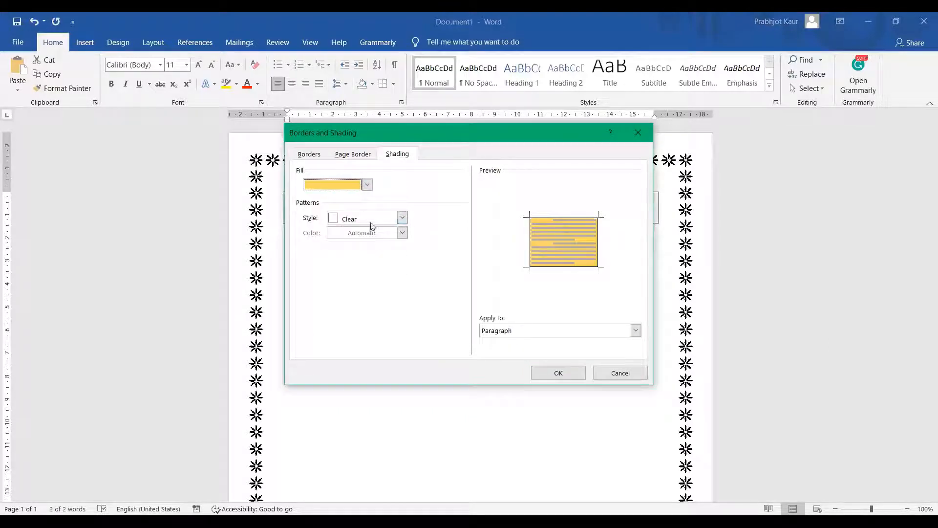
Set the shading pattern to the 20% style in pale orange and apply the shading to the two paragraphs
click(402, 218)
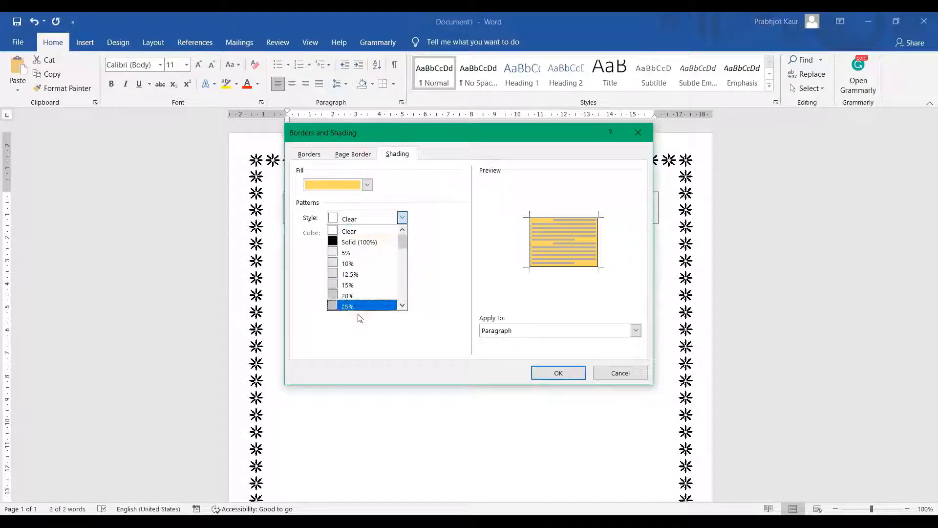
click(360, 296)
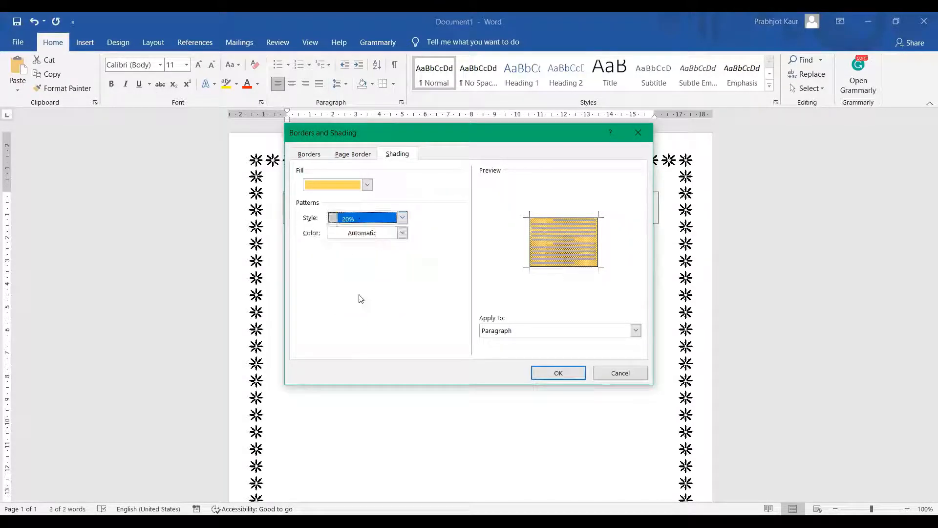
click(402, 233)
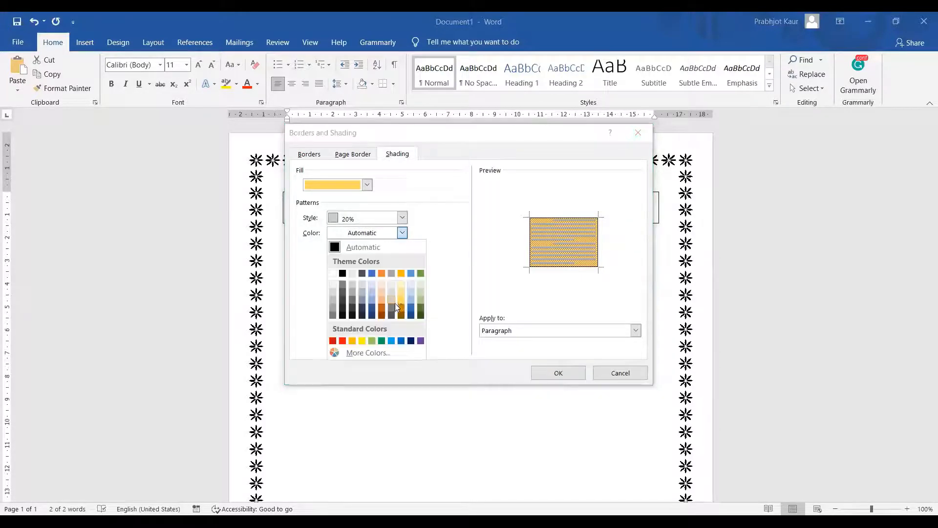
click(379, 282)
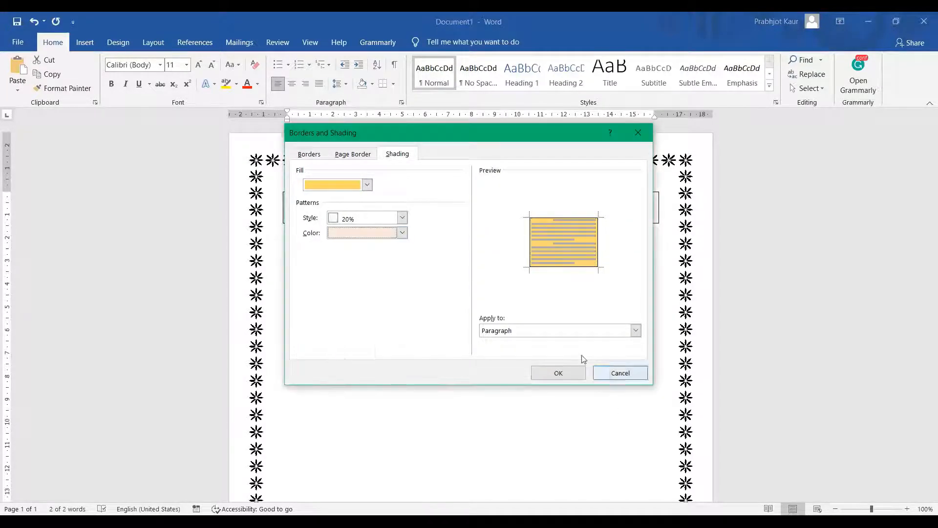
click(558, 373)
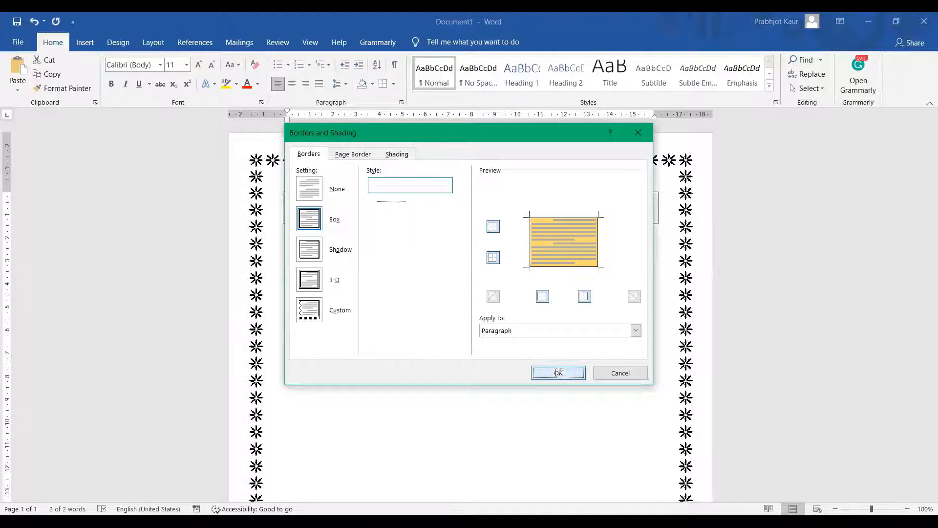
click(558, 373)
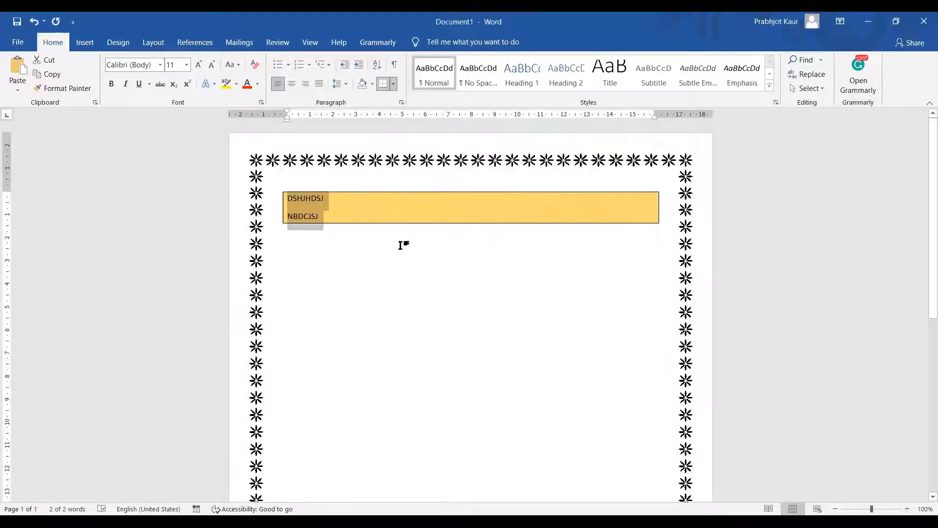
click(401, 246)
click(384, 204)
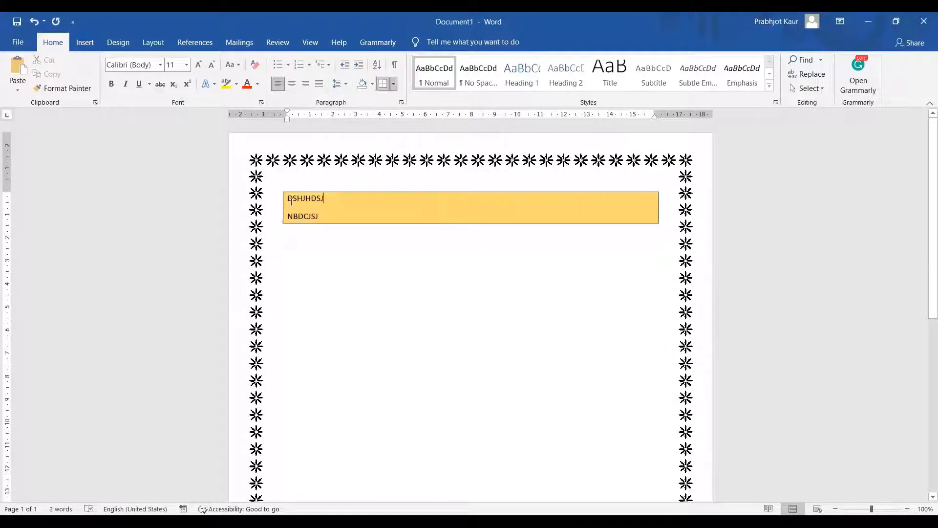
Reopen the shading settings for both uppercase lines, try the Clear pattern style and set it back to 20%
drag(287, 196, 546, 225)
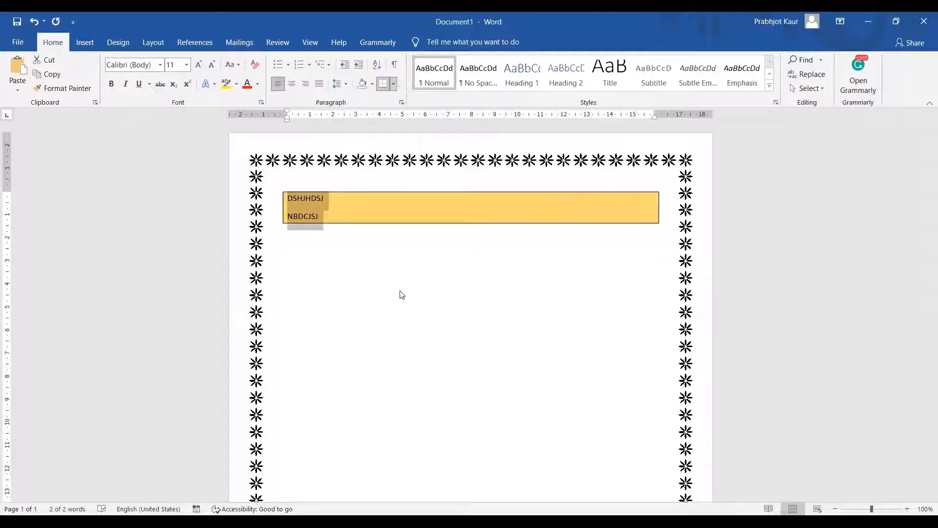
click(393, 83)
click(419, 310)
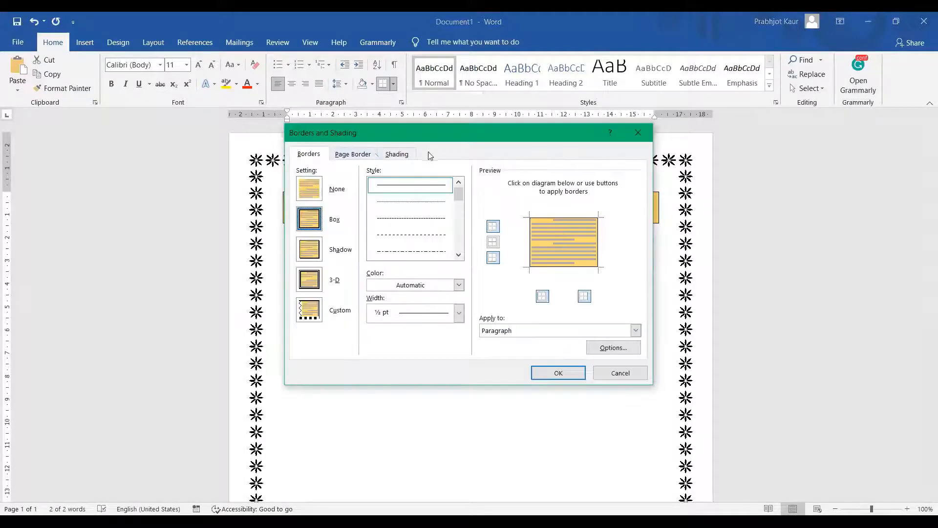
click(397, 154)
click(402, 218)
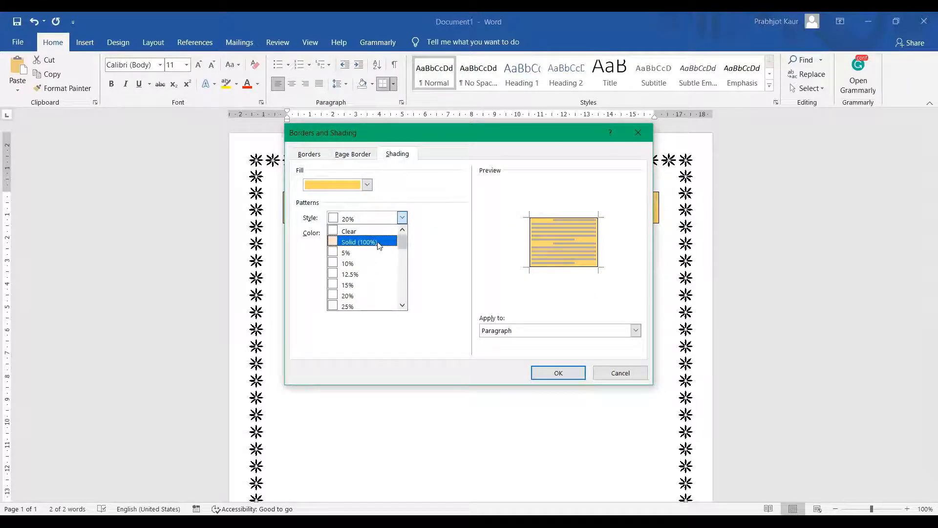
click(402, 217)
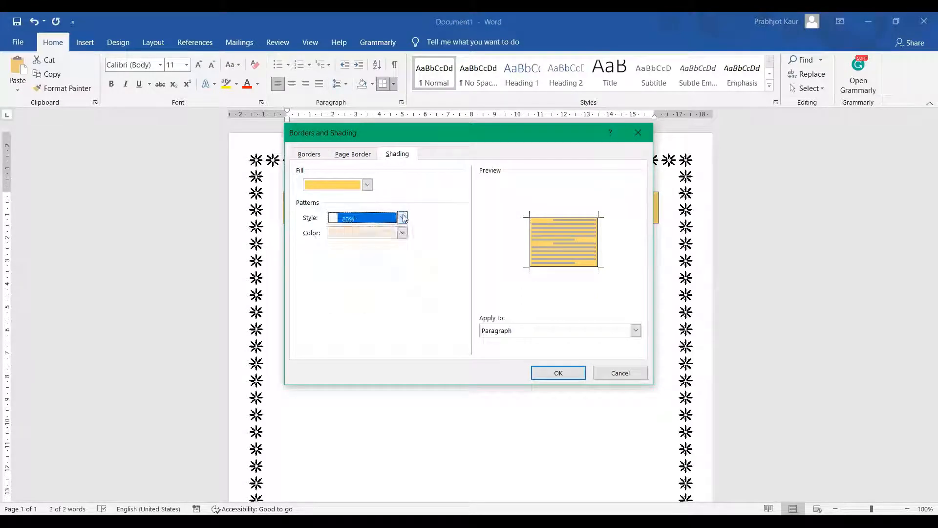
click(403, 218)
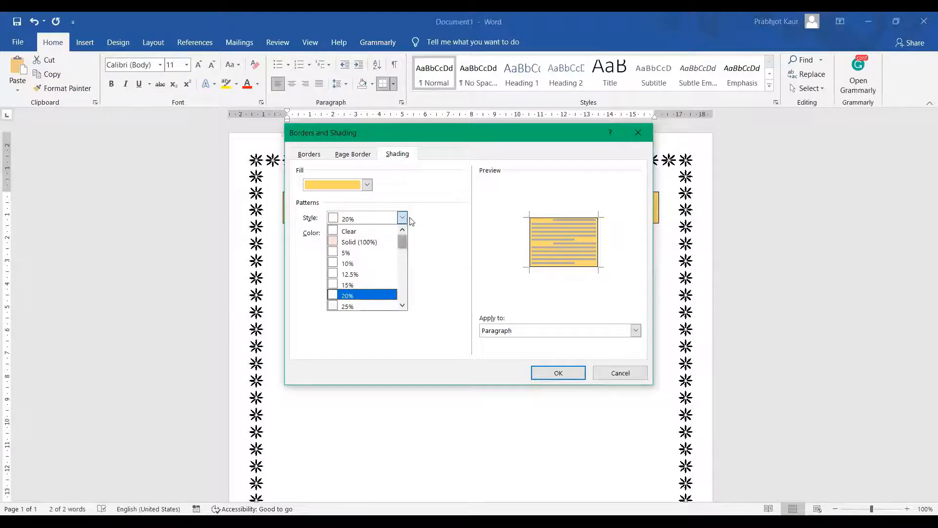
click(368, 231)
click(404, 218)
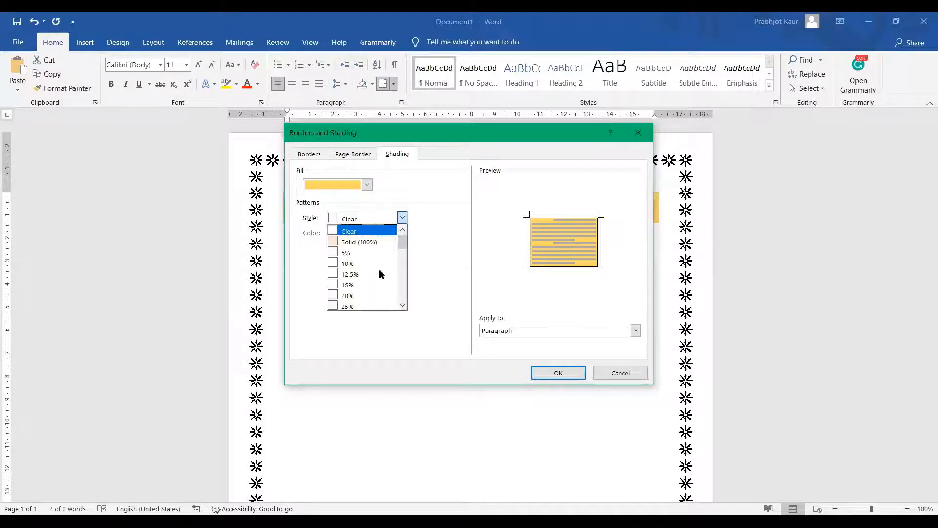
click(363, 296)
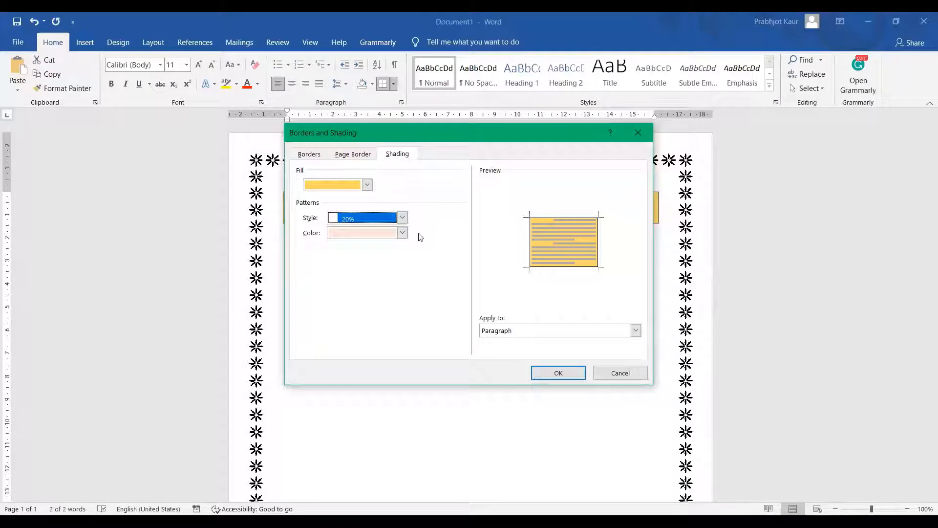
Apply the gold shading with the 20% pattern to Text instead of Paragraph
click(636, 331)
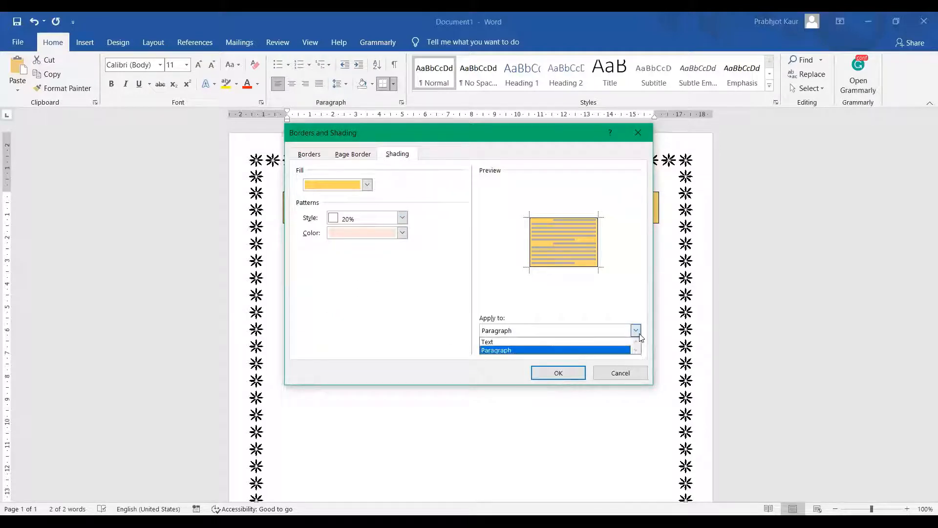
click(561, 341)
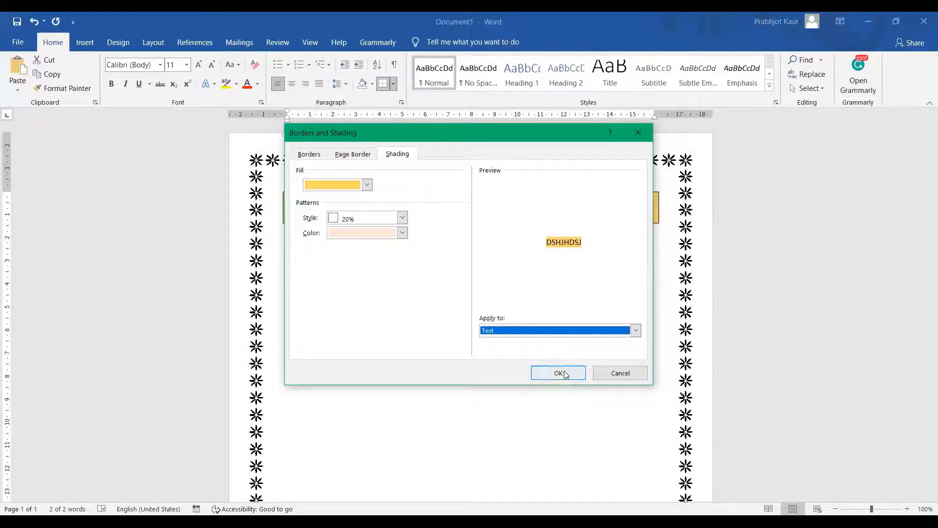
click(559, 373)
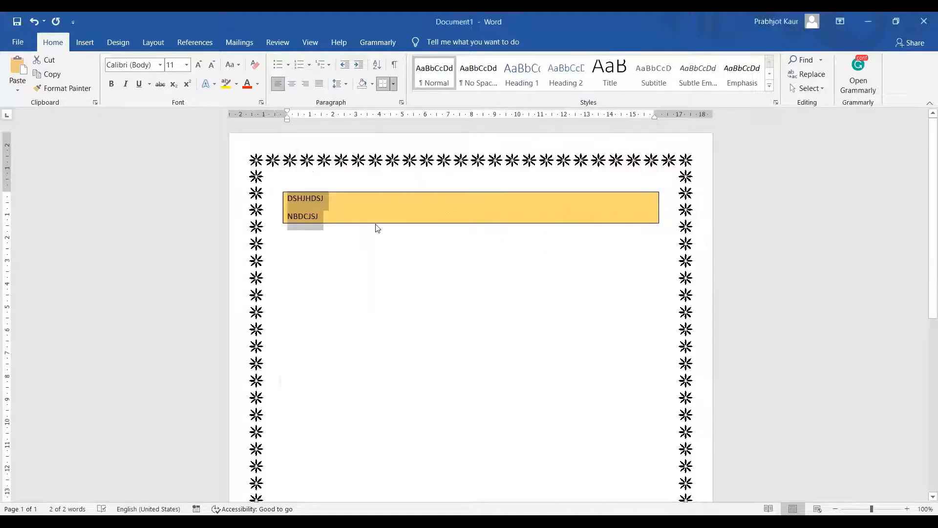
click(377, 230)
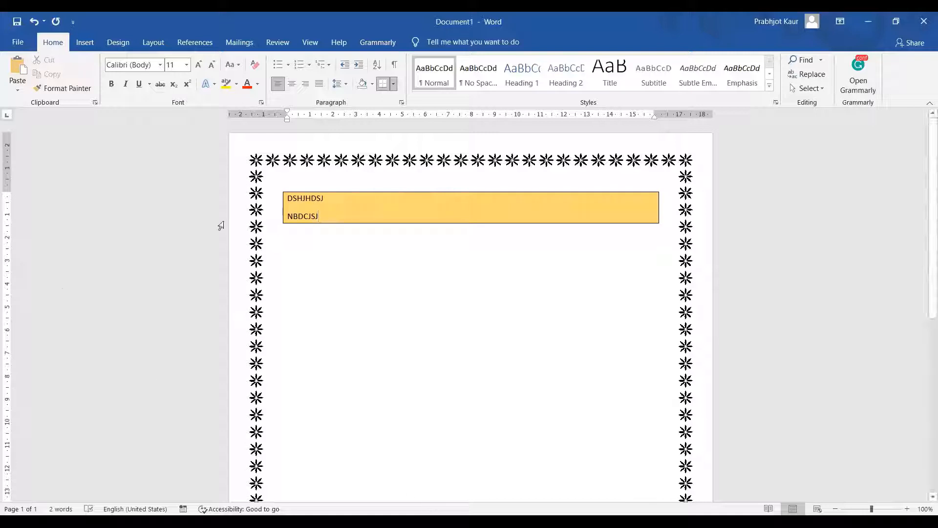
Add two lines of sample text below the shaded box, "Sgvzhdasb" and "Nzbxmbnzm", followed by an empty line
click(314, 262)
text(sgvz)
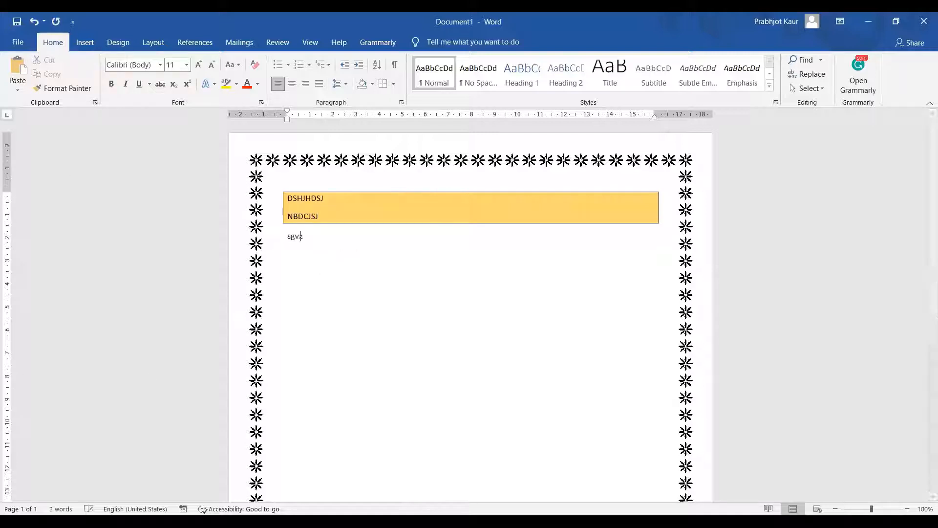
text(hdasbnzbxmbnzm)
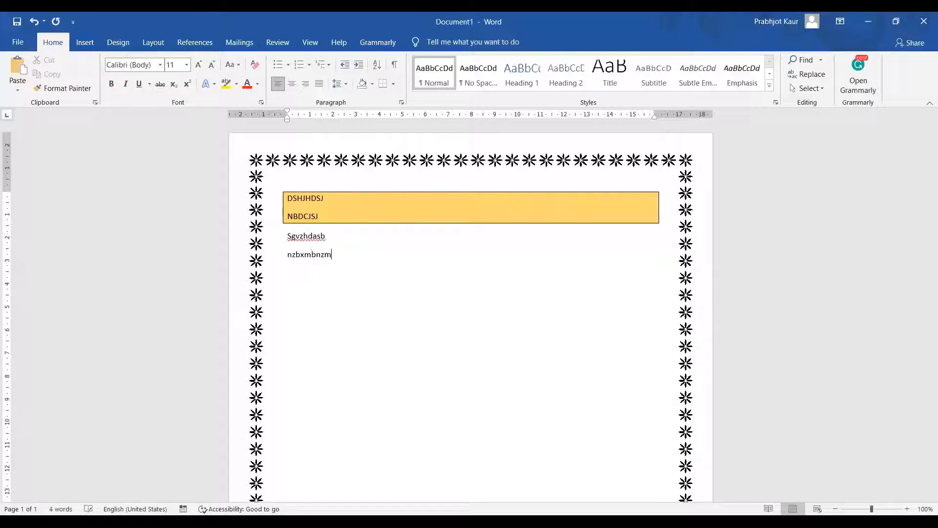
key(Return)
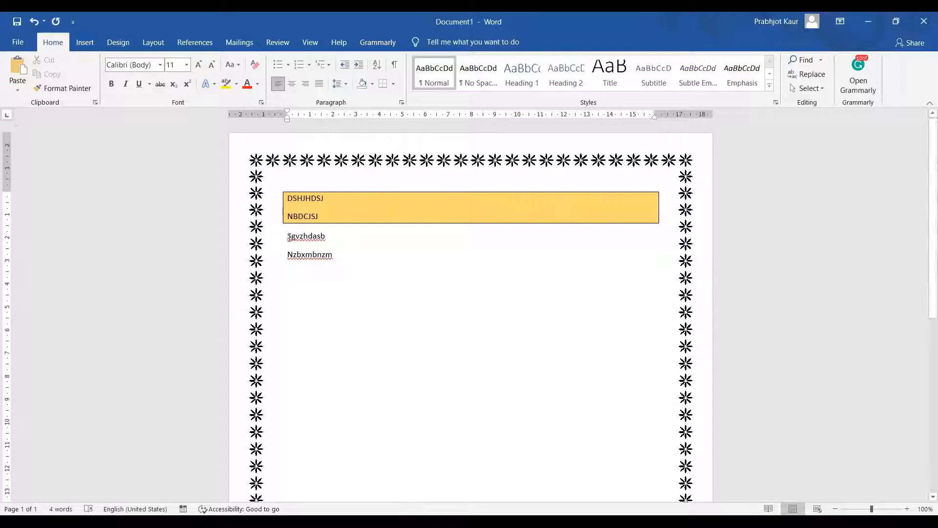
Shade the two new lines and the empty line below them with a blue paragraph fill, and add another line
drag(339, 248, 409, 276)
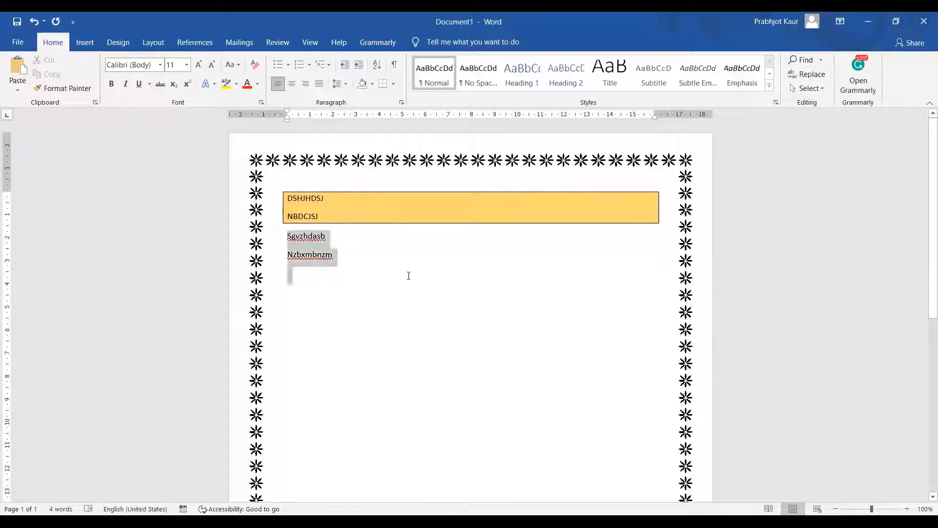
click(393, 84)
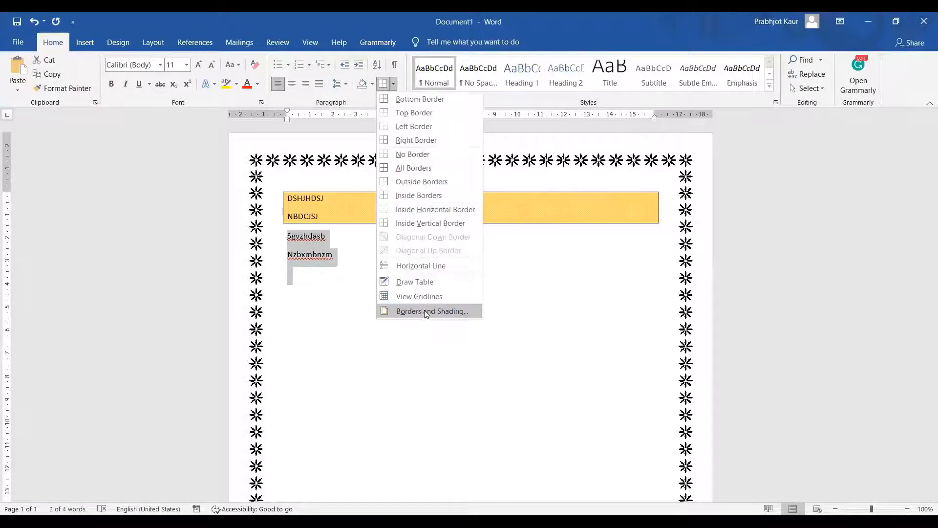
click(424, 310)
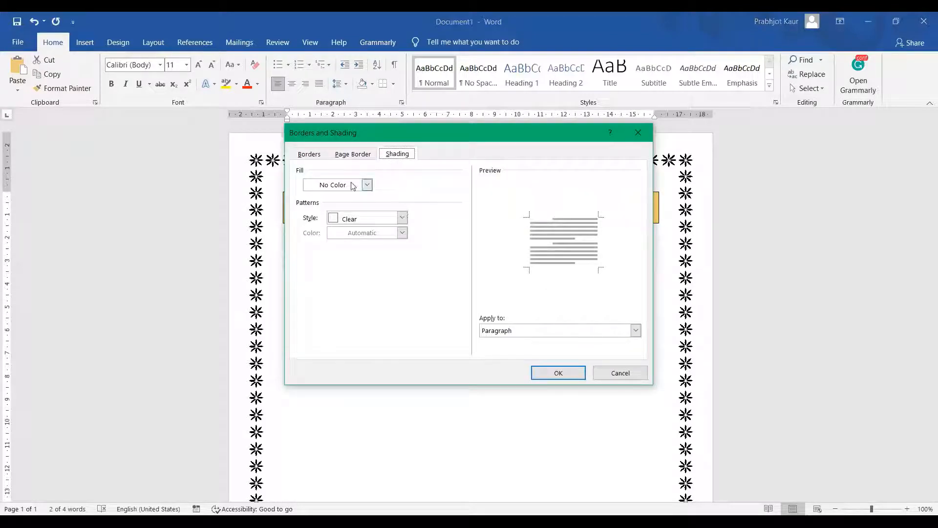
click(367, 185)
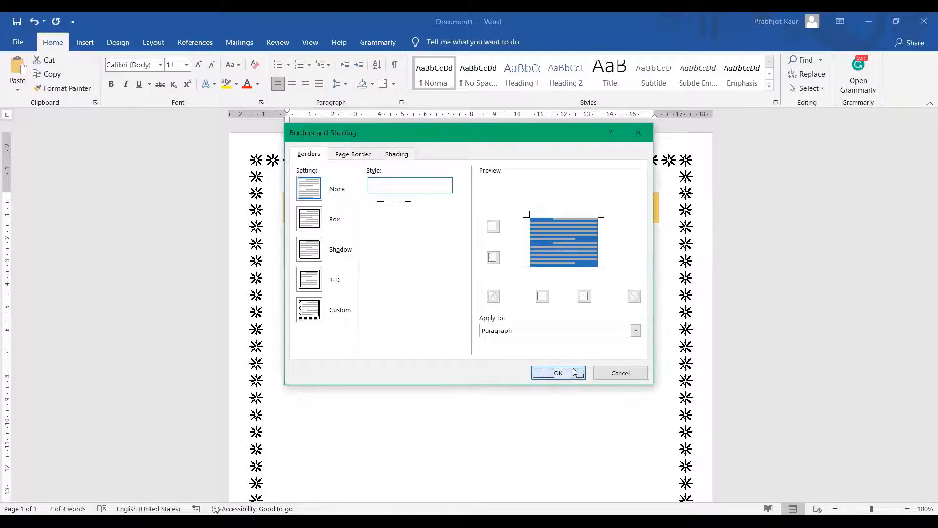
click(568, 372)
click(628, 289)
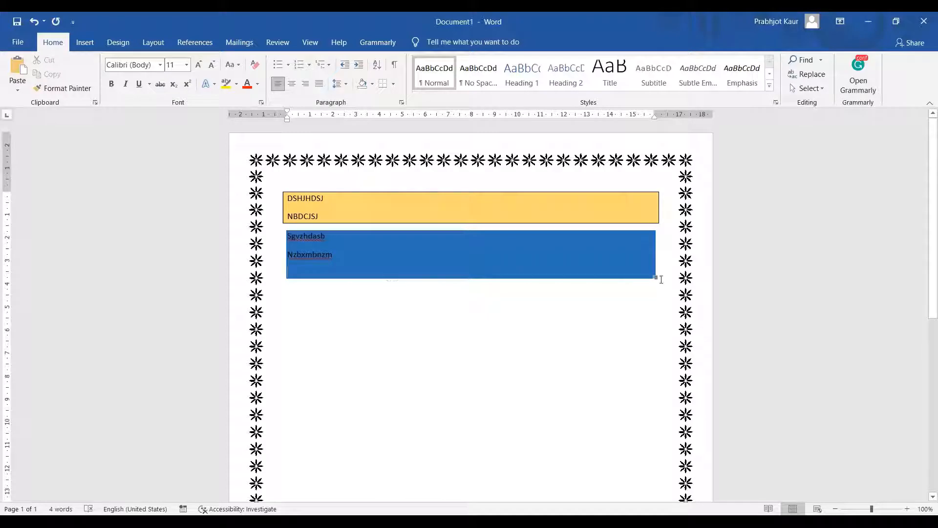
key(Return)
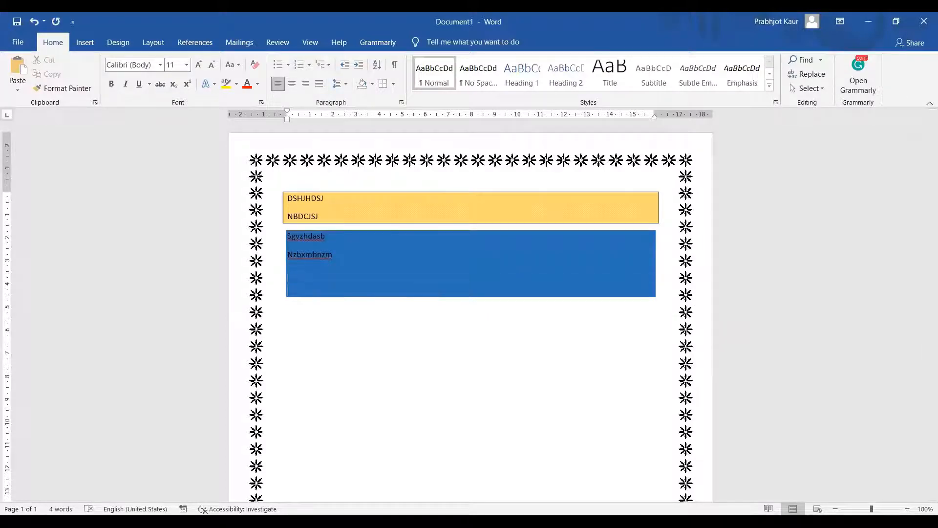
Undo the extra line and the blue shading, keeping an empty line below the new sample text
key(ctrl+z)
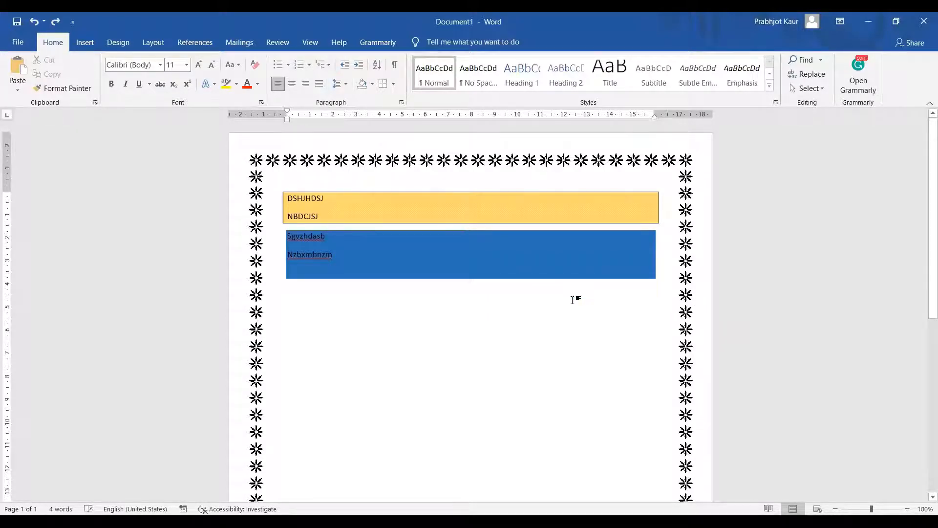
key(ctrl+z)
key(ctrl+z)
key(ctrl+z)
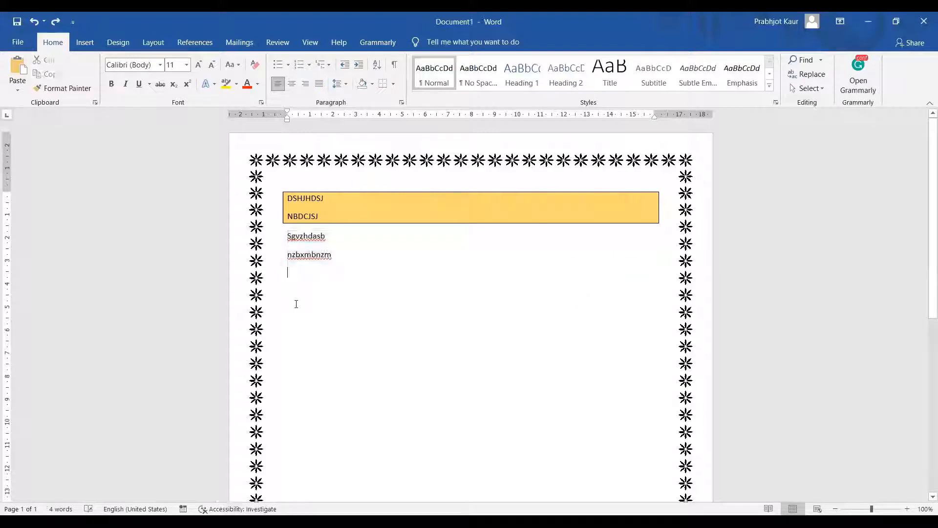
key(Return)
Insert a table with 3 columns and 4 rows below the line "Nzbxmbnzm"
click(84, 42)
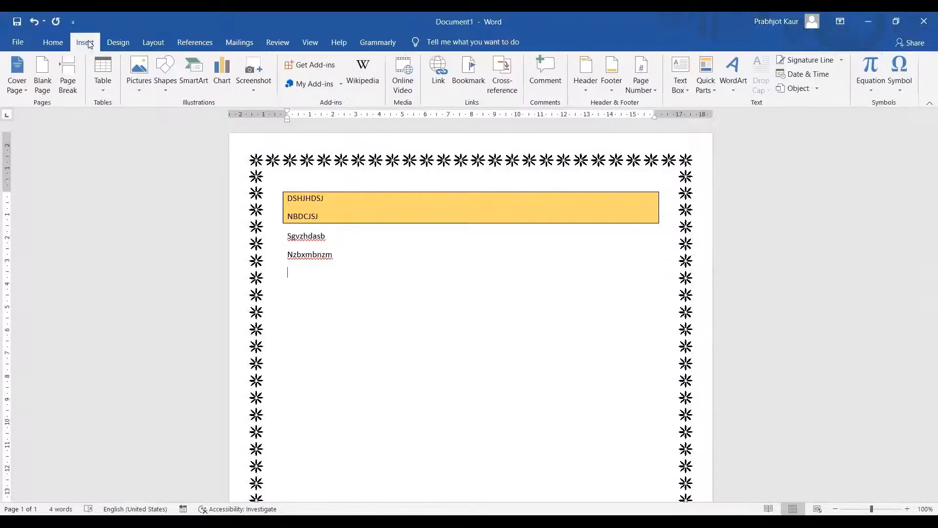
click(102, 93)
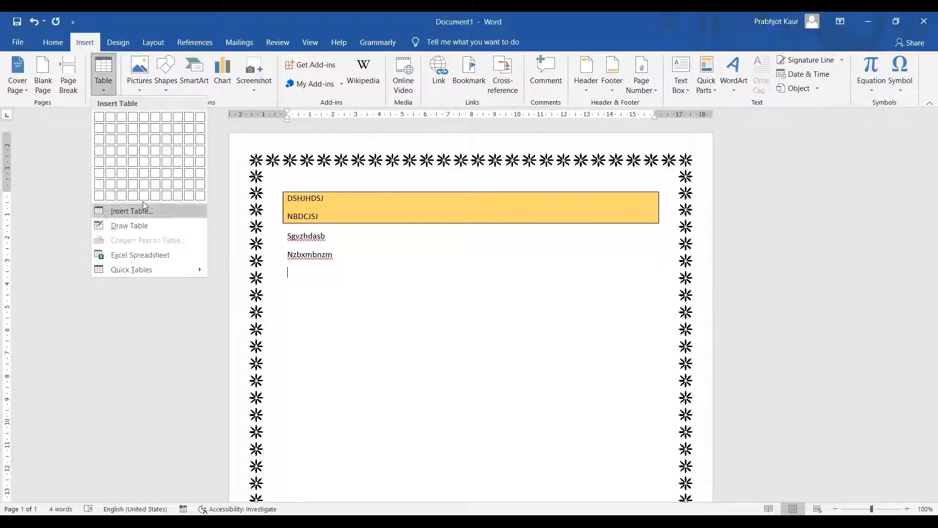
click(128, 155)
Select the whole new table and examine the available table styles, border options and shading colours without applying any
click(283, 262)
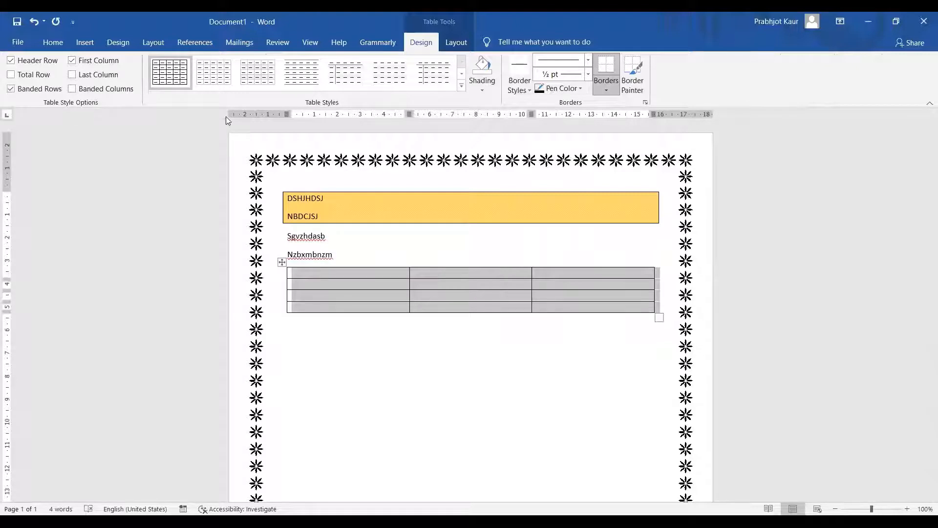
click(461, 87)
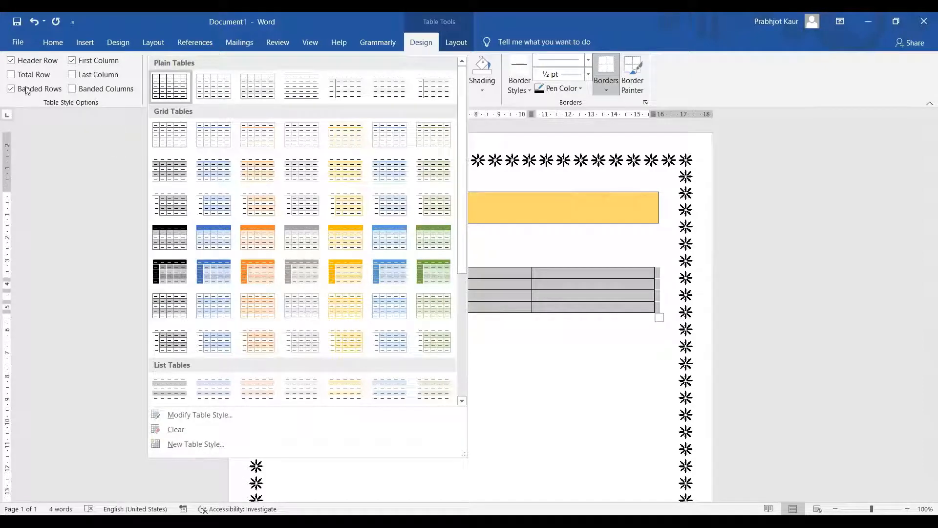
click(99, 52)
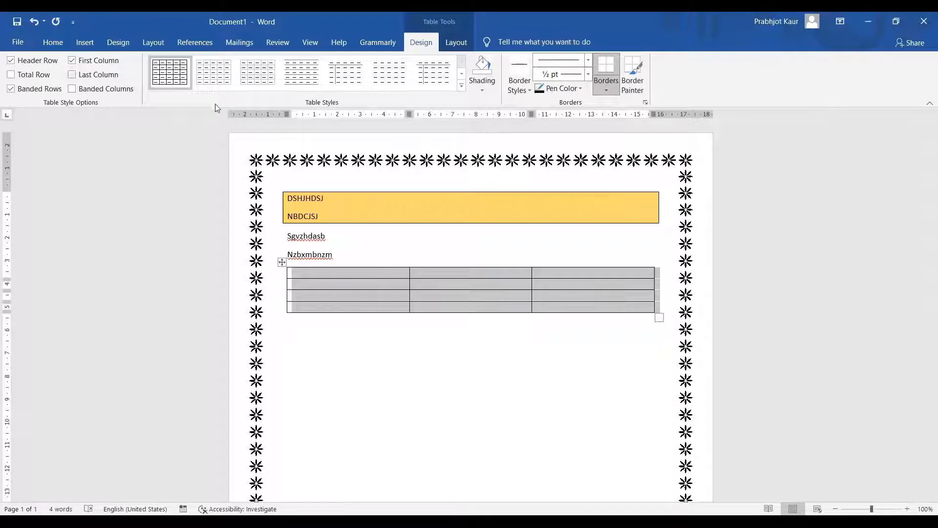
click(606, 92)
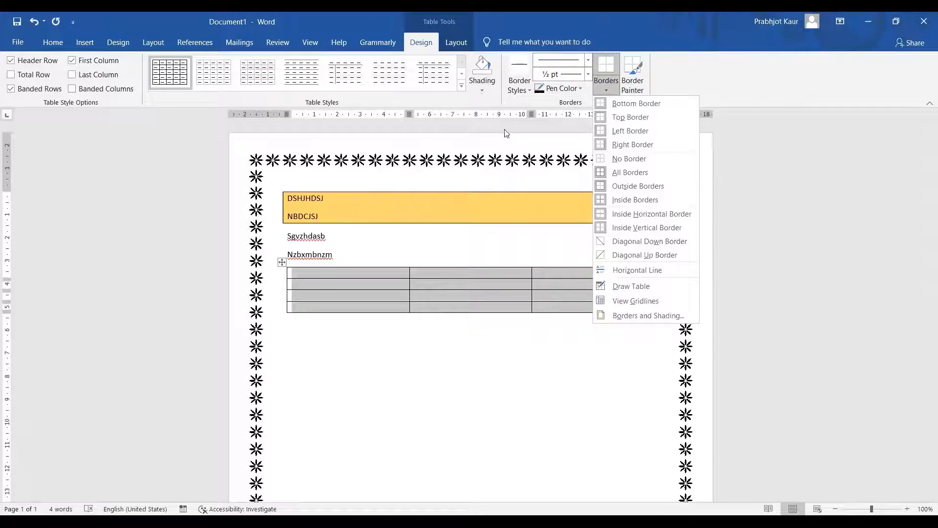
click(482, 90)
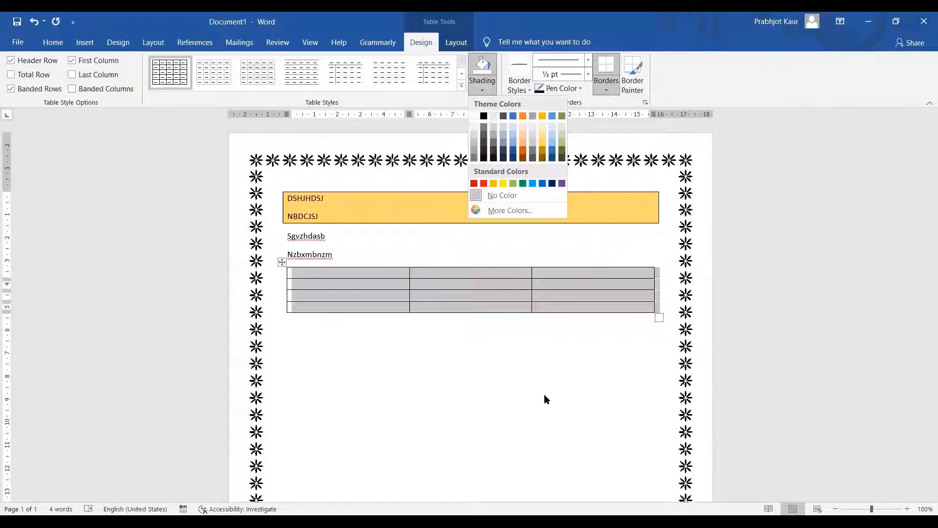
key(Escape)
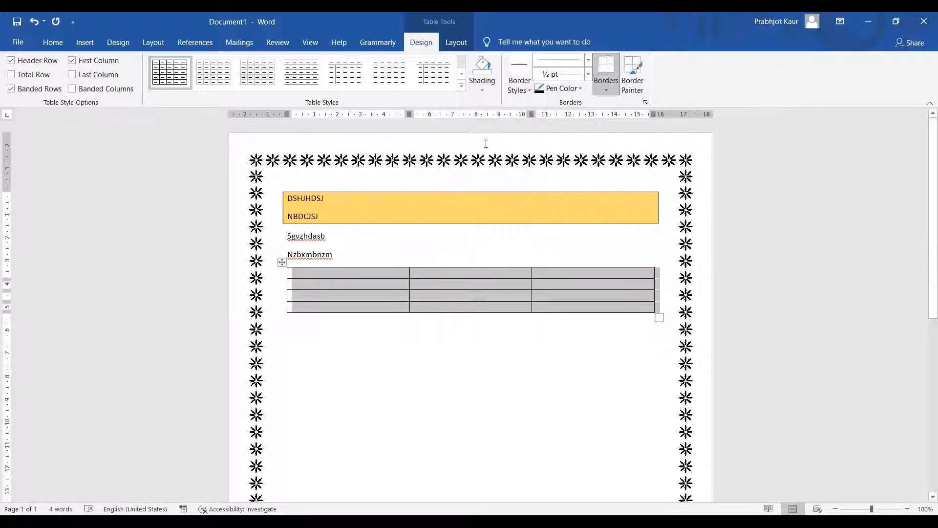
Enter the sample text "Fdgfghb vcb" in the first cell of the new table
click(456, 42)
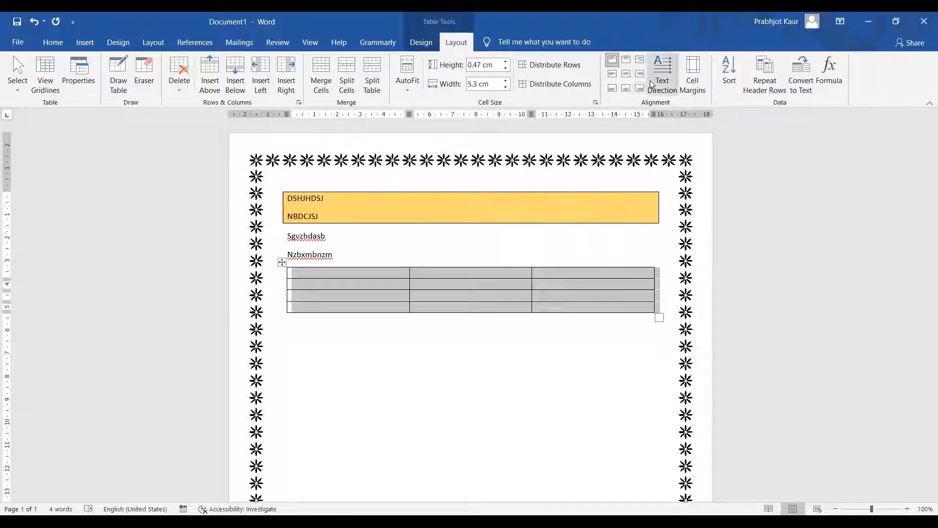
click(312, 273)
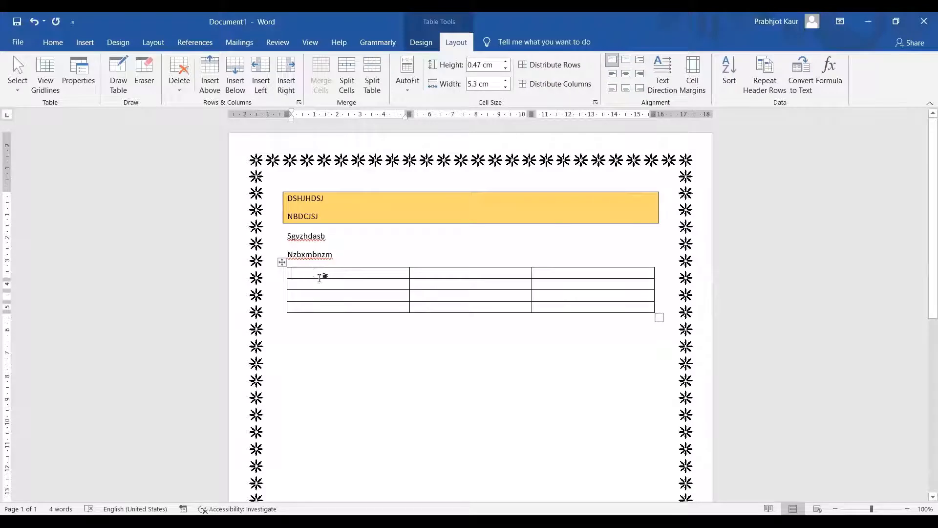
text(fdgfghb vcb)
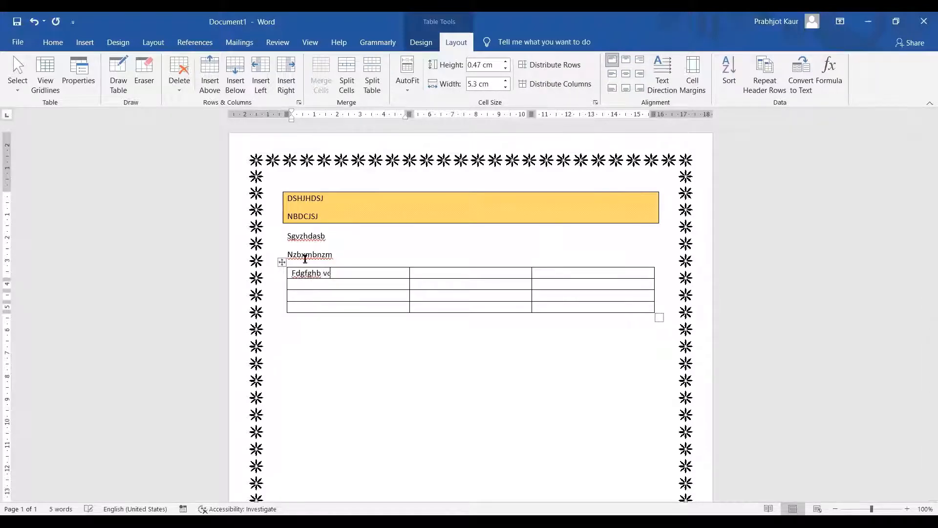
Cycle the first cell's text direction repeatedly through its horizontal and two vertical orientations
click(663, 77)
click(663, 77)
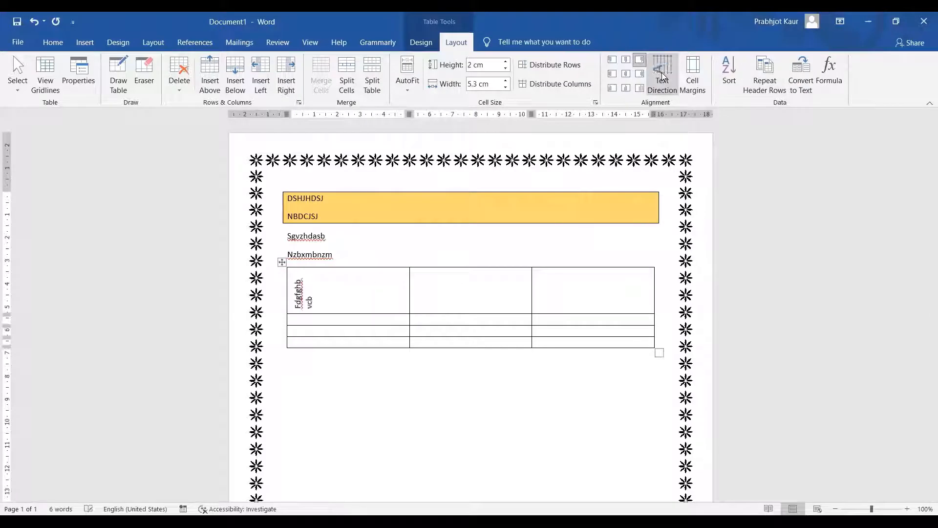
click(663, 77)
click(663, 77)
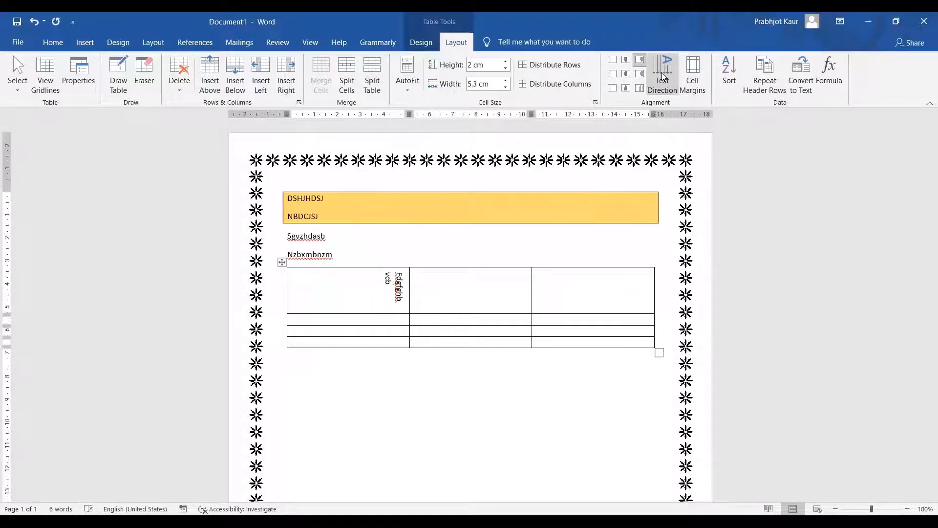
click(663, 77)
click(663, 76)
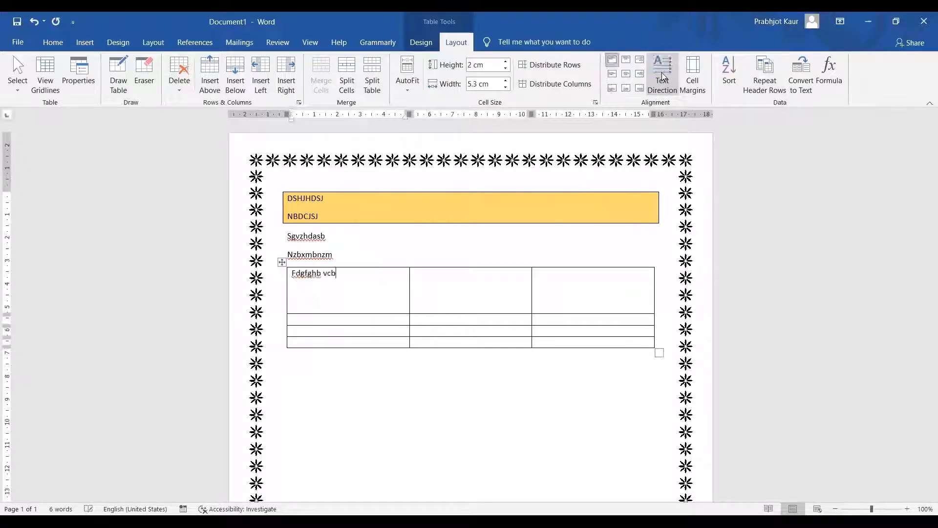
click(662, 76)
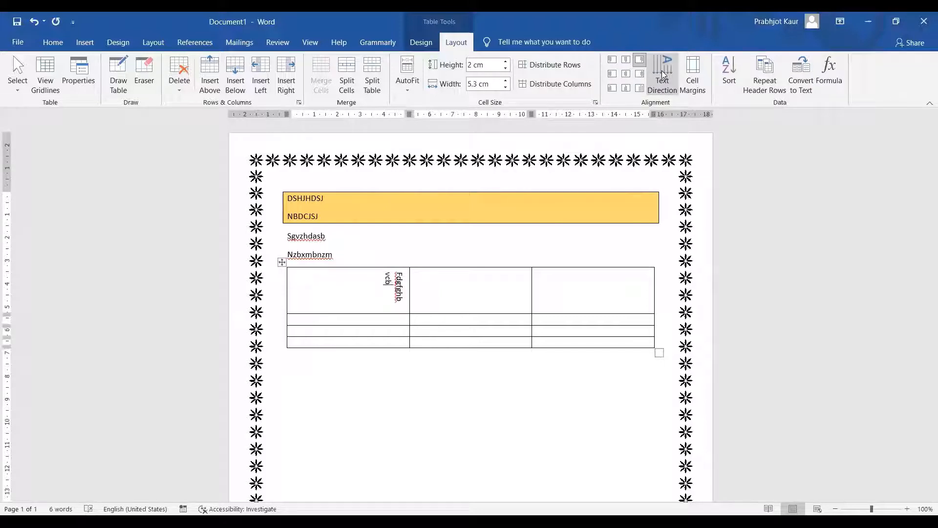
click(669, 72)
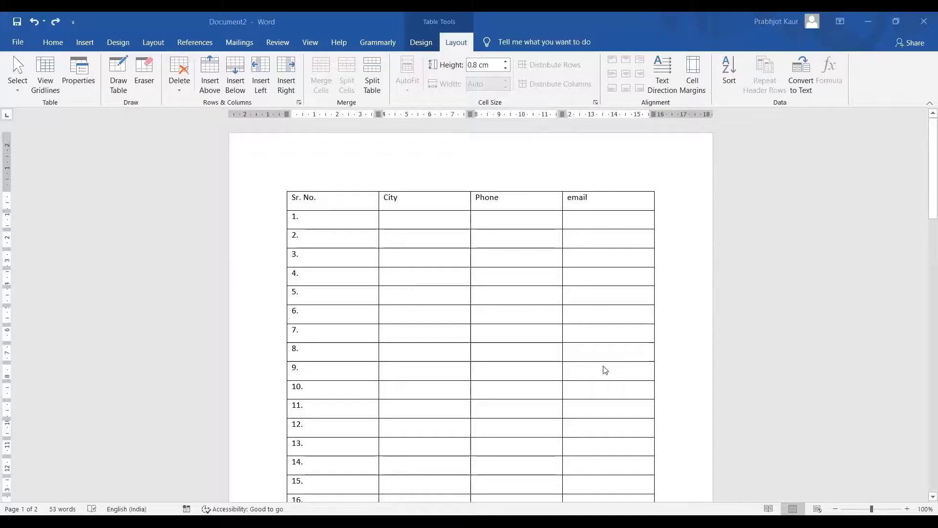
Examine the Sr. No., City, Phone and email table in Document2 across both pages, checking the top of page two for headings
scroll(394, 262, down, 5)
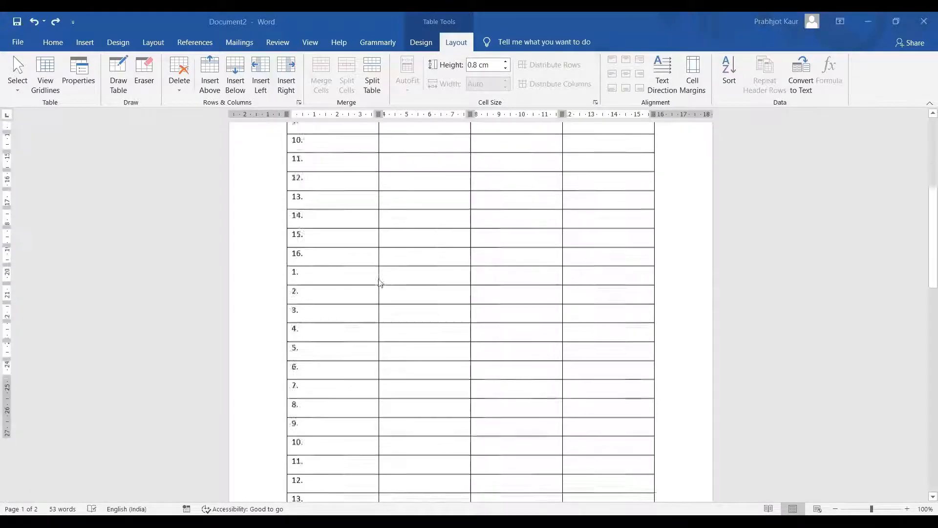
scroll(380, 283, down, 9)
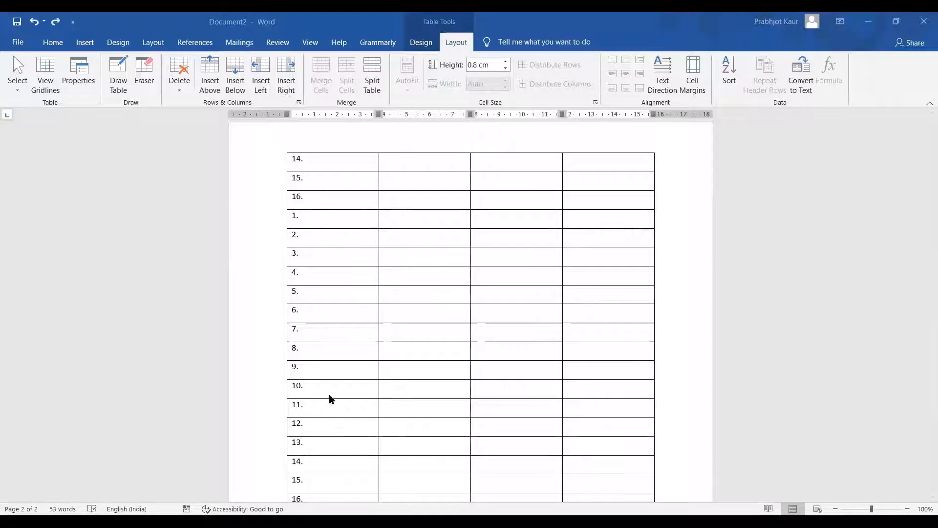
scroll(330, 399, up, 11)
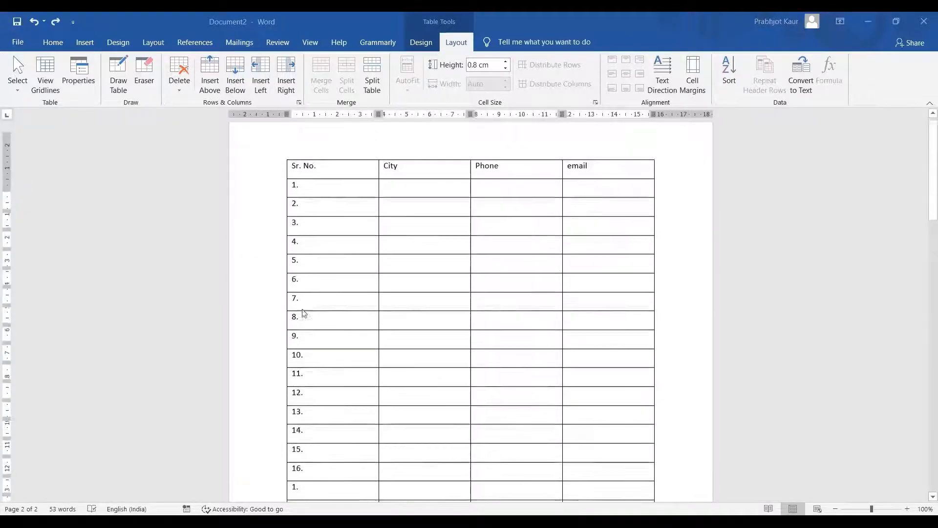
scroll(455, 484, down, 10)
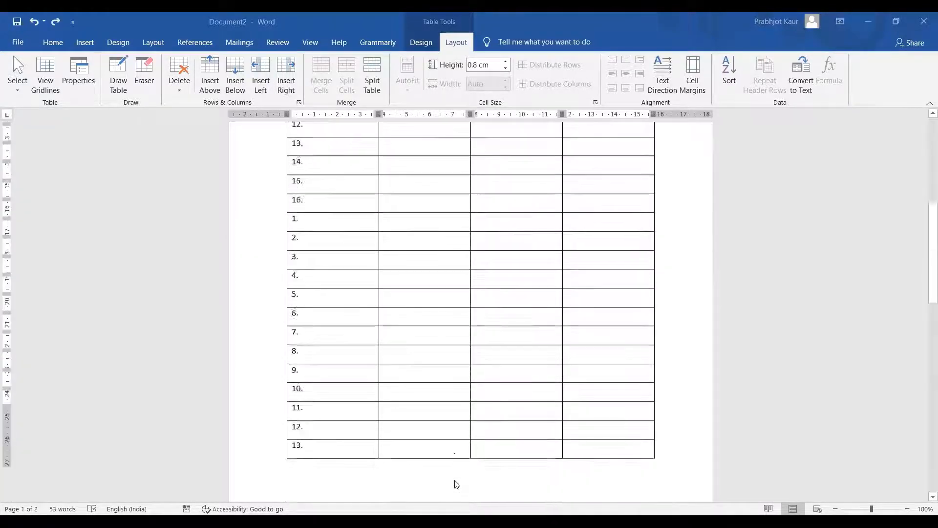
scroll(456, 484, down, 6)
scroll(344, 366, up, 3)
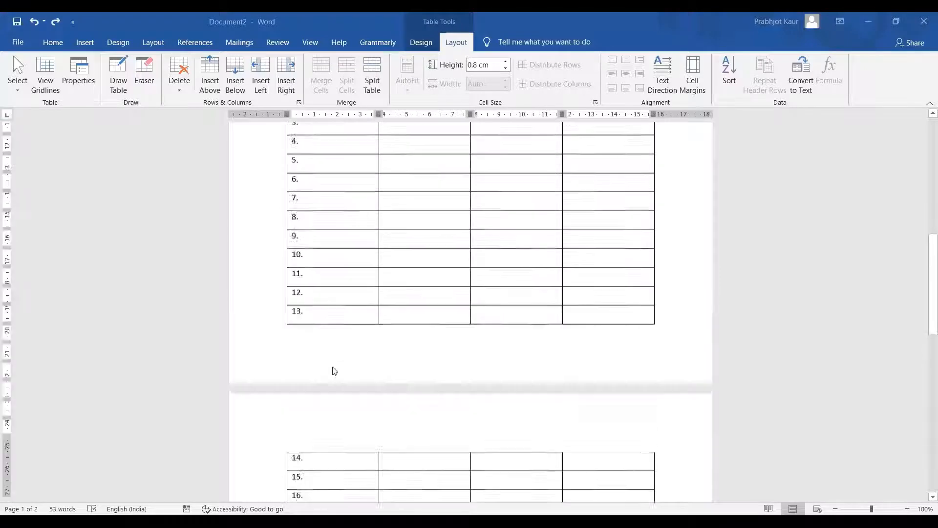
scroll(340, 369, up, 14)
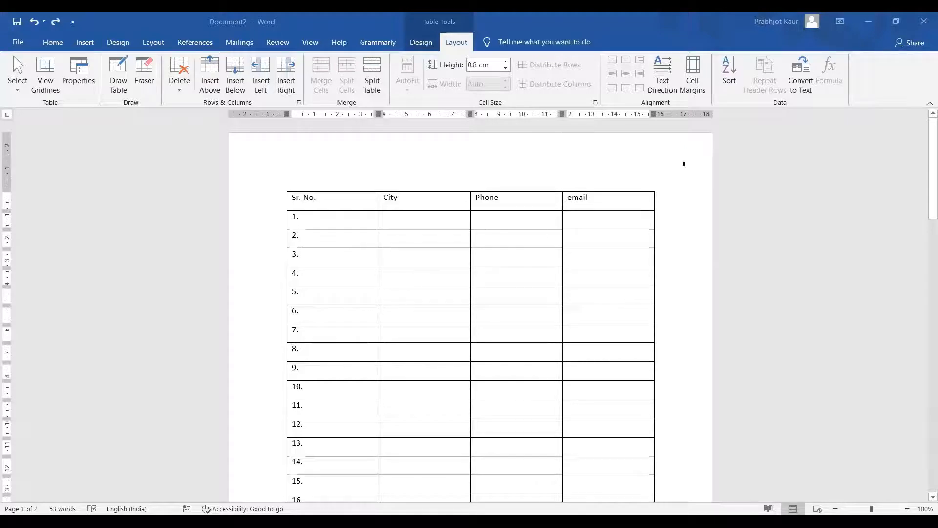
Try to repeat the header row on the second page by applying Repeat Header Rows to the entire table
click(279, 186)
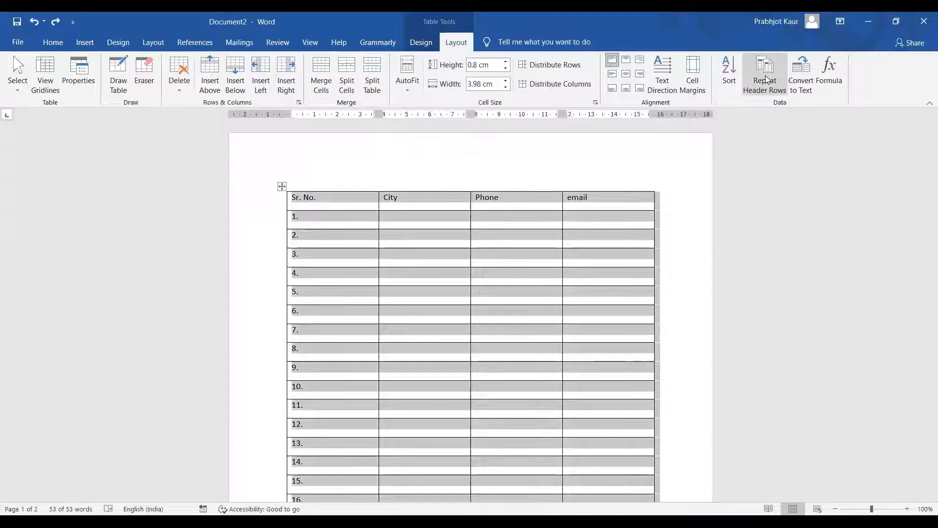
click(766, 80)
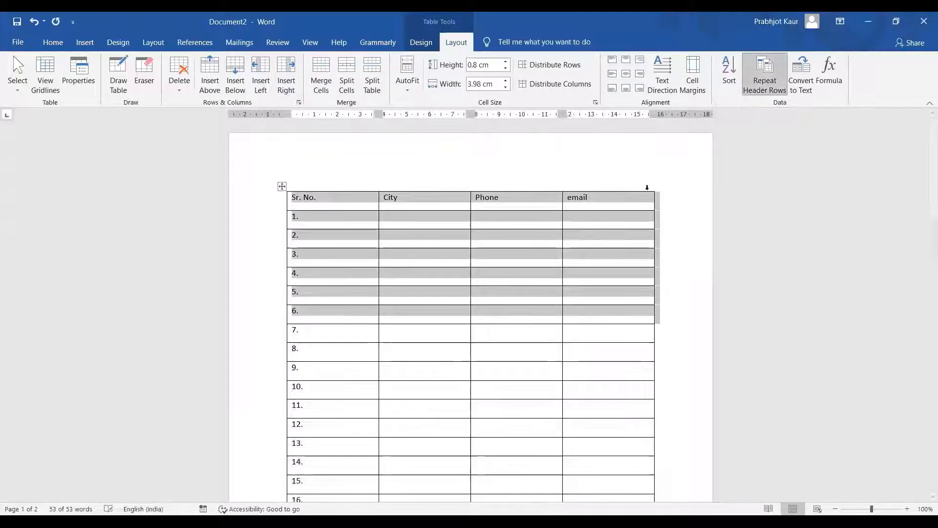
click(471, 281)
scroll(465, 279, down, 6)
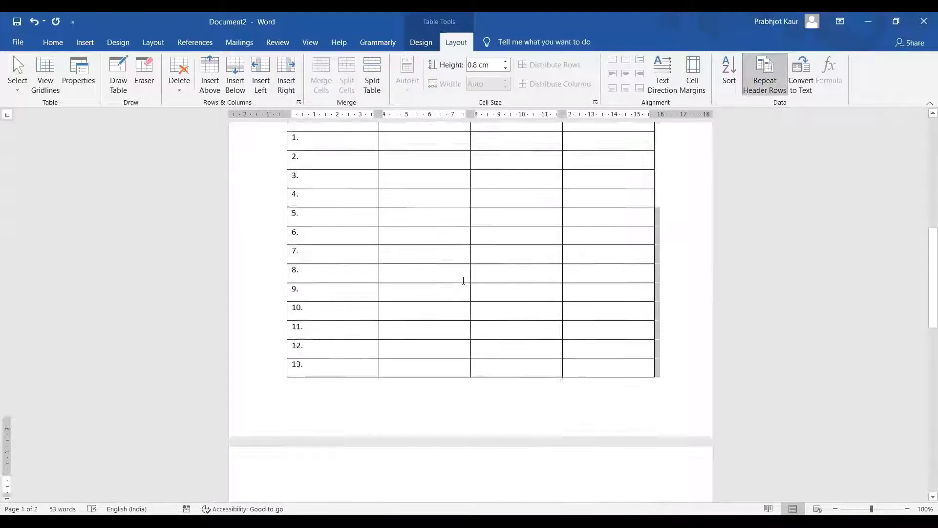
scroll(449, 267, up, 4)
scroll(445, 254, up, 3)
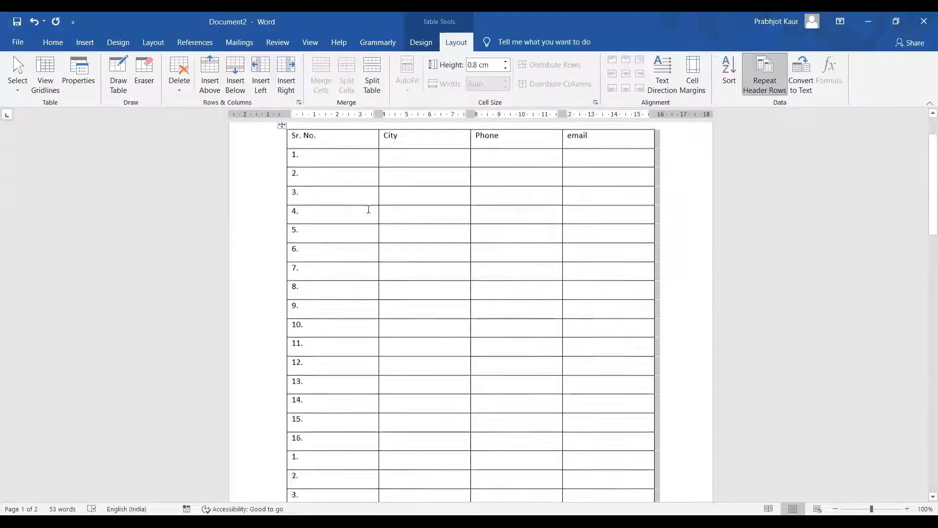
Turn off Repeat Header Rows from the Sr. No. header cell and check the top of the second page
click(329, 139)
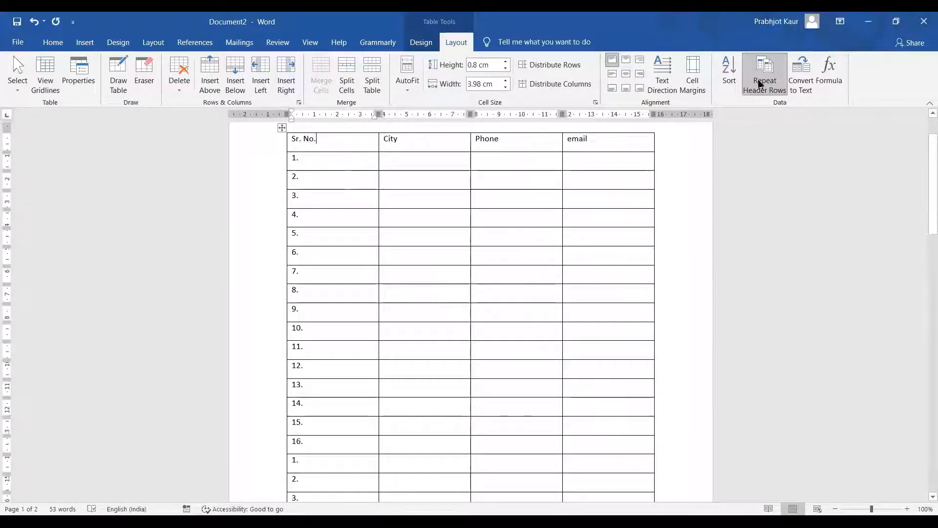
scroll(488, 320, down, 7)
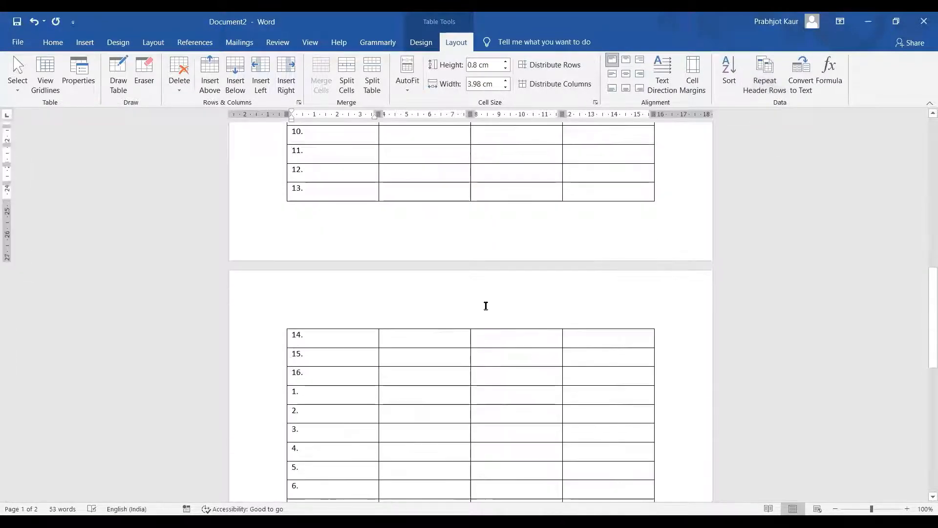
scroll(486, 308, up, 5)
scroll(482, 306, up, 10)
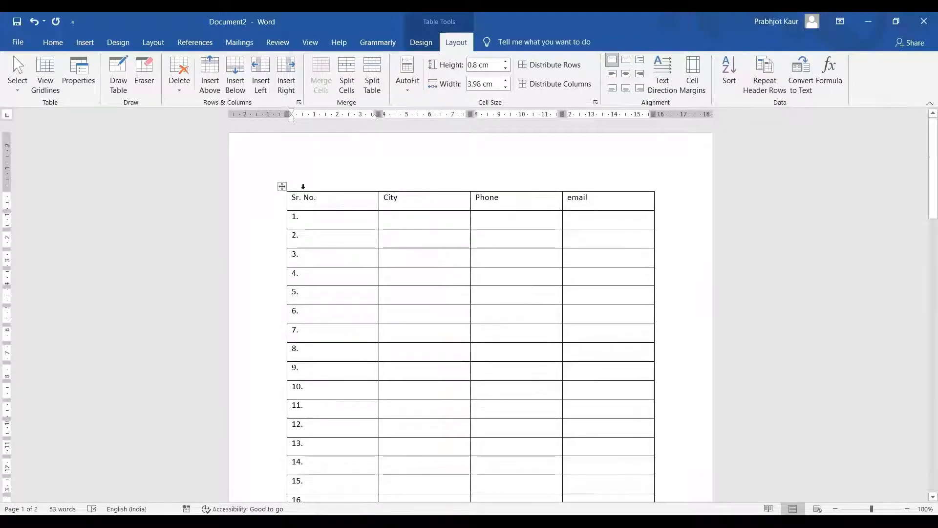
Apply Repeat Header Rows to only the Sr. No., City, Phone and email row and check the second page
drag(293, 198, 626, 203)
click(765, 86)
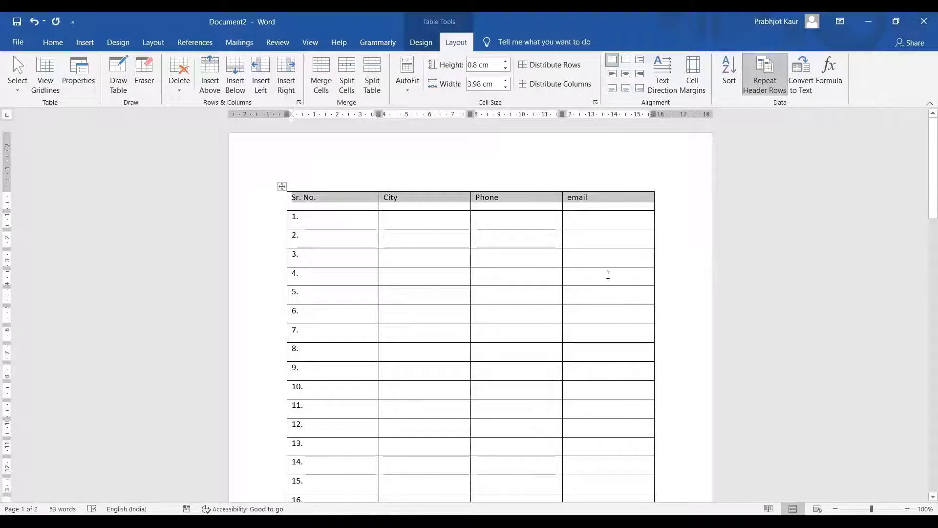
scroll(599, 276, down, 4)
scroll(598, 276, down, 3)
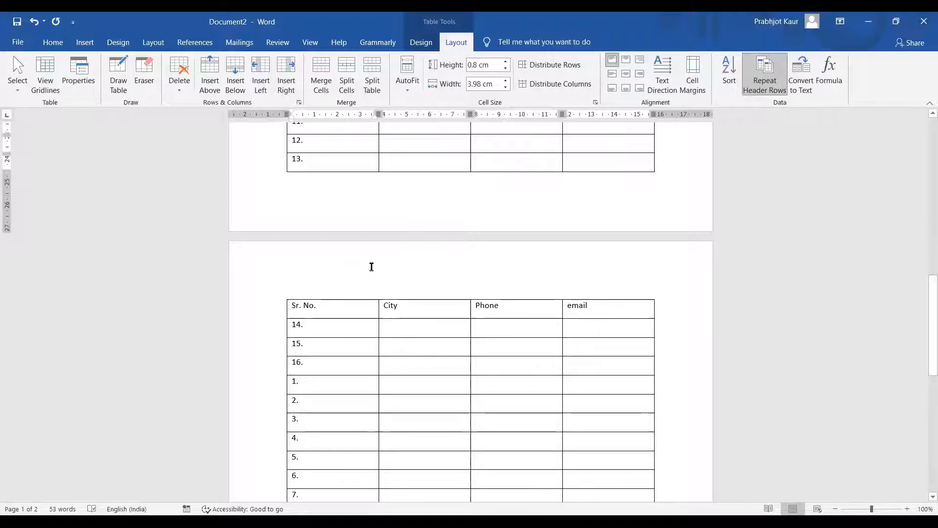
Return to the first page and select the complete header row from Sr. No. to email again
click(600, 308)
scroll(557, 253, up, 5)
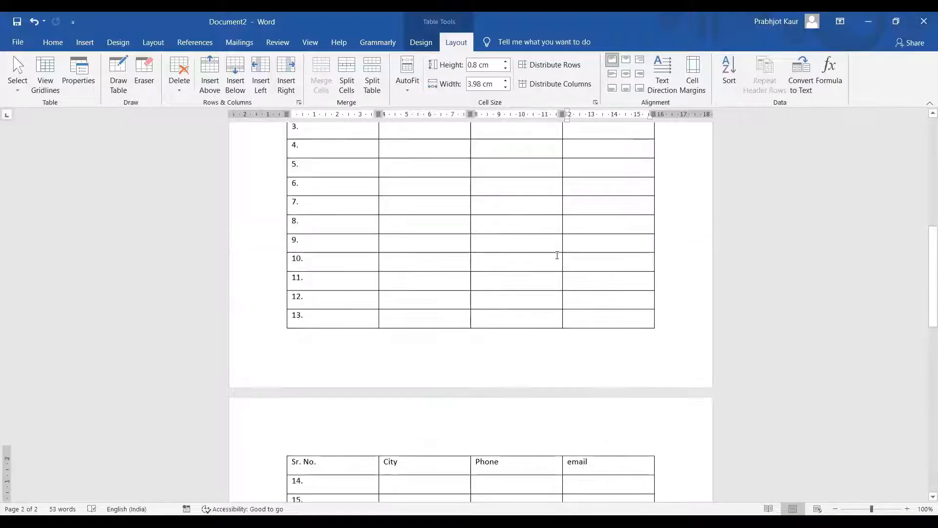
scroll(553, 256, up, 4)
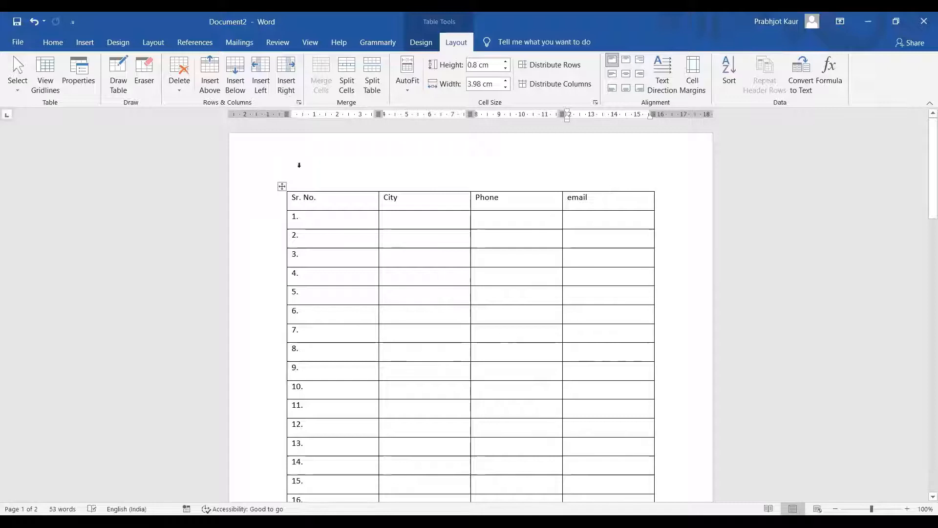
click(324, 199)
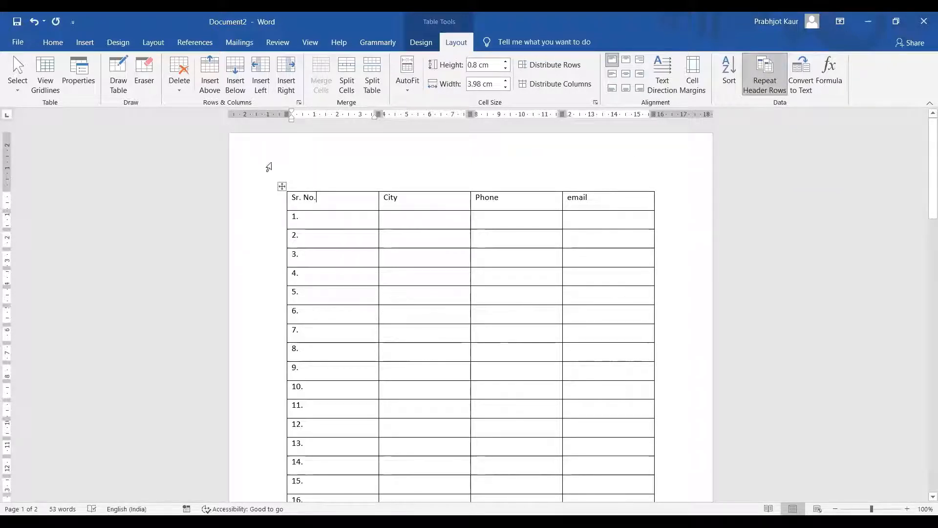
drag(615, 197, 345, 178)
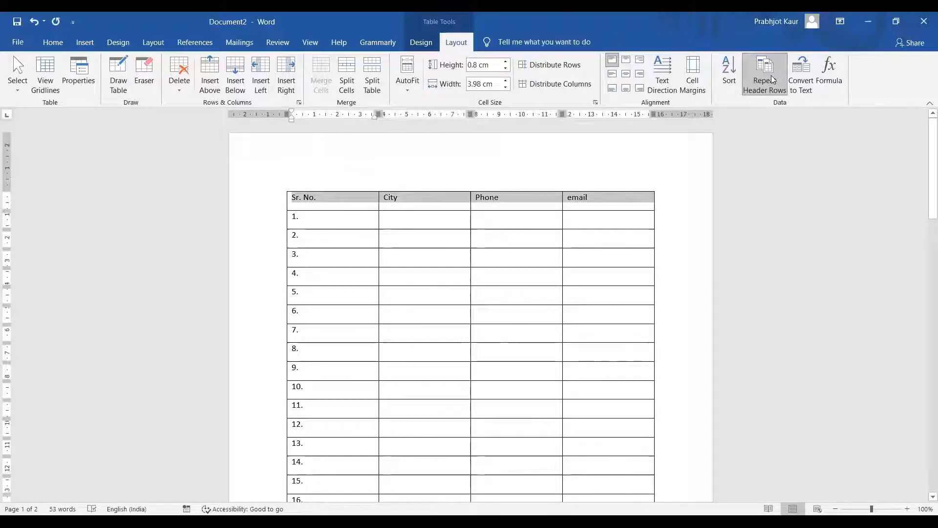
Clear all text from the table and delete the entire empty table from the document
click(758, 97)
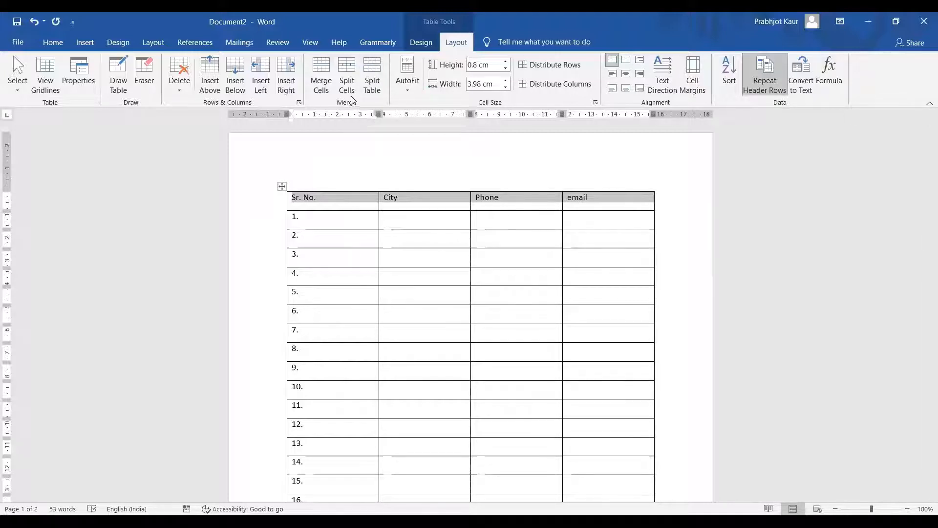
click(80, 45)
click(282, 186)
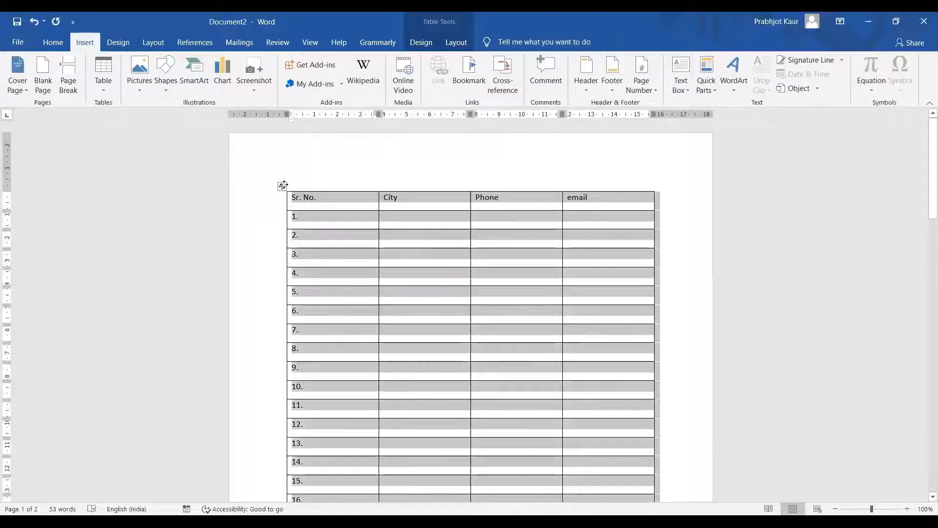
key(Delete)
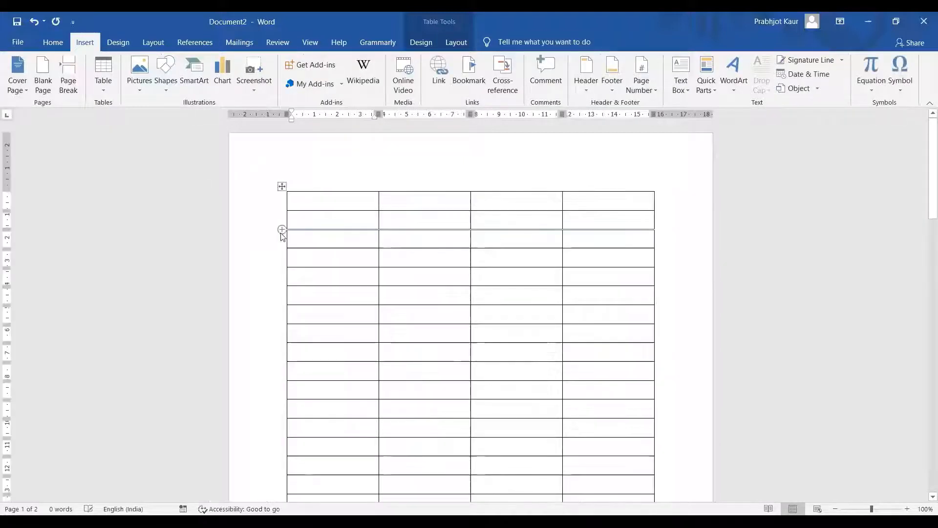
click(282, 187)
click(422, 42)
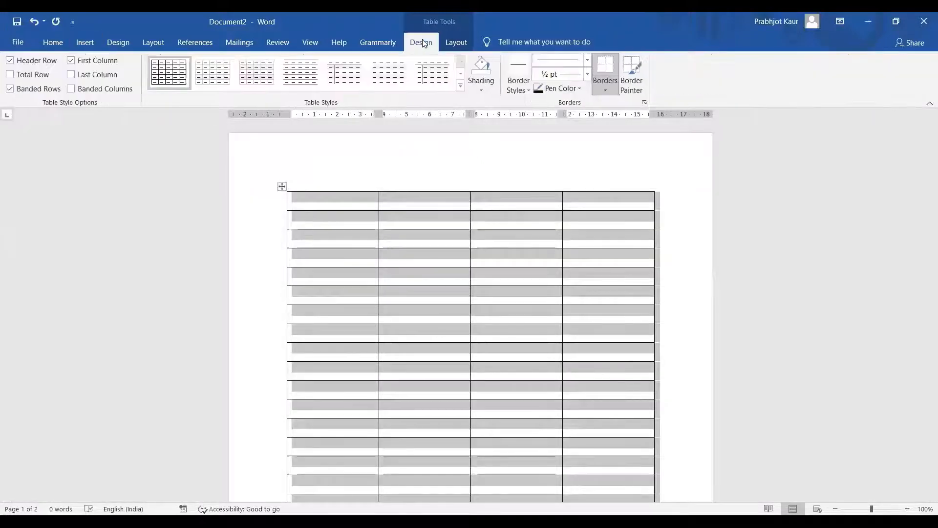
click(451, 47)
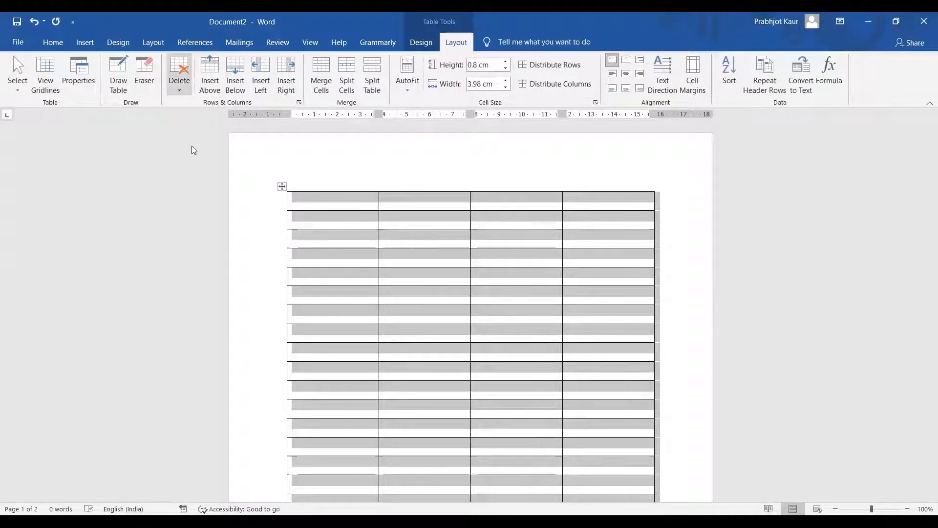
key(BackSpace)
Draw a horizontal scroll banner shape about 12.43 cm wide and 5.29 cm high in the upper part of the page
click(84, 42)
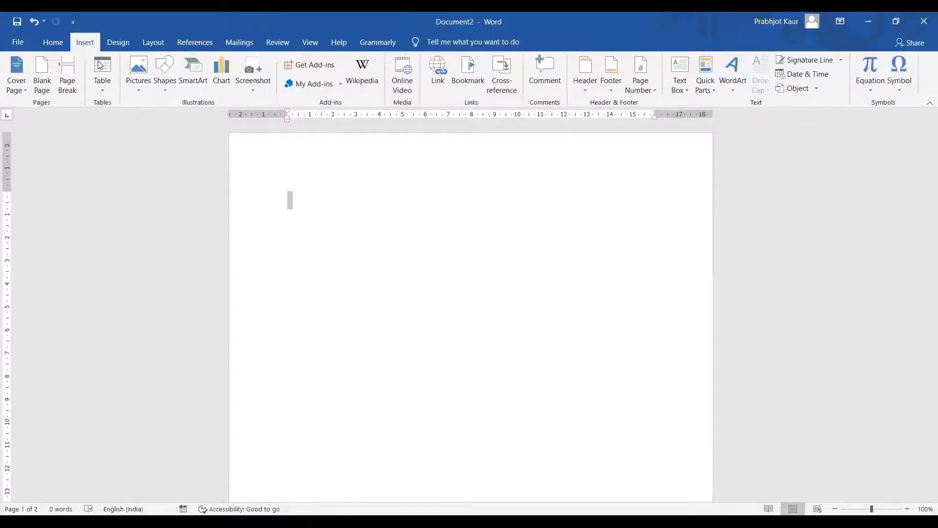
click(168, 89)
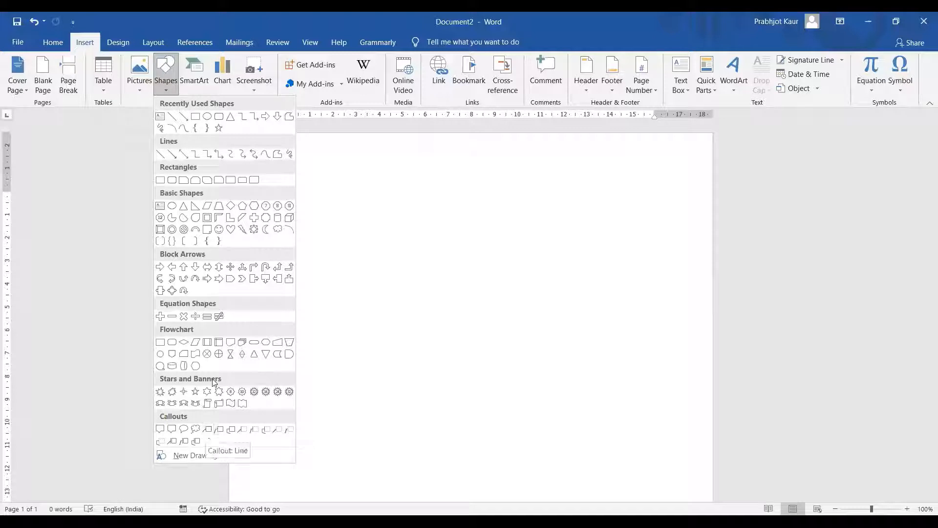
click(225, 403)
mouse_move(293, 232)
mouse_down()
mouse_move(520, 314)
mouse_move(581, 354)
mouse_up()
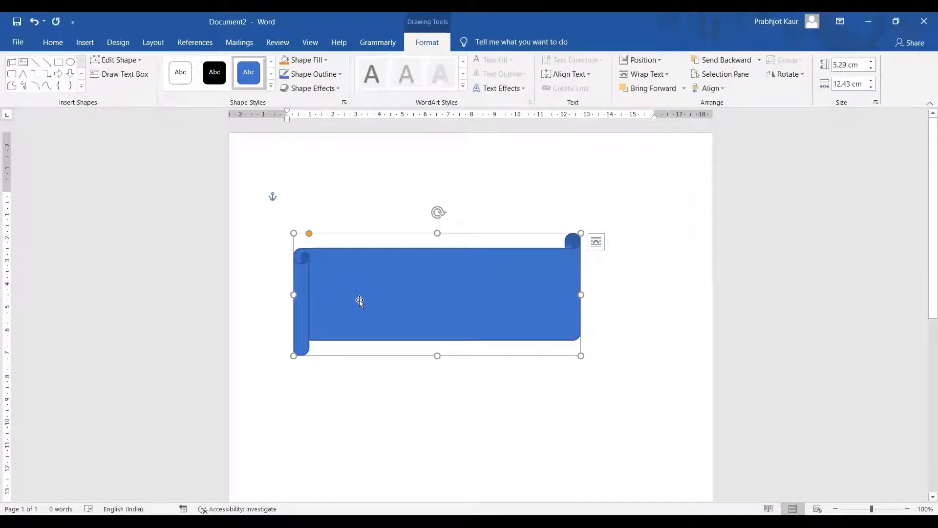
Insert white-filled WordArt reading "hello" on the scroll banner
click(85, 42)
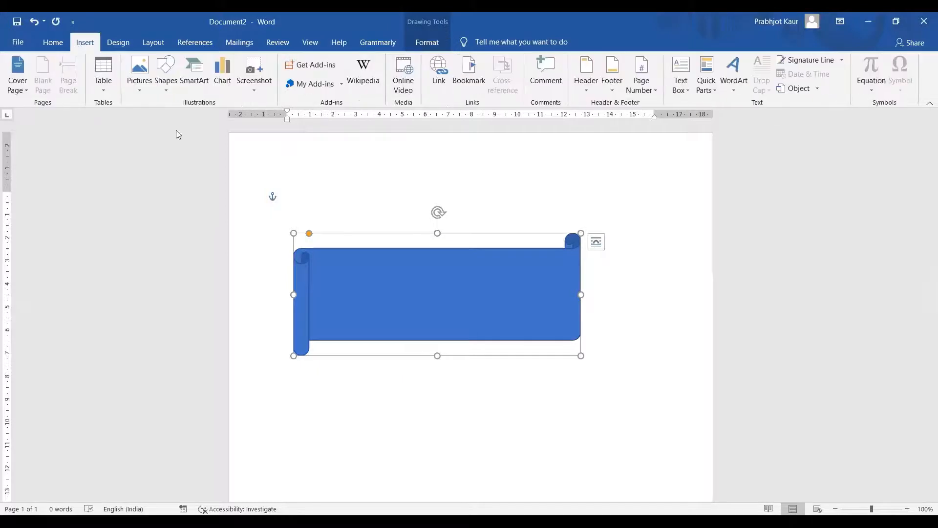
click(736, 71)
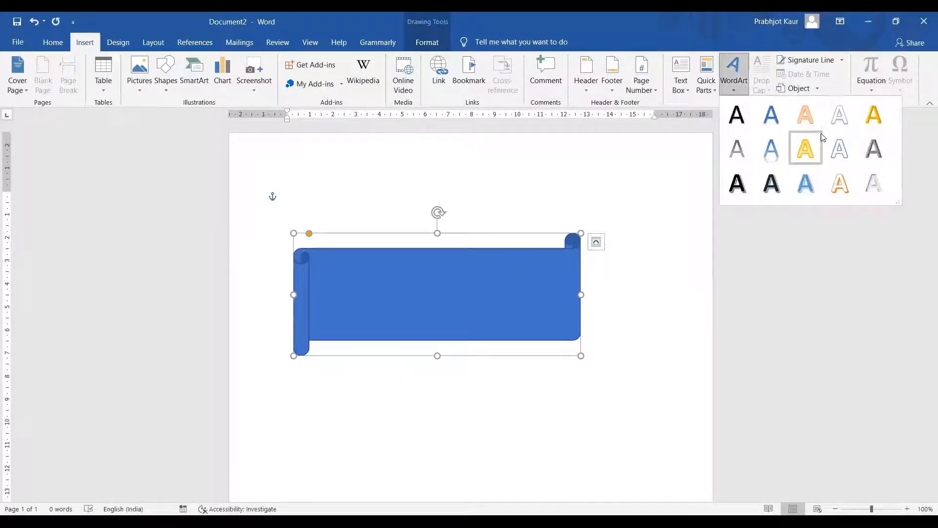
click(844, 116)
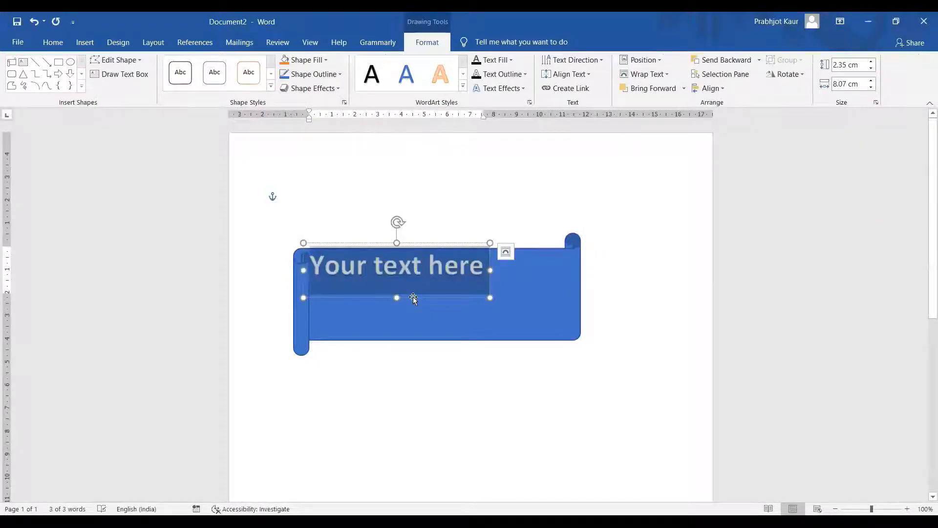
text(hello)
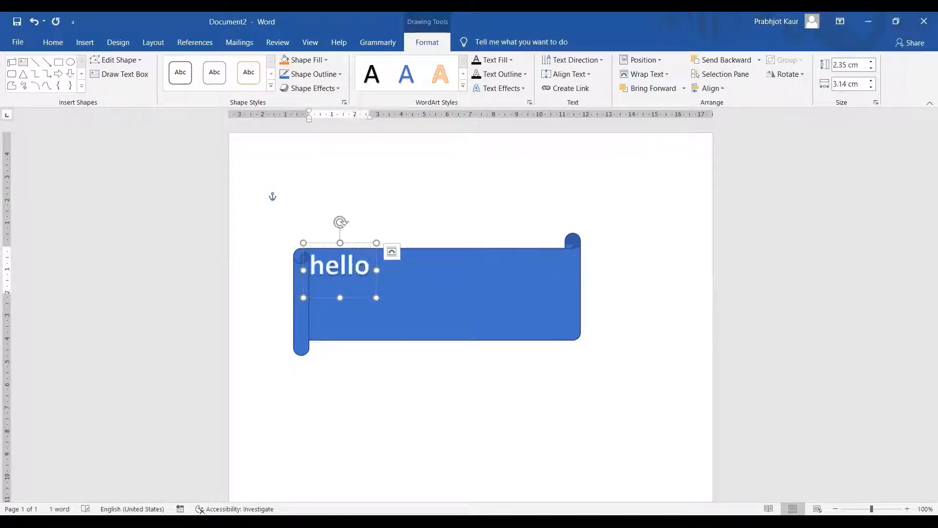
click(421, 207)
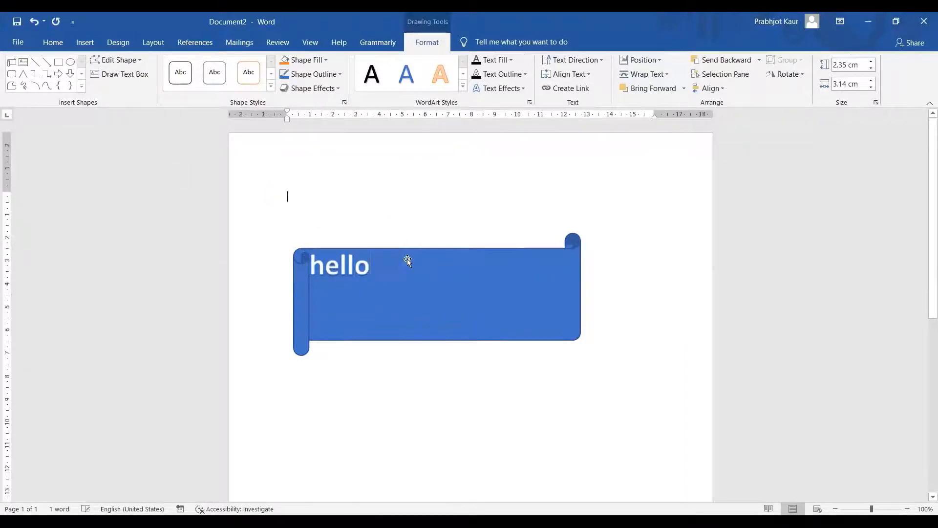
Move the "hello" WordArt to the middle of the scroll banner and resize its box to about 4.85 by 2.07 cm
click(353, 262)
mouse_move(325, 239)
mouse_down()
mouse_move(468, 282)
mouse_move(425, 258)
mouse_move(406, 264)
mouse_up()
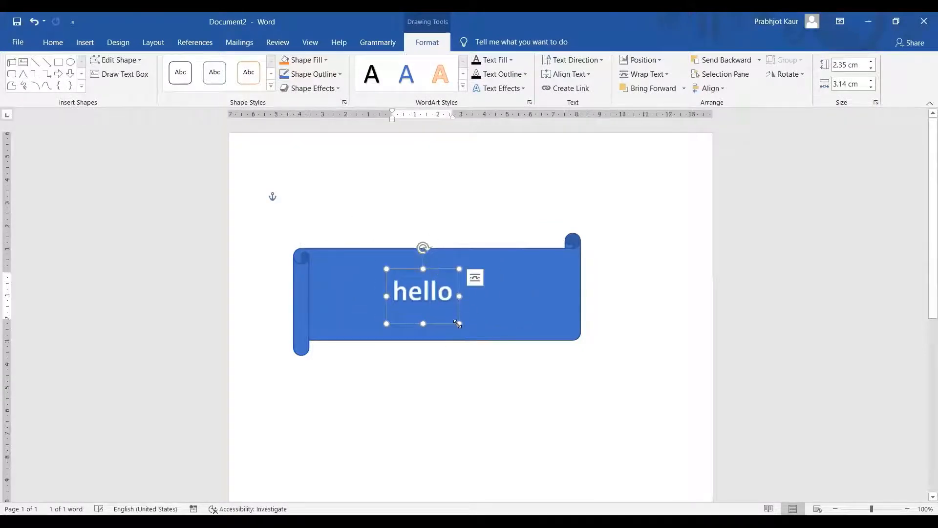
drag(472, 324, 498, 317)
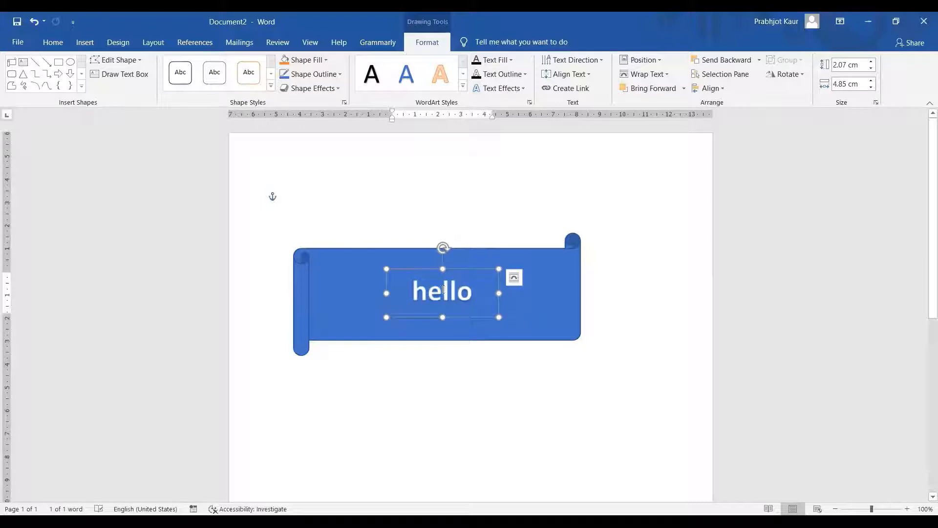
Apply the first bevel preset of the second row to the "hello" WordArt text and reselect the text
drag(412, 292, 486, 286)
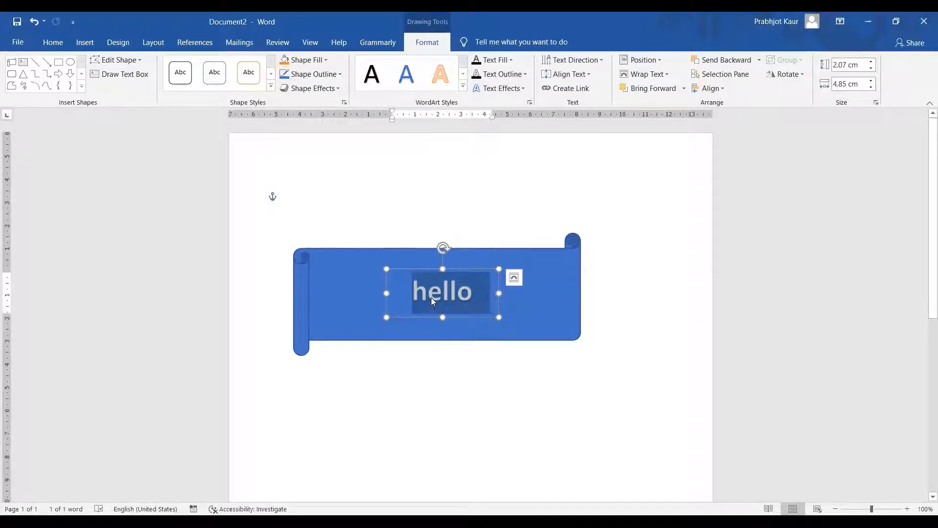
click(433, 82)
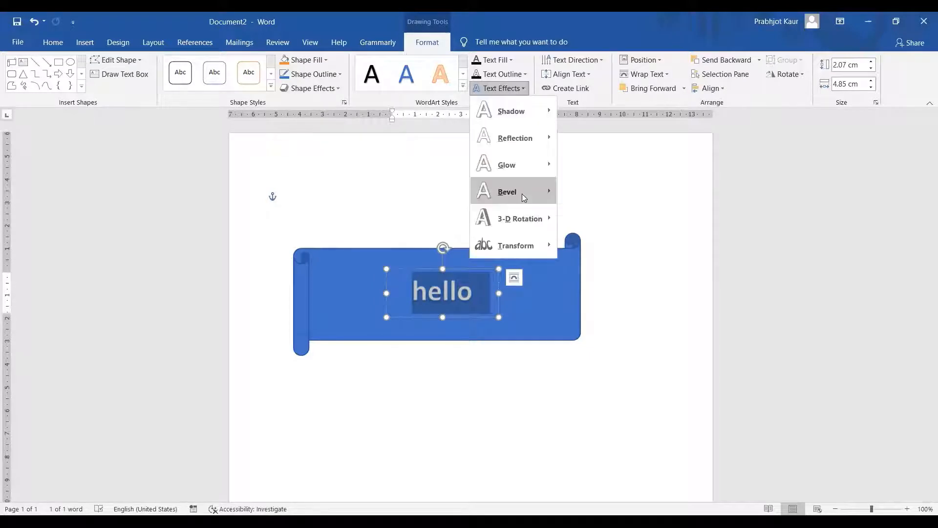
mouse_move(522, 193)
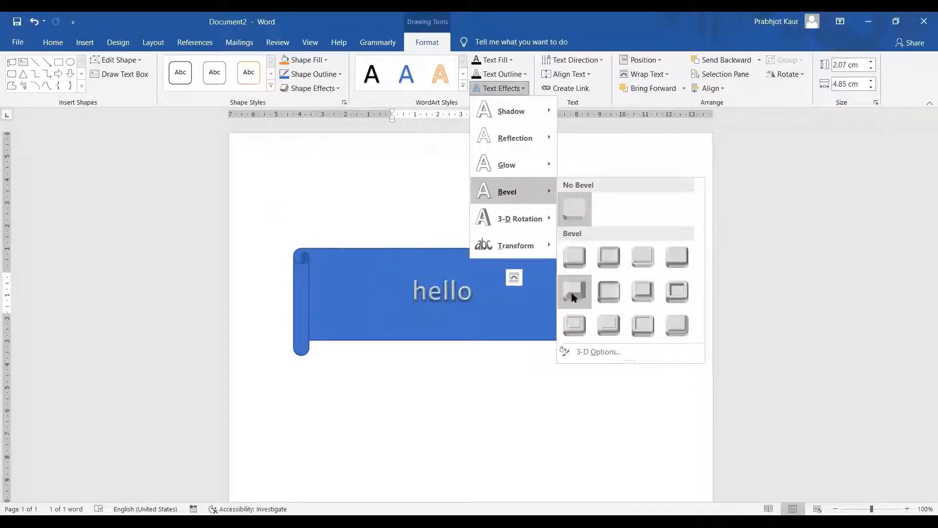
click(487, 291)
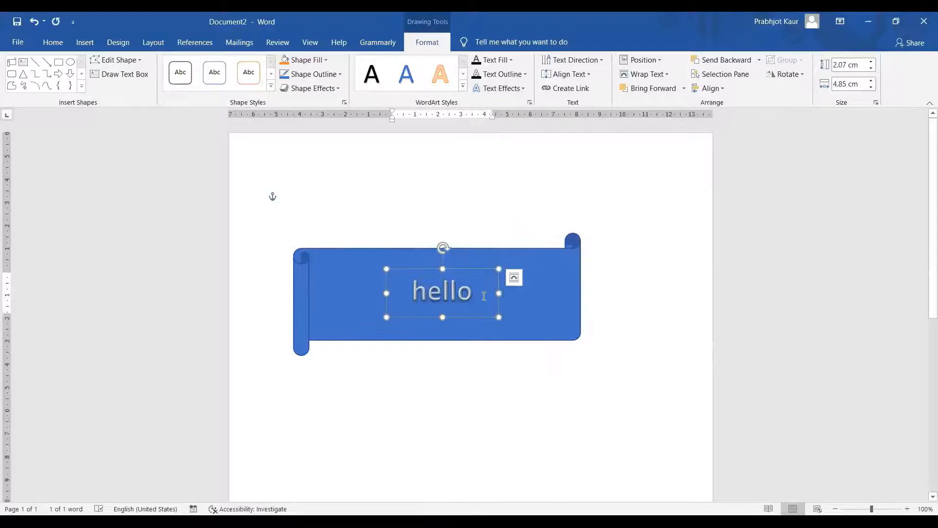
drag(484, 296, 397, 283)
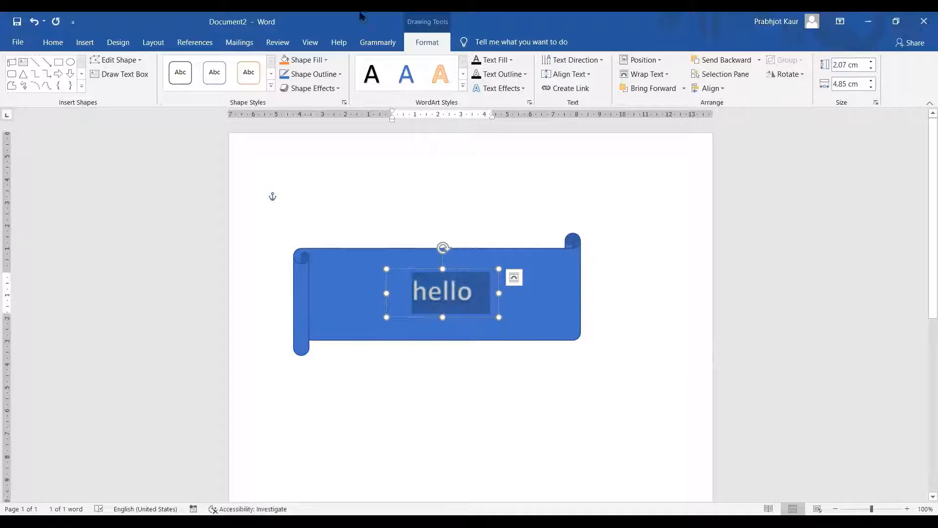
Delete the scroll banner shape and the "hello" WordArt from the page
click(82, 44)
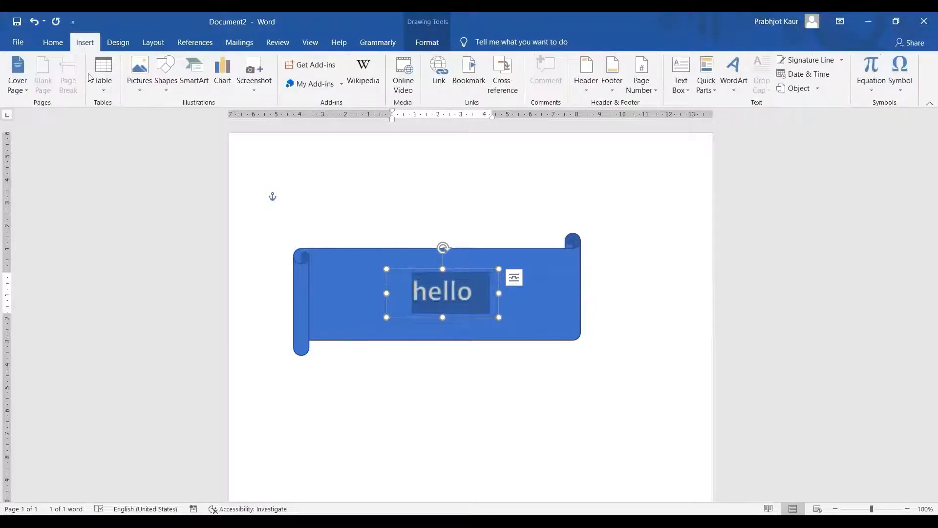
click(250, 149)
click(559, 303)
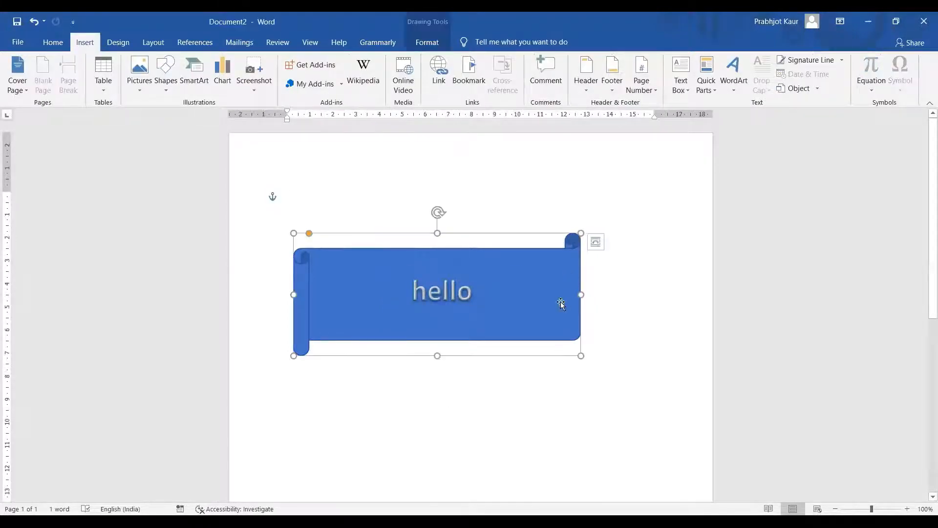
key(Delete)
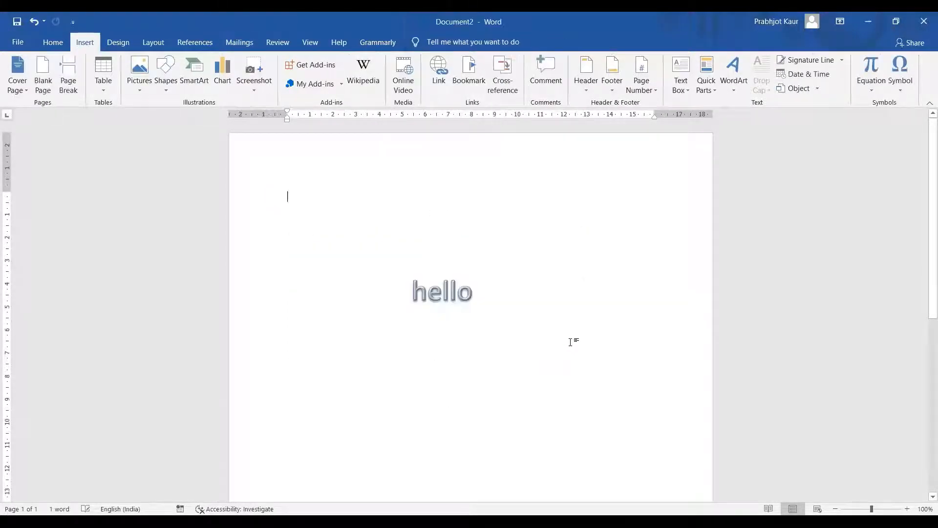
click(434, 293)
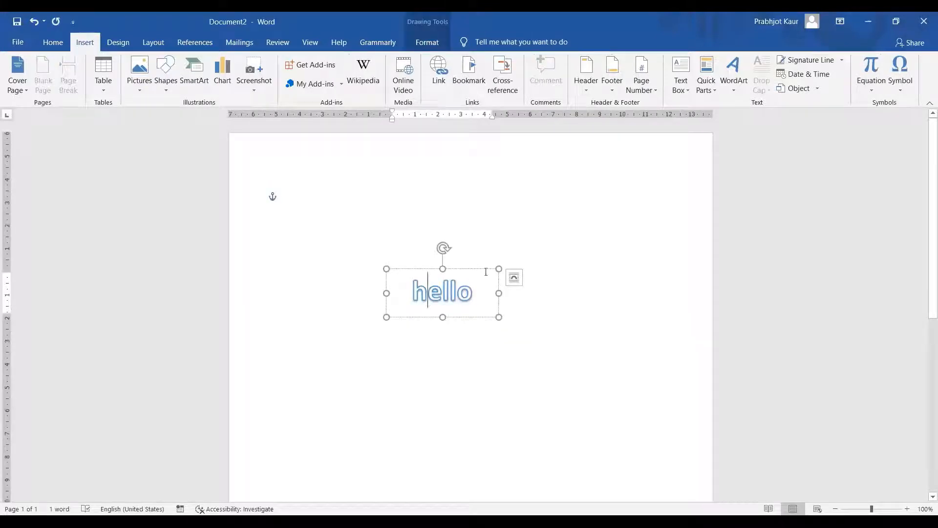
click(487, 271)
key(Delete)
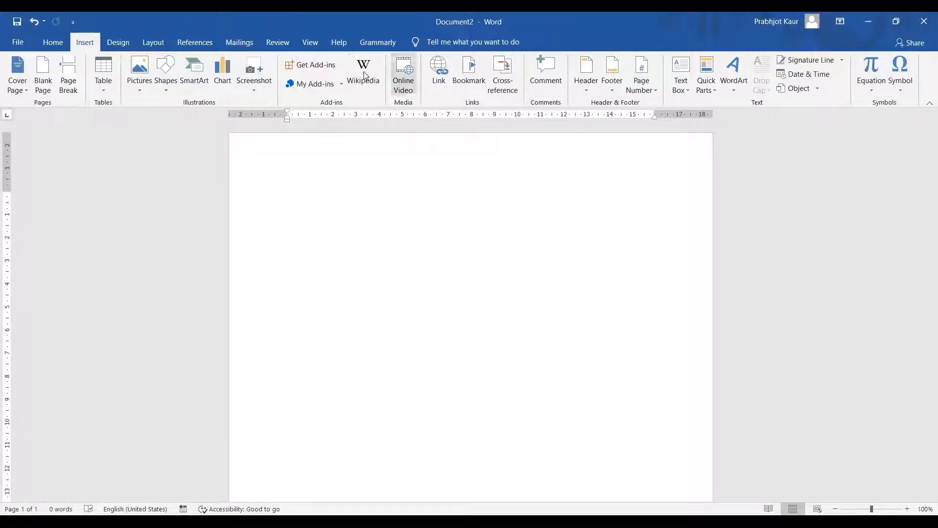
Insert WordArt in the plain blue fill style with the text "gfswdhgh"
click(170, 92)
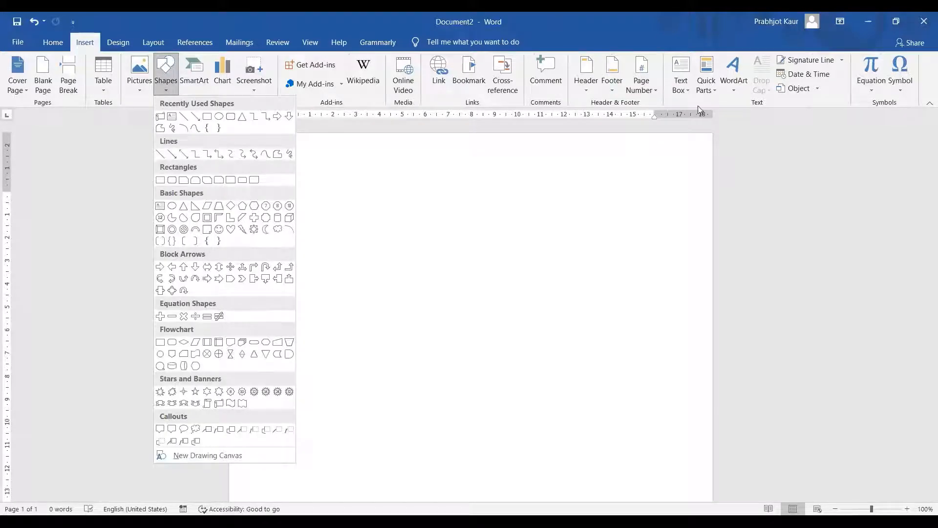
click(408, 205)
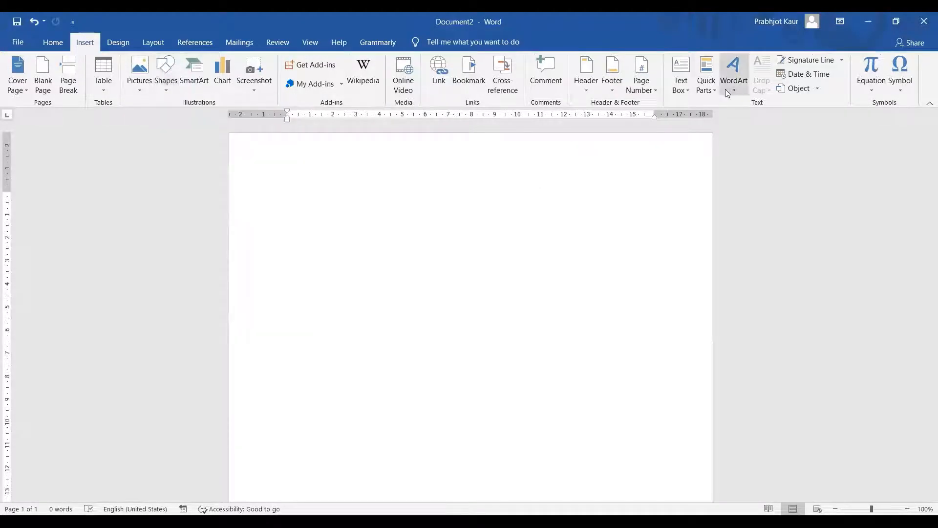
click(733, 93)
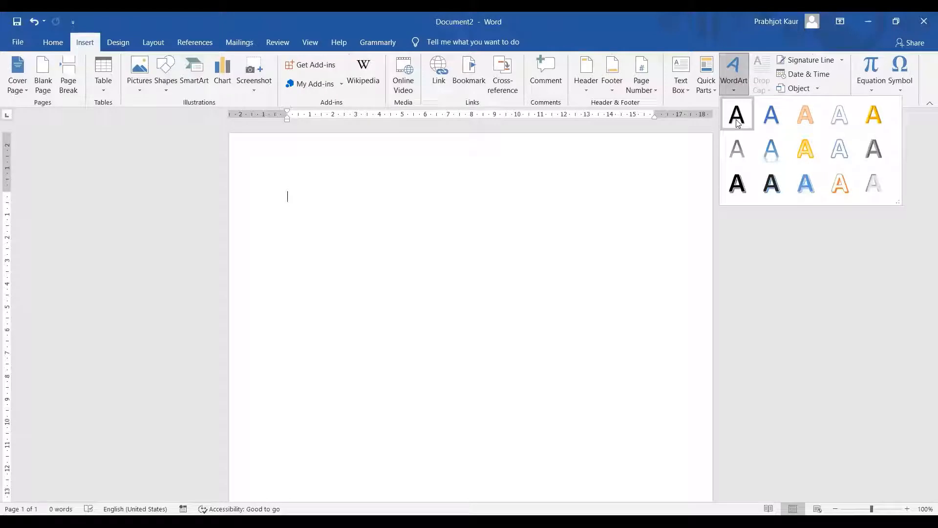
click(780, 121)
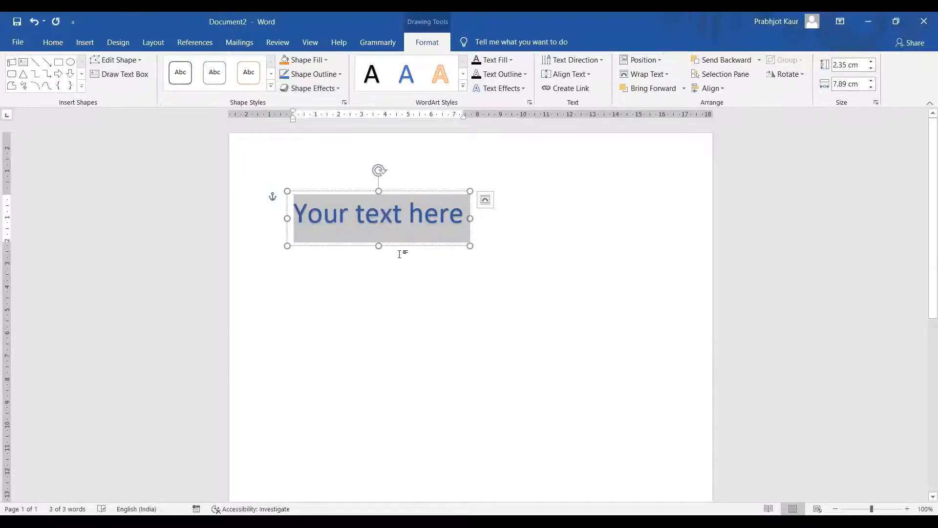
text(gfswdhgh)
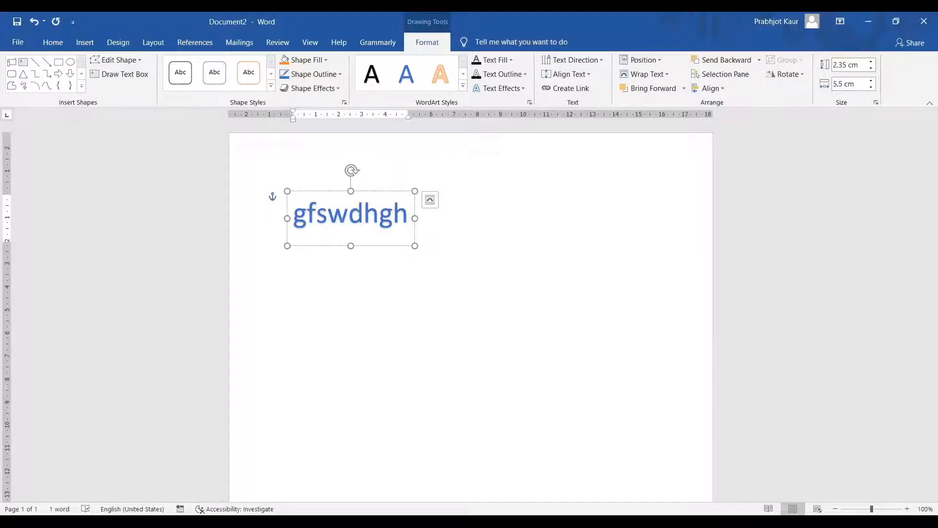
click(362, 291)
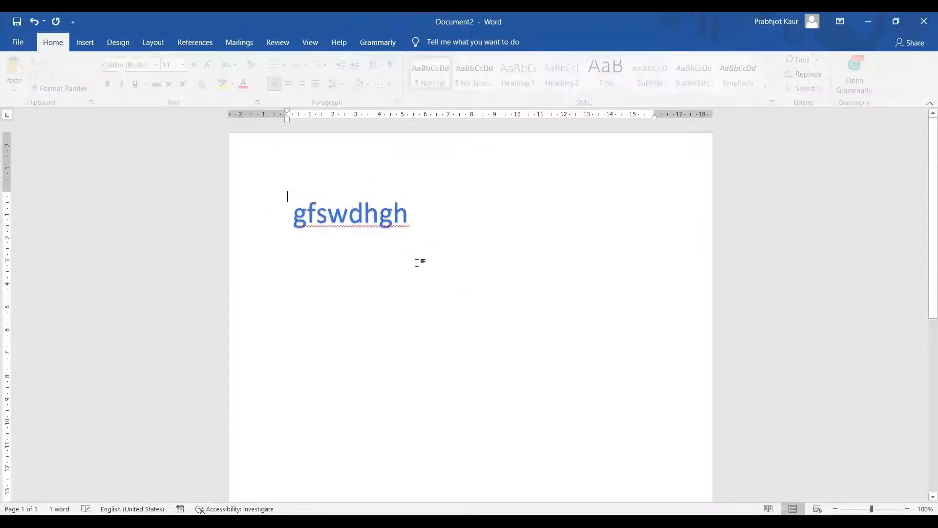
Move the "gfswdhgh" WordArt toward the middle of the page and delete it
click(350, 215)
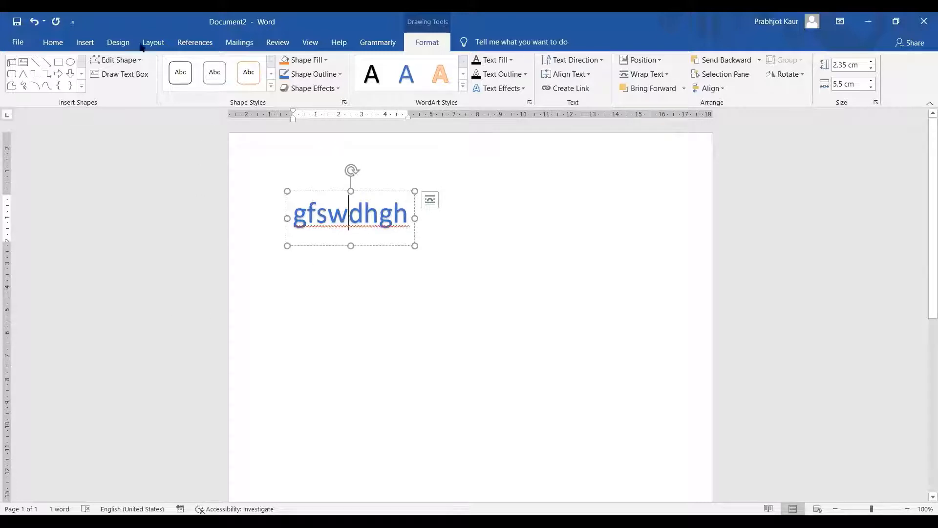
drag(386, 193, 457, 198)
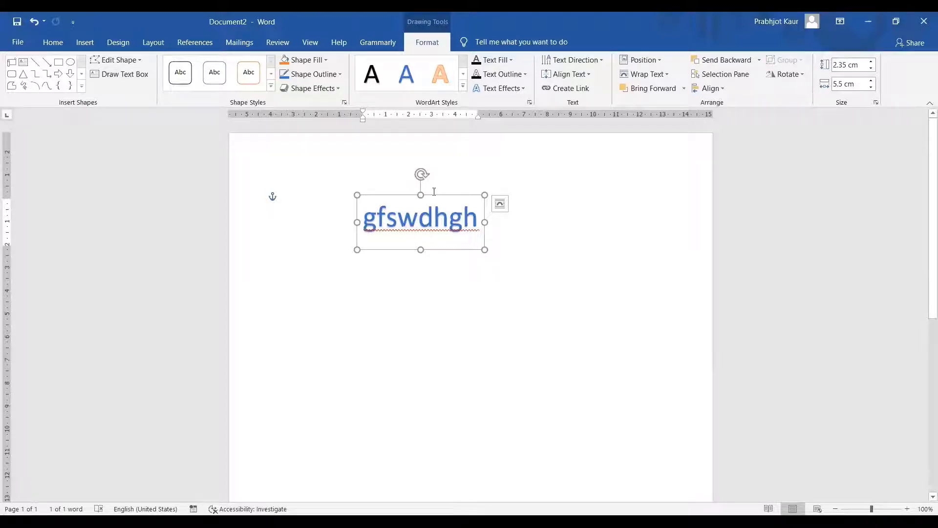
key(Delete)
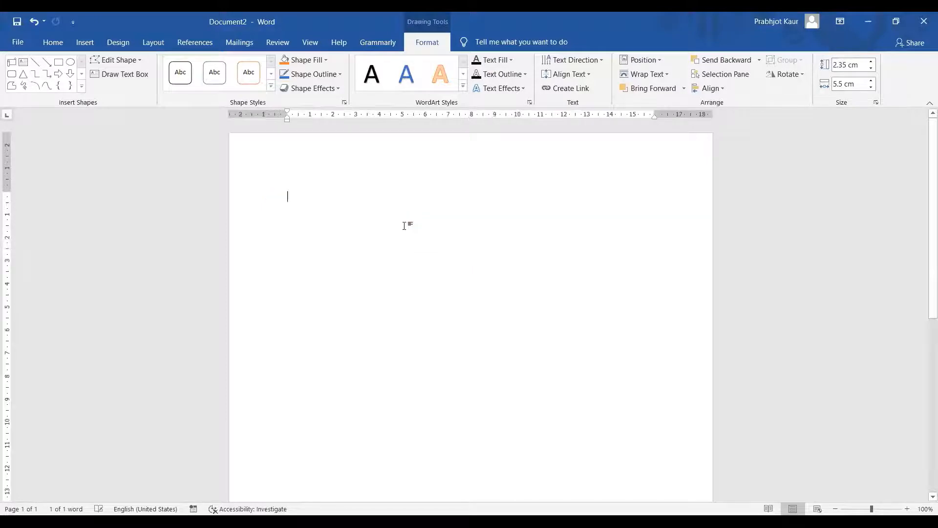
click(86, 42)
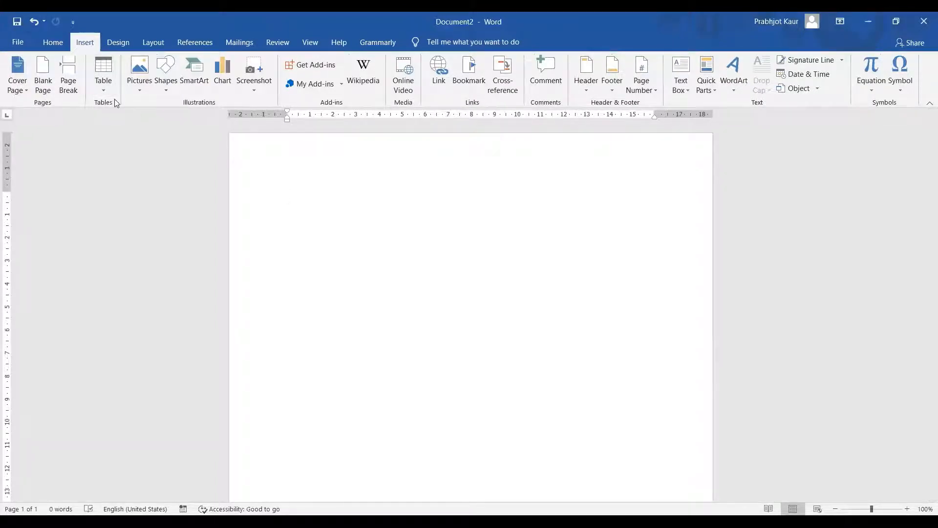
Draw the first explosion shape from Stars and Banners on the page, about 9.55 cm wide and 6.65 cm high
click(167, 98)
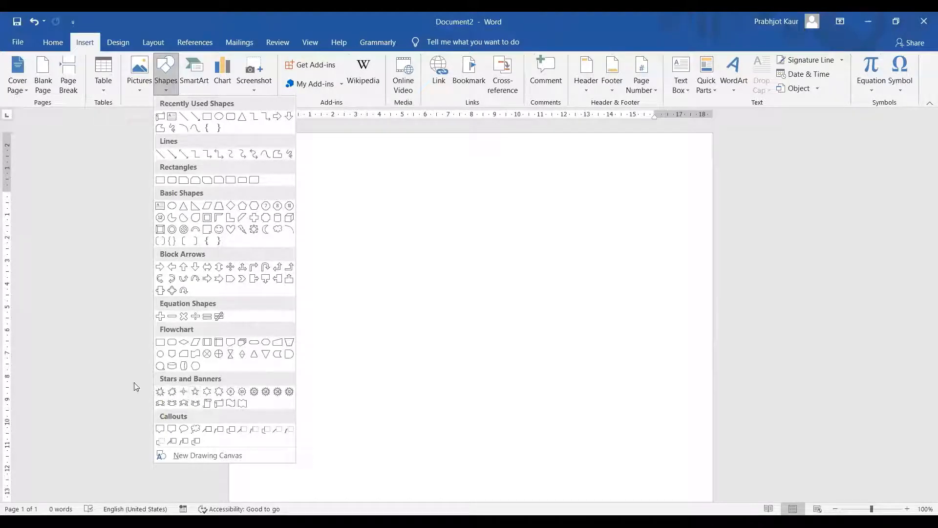
click(159, 393)
mouse_move(275, 222)
mouse_down()
mouse_move(419, 306)
mouse_move(498, 377)
mouse_up()
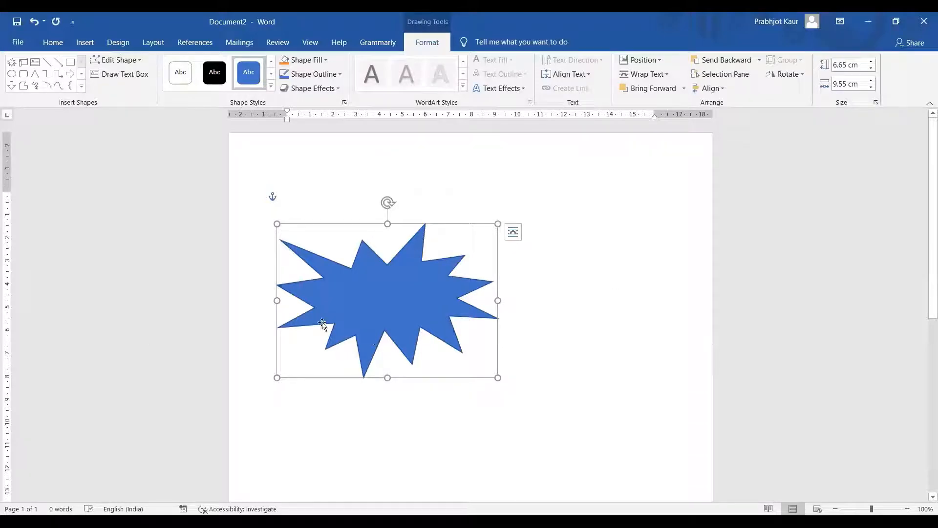
Draw a text box about 3.87 cm by 1.99 cm in the middle of the explosion shape containing the text "Sale"
click(36, 67)
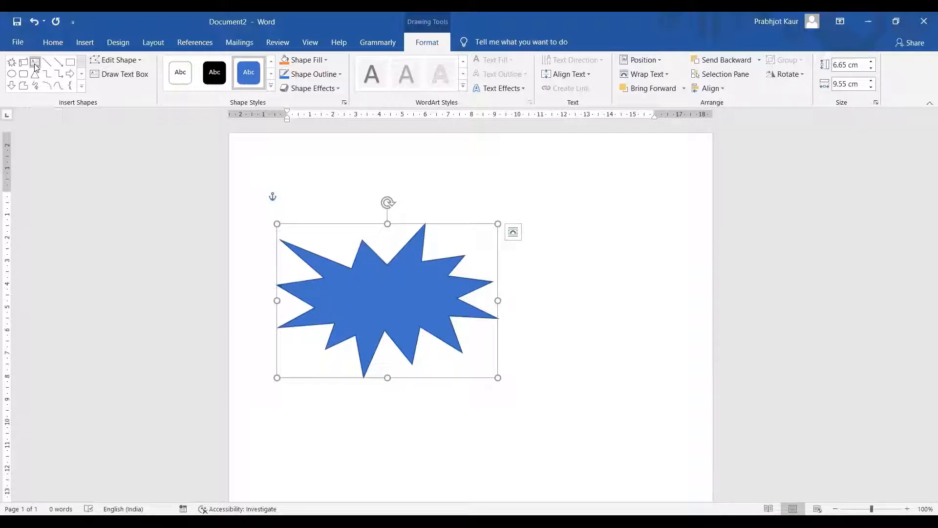
drag(342, 275, 432, 321)
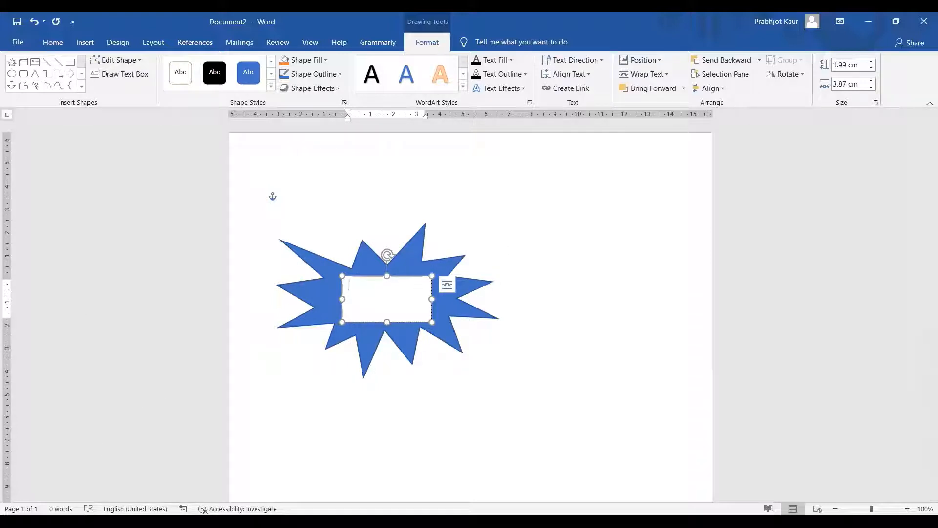
text(ale)
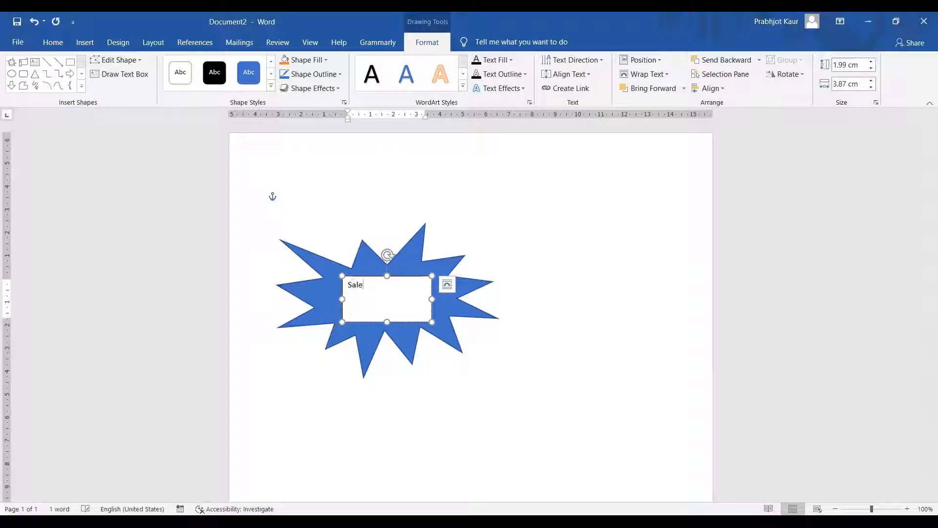
click(470, 189)
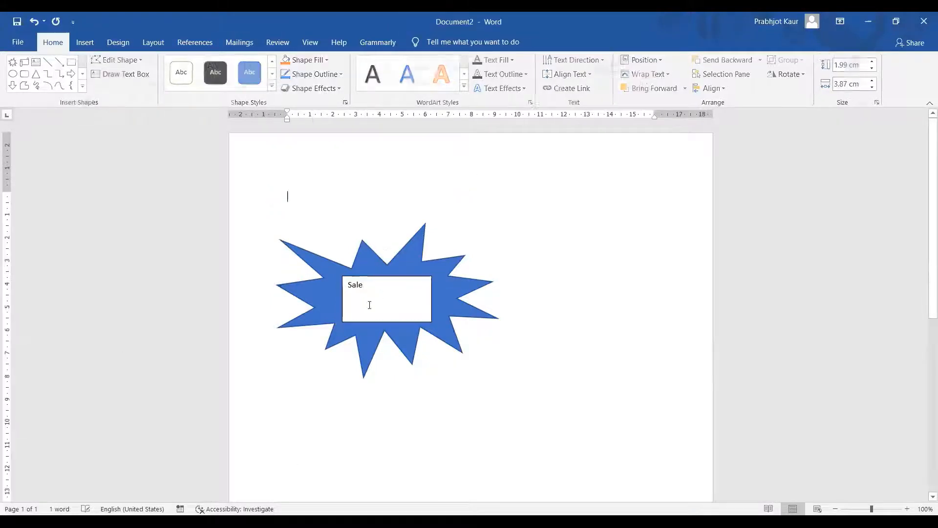
Apply the solid grey shape style with white text to the "Sale" text box
click(409, 282)
mouse_move(408, 280)
mouse_down()
mouse_move(509, 293)
mouse_move(610, 182)
mouse_move(389, 280)
mouse_move(417, 279)
mouse_move(396, 286)
mouse_up()
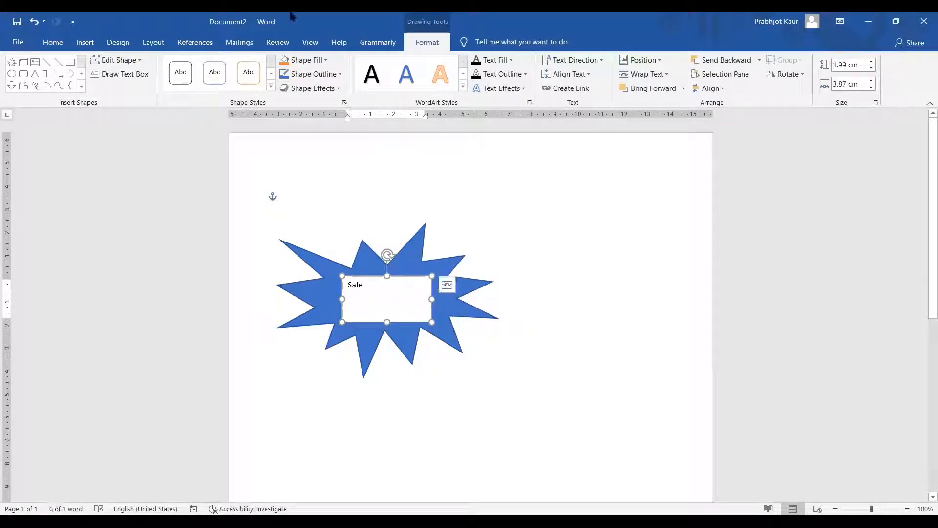
click(270, 74)
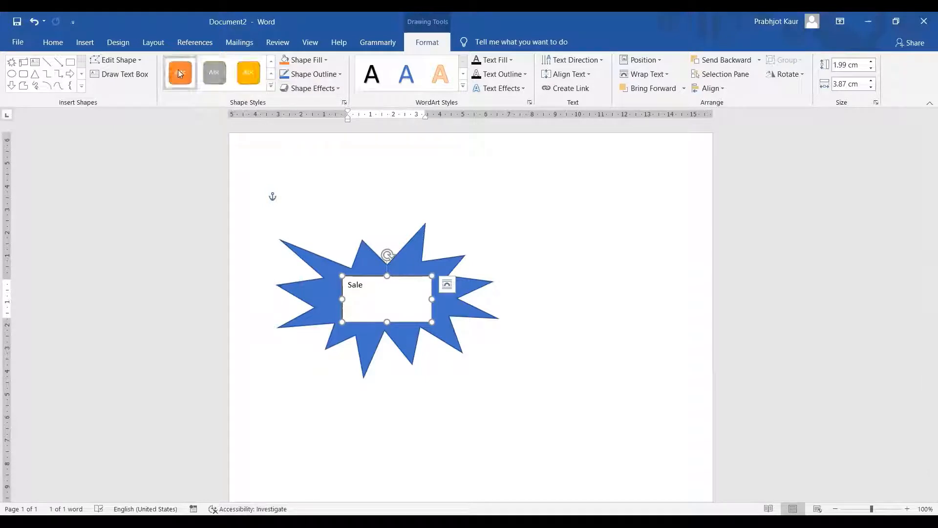
click(178, 69)
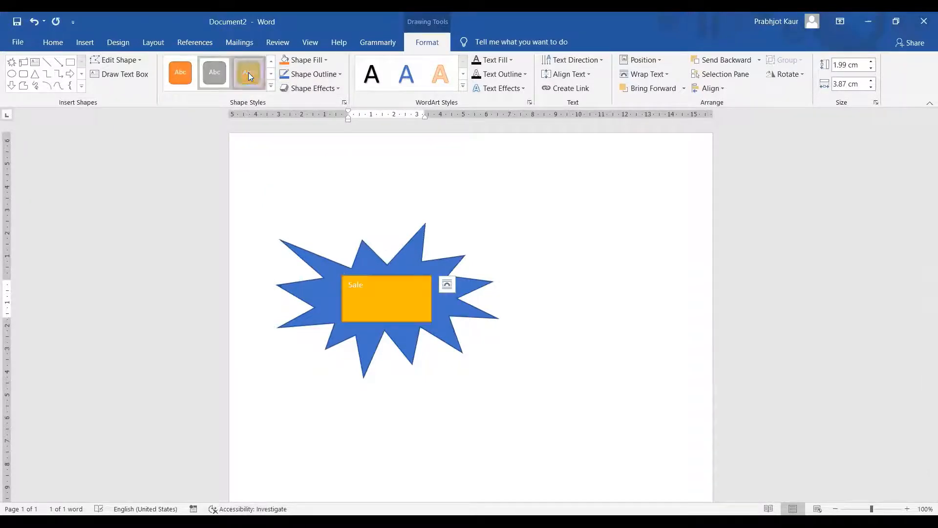
click(214, 75)
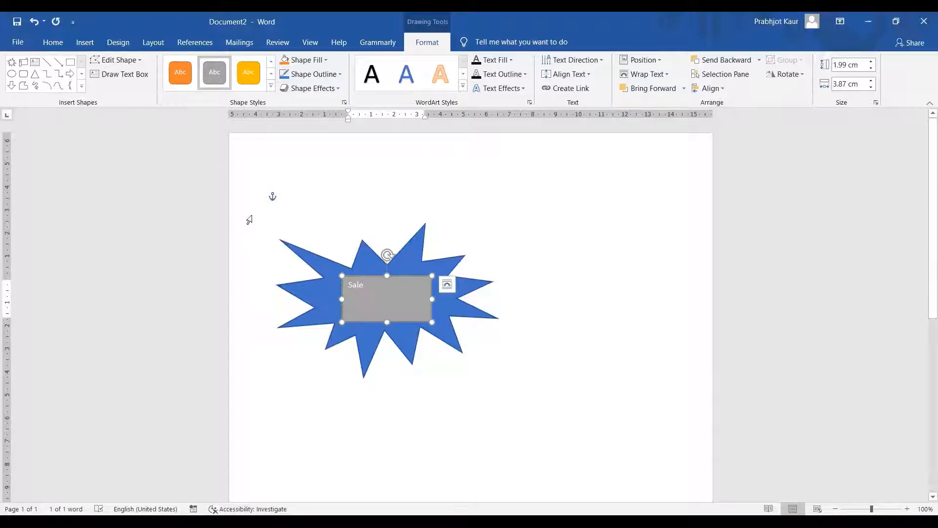
Delete the "Sale" text box and the explosion shape from the page
click(86, 44)
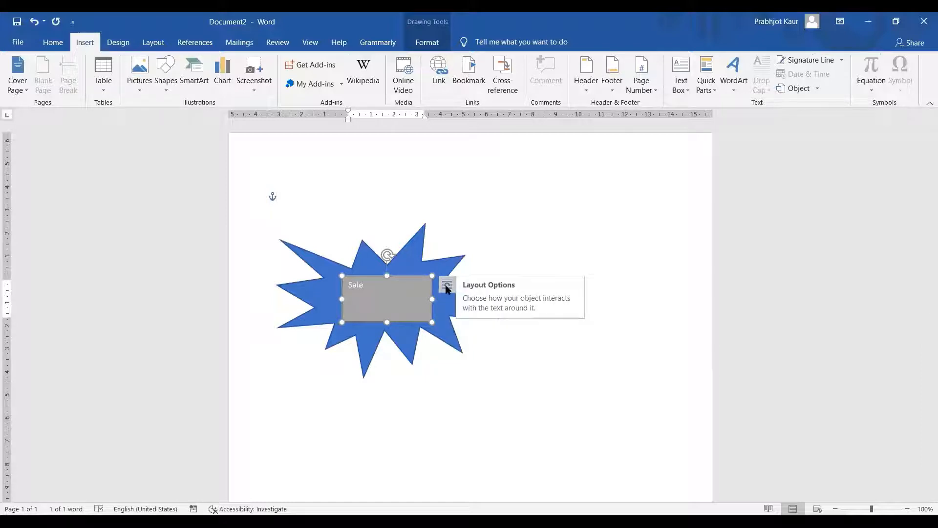
key(Delete)
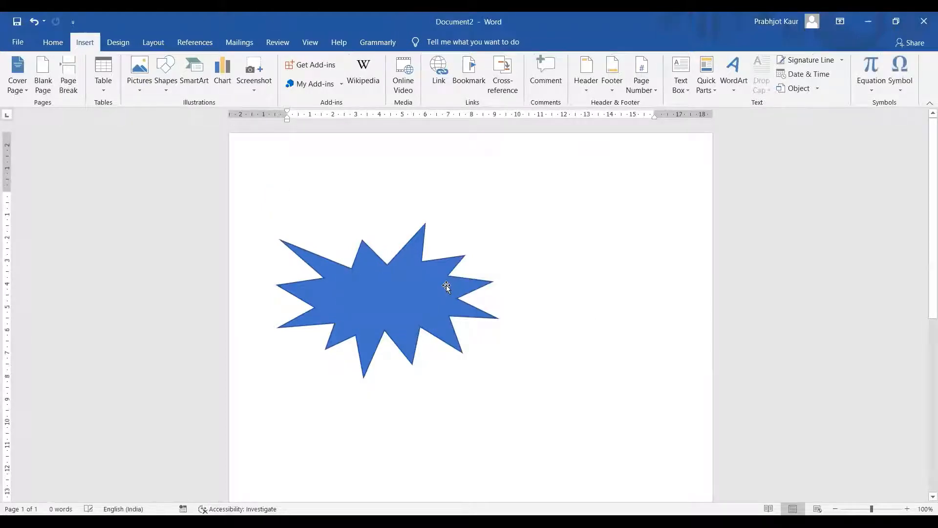
click(349, 300)
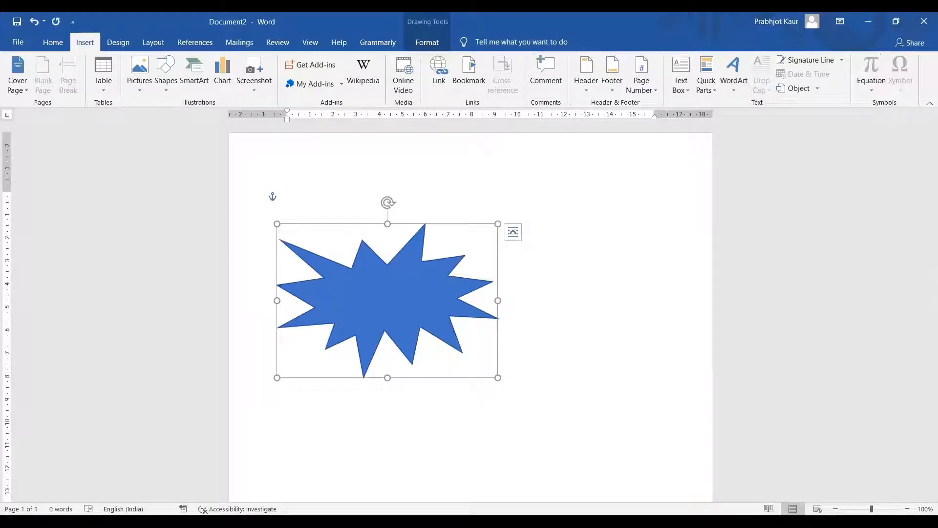
key(Delete)
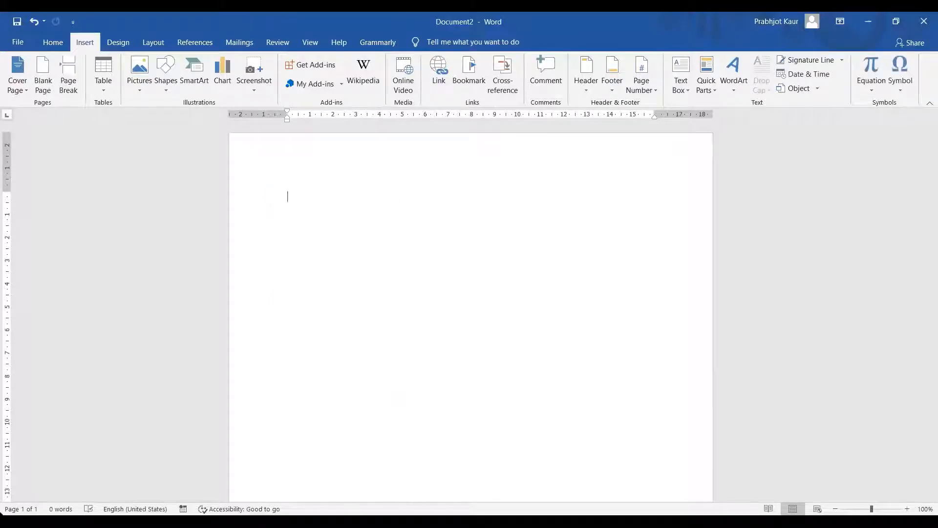
Insert an Organization Chart SmartArt graphic from the Hierarchy category, dismissing the SmartArt file error
click(196, 81)
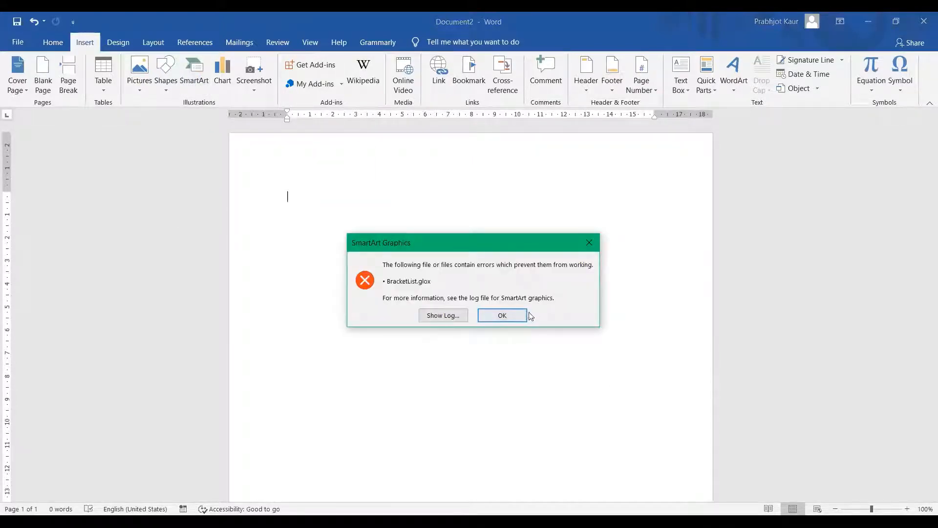
click(504, 318)
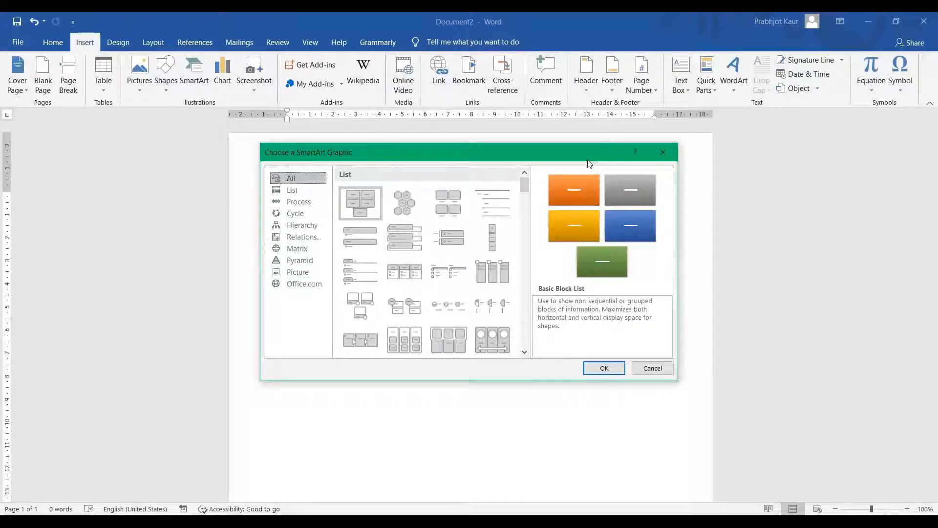
drag(602, 152, 408, 254)
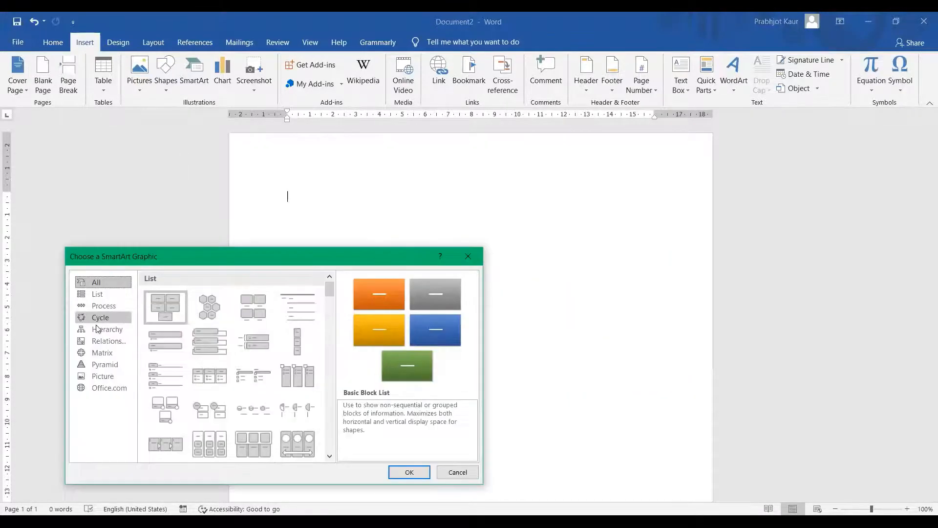
click(105, 330)
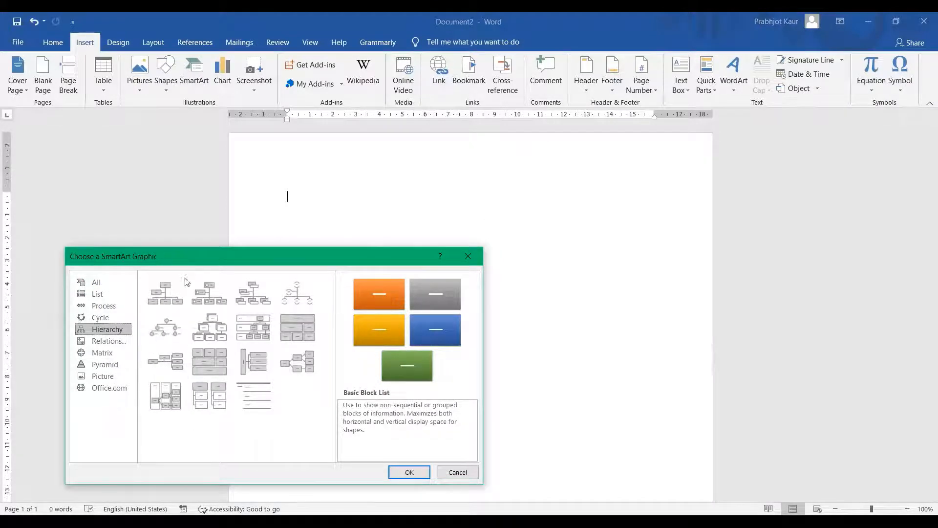
click(166, 299)
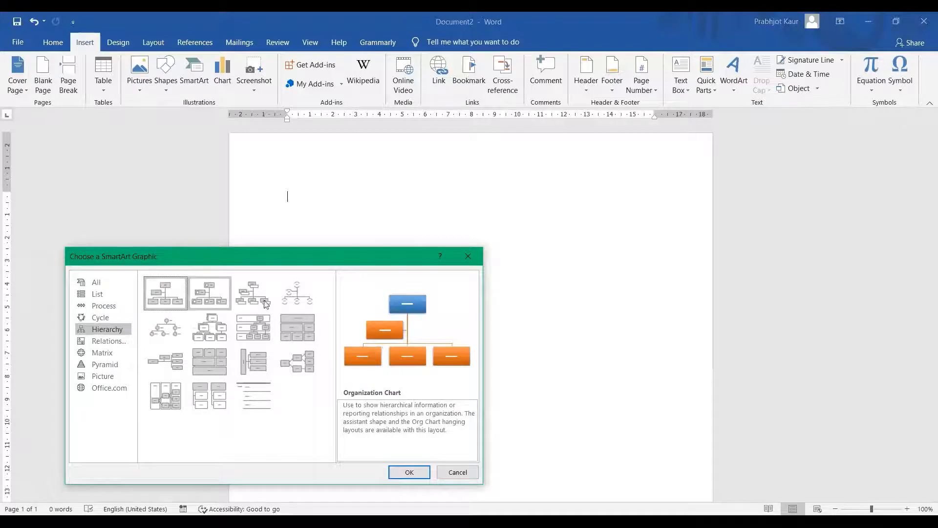
click(220, 300)
click(259, 296)
click(166, 296)
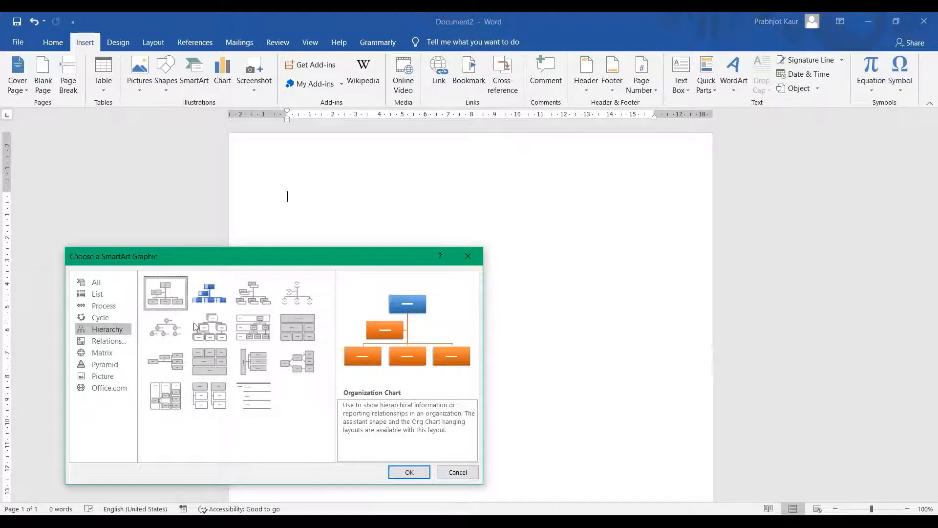
click(408, 472)
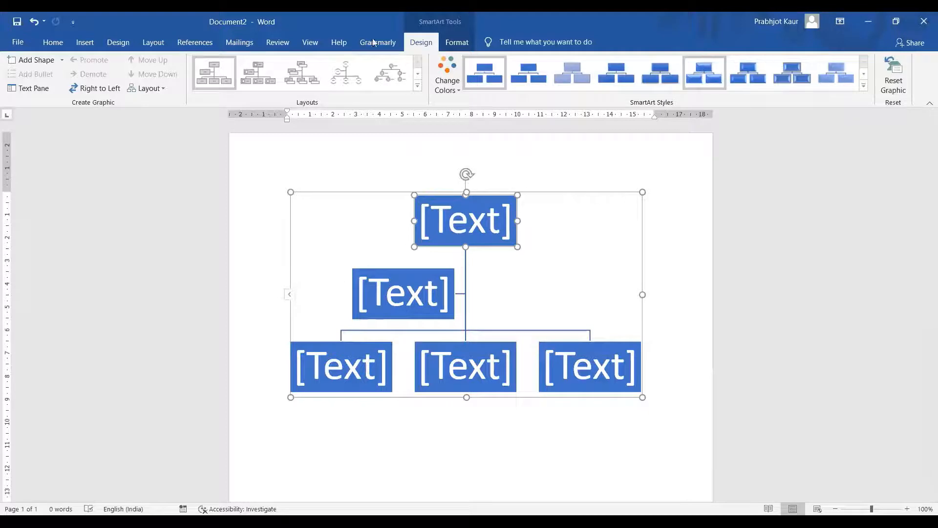
Apply the sixth, glossy bevelled SmartArt style to the organization chart and recolor it with the fourth Accent 2 orange variation
click(707, 73)
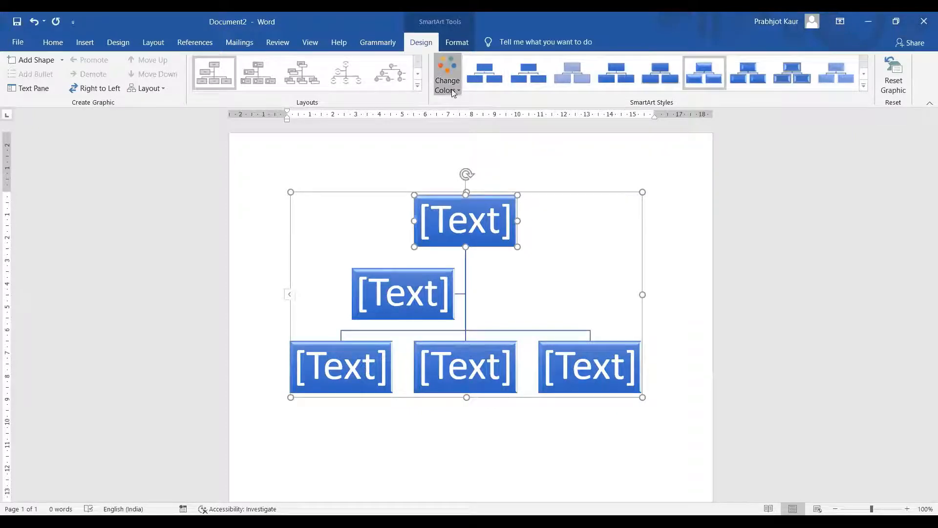
click(447, 74)
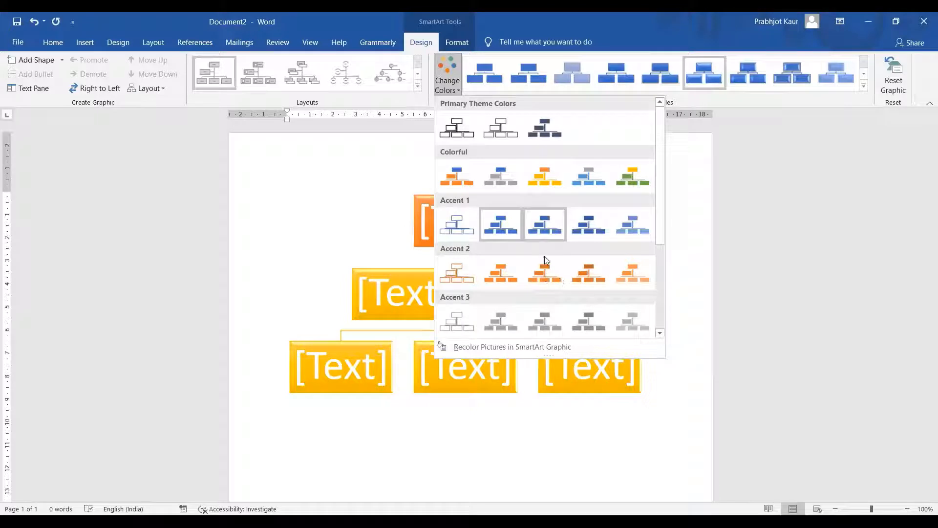
click(575, 272)
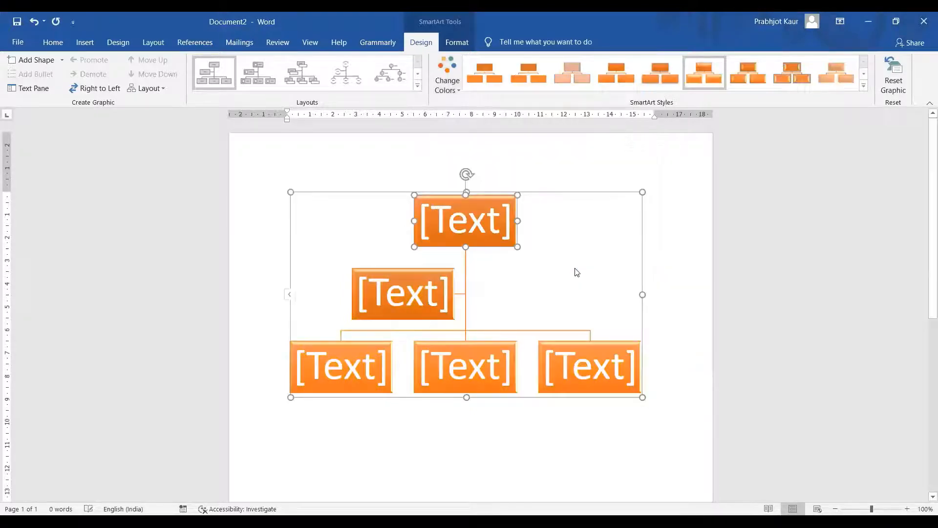
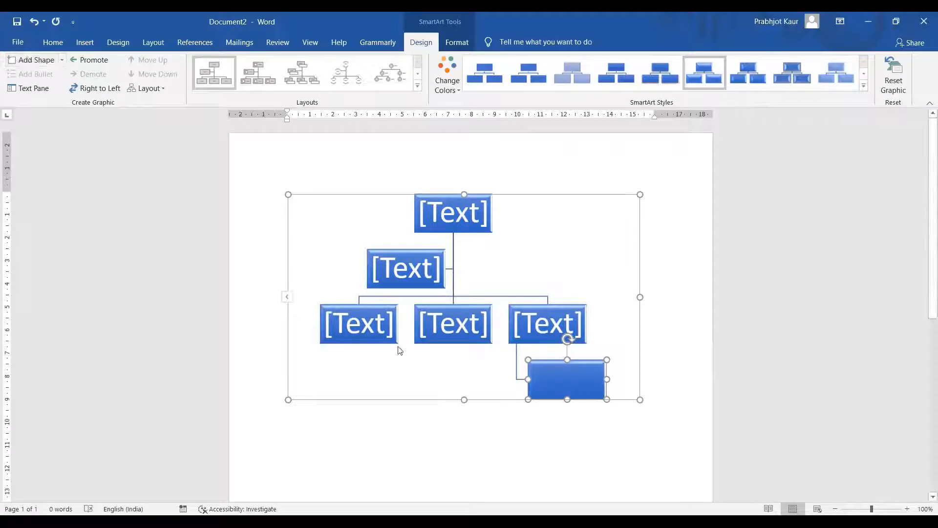
Add one subordinate box below the middle and one below the leftmost third-row box of the organization chart
click(450, 303)
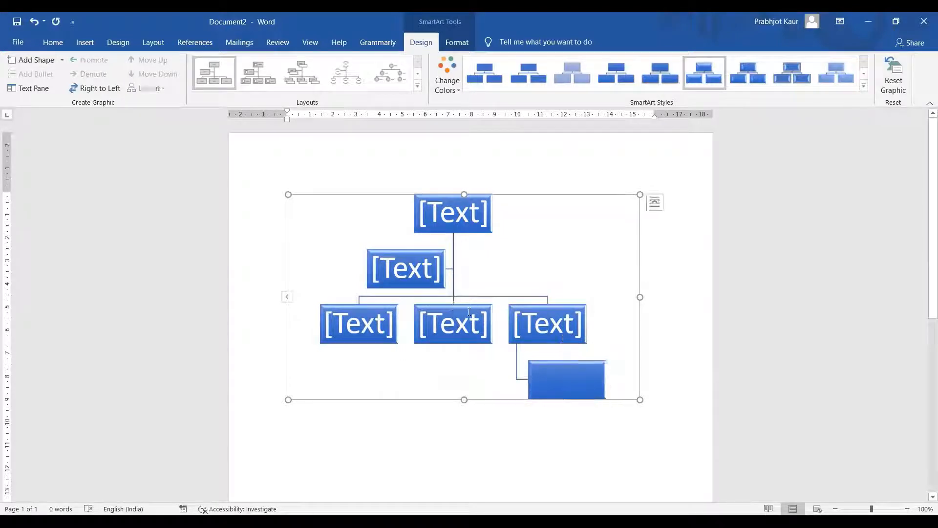
click(457, 311)
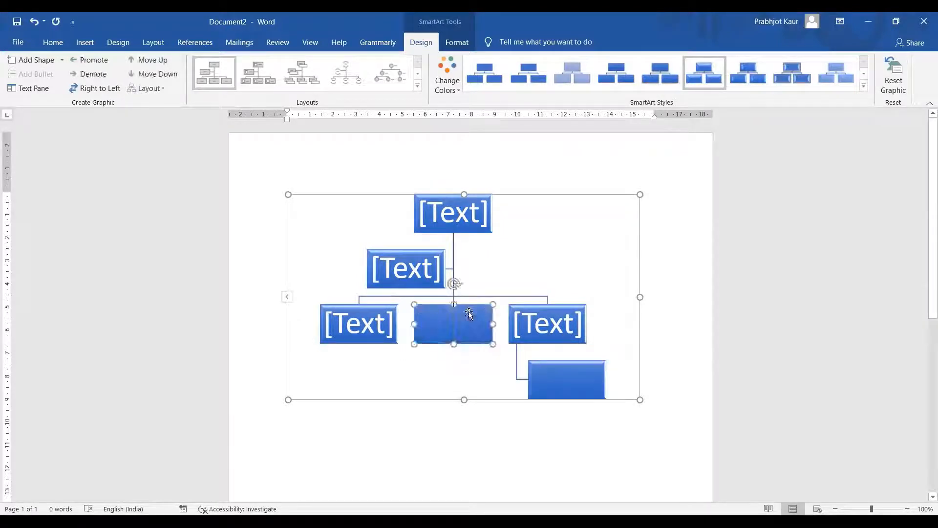
click(31, 59)
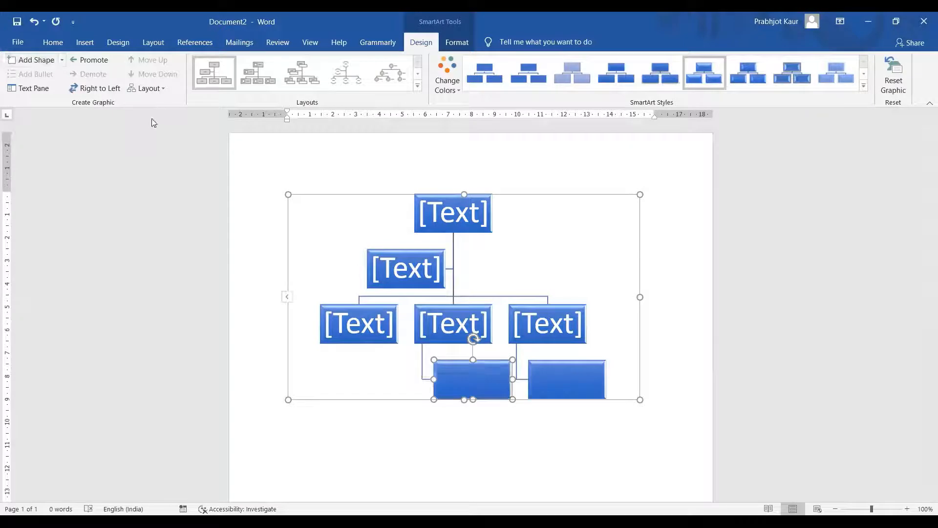
click(376, 311)
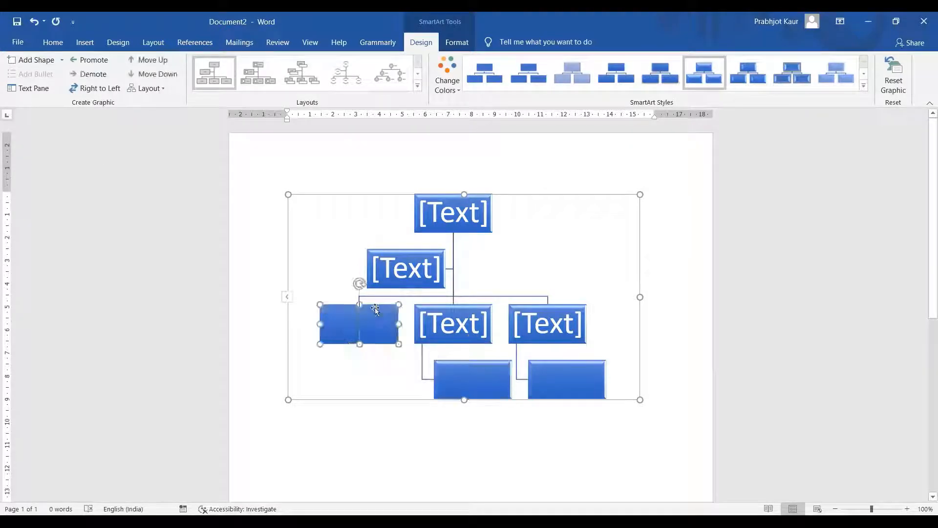
click(31, 59)
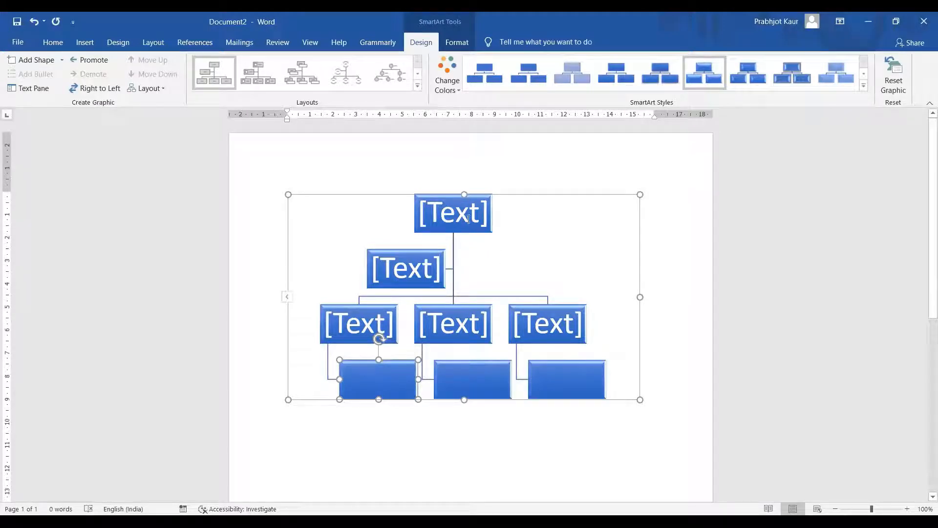
Try to add another box beside the organization chart's top box and undo the attempt
click(441, 211)
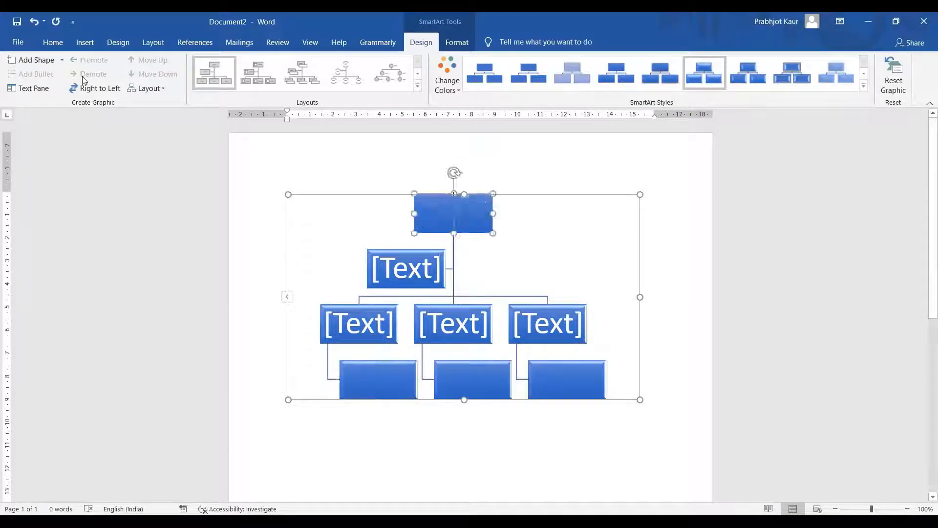
click(24, 64)
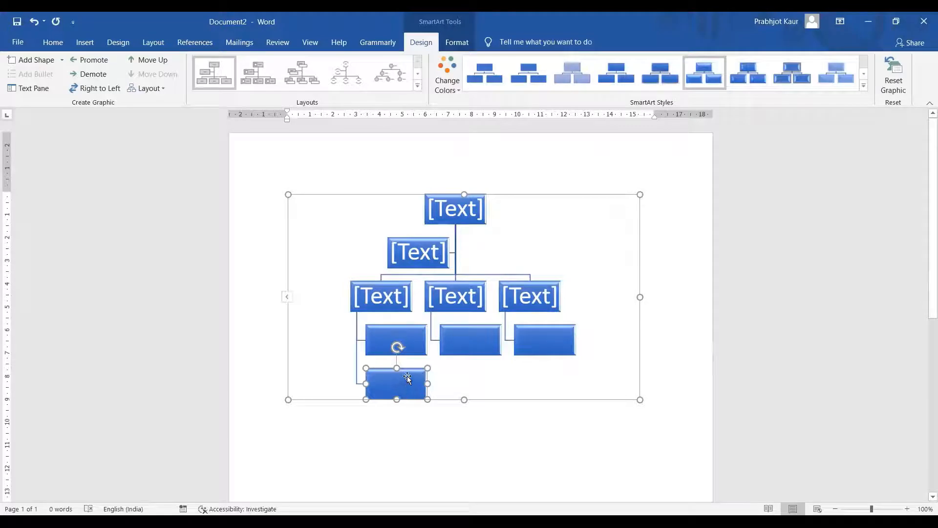
drag(407, 384, 551, 205)
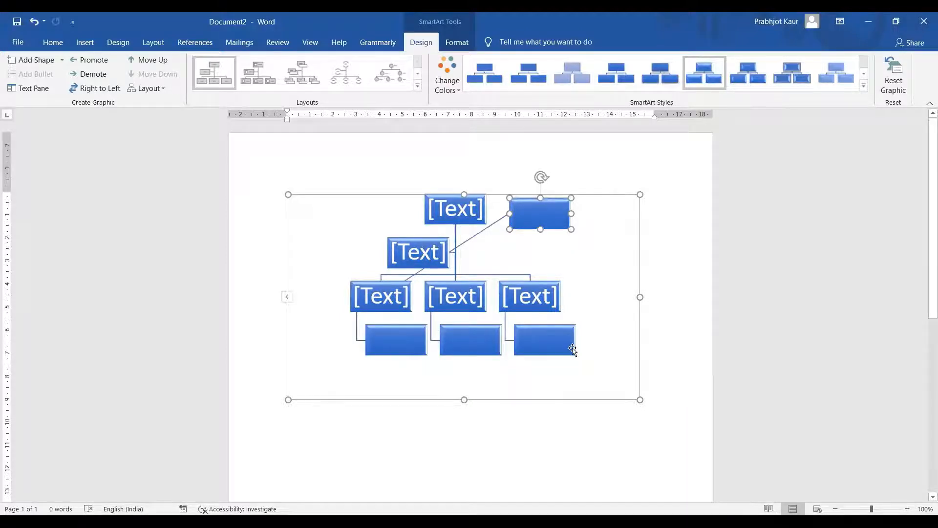
key(ctrl+z)
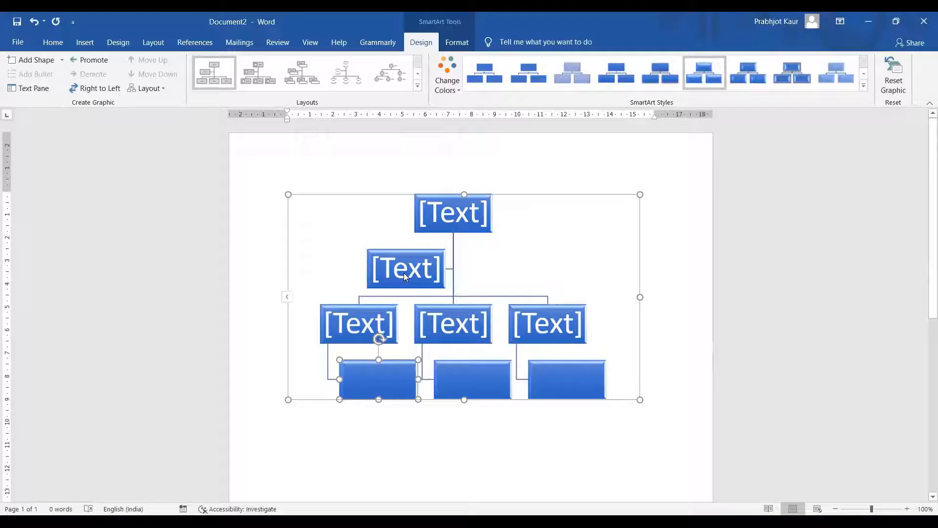
Add two boxes beside the middle fourth-row box of the organization chart and three subordinate boxes below the last one
click(571, 379)
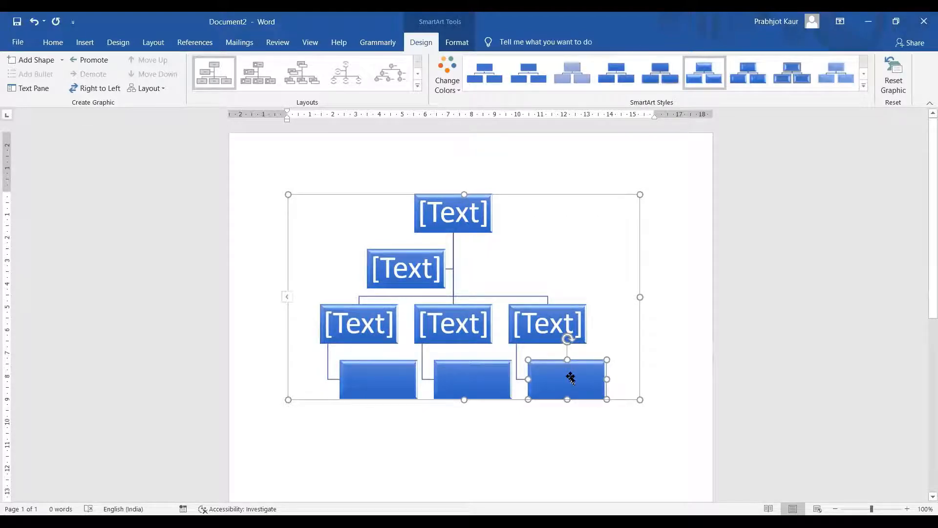
click(467, 383)
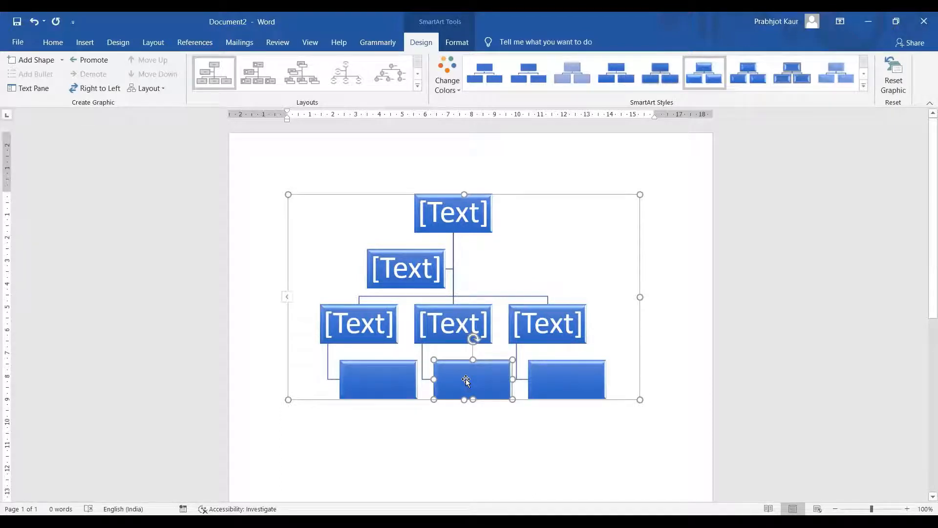
click(37, 61)
click(36, 61)
click(36, 61)
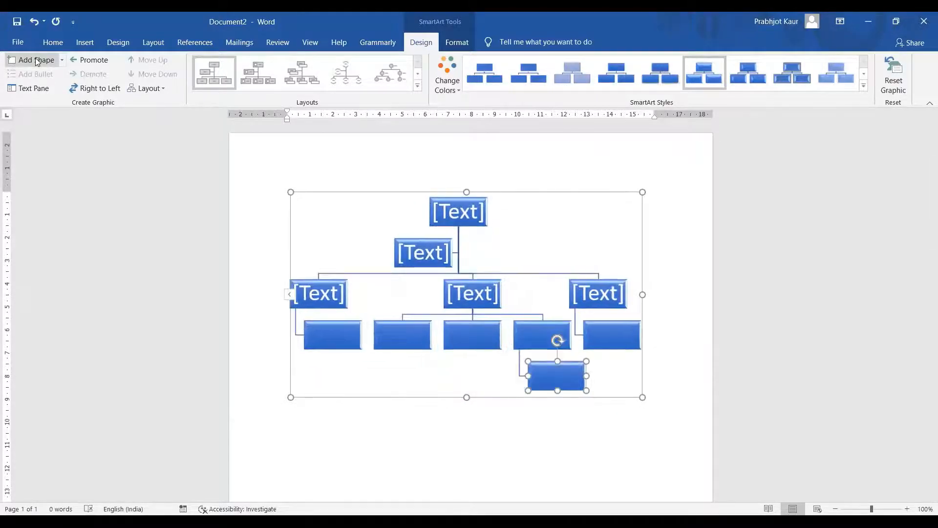
click(36, 61)
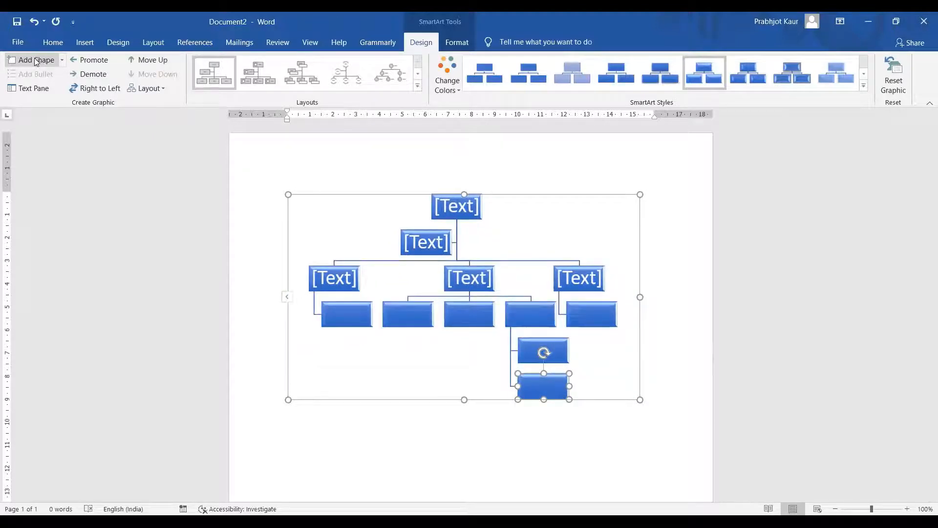
click(37, 61)
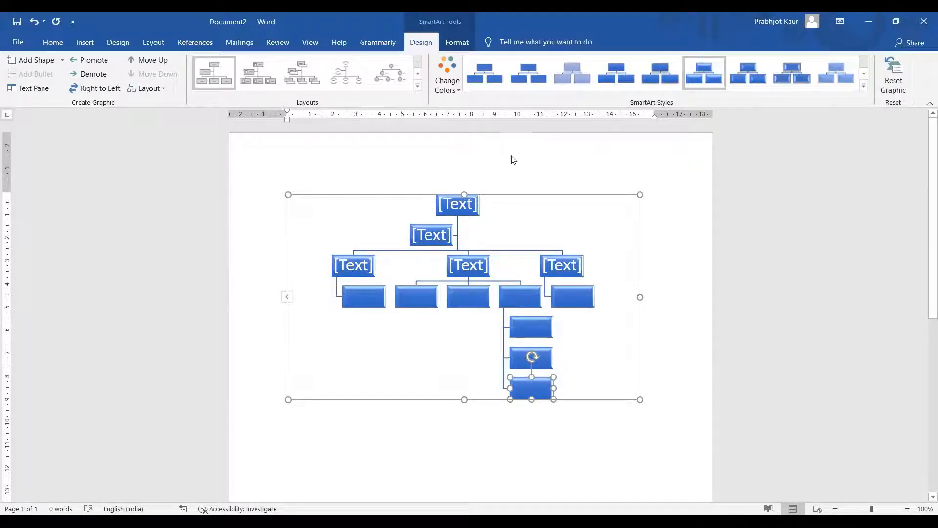
Delete the whole organization chart graphic from the document
click(293, 217)
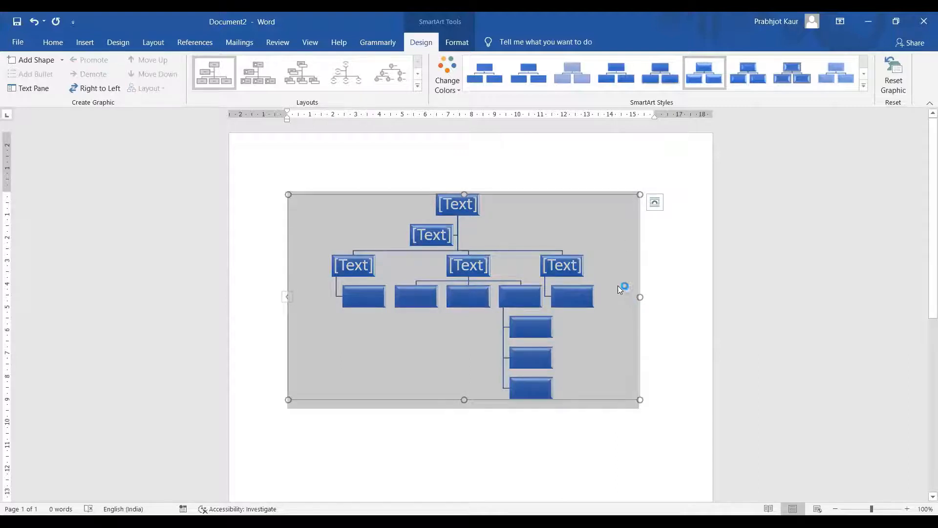
key(Delete)
Return to the Word document from the browser, insert a screenshot of the Zoom window, and delete the picture
click(84, 44)
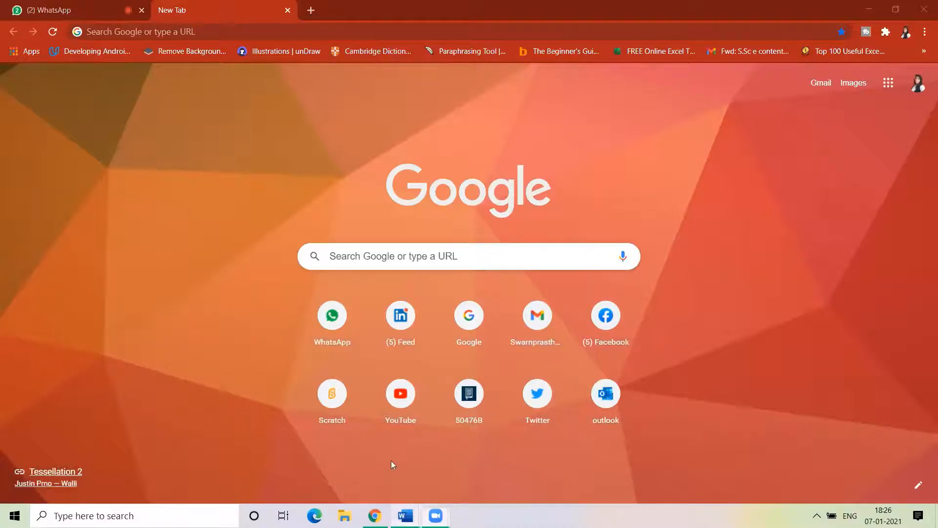
mouse_move(405, 516)
click(474, 428)
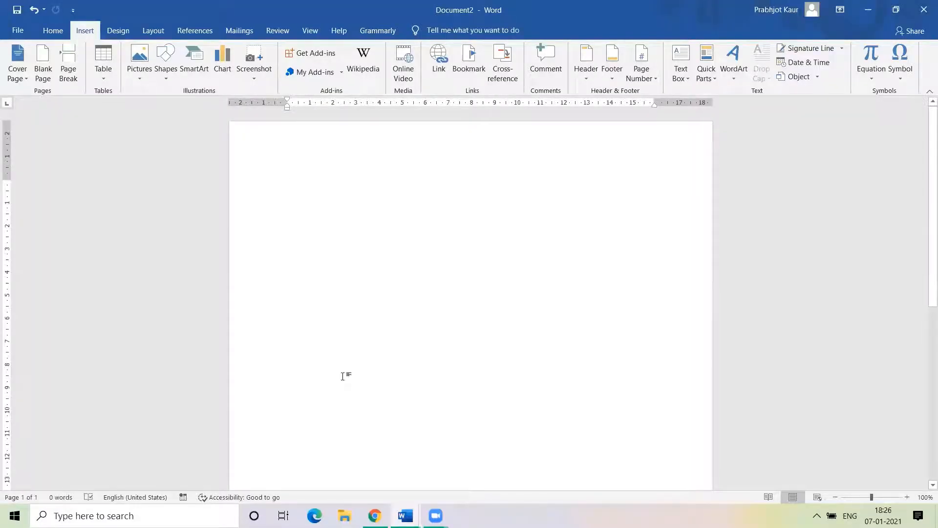
click(255, 78)
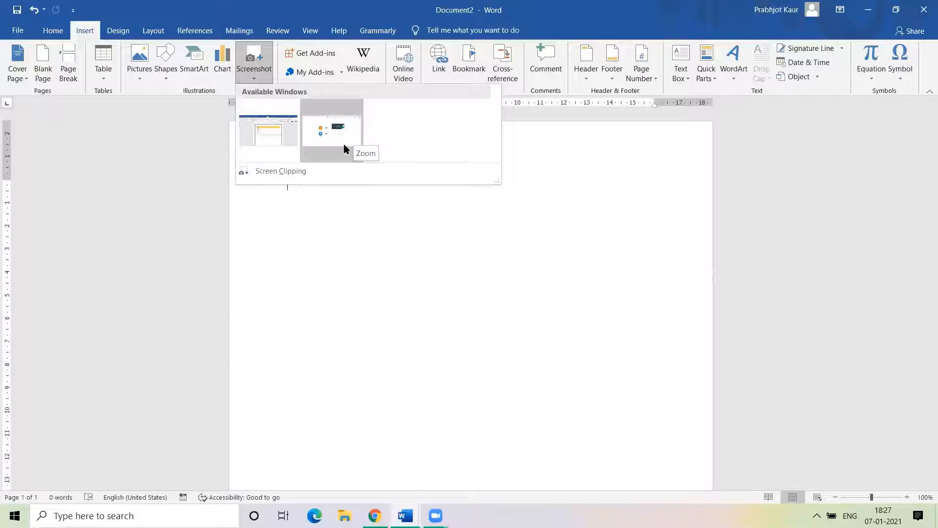
click(356, 140)
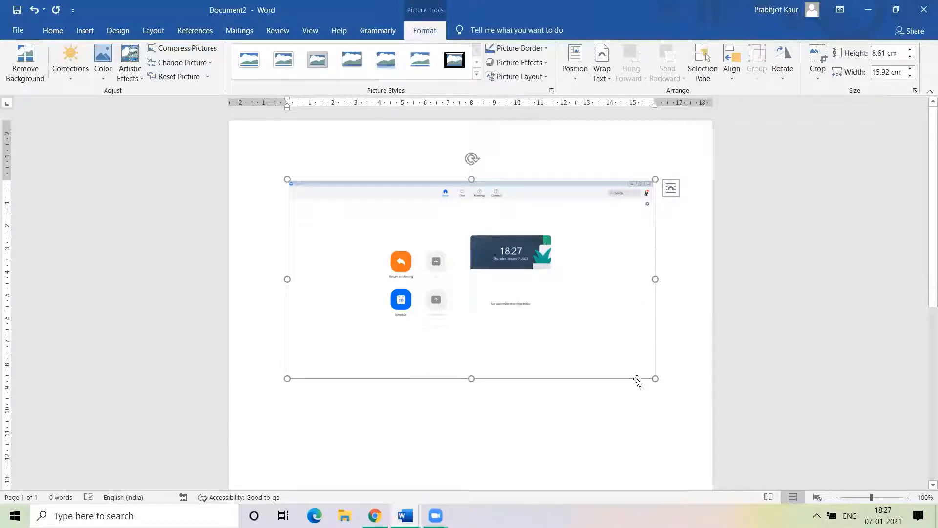
key(Delete)
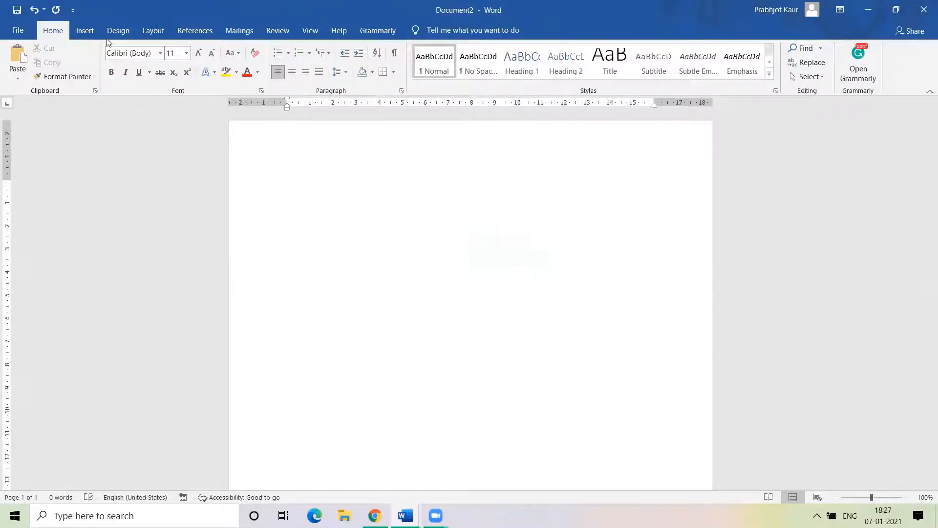
Insert a screen clipping of the Google logo, search box and shortcuts from the browser's new tab page, and delete the picture
click(84, 30)
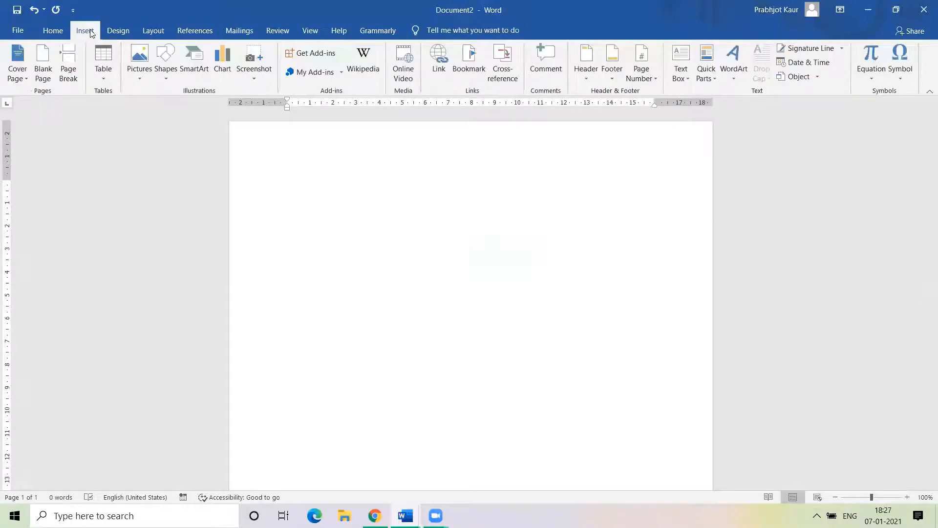
click(263, 76)
click(299, 172)
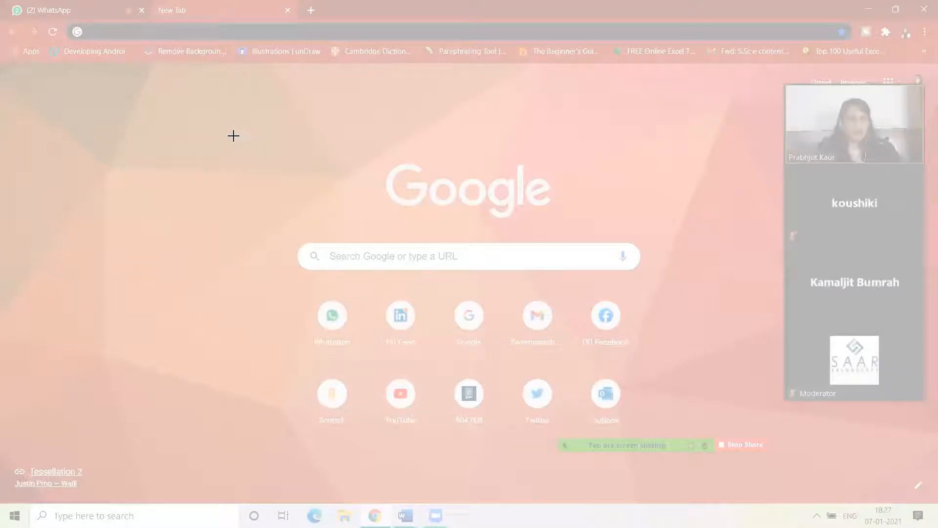
drag(240, 142, 735, 436)
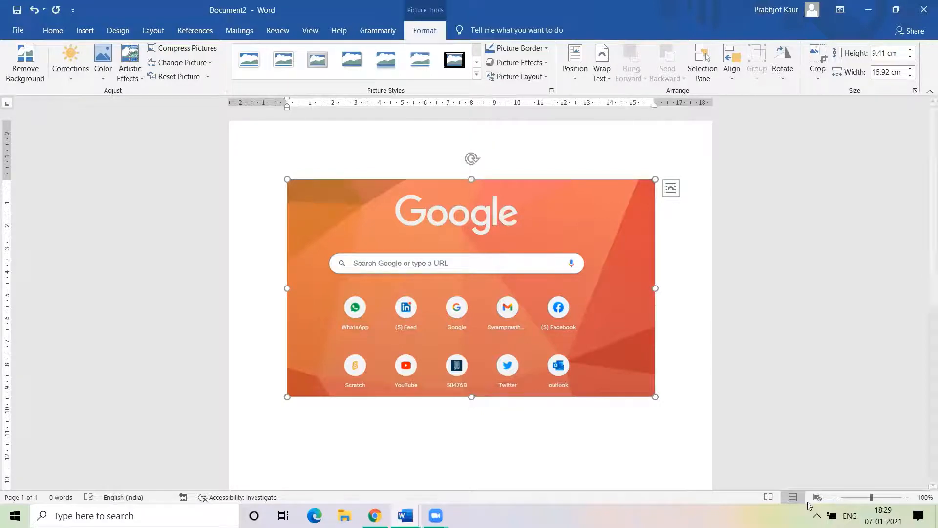
key(Delete)
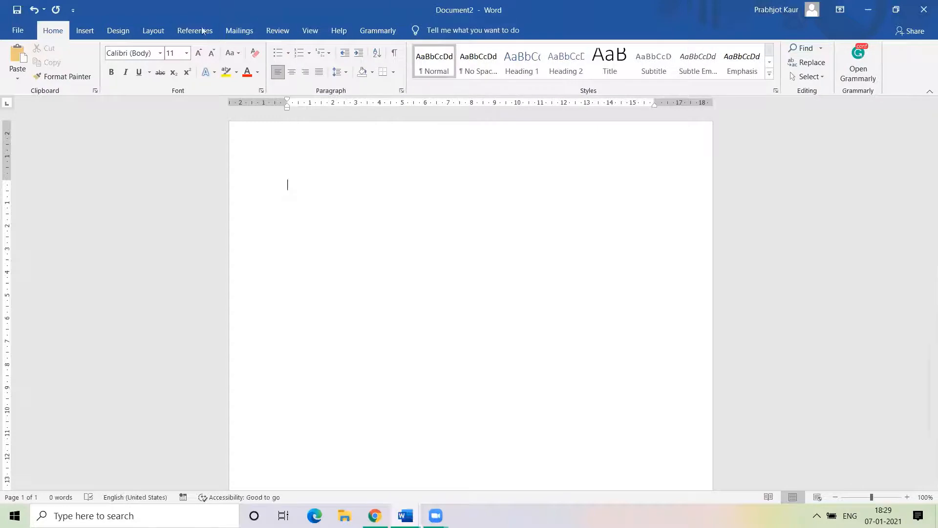
Save the blank document to the Desktop as a Word Document named main
click(85, 31)
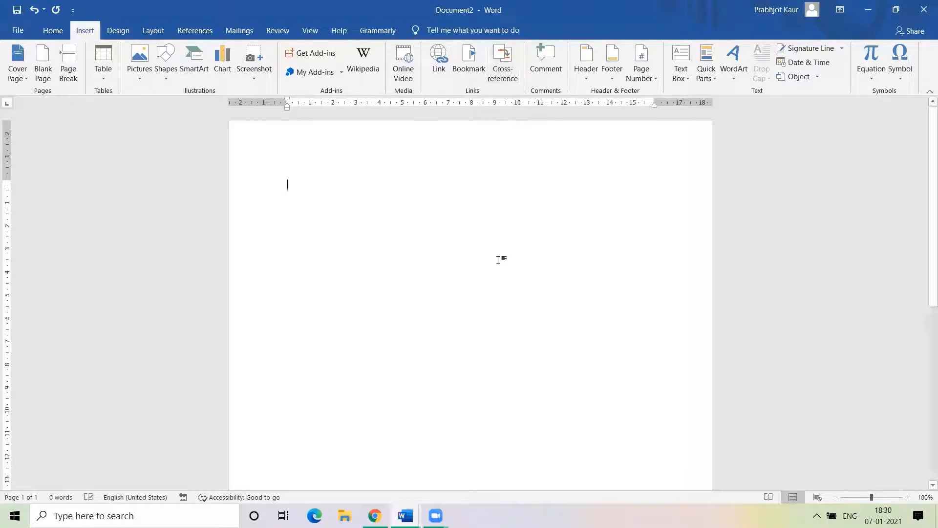
click(17, 30)
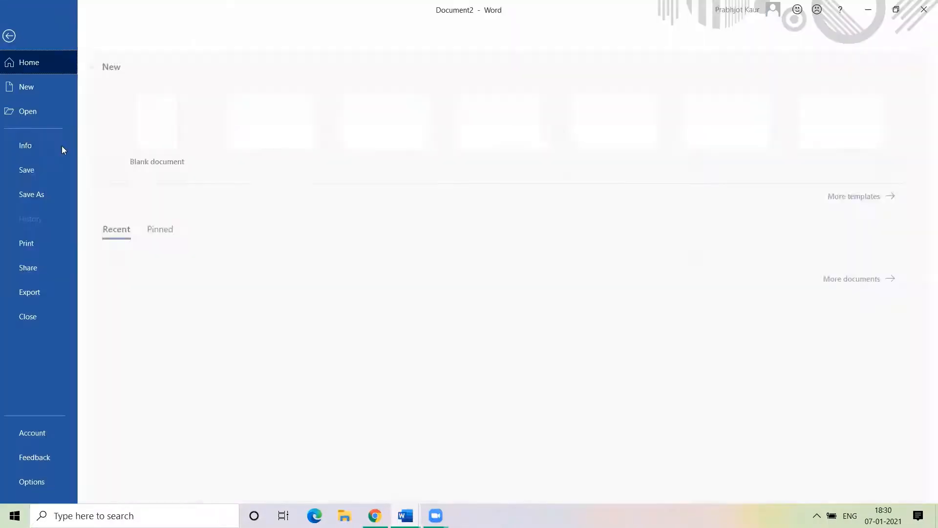
click(49, 198)
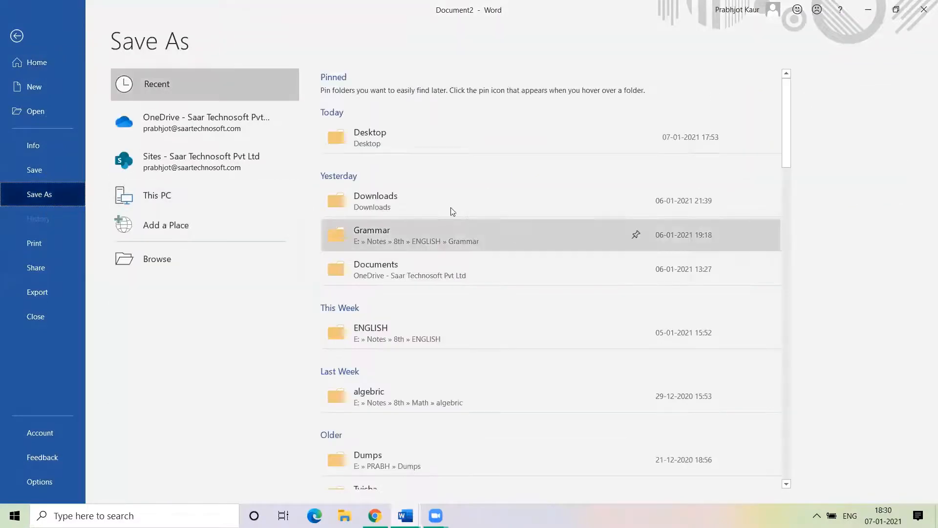
click(401, 136)
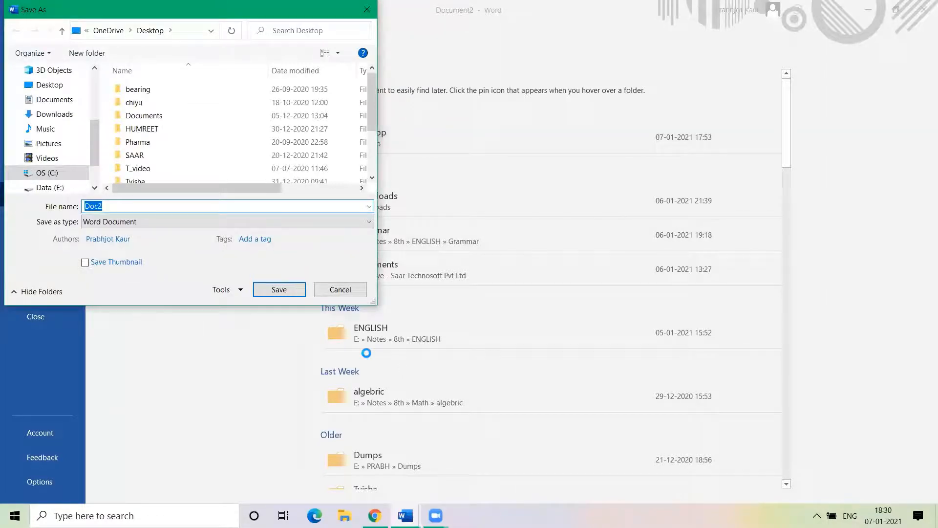
text(main)
key(ctrl+a)
key(Return)
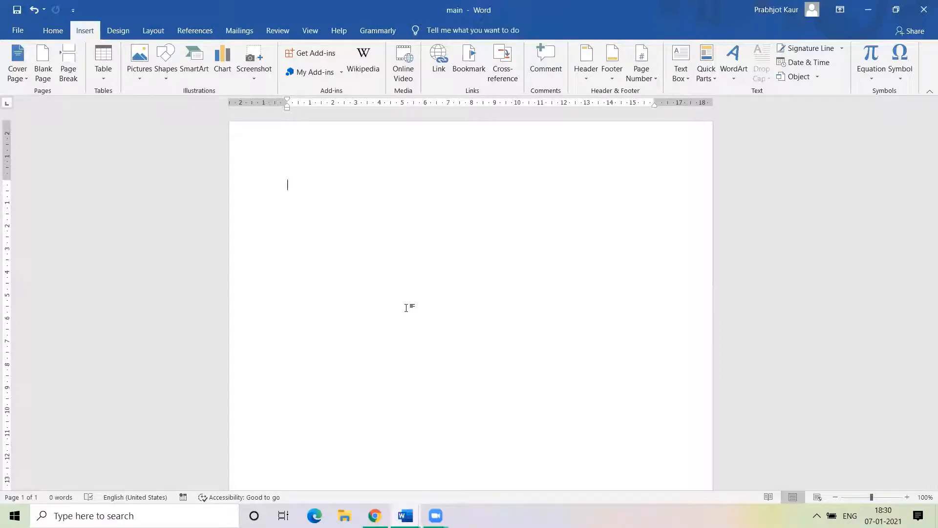
Enter First and Second on separate lines and enlarge both words to 16 pt
text(First )
text(Second)
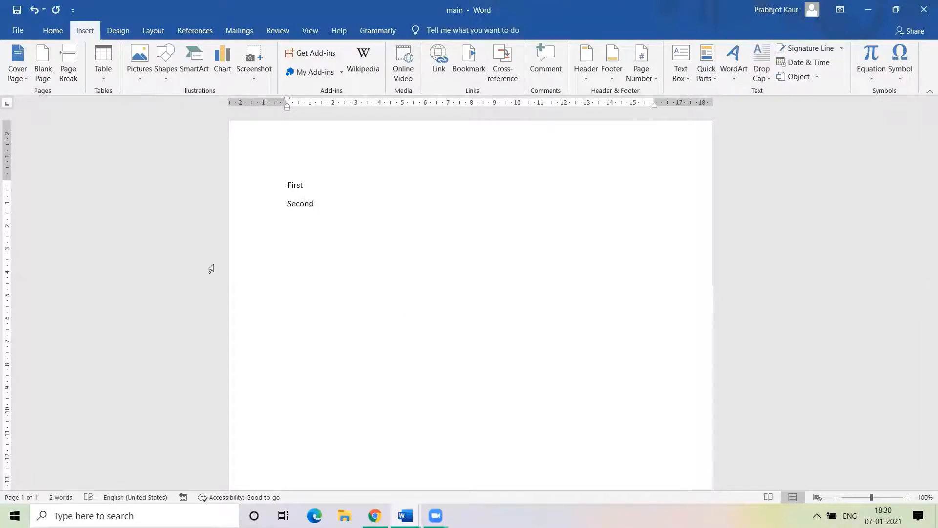
drag(308, 196, 325, 212)
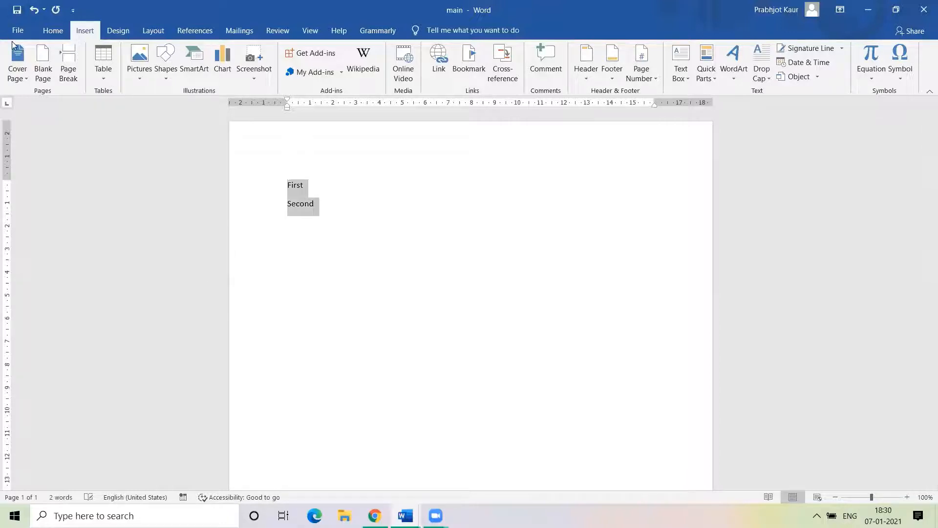
click(52, 30)
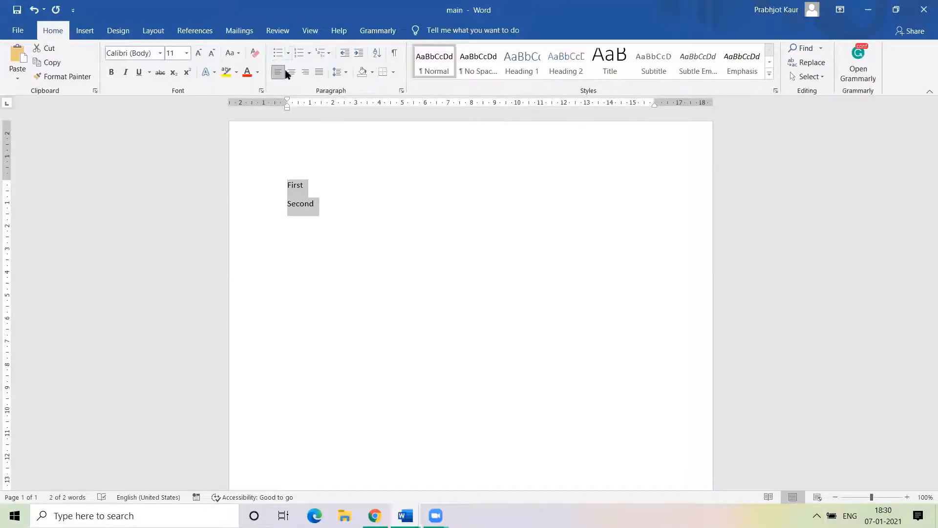
click(199, 53)
click(198, 53)
click(199, 53)
click(419, 286)
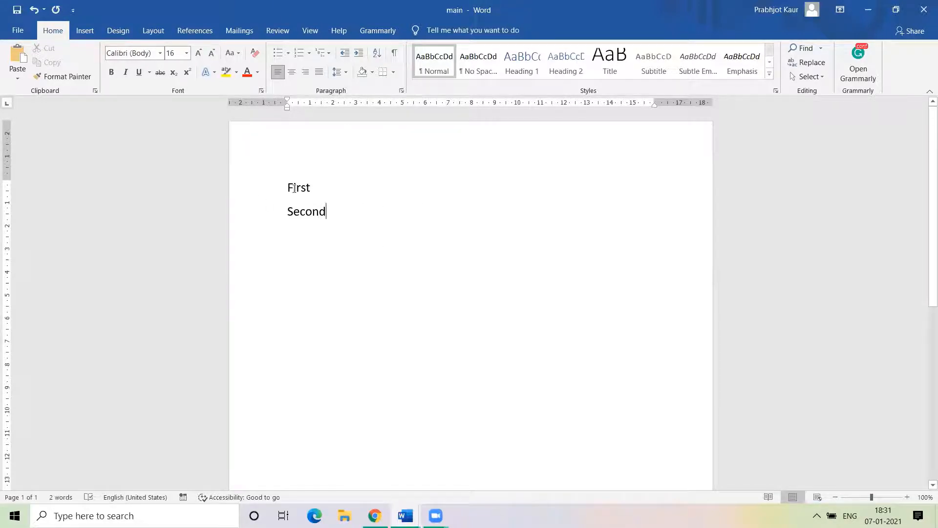
Hyperlink the word First to the existing Word file named first on the Desktop
drag(284, 184, 325, 186)
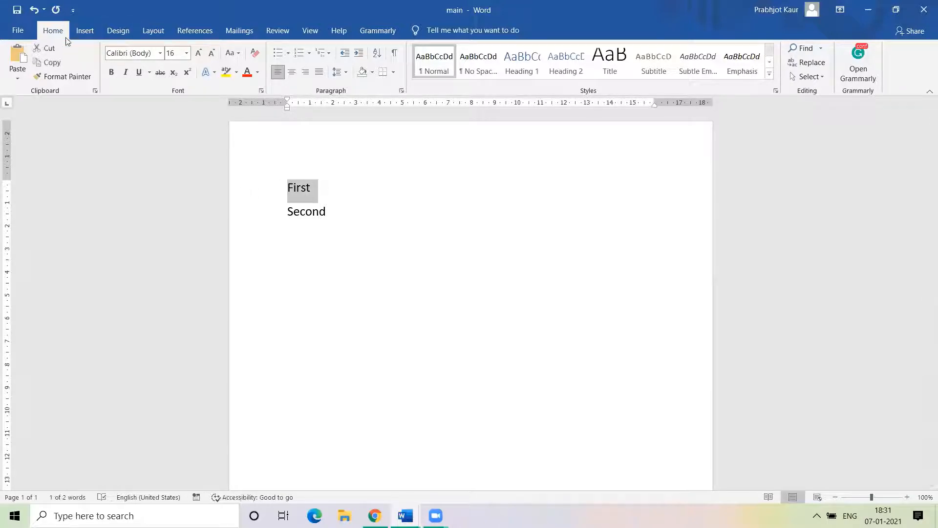
click(85, 31)
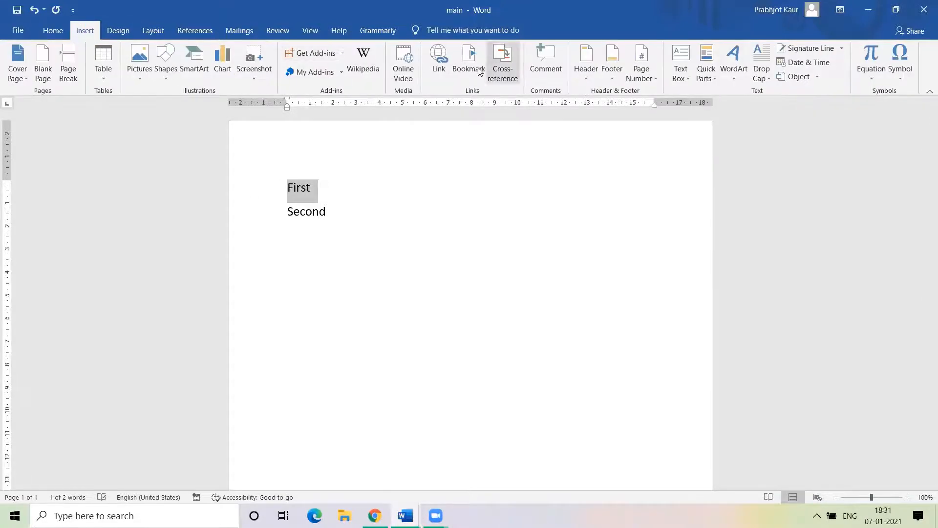
click(442, 67)
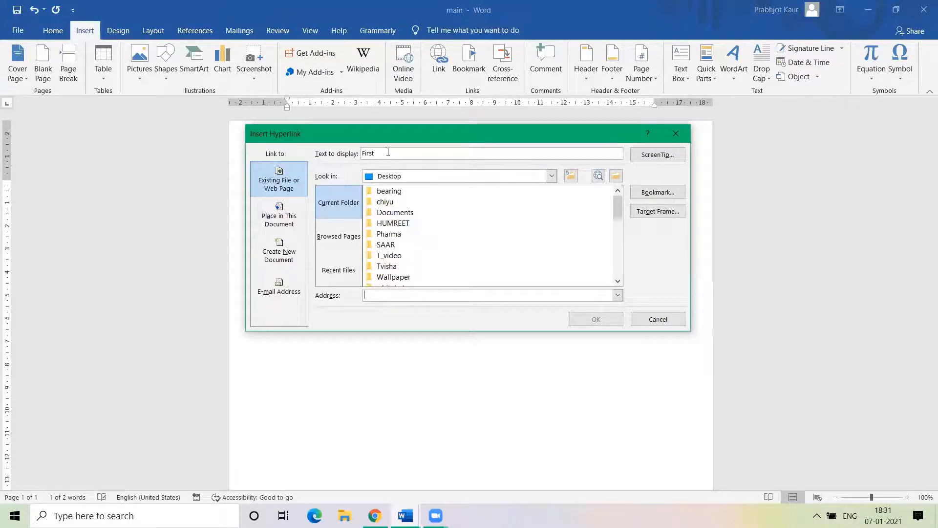
scroll(458, 241, down, 7)
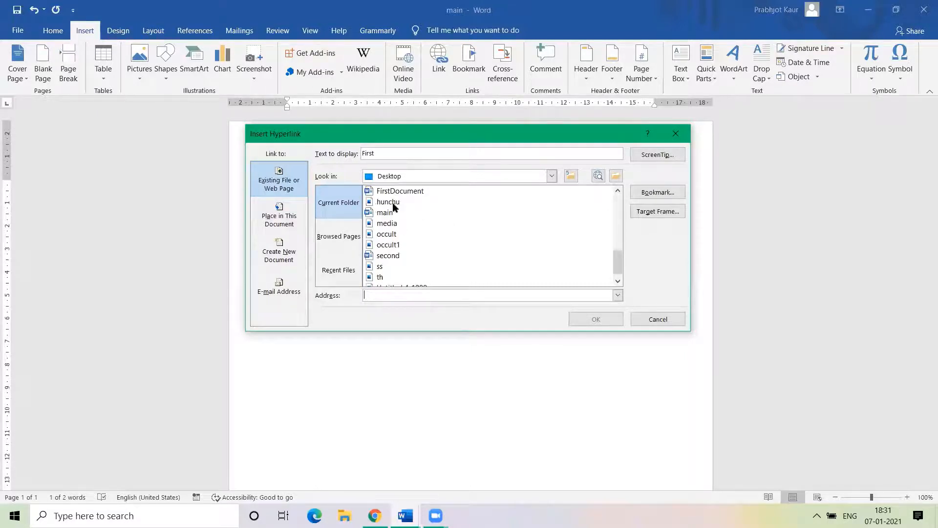
scroll(448, 252, down, 1)
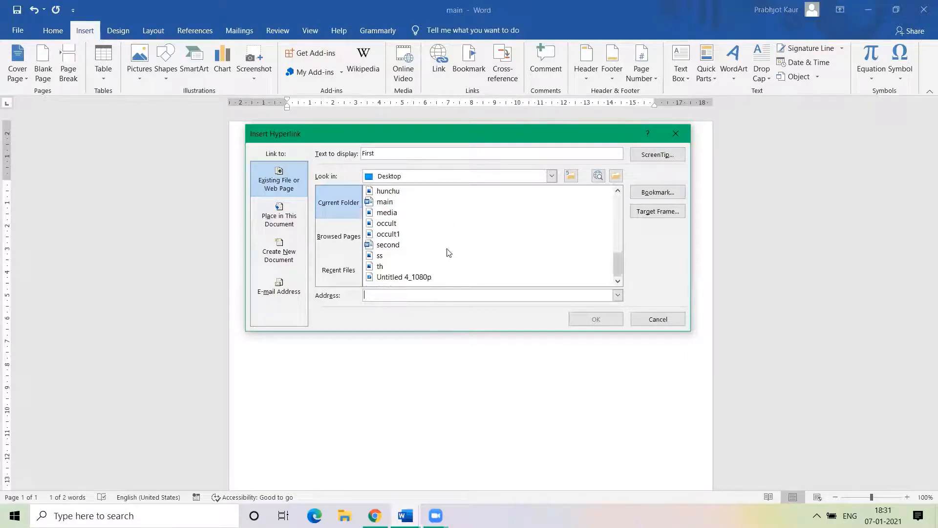
click(392, 225)
scroll(403, 228, up, 1)
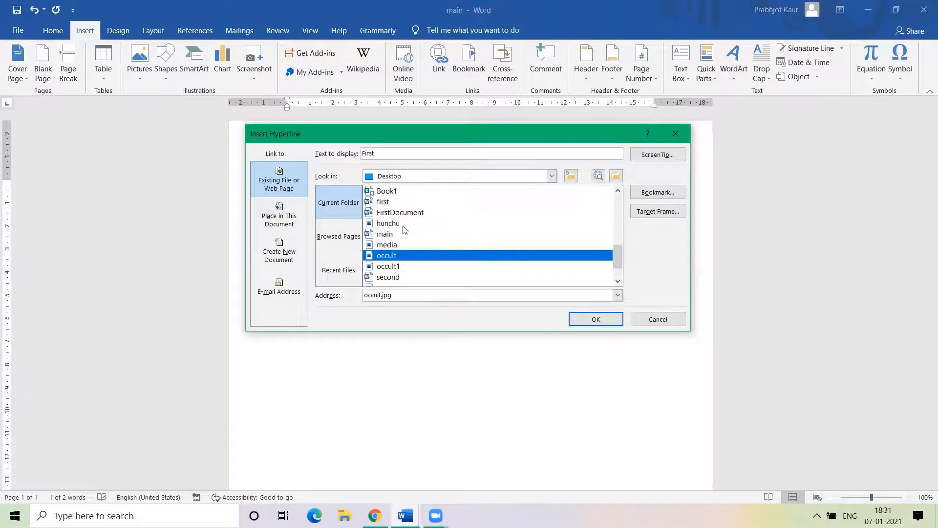
click(385, 204)
click(601, 319)
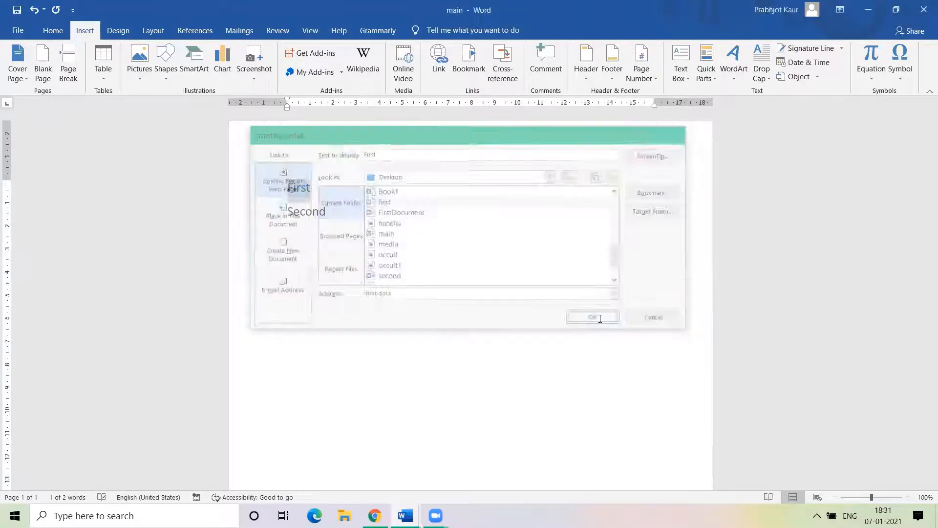
mouse_move(302, 197)
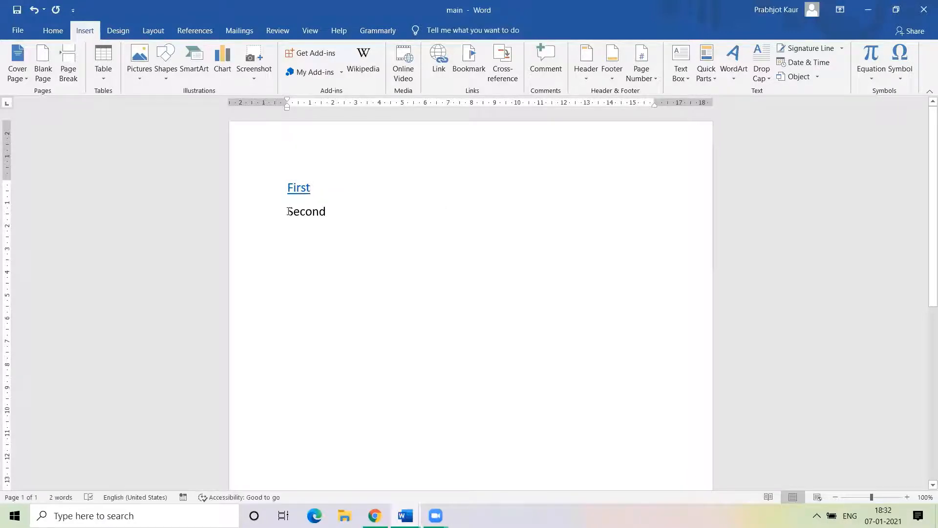
Hyperlink the word Second to the existing Word file named second on the Desktop
drag(288, 211, 331, 213)
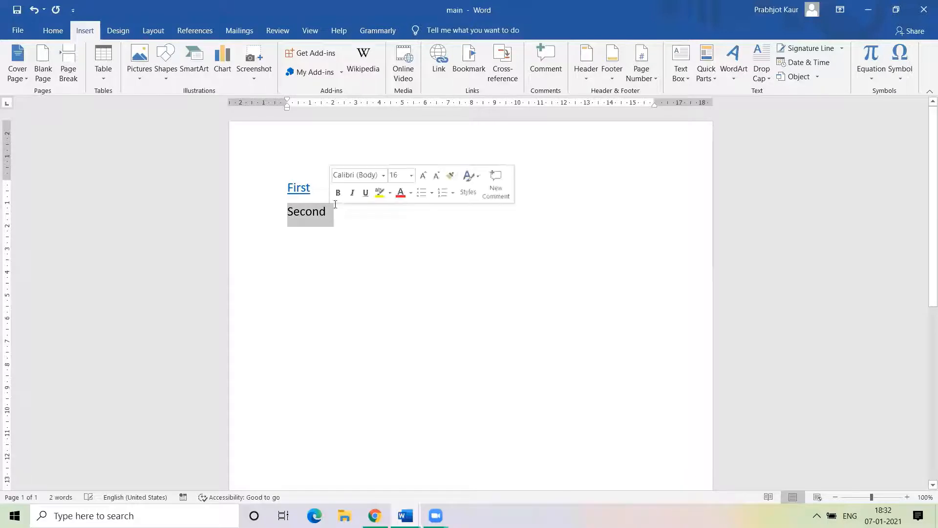
click(442, 65)
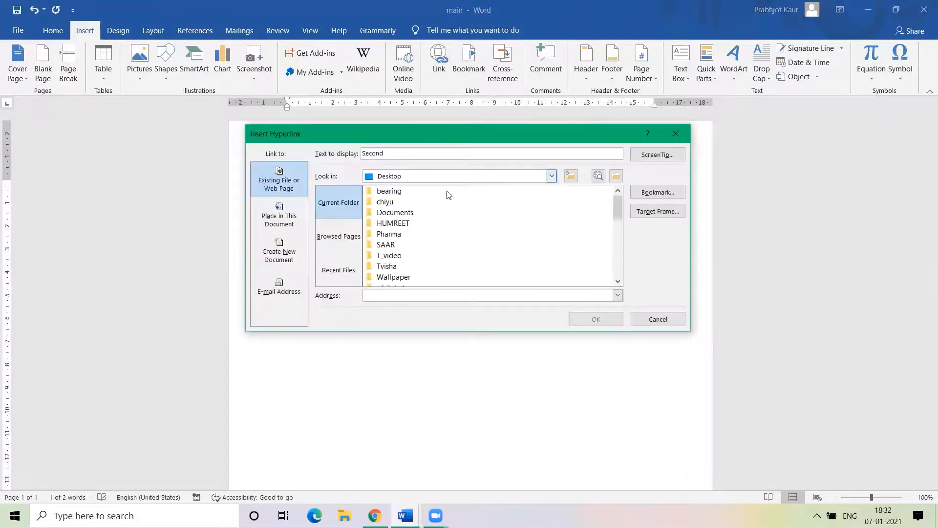
scroll(413, 228, down, 3)
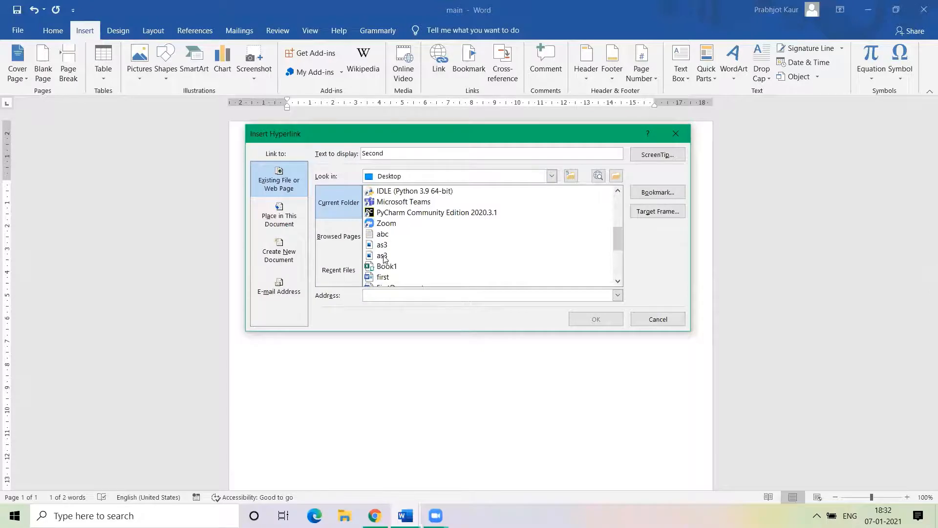
click(410, 256)
scroll(408, 272, down, 2)
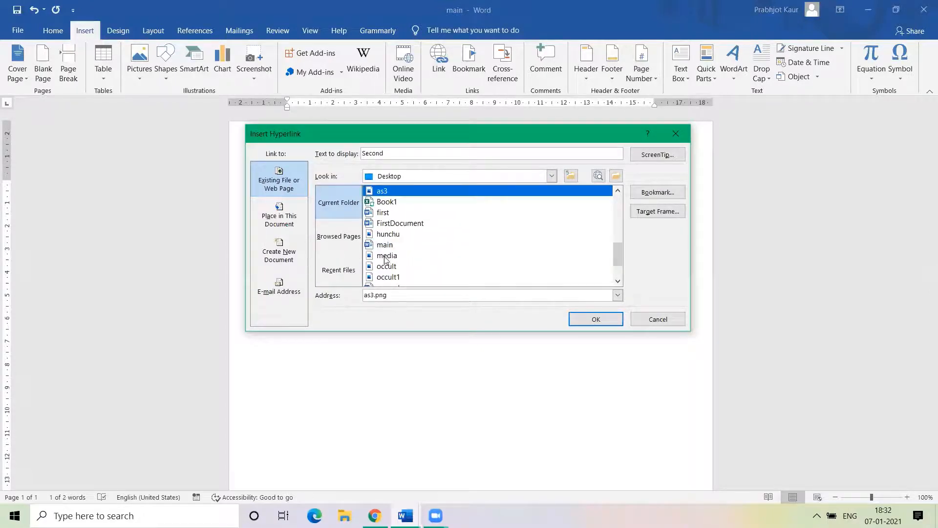
scroll(396, 266, down, 1)
click(397, 255)
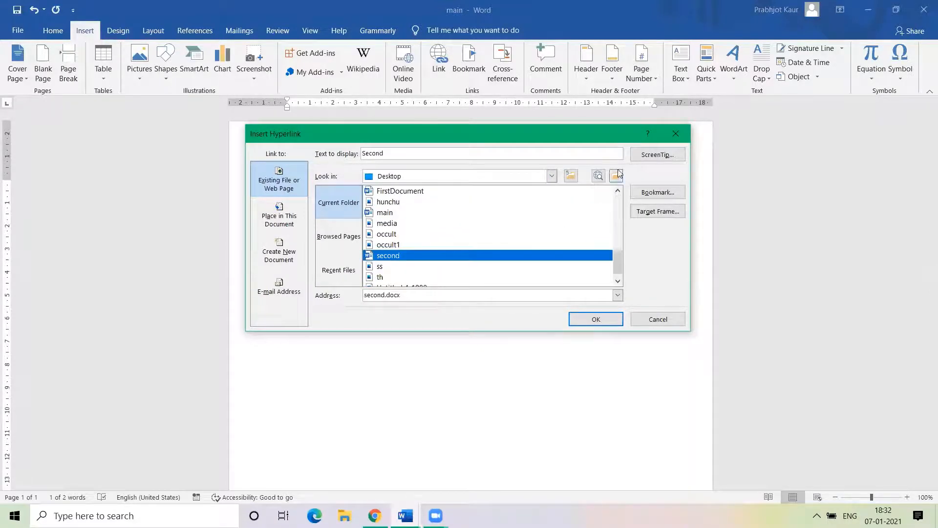
click(596, 318)
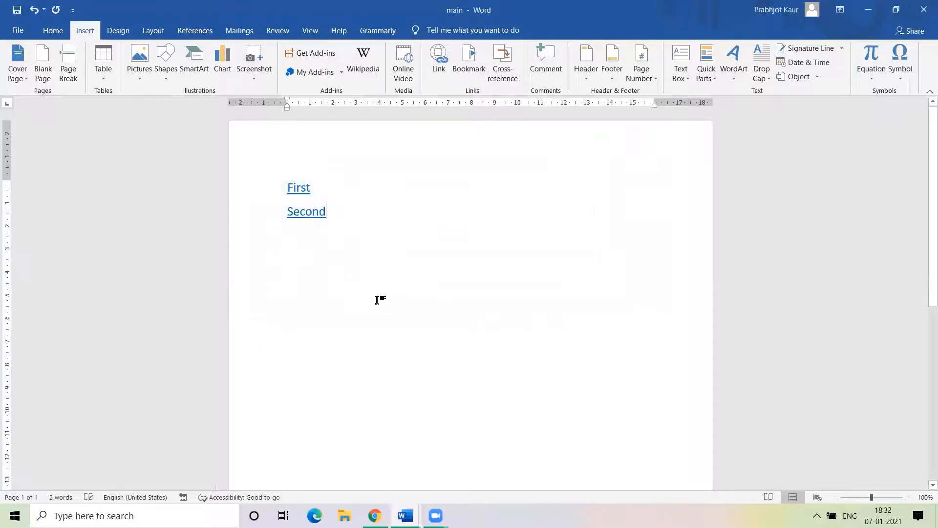
Follow the First link and insert a hyperlink displayed as Main File below that document's heading, pointing to the Desktop file main
mouse_move(299, 189)
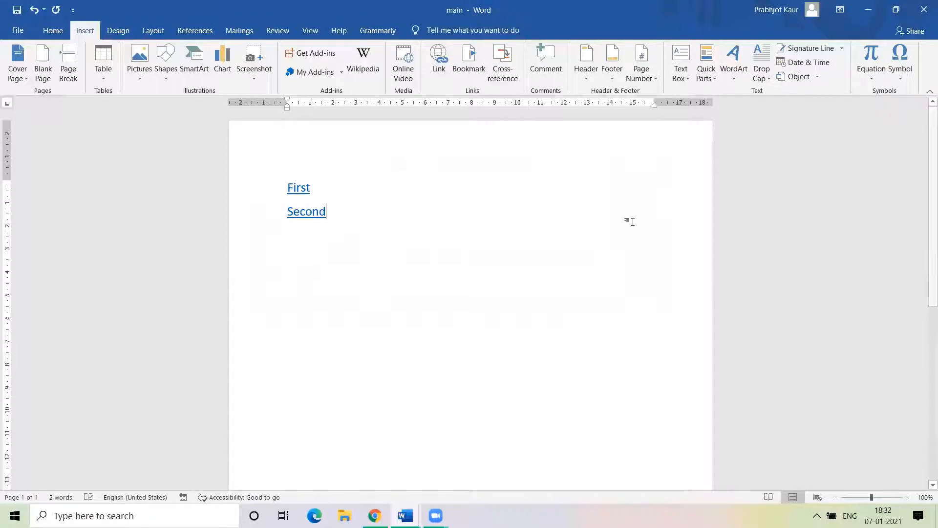
ctrl+click(297, 194)
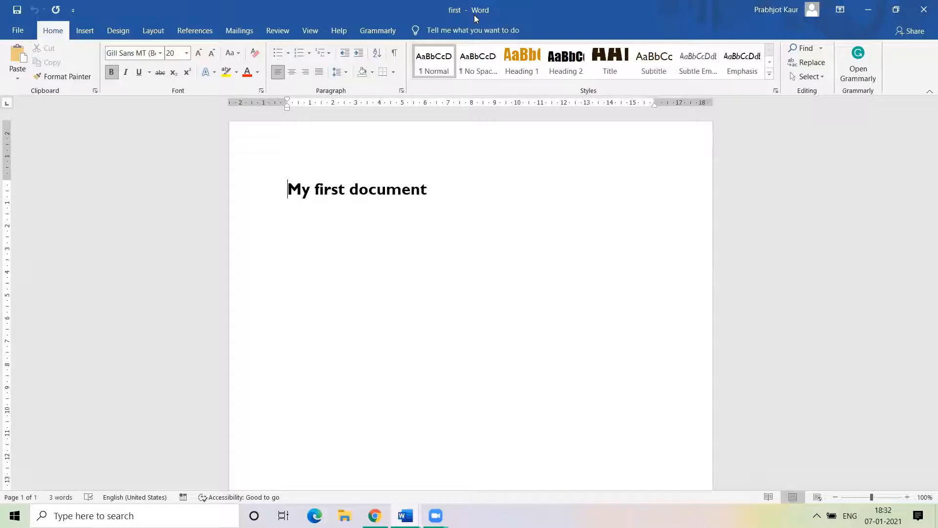
click(428, 190)
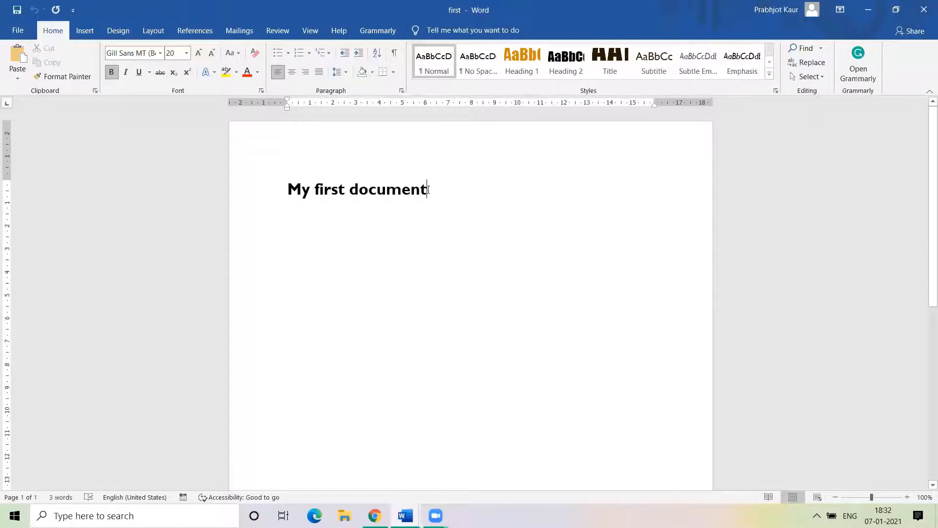
key(Return)
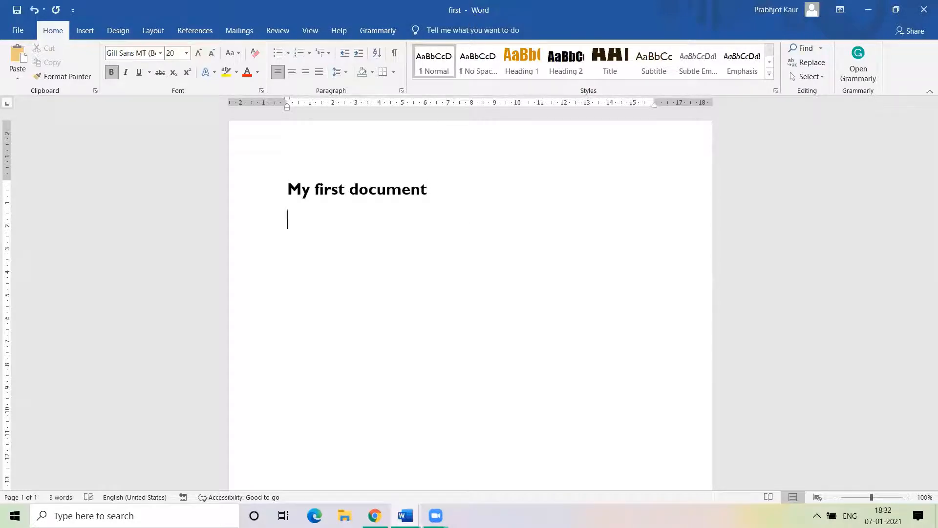
click(85, 31)
click(435, 63)
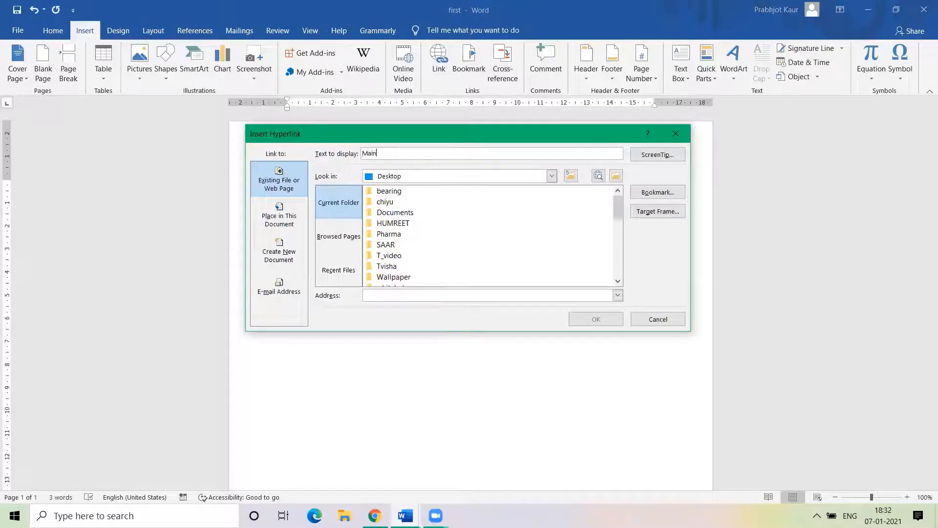
text(Main File)
click(430, 256)
scroll(459, 248, down, 10)
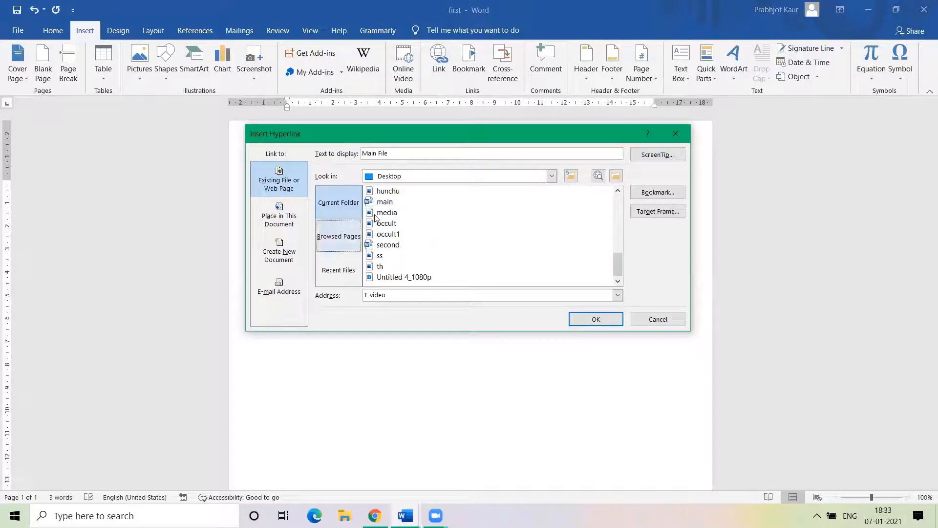
click(385, 202)
click(591, 319)
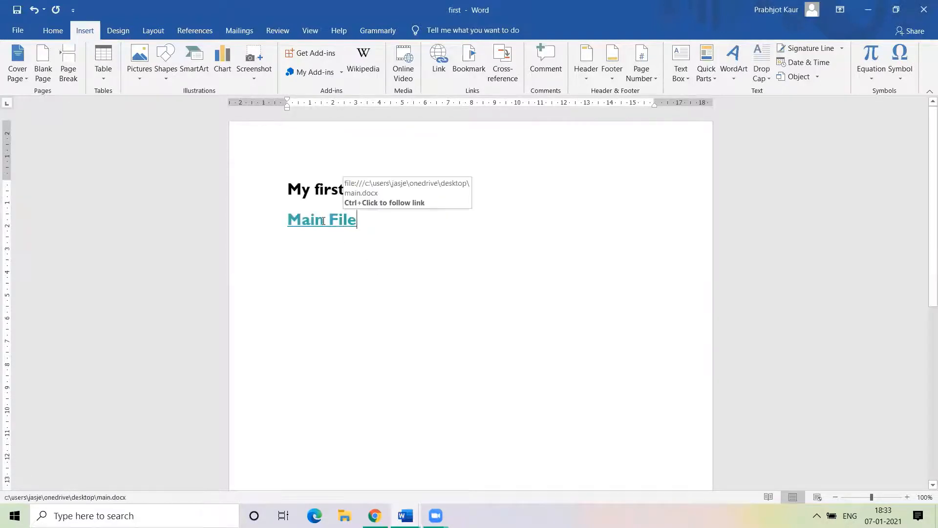
Test the Main File, First and Second links between the documents, and minimize the second document to return to main
ctrl+click(315, 223)
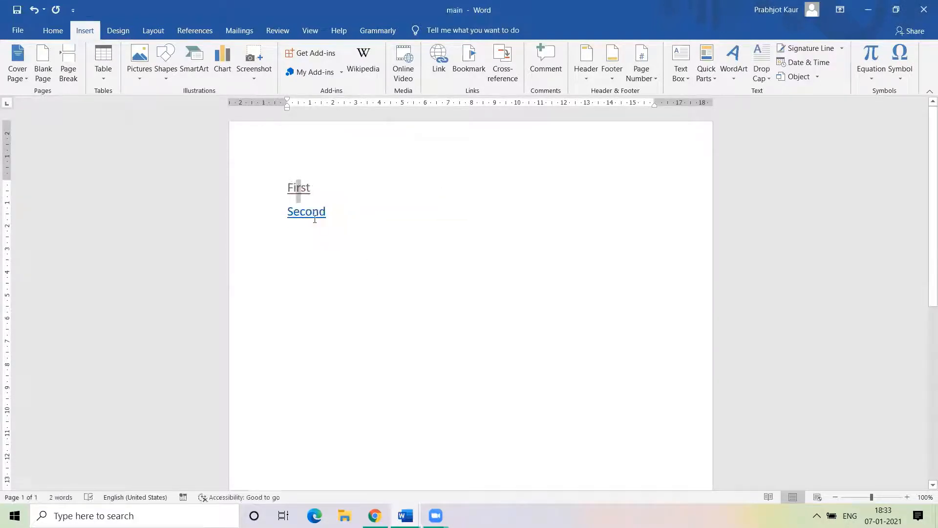
ctrl+click(293, 191)
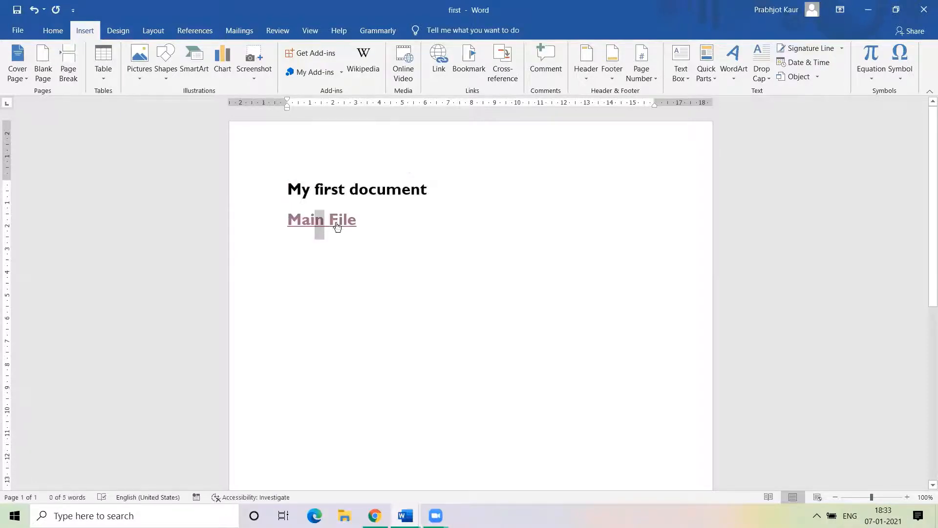
ctrl+click(319, 222)
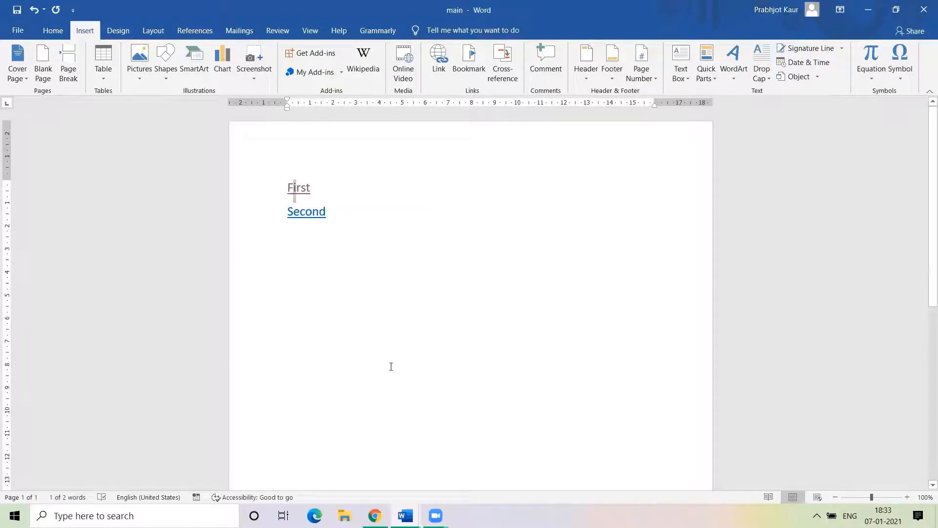
ctrl+click(304, 215)
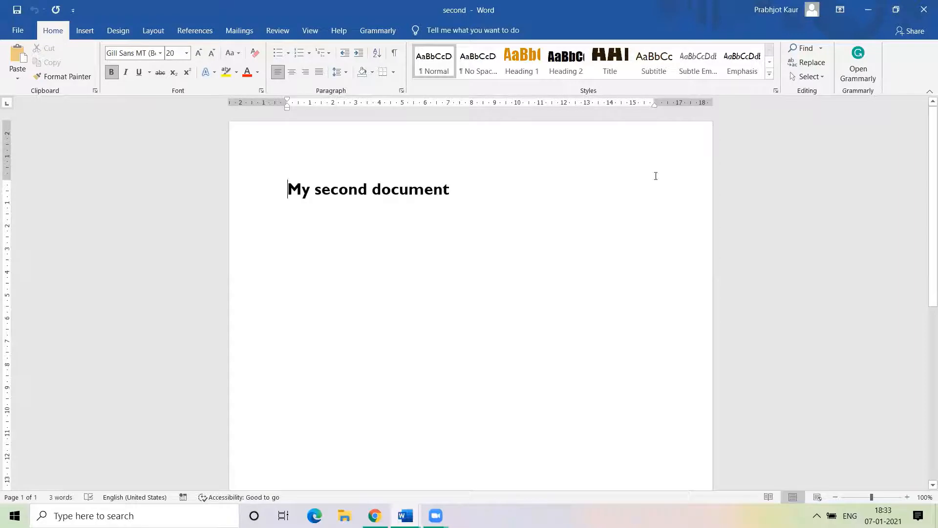
click(874, 10)
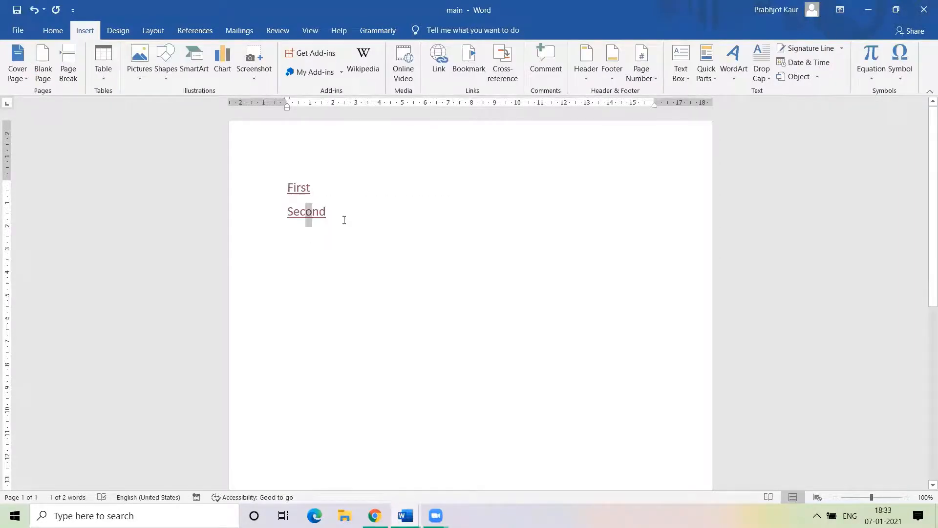
Insert a one-column, three-row table below the word Second and enter a person's first name in each of the first two rows
click(351, 245)
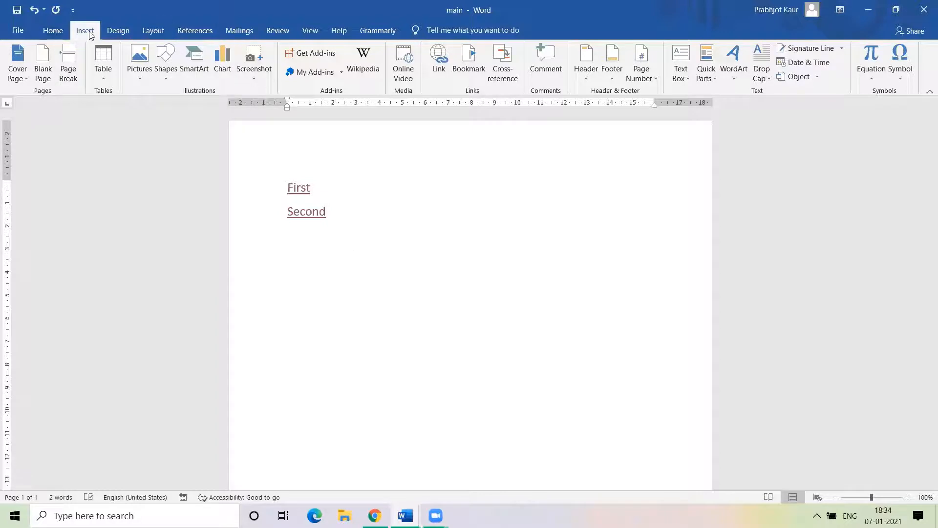
click(96, 73)
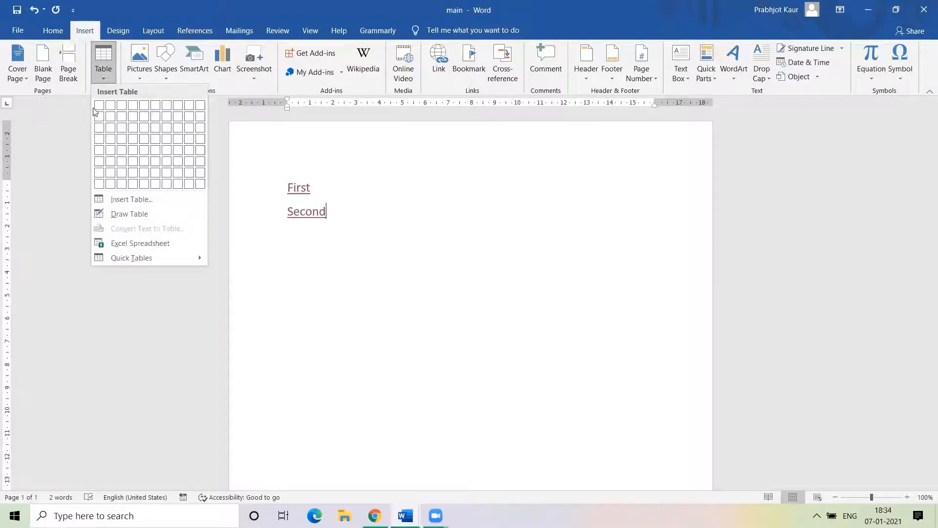
click(102, 131)
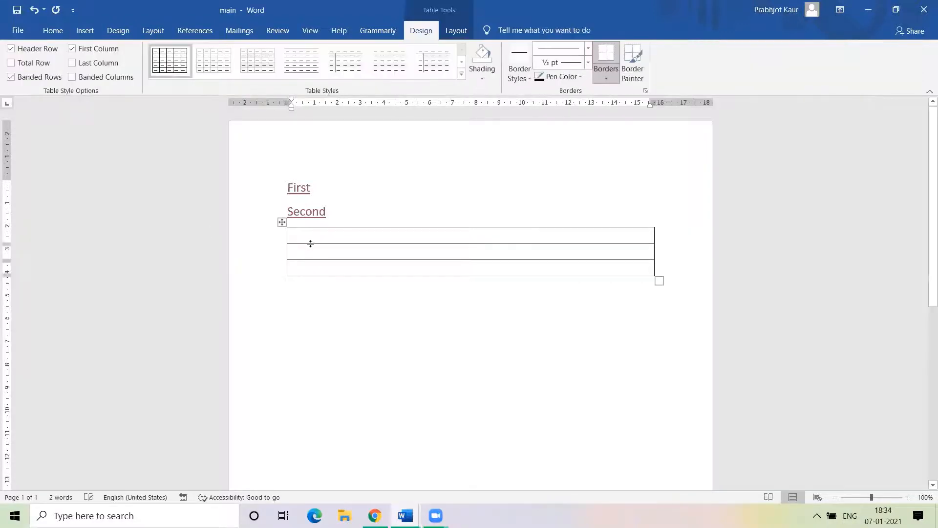
text(Amit)
key(Tab)
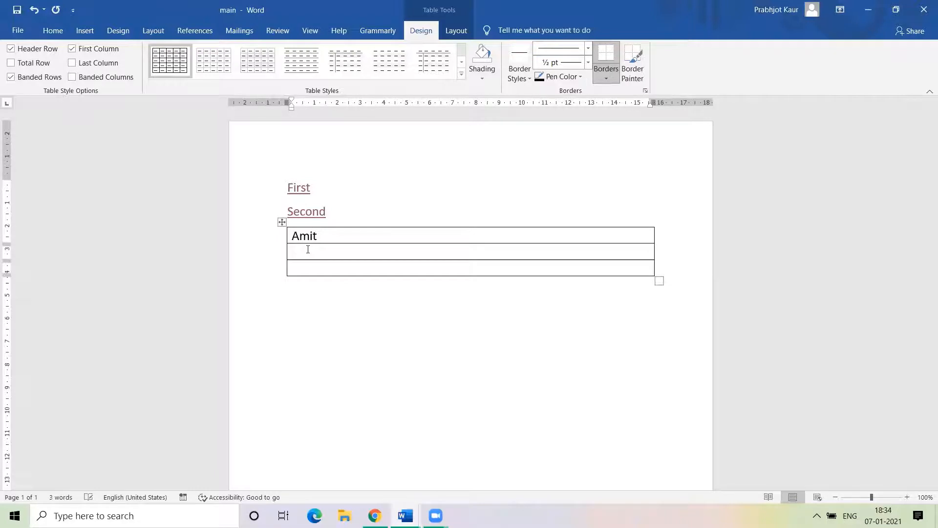
text(Kavita)
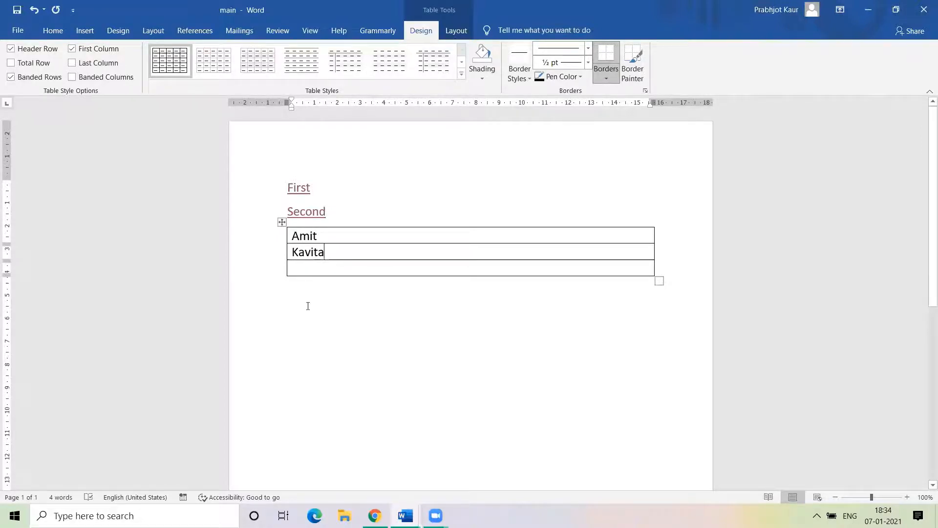
Hyperlink the name in the table's first row to the Desktop file FirstDocument and follow the link
click(53, 30)
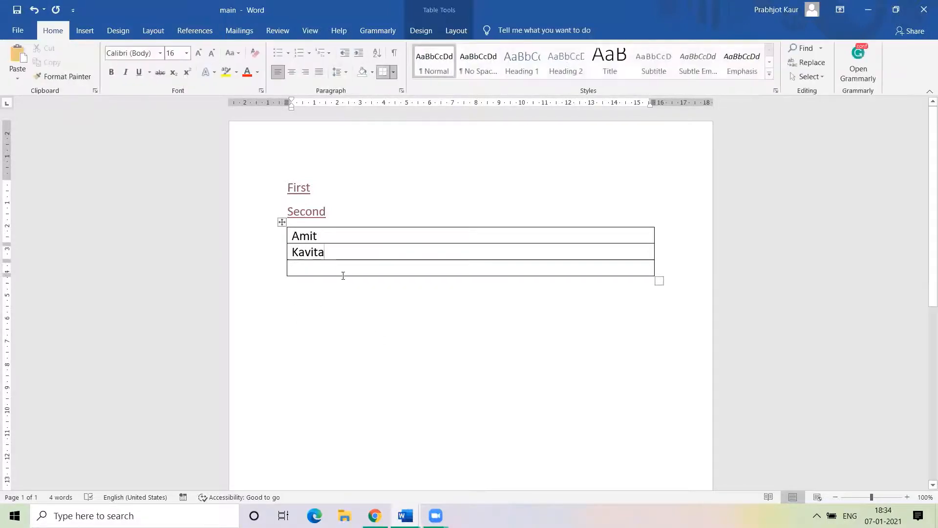
drag(320, 238, 293, 235)
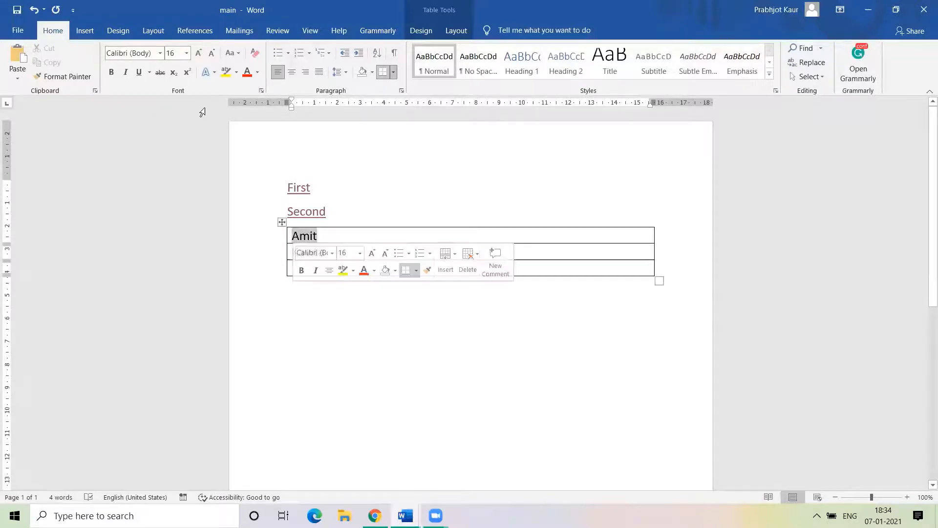
click(92, 31)
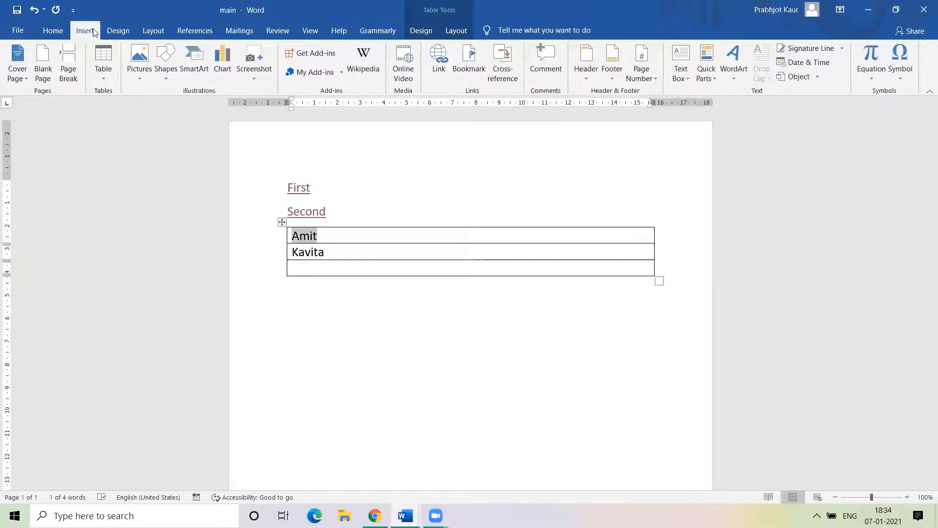
click(440, 62)
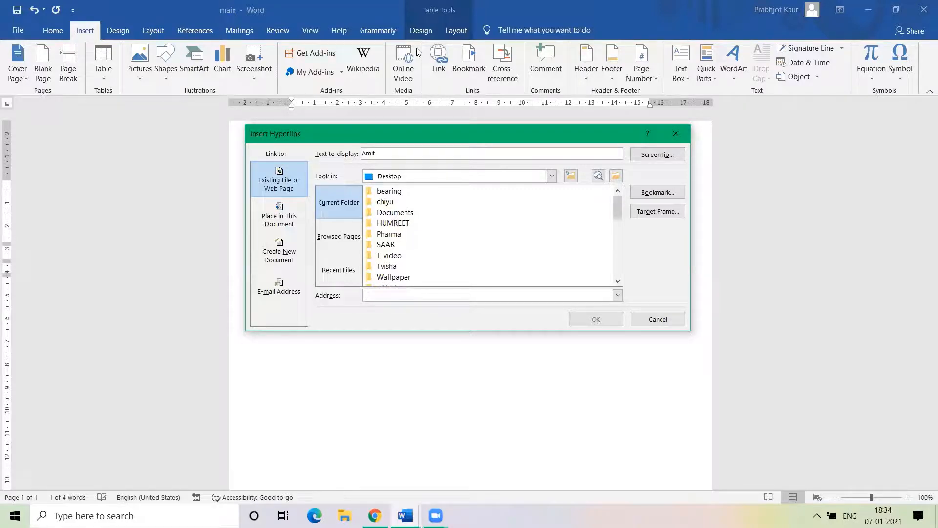
scroll(449, 262, down, 2)
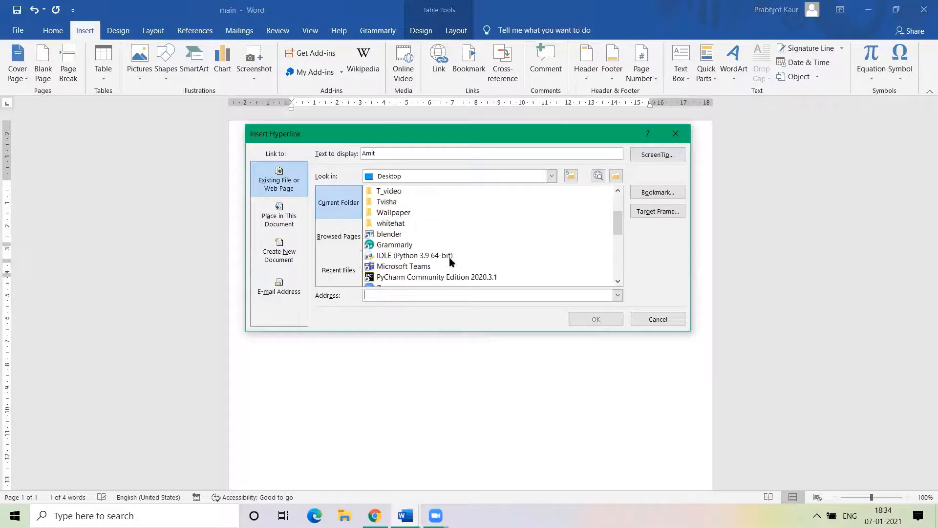
scroll(449, 263, down, 8)
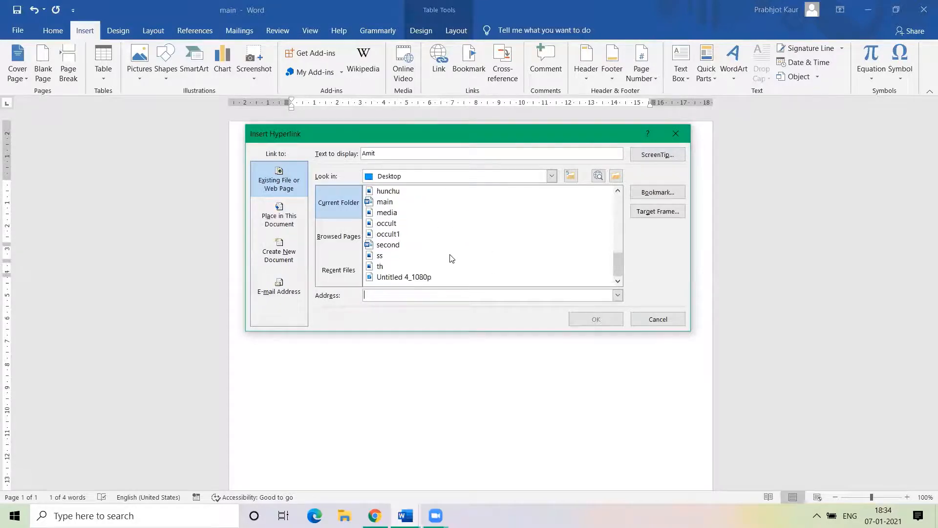
scroll(450, 259, up, 1)
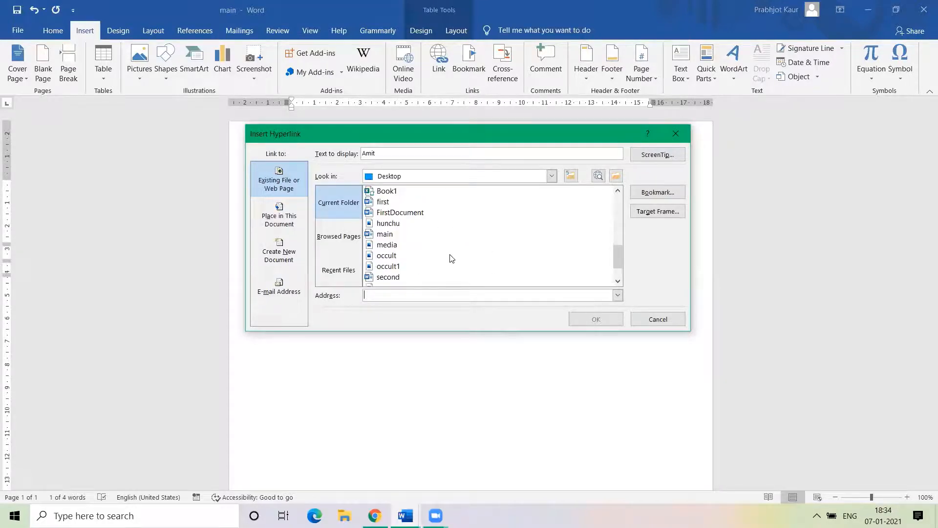
click(386, 204)
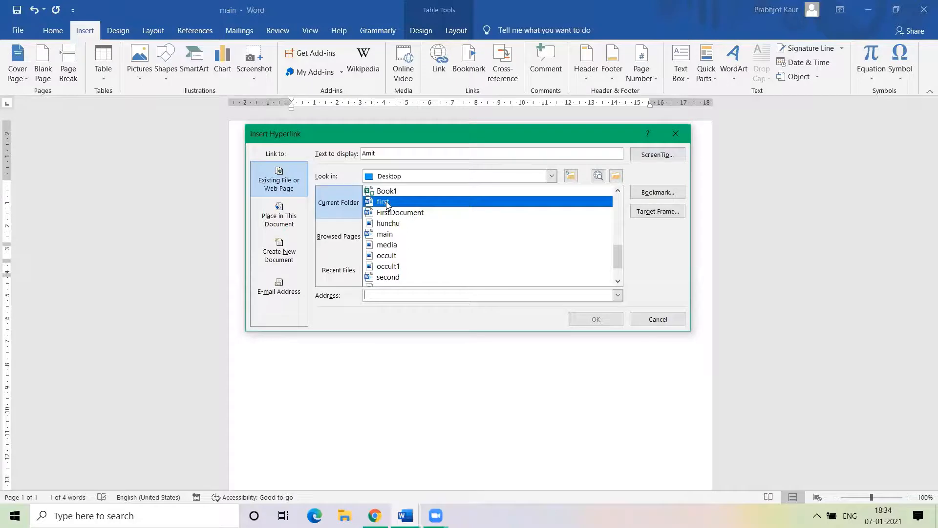
click(415, 213)
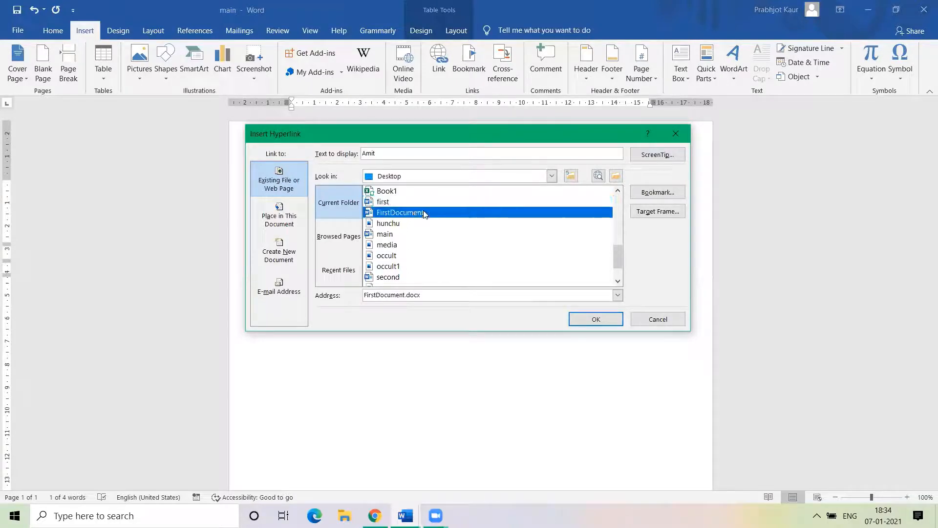
click(613, 320)
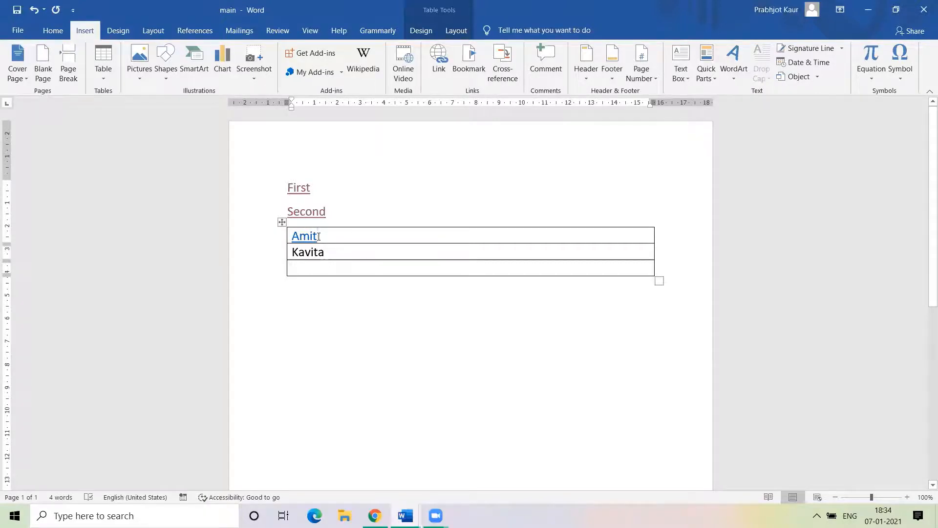
mouse_move(285, 243)
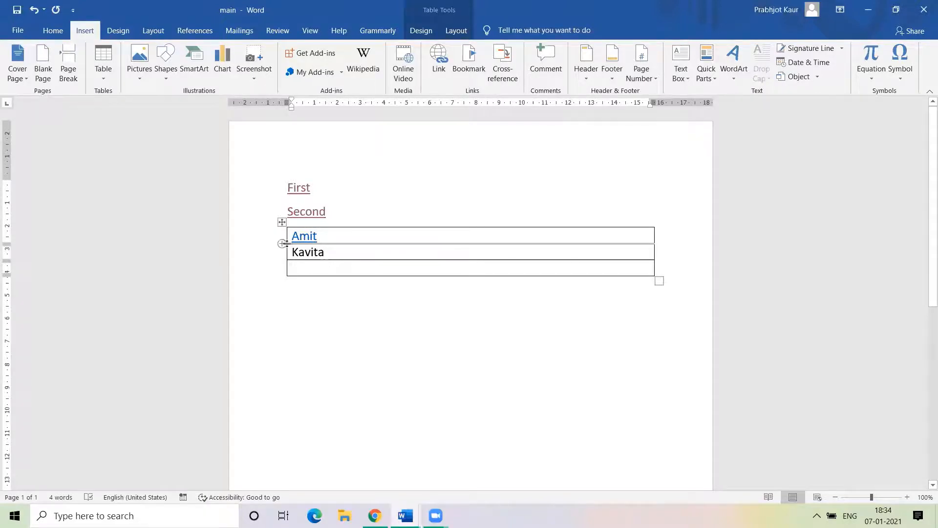
ctrl+click(312, 239)
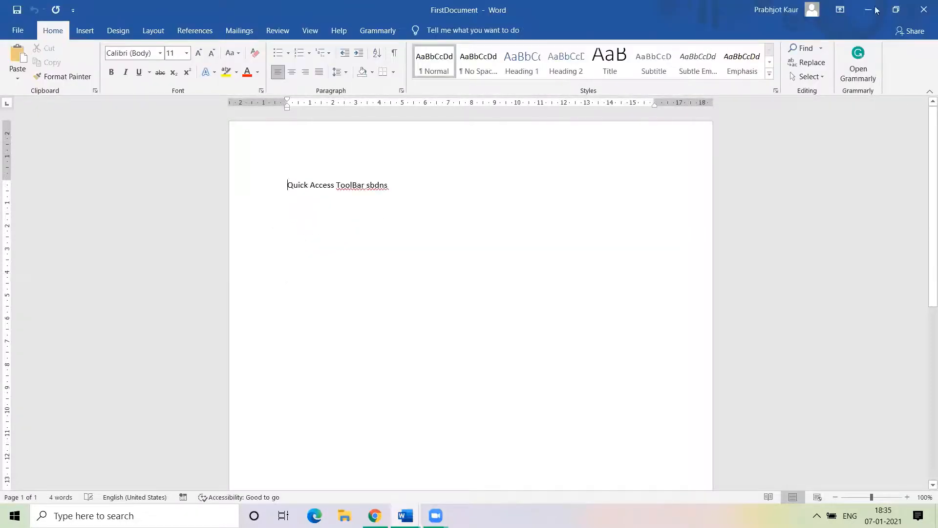
Close FirstDocument, save the main document, and place the cursor below the table
click(925, 12)
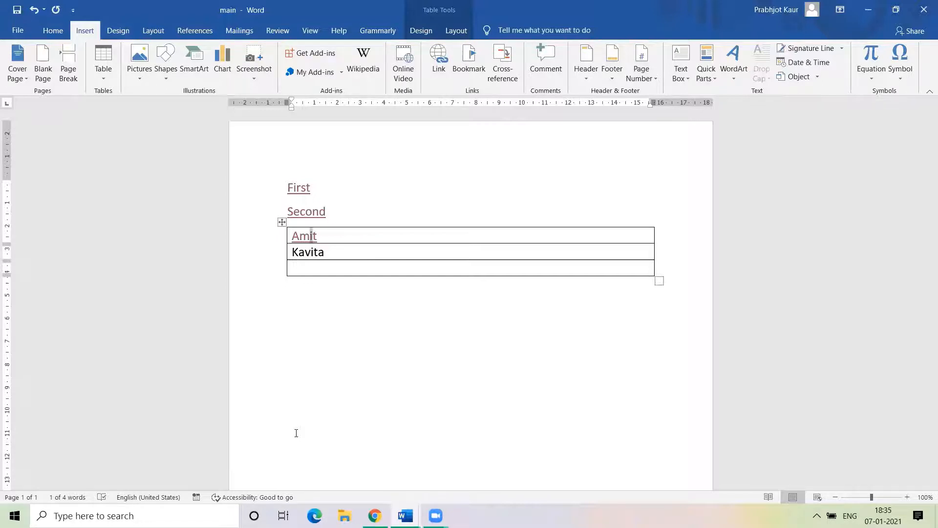
key(ctrl+s)
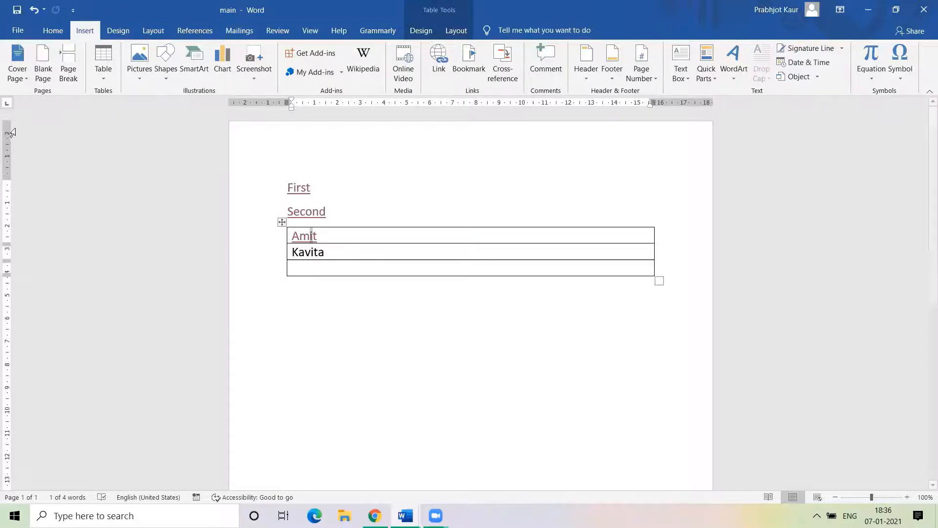
click(404, 288)
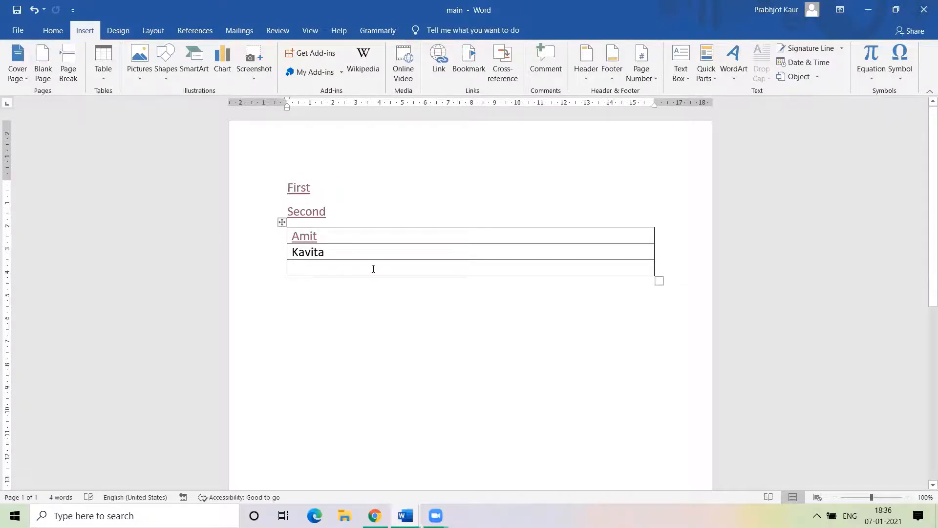
click(281, 224)
click(351, 352)
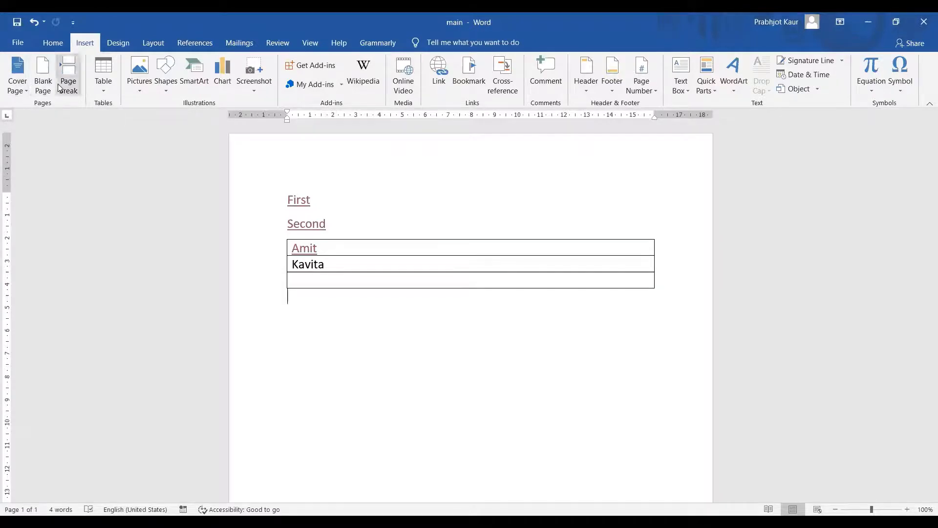
Add empty paragraphs below the table until the cursor moves onto a second page
click(43, 80)
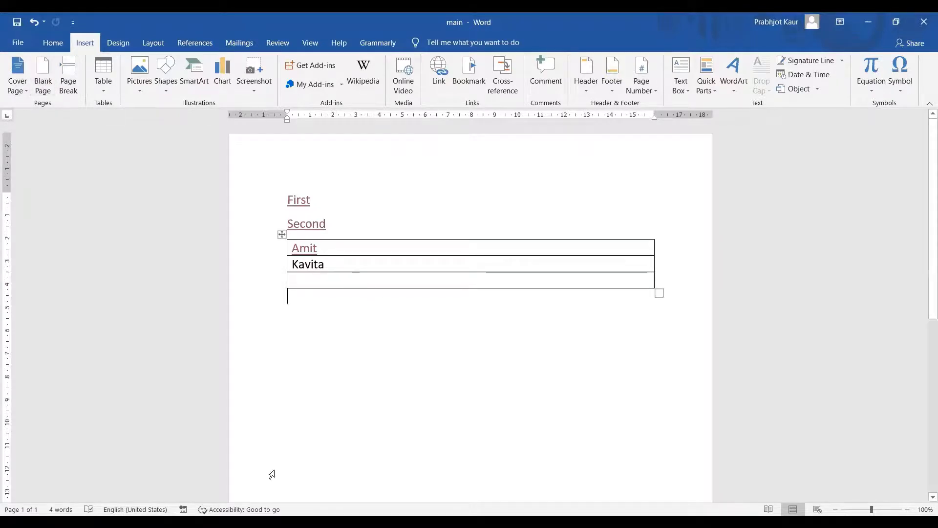
scroll(279, 426, down, 5)
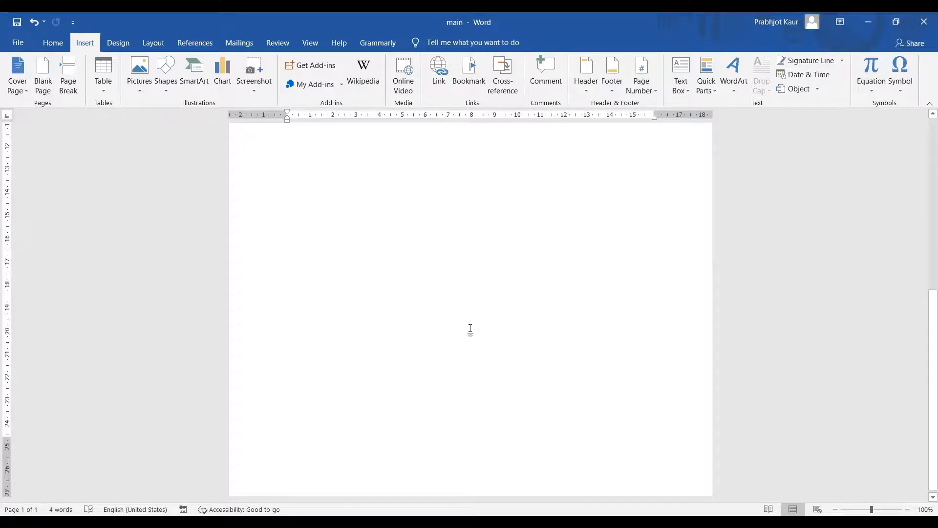
key(Return)
key(Return)
key(Return)
key(Return)
key(Return)
key(Return)
key(Return)
key(Return)
key(Return)
key(Return)
key(Return)
key(Return)
key(Return)
key(Return)
key(Return)
key(Return)
key(Return)
key(Return)
key(Return)
key(Return)
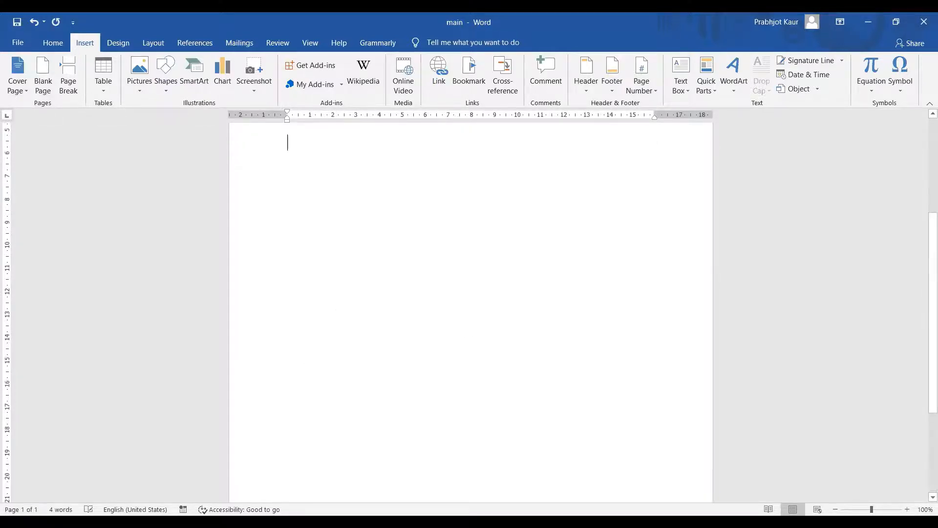
key(Return)
key(Return)
key(Return)
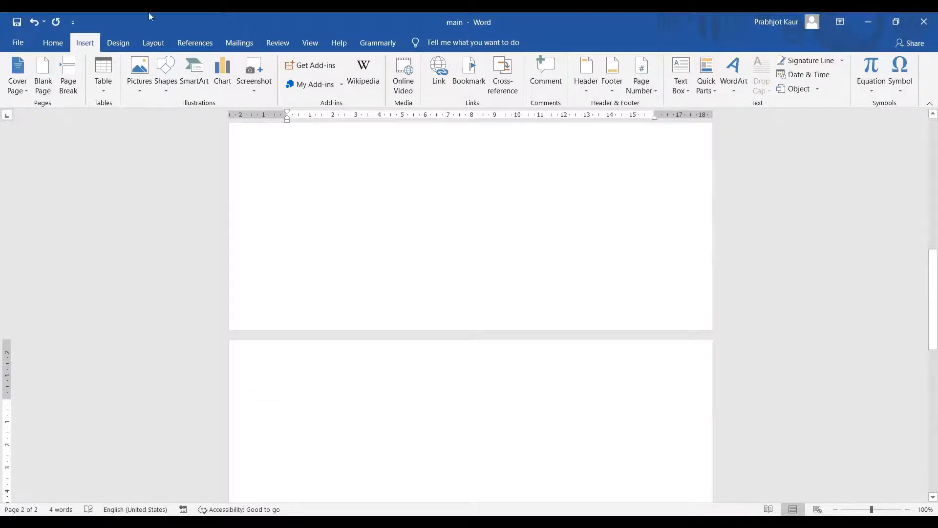
Insert three blank pages at the end of the main document with the Blank Page command
click(42, 76)
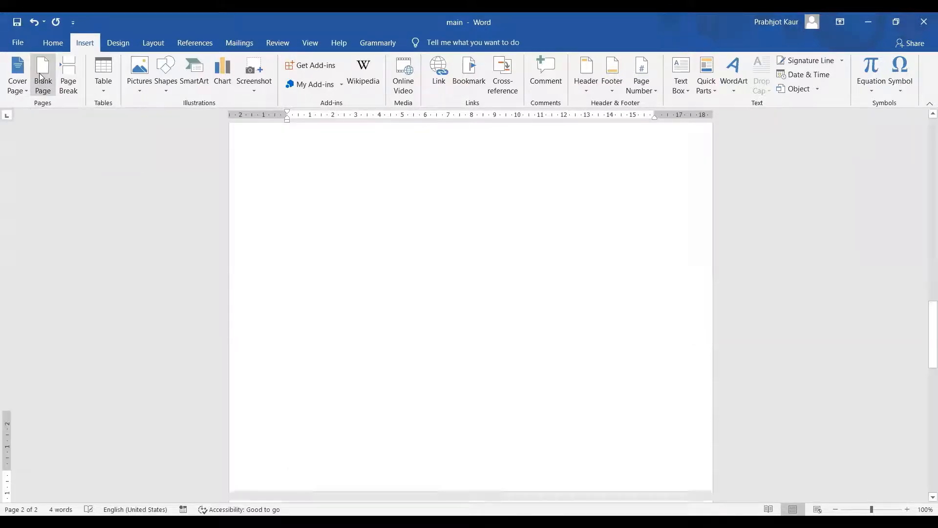
click(40, 77)
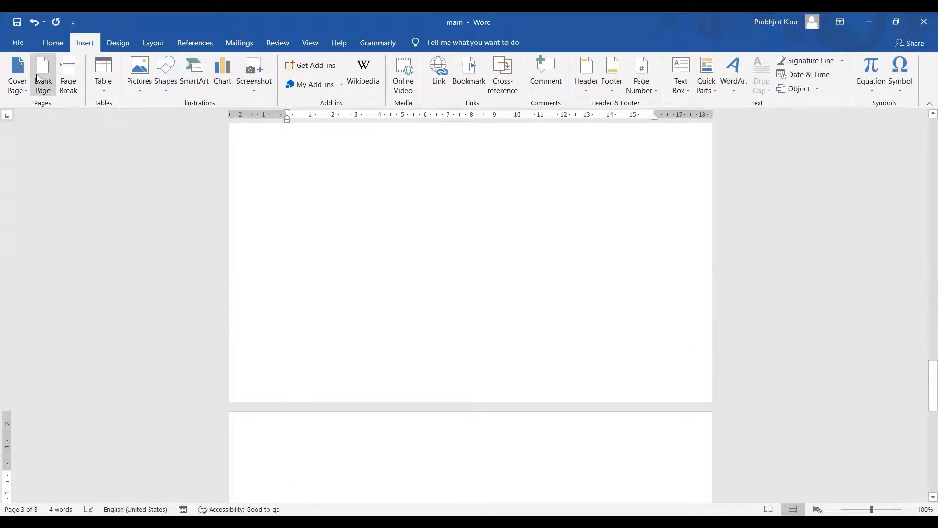
click(39, 78)
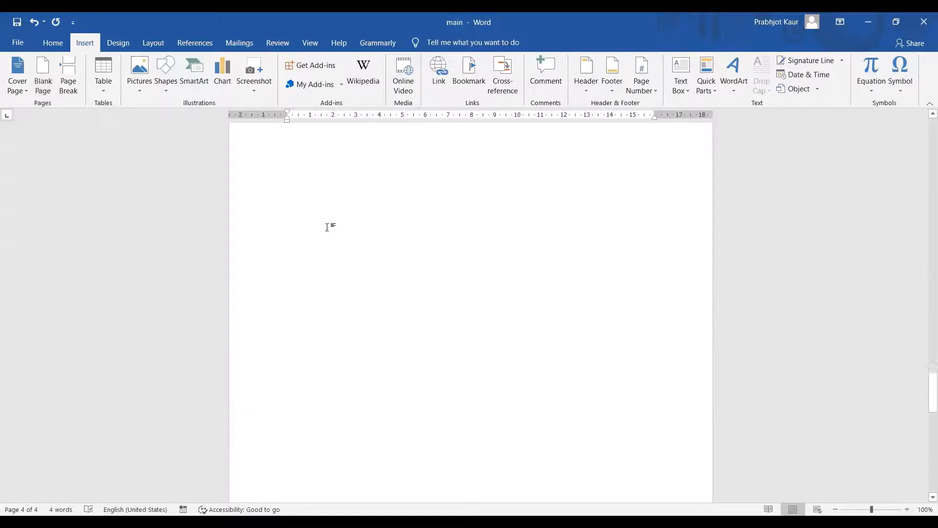
scroll(310, 226, up, 10)
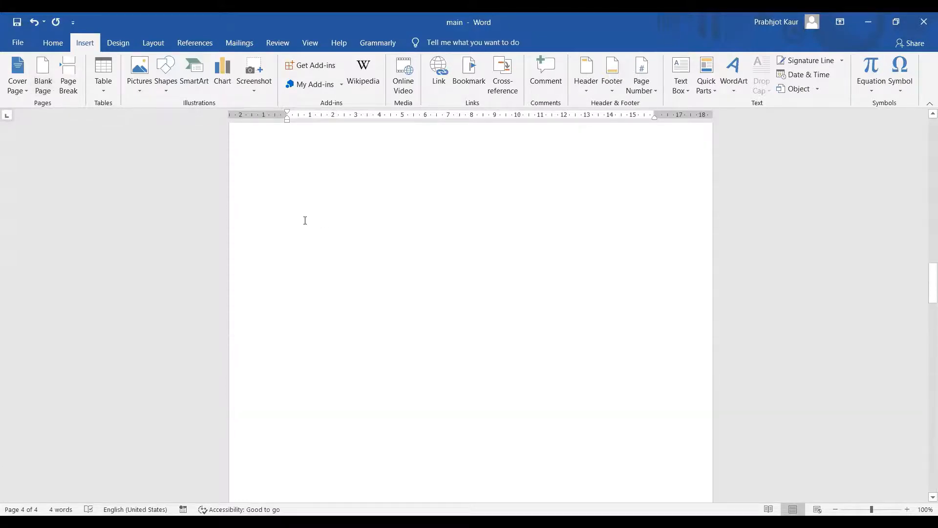
Browse the built-in cover page designs and insert the Facet cover page at the start of the document
scroll(298, 221, up, 15)
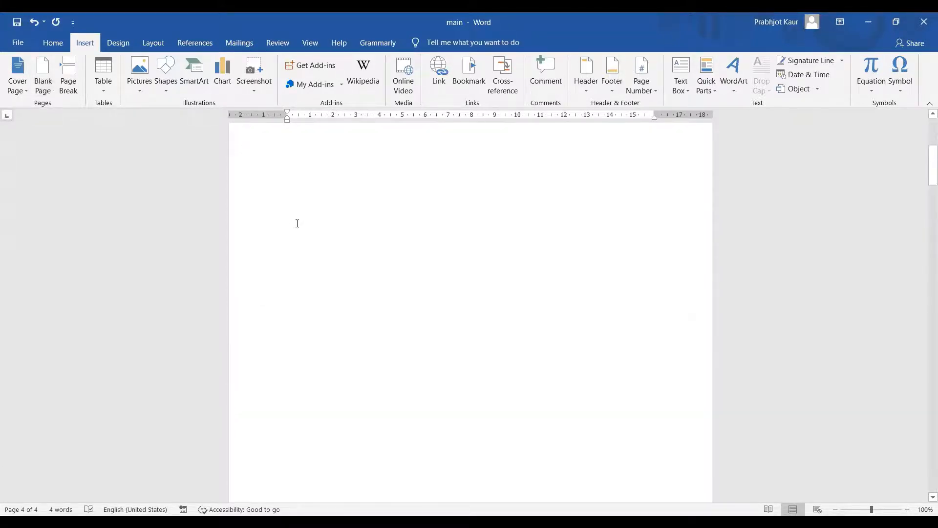
scroll(303, 222, up, 1)
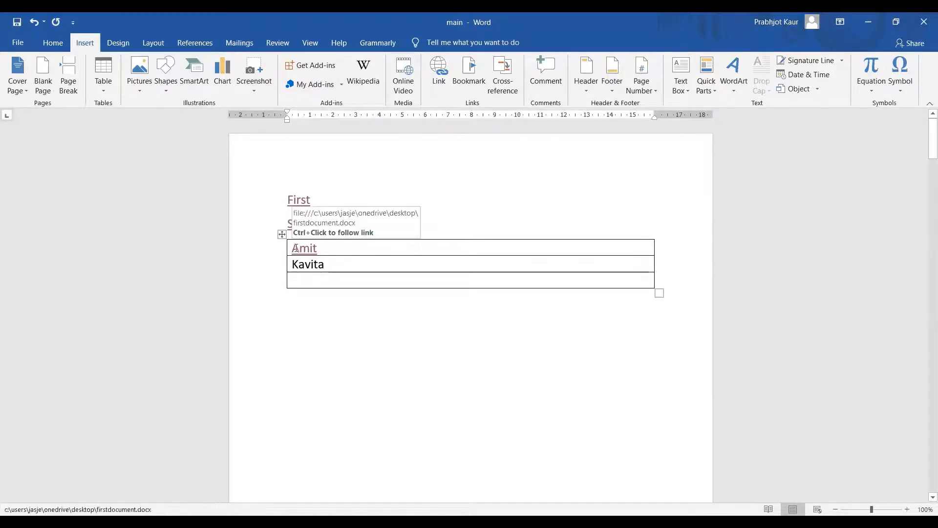
click(20, 93)
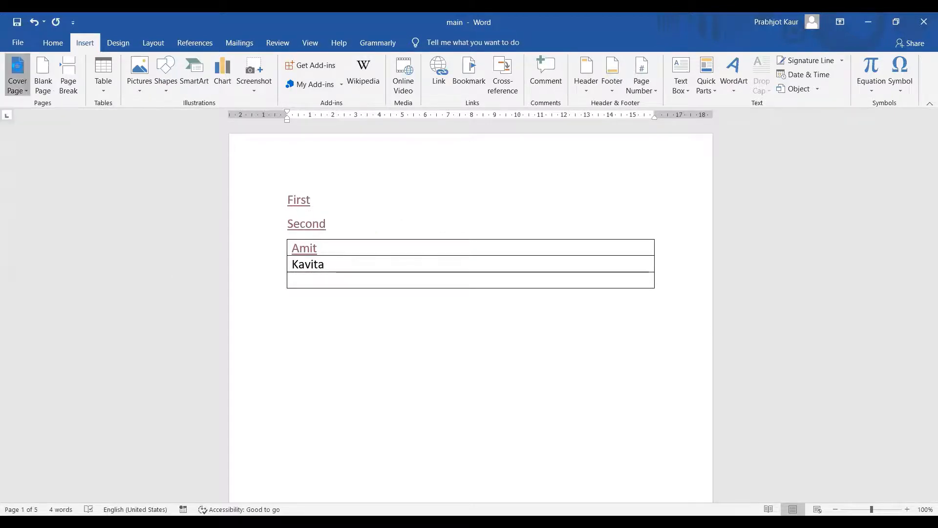
click(18, 70)
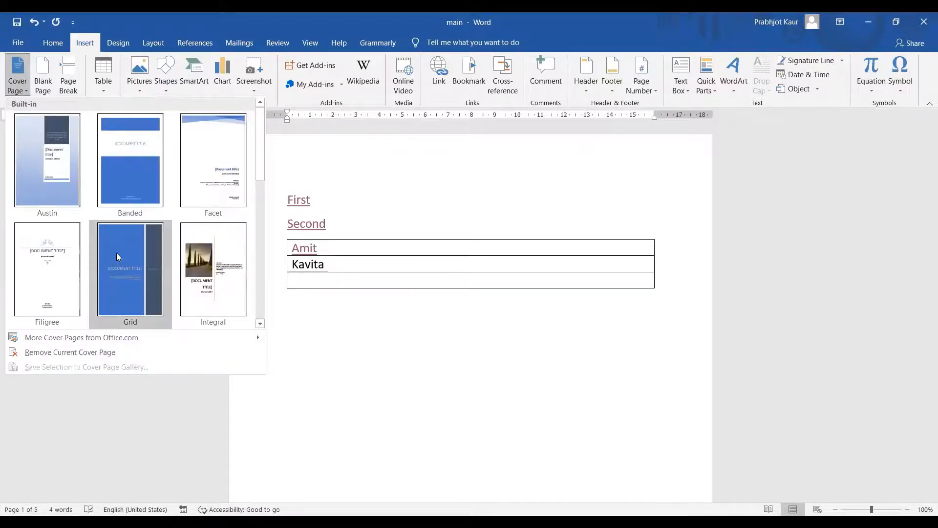
drag(263, 168, 264, 277)
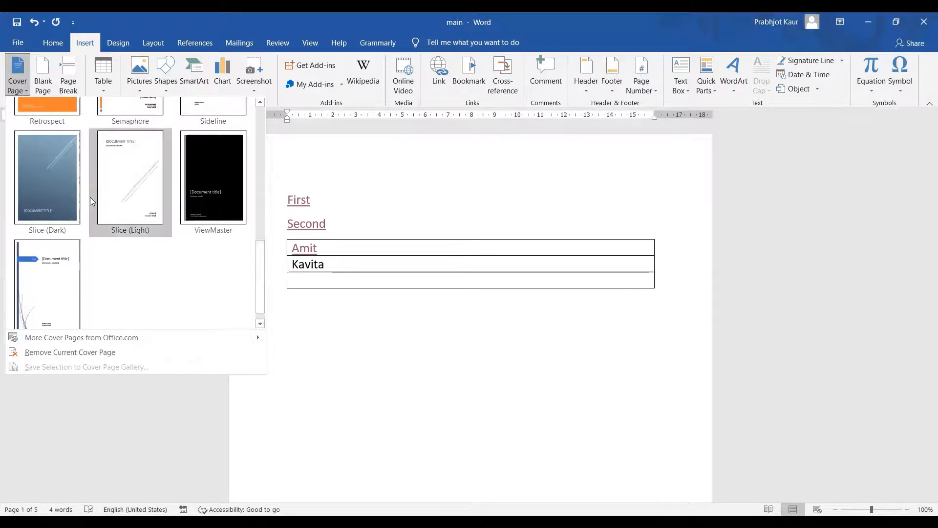
scroll(115, 262, down, 1)
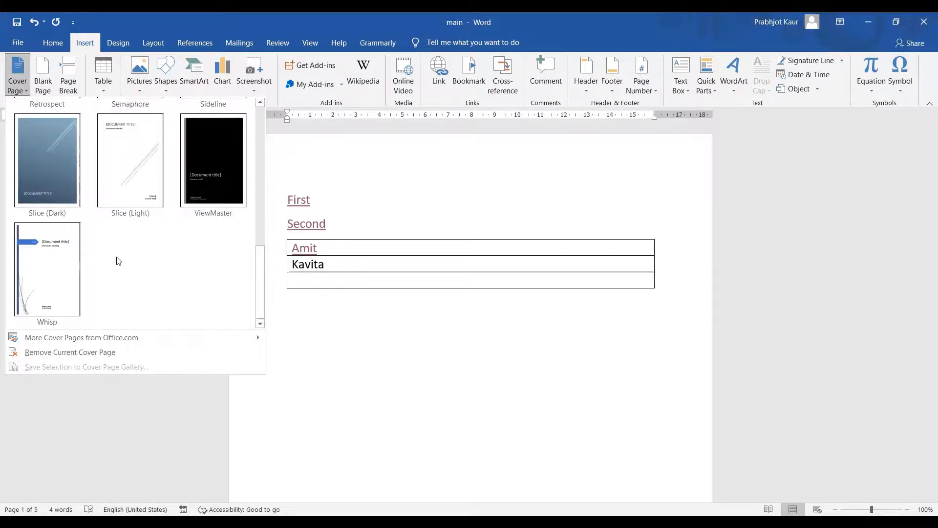
scroll(121, 259, up, 5)
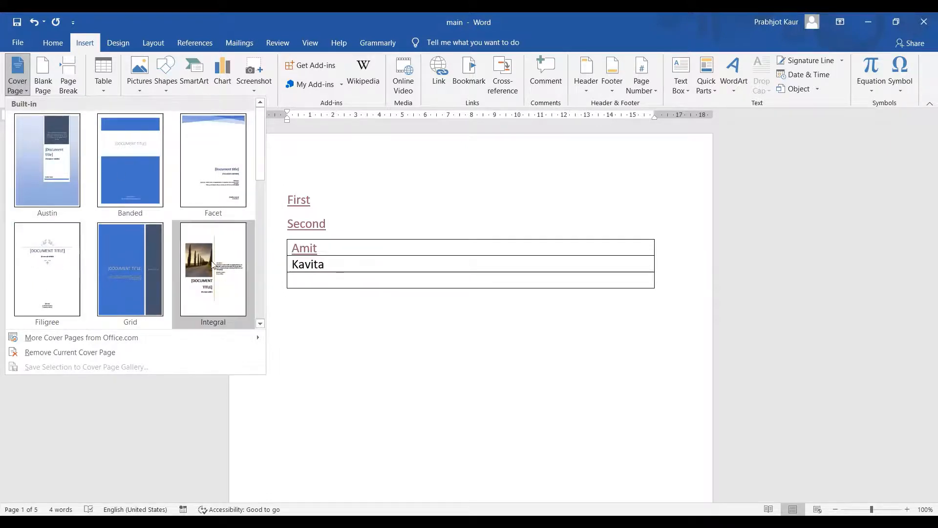
click(229, 160)
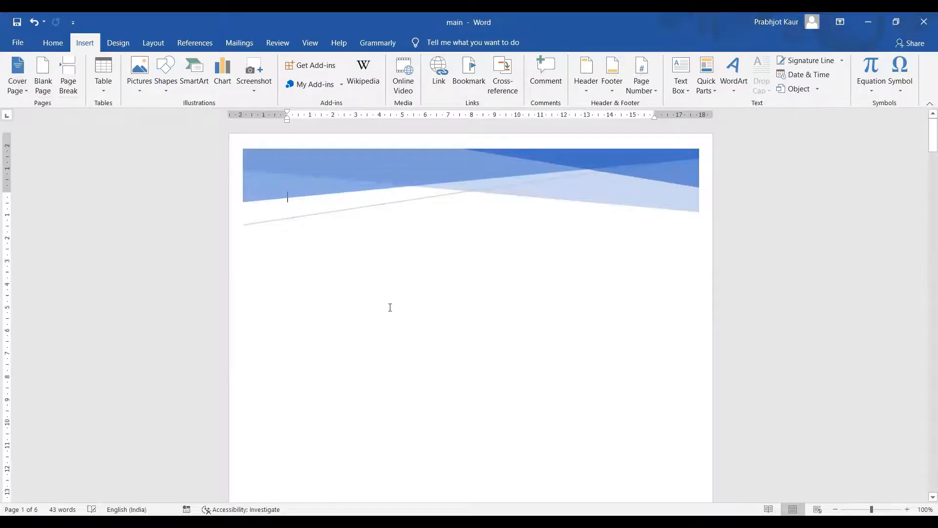
Replace the document title placeholder on the cover page with "PROJECT REPORT"
scroll(388, 312, down, 5)
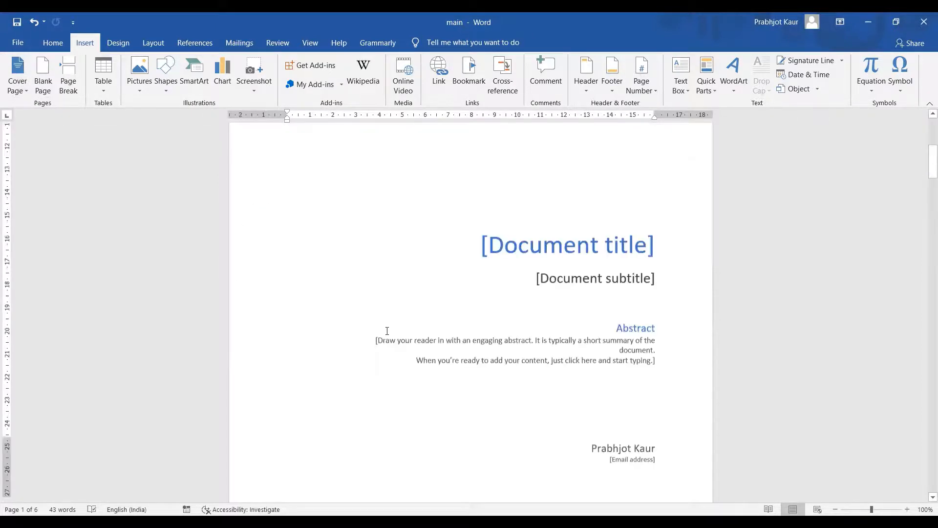
scroll(384, 315, down, 3)
scroll(384, 336, up, 3)
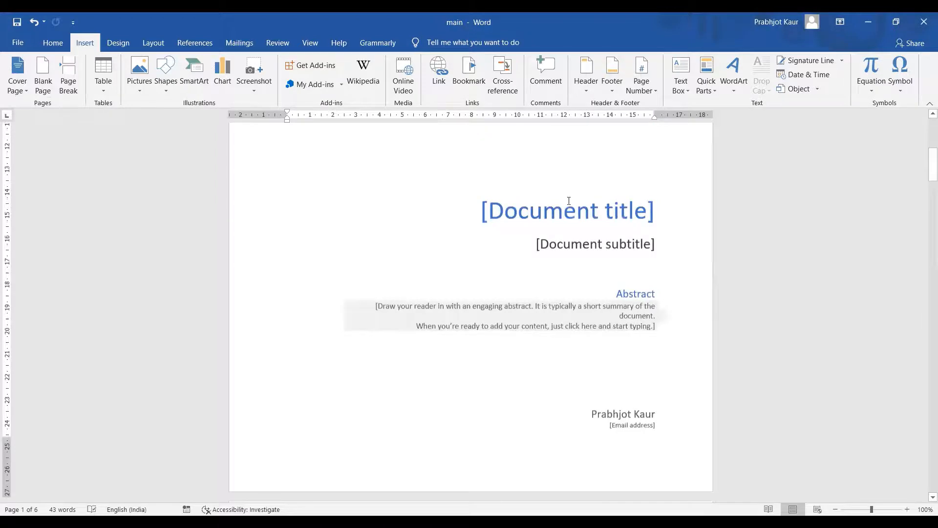
click(571, 215)
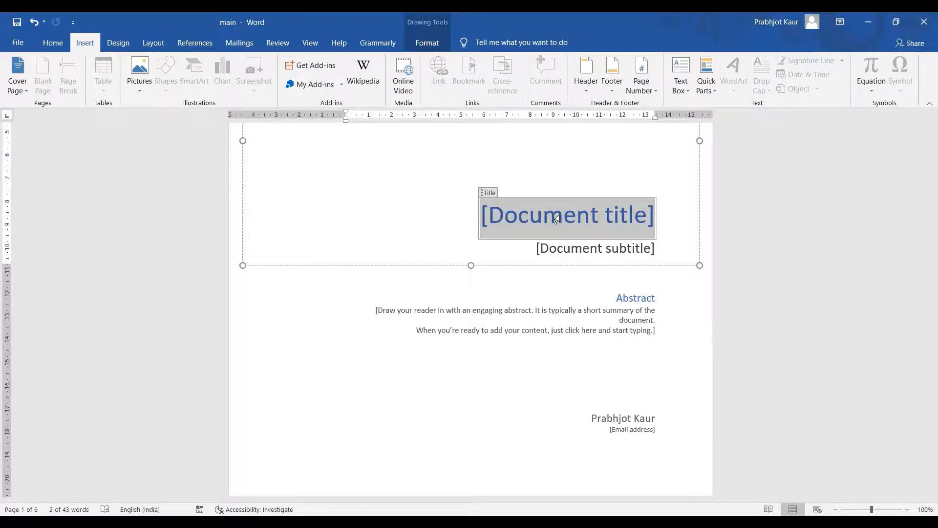
text(PR)
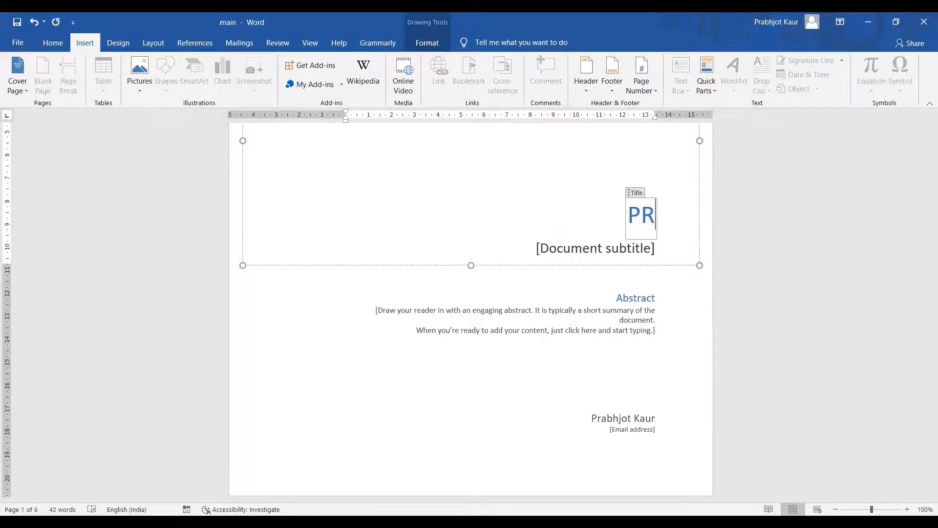
text(OJR)
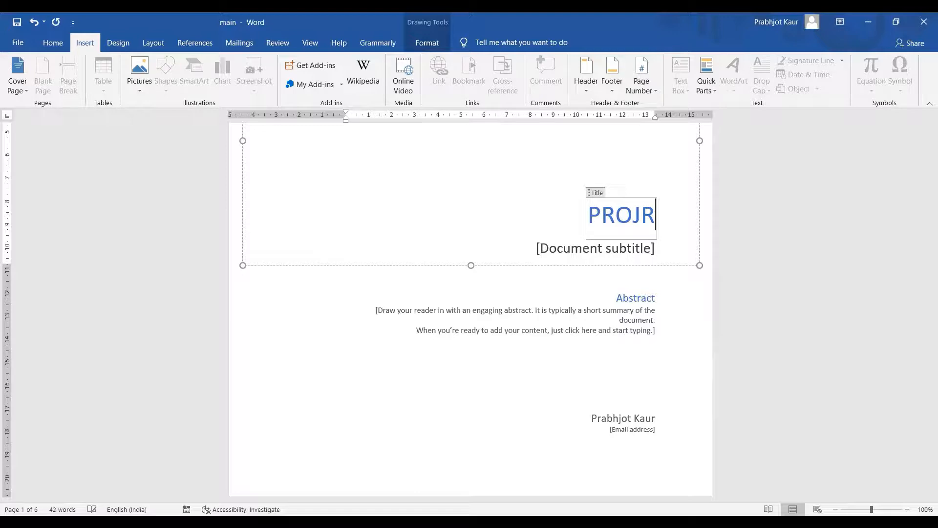
key(BackSpace)
text(ECT )
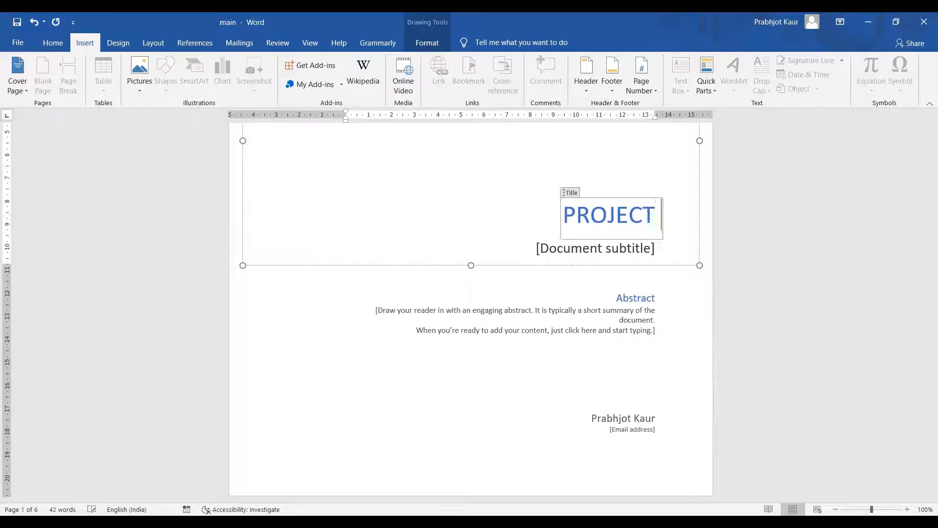
text(REPO)
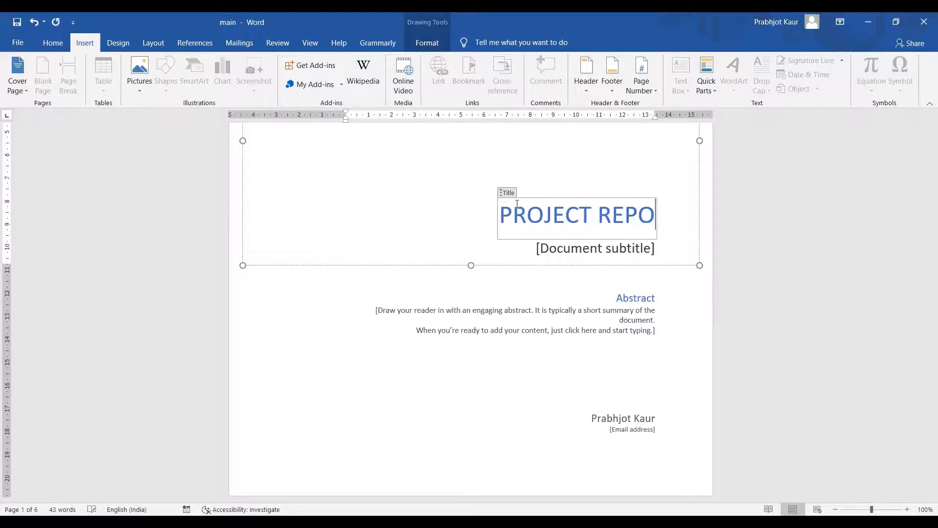
text(RT)
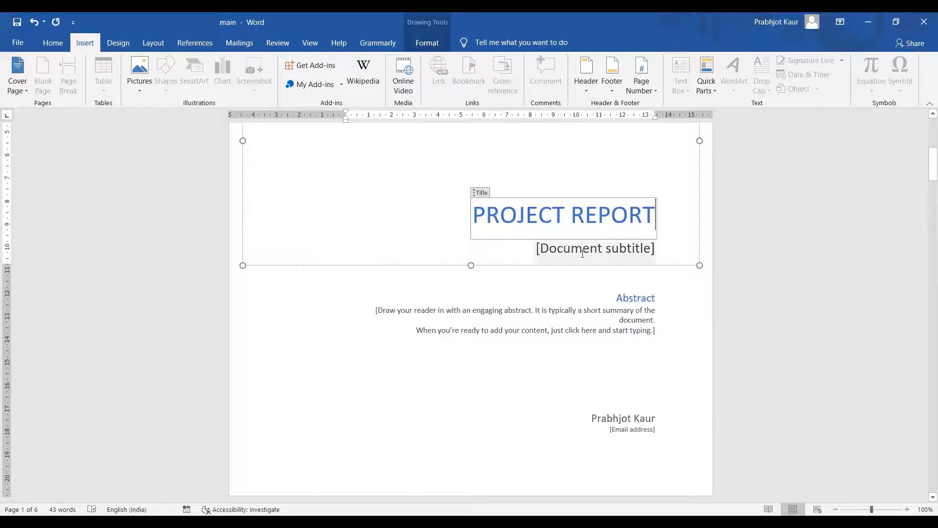
Delete the abstract placeholder and enter "Zmcbmczsb zncbnzxm nzbc" on a line below the Abstract heading
click(537, 252)
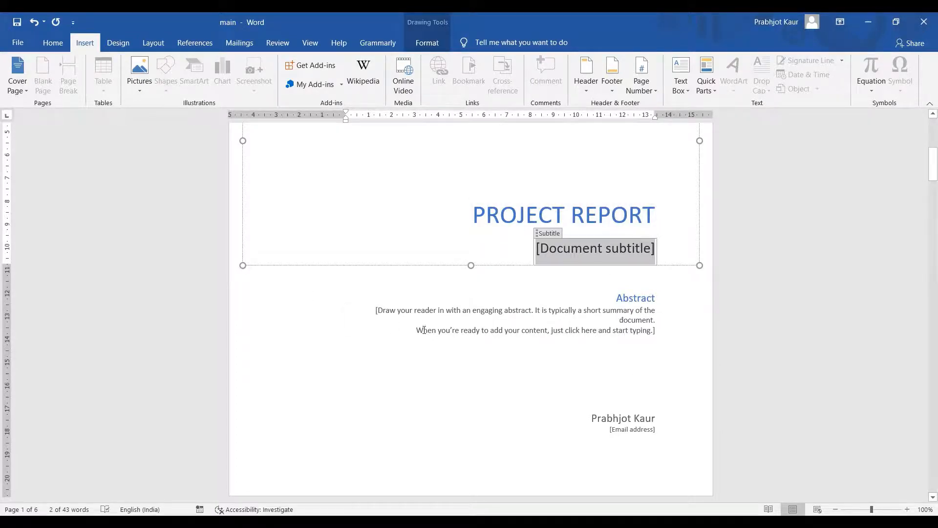
click(686, 335)
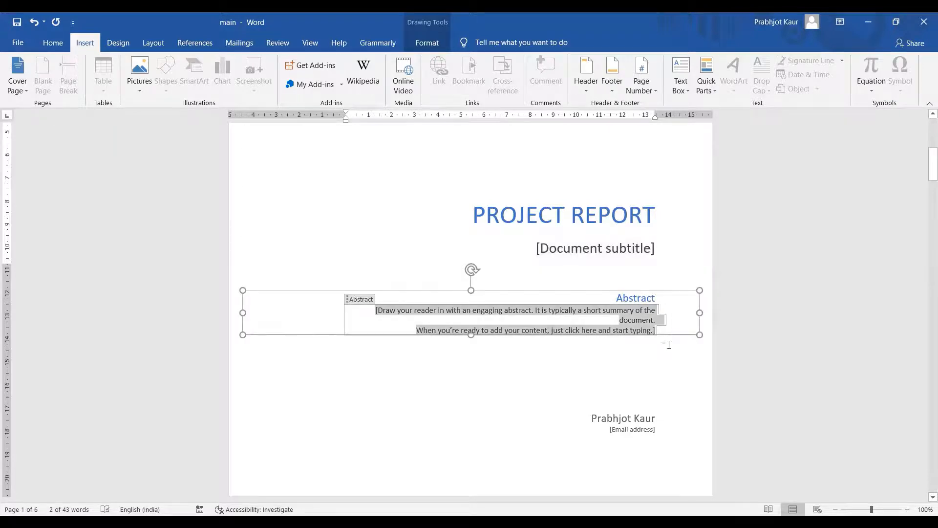
key(BackSpace)
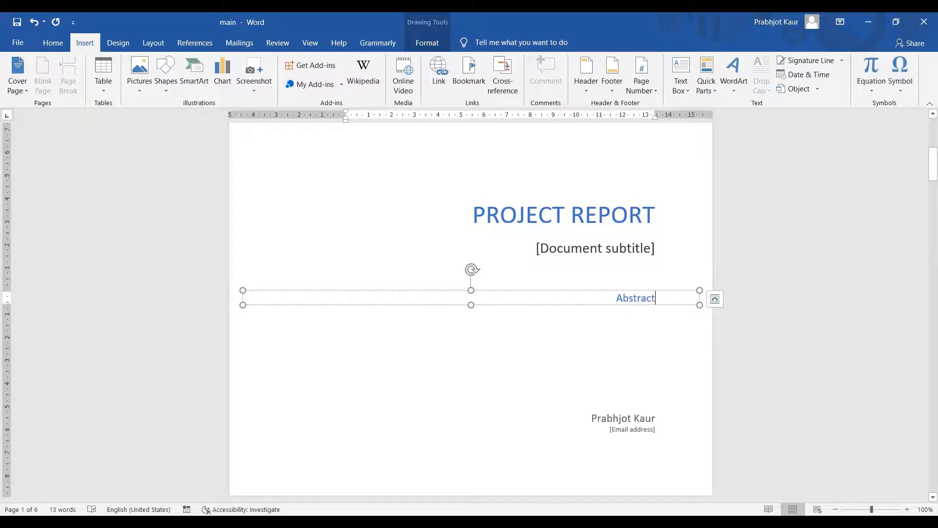
key(Return)
text(zmcbmczsb)
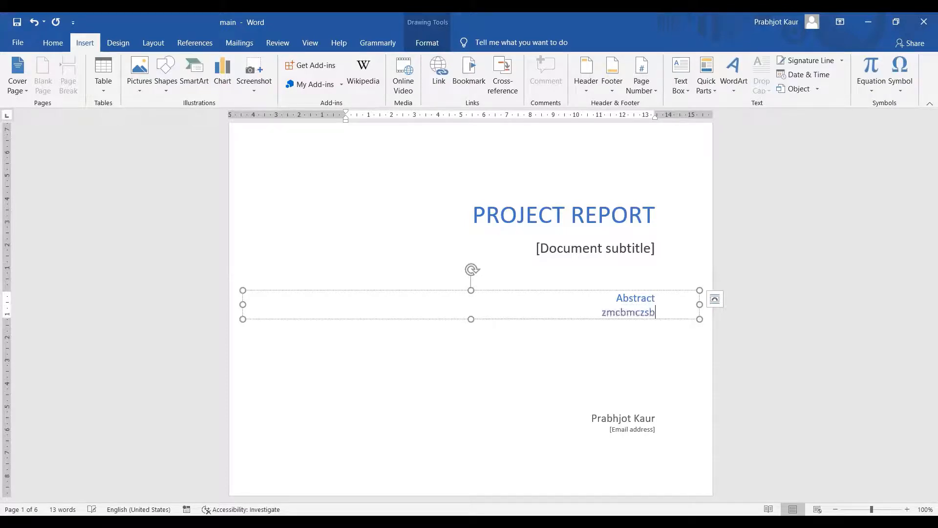
text( zncbnzxm)
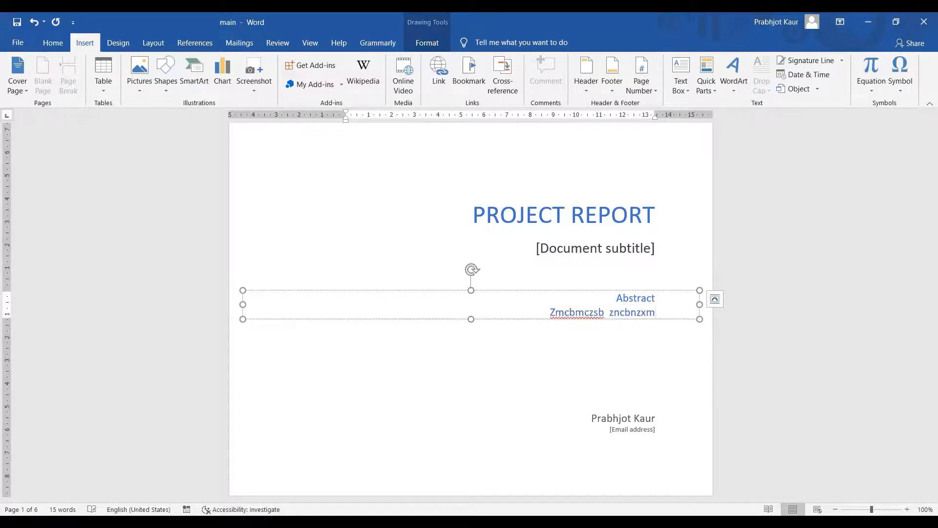
text( nzbc)
key(Return)
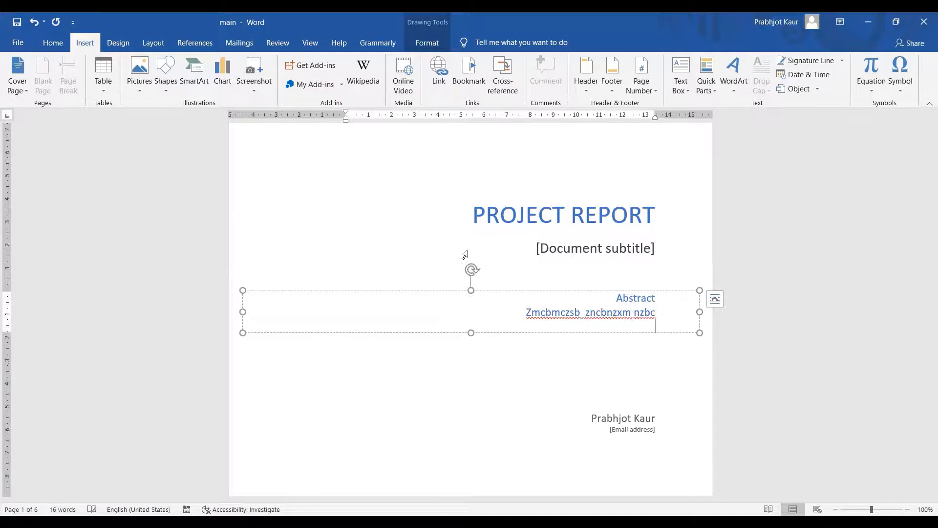
Replace the cover page with the built-in Austin design and remove the cover page from the document again
scroll(466, 254, up, 4)
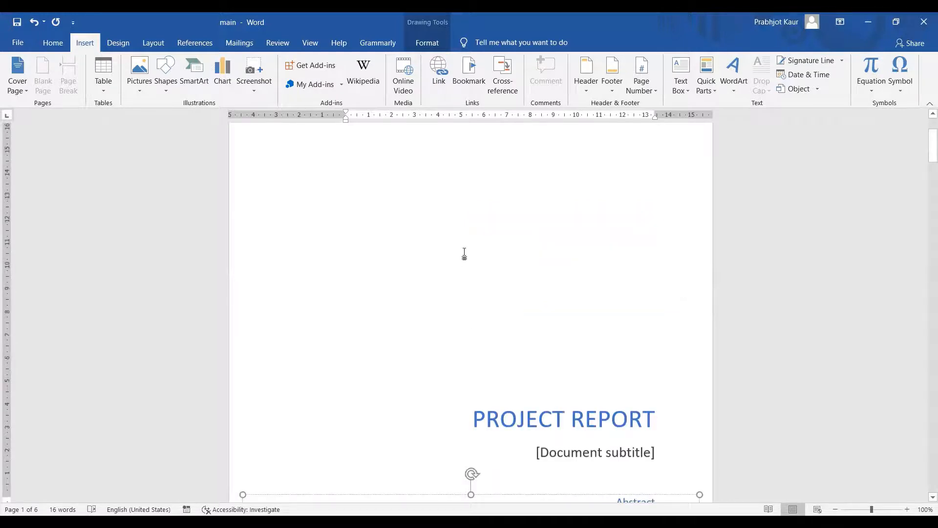
click(17, 93)
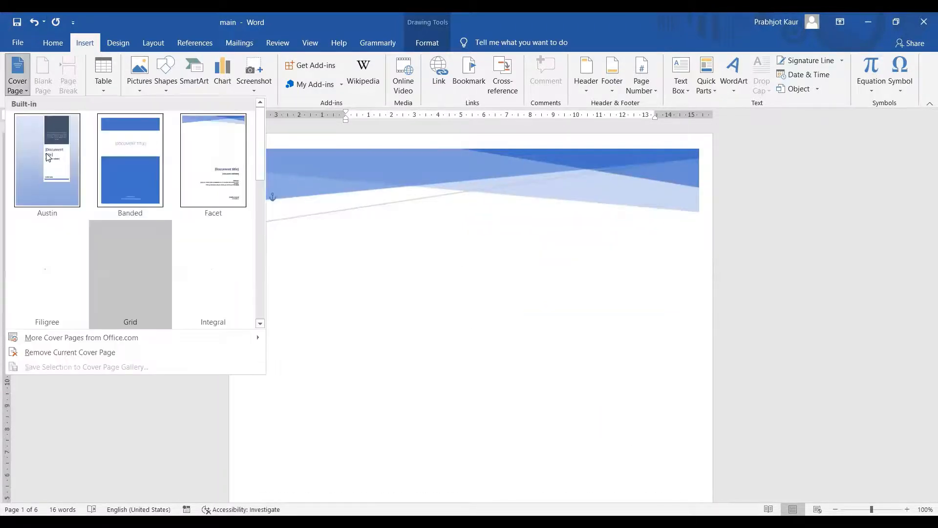
click(43, 182)
scroll(388, 372, down, 3)
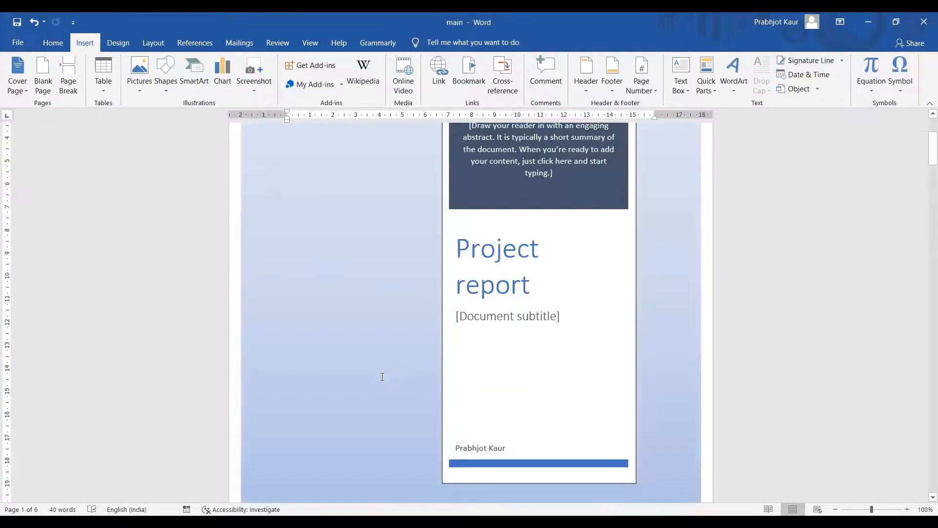
scroll(382, 377, down, 3)
scroll(382, 377, up, 6)
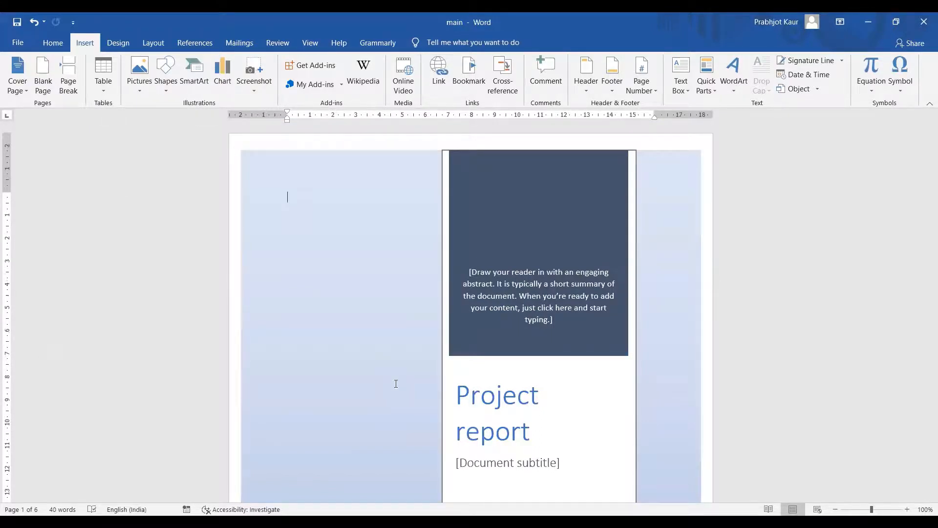
key(ctrl+z)
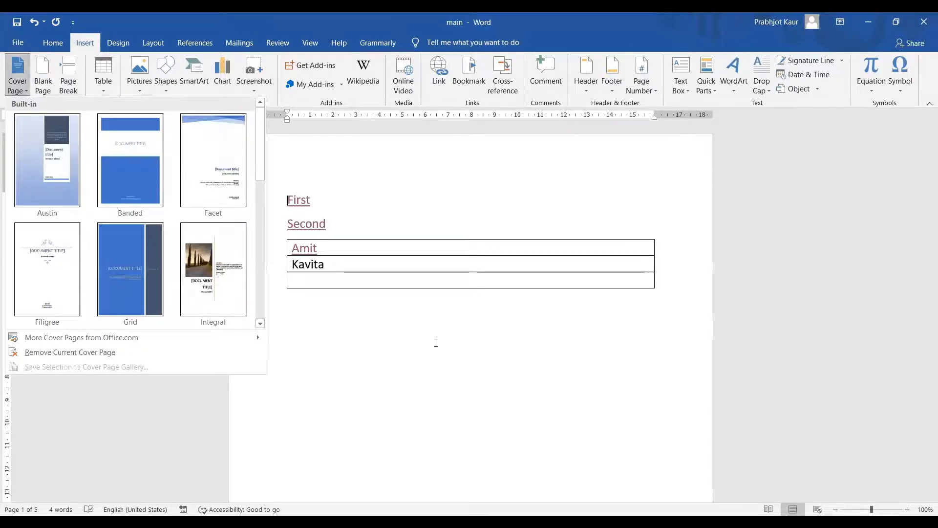
Enter two lines of filler text with tab-separated words below the table on the first page, starting with "znbxcnBX"
click(727, 331)
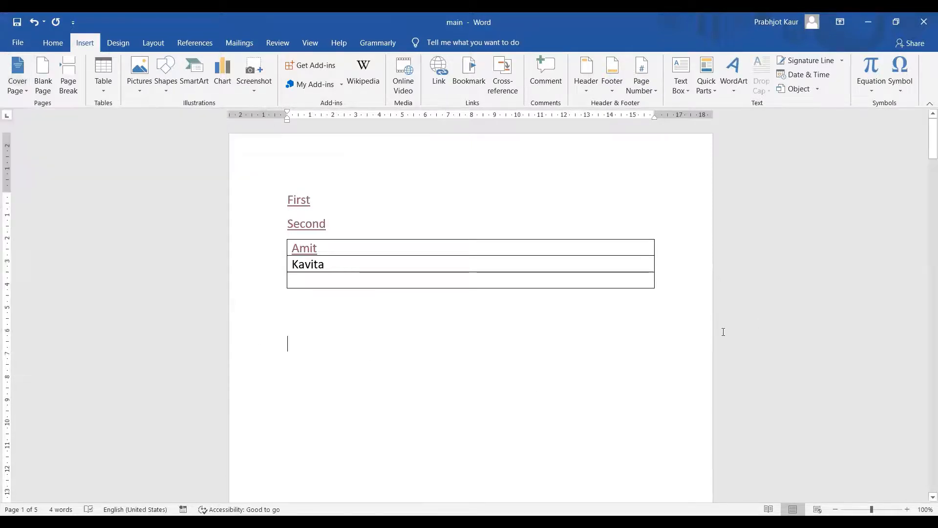
text(znb)
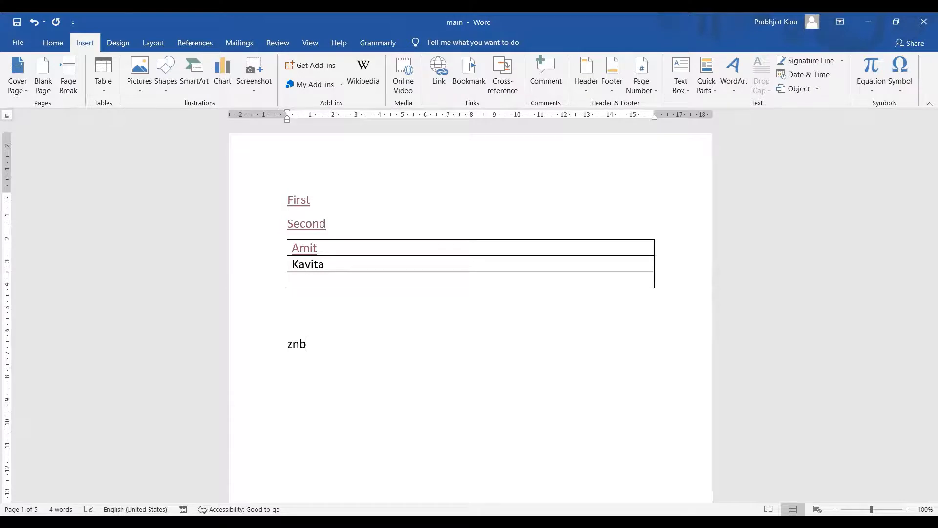
text(xcnBX  x znc)
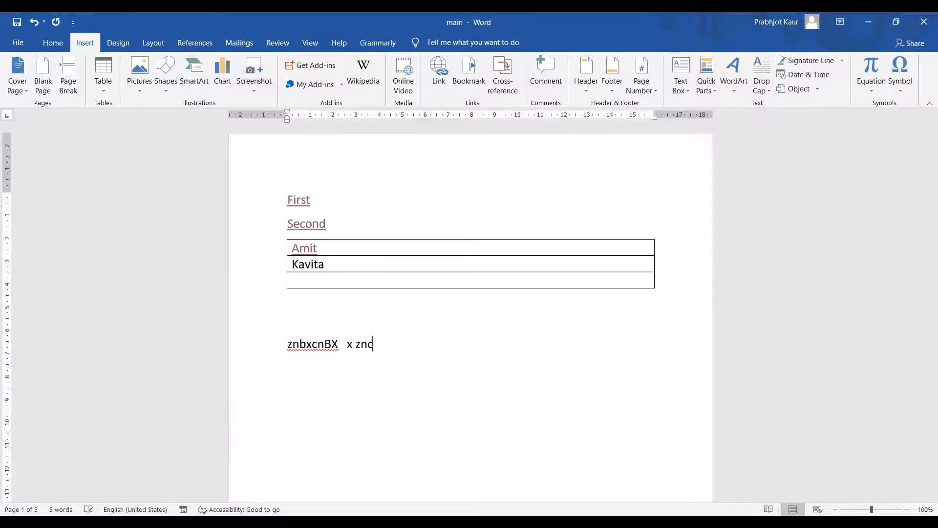
text(nz)
key(Tab)
text(xbcmxbjbnz)
key(Tab)
text(cxmbjvjkcxd)
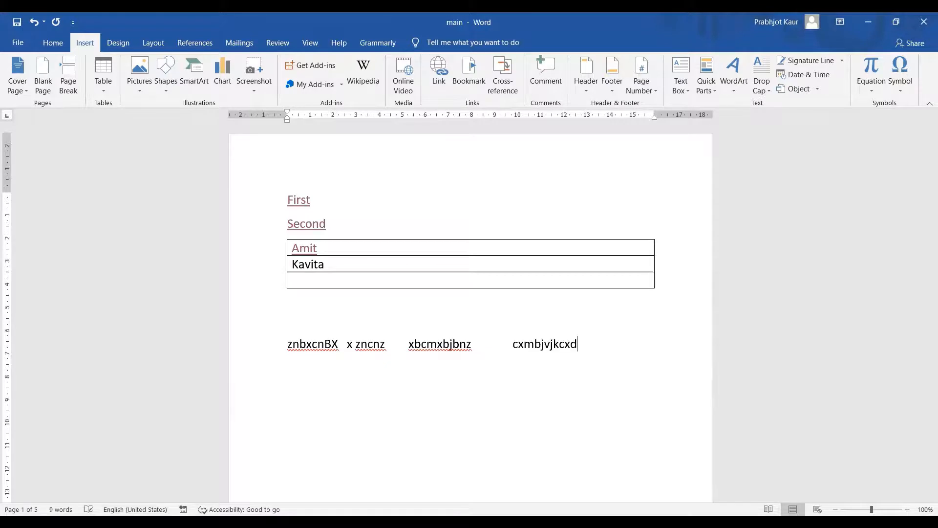
key(Tab)
text(vjkxdvnxkjdcmxjnbjvxnkvjd)
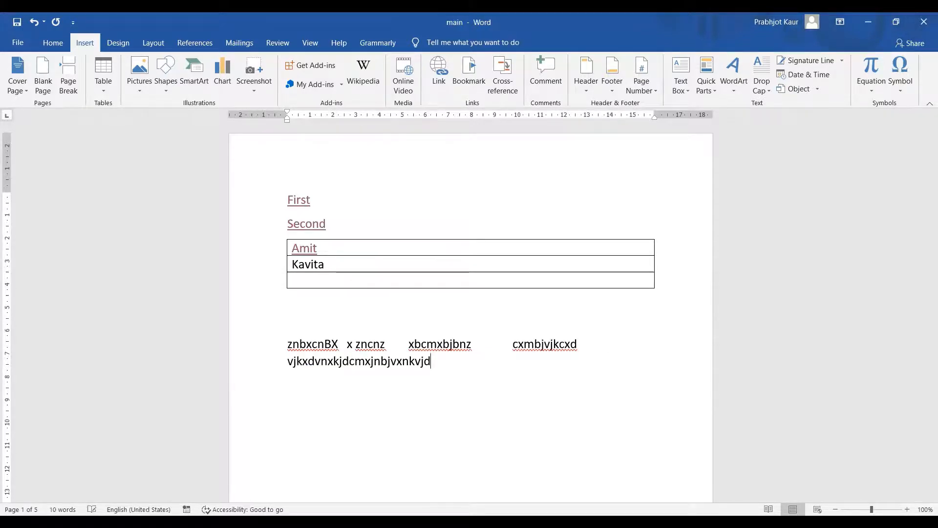
key(Tab)
text(jkxnvk)
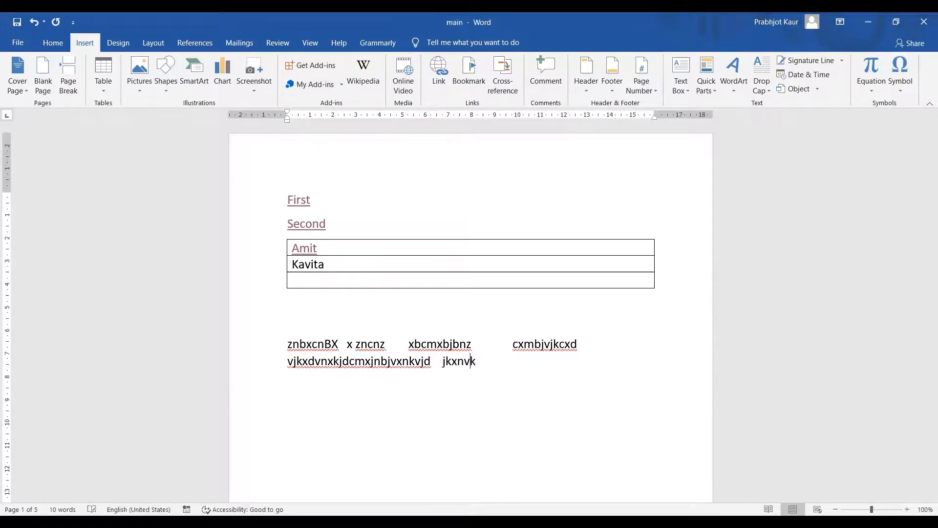
text(csjcfnlsckzjlk)
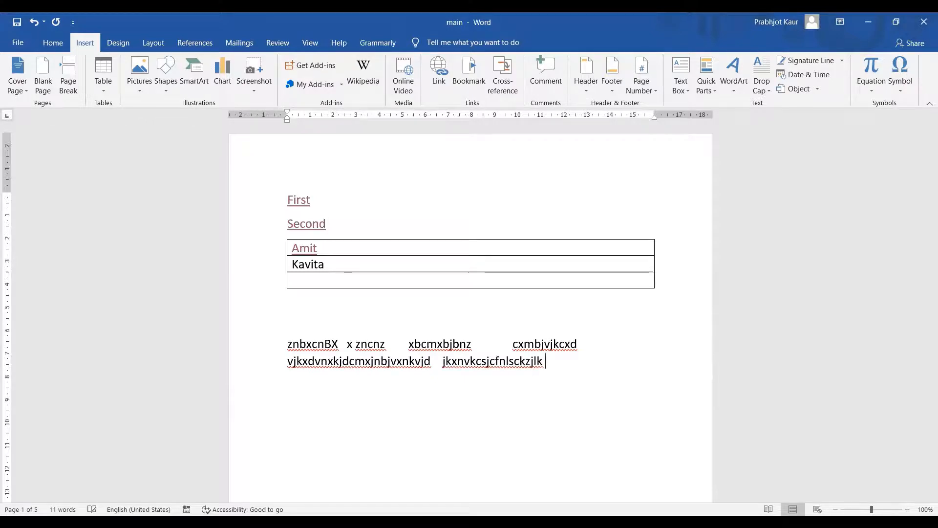
key(Tab)
key(Tab)
text(sxnkcslkz)
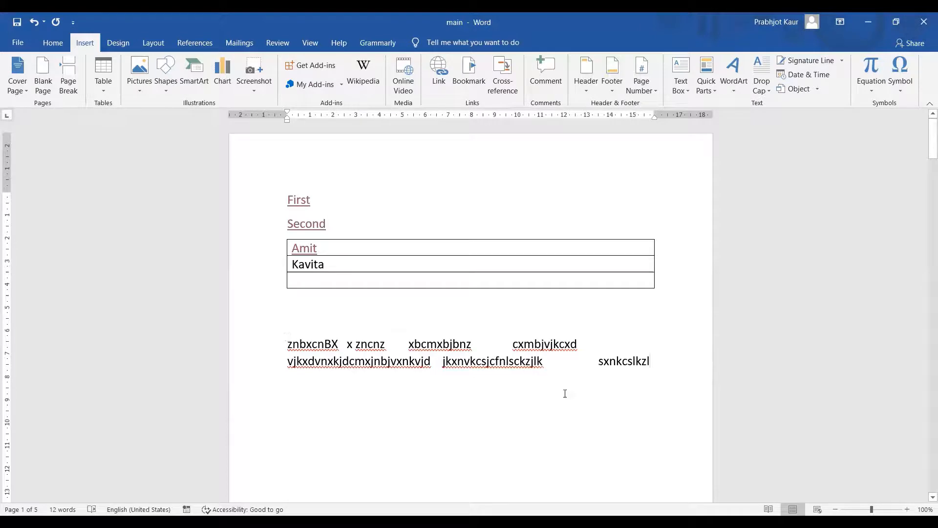
Copy the two filler lines below the table and paste three more copies of them underneath
drag(288, 345, 648, 362)
key(ctrl+c)
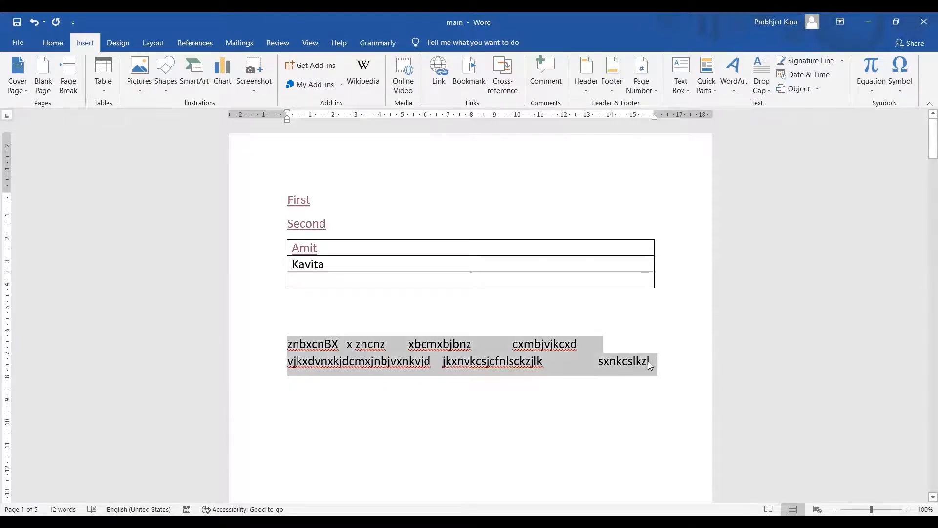
click(667, 360)
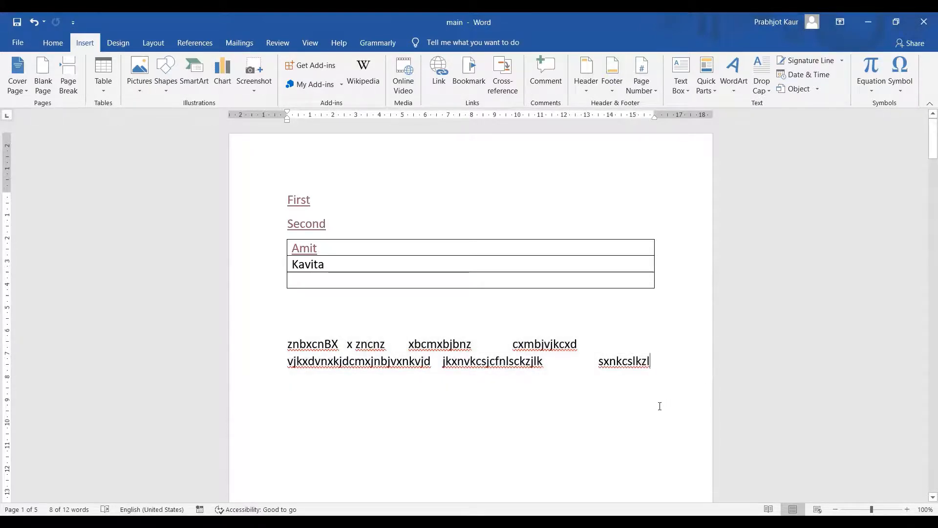
key(Return)
key(ctrl+v)
key(ctrl+v)
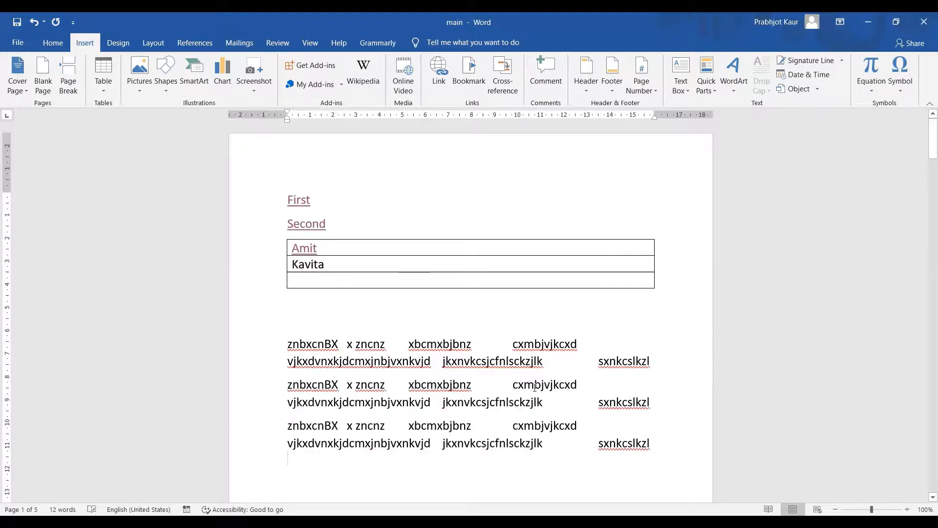
key(ctrl+v)
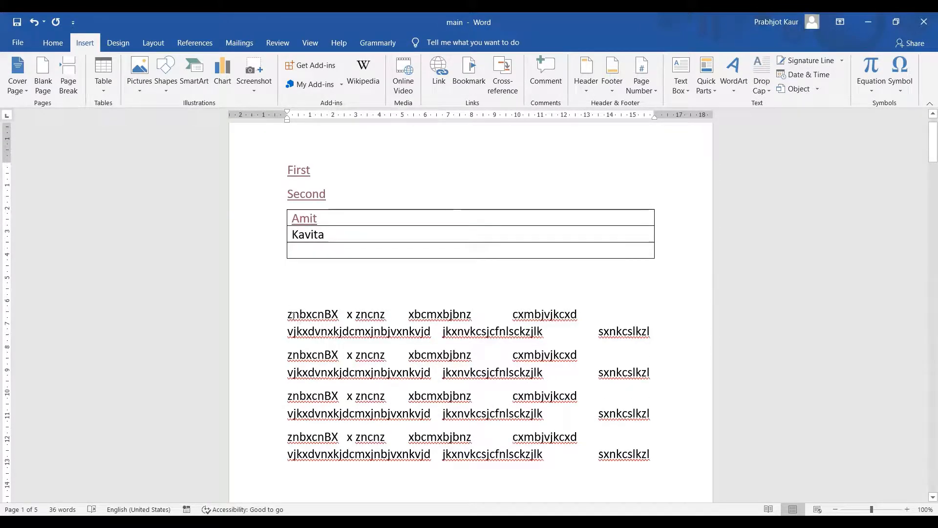
Select the first three filler paragraphs and apply a Dropped drop cap to the opening letter
drag(288, 315, 542, 393)
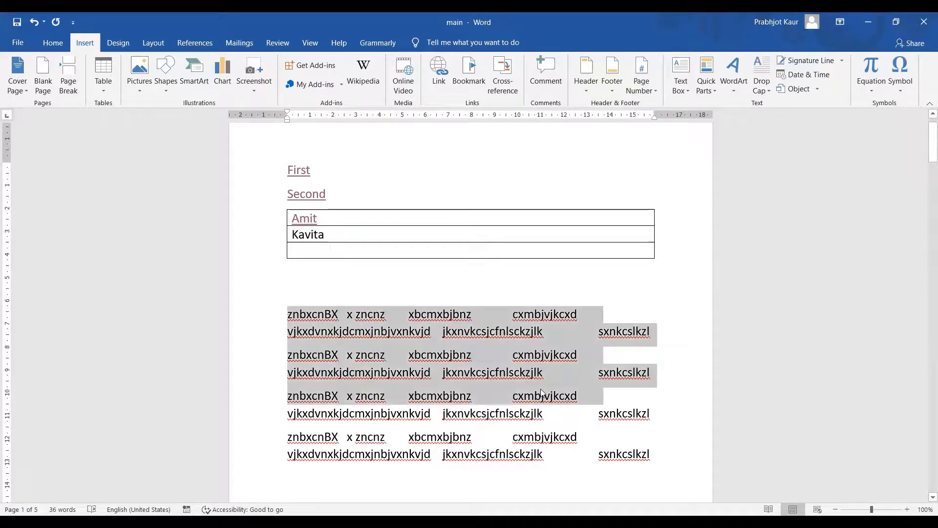
click(303, 315)
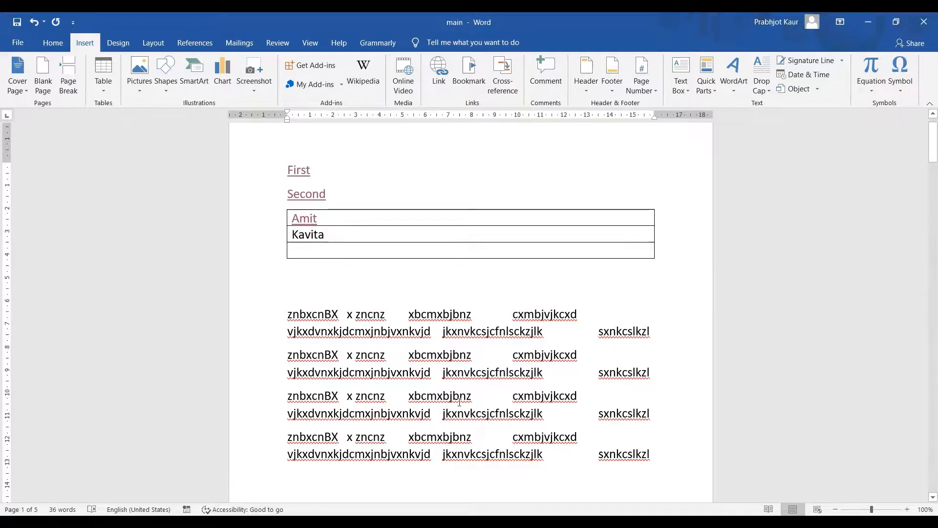
key(shift+Down)
key(shift+Down)
key(shift+Down)
key(shift+Down)
key(shift+Down)
key(shift+Down)
key(shift+Down)
key(shift+Up)
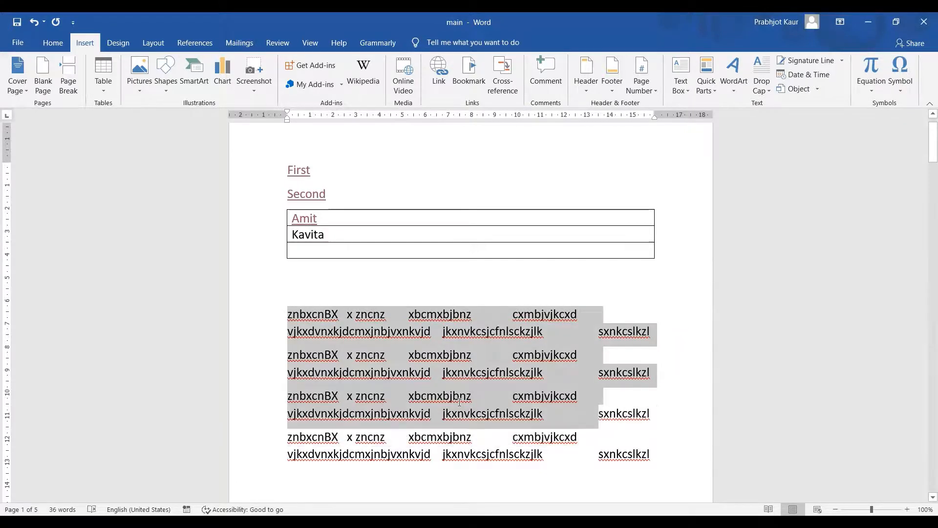
key(shift+End)
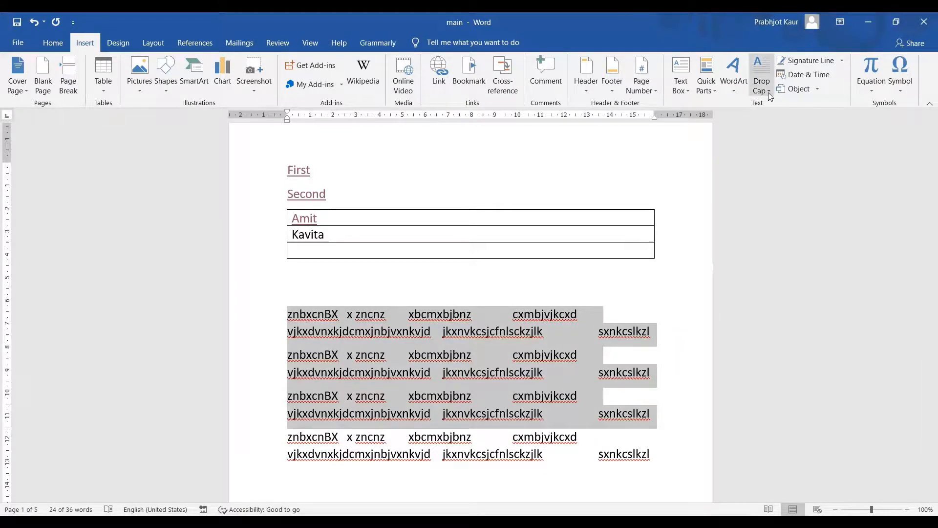
click(769, 92)
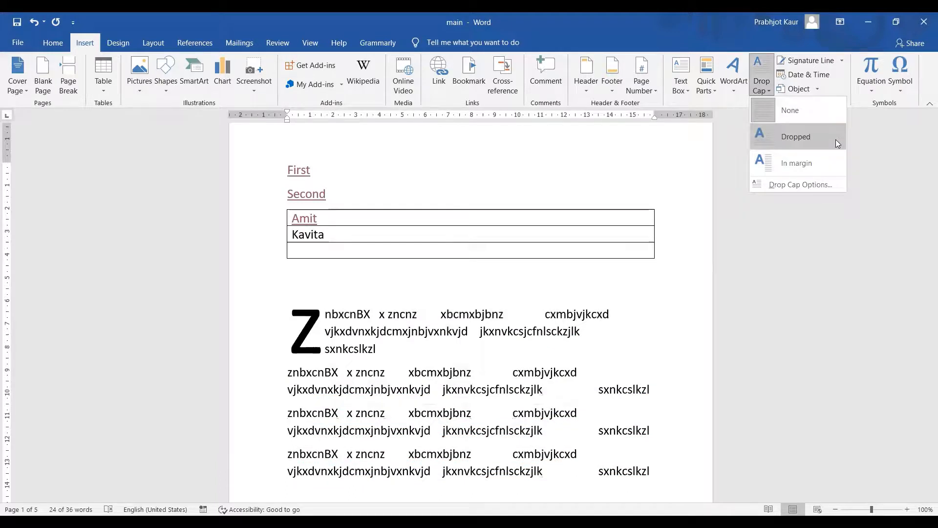
click(811, 136)
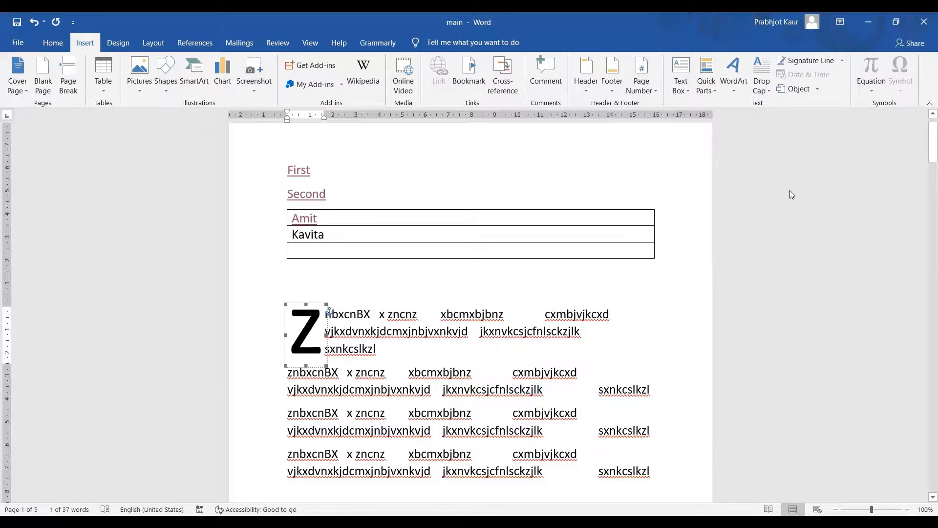
Make the drop cap five lines tall and switch its position to In margin
click(765, 93)
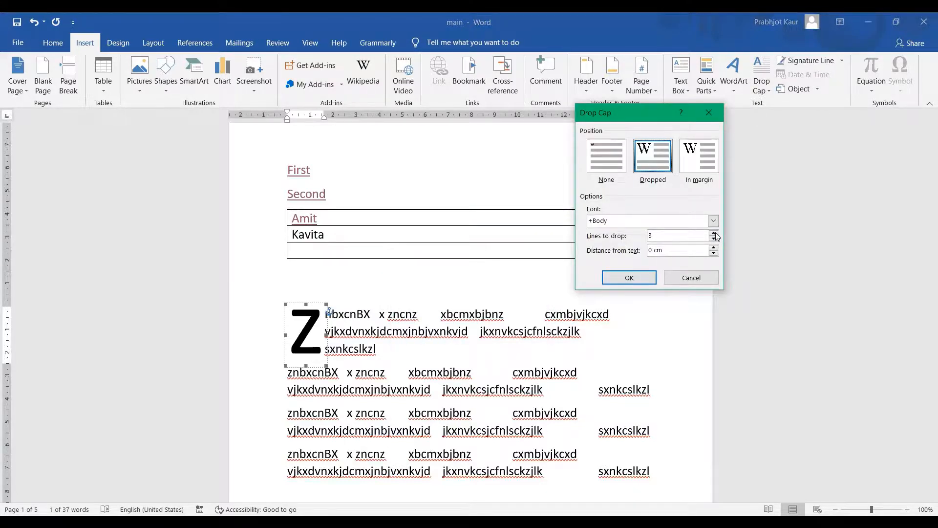
click(714, 234)
click(715, 233)
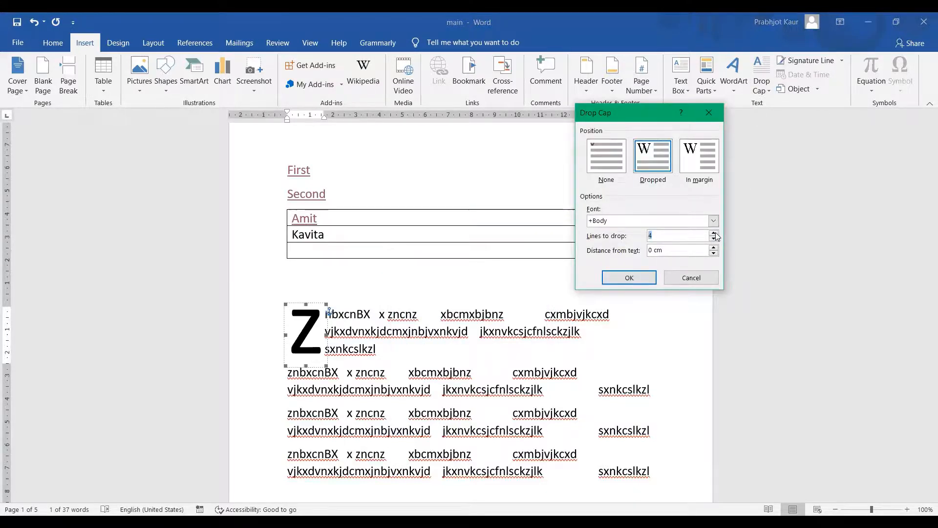
click(621, 277)
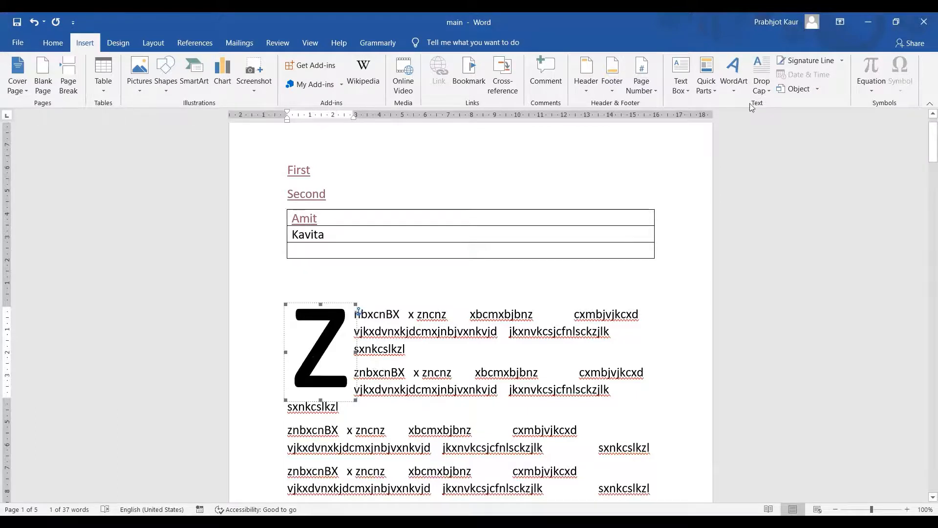
click(769, 90)
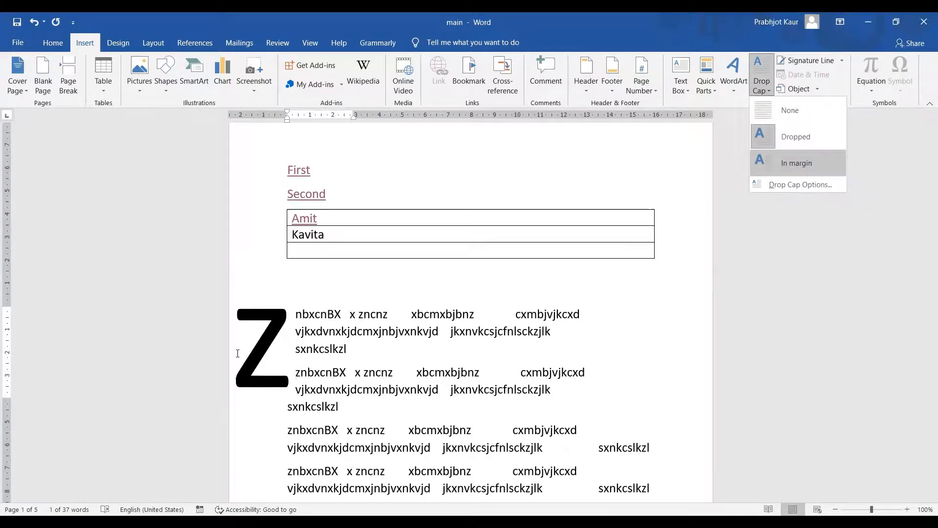
click(765, 166)
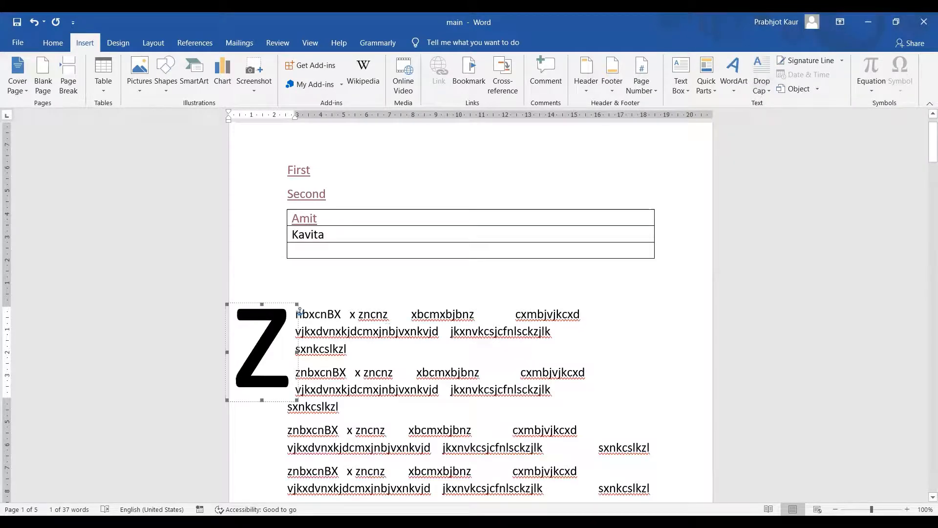
Undo the recent drop cap changes one after another
scroll(300, 310, down, 3)
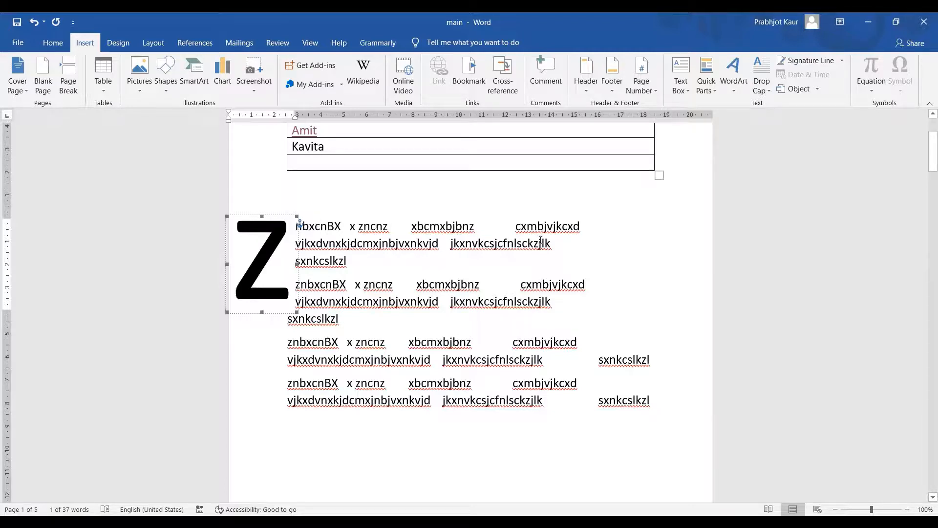
click(298, 323)
key(ctrl+z)
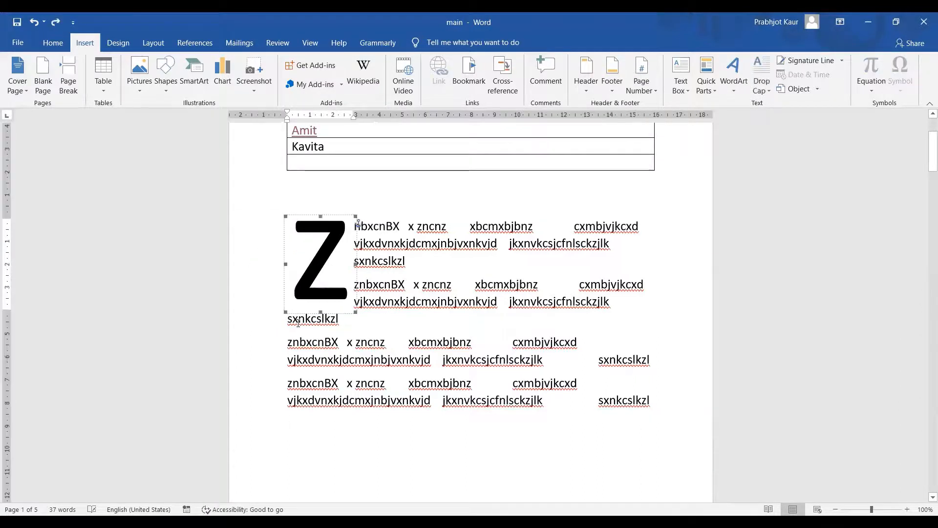
key(ctrl+z)
key(ctrl+z)
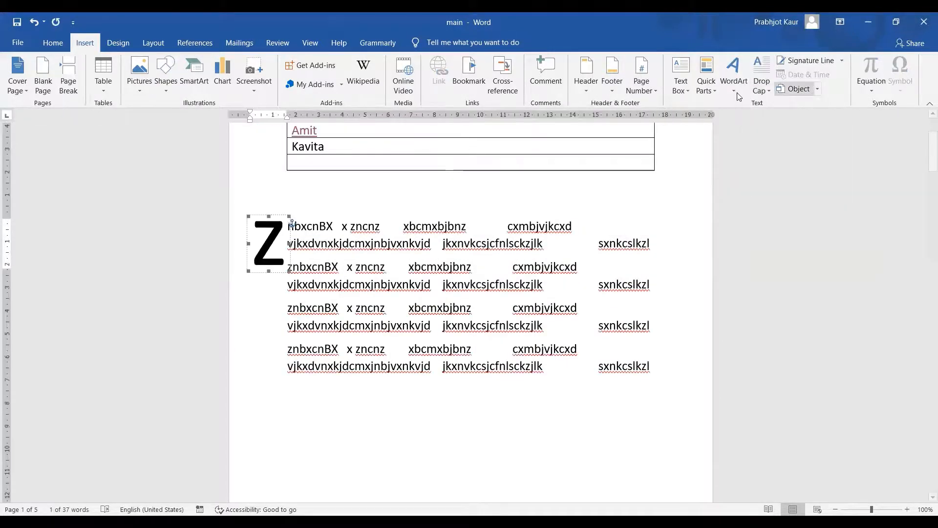
Set the margin drop cap to 7 lines with a distance of 0.4 cm from the text, and remove the drop cap again
click(771, 91)
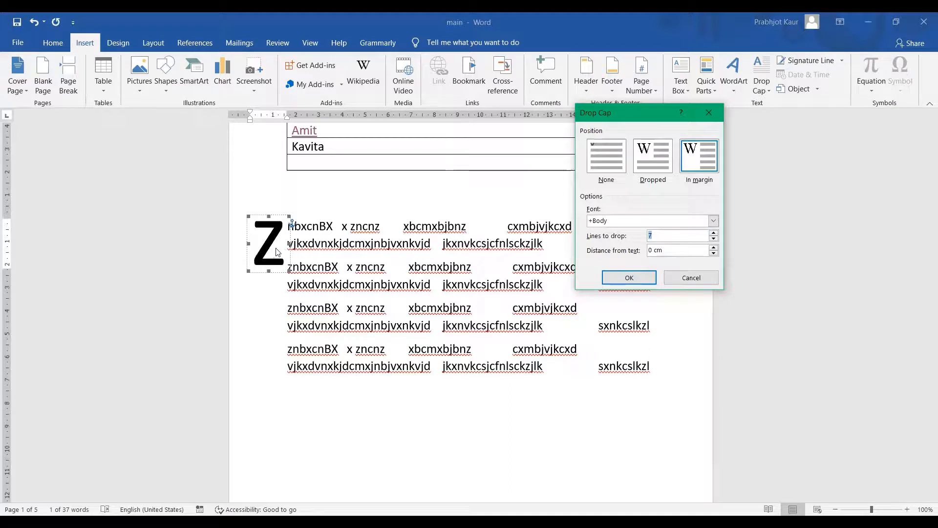
click(714, 247)
click(714, 247)
click(714, 247)
click(715, 247)
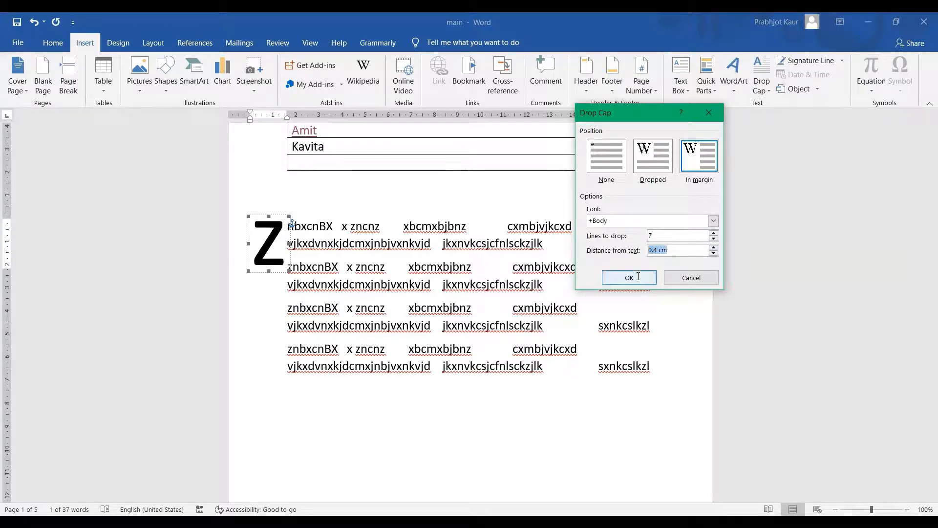
click(630, 277)
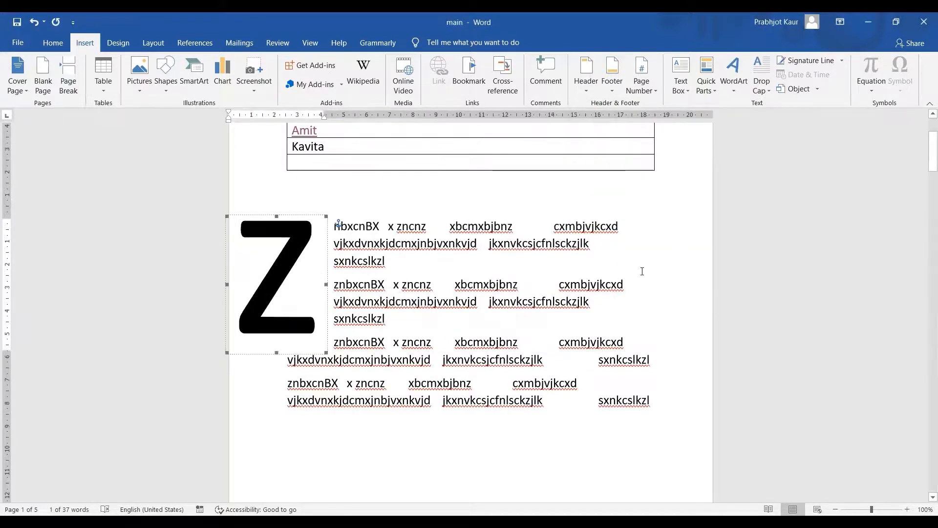
click(762, 84)
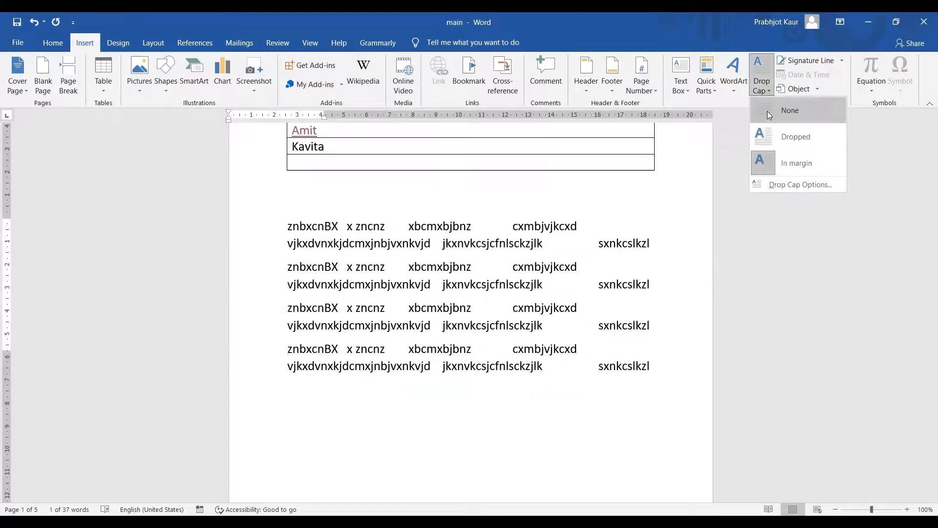
click(767, 112)
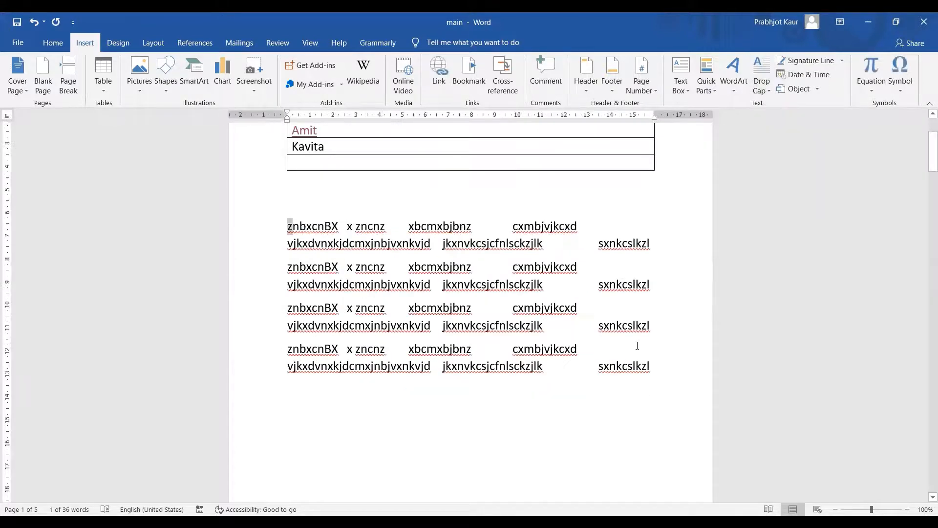
Add two new lines below the last filler paragraph and insert a new Bitmap Image object there
click(655, 369)
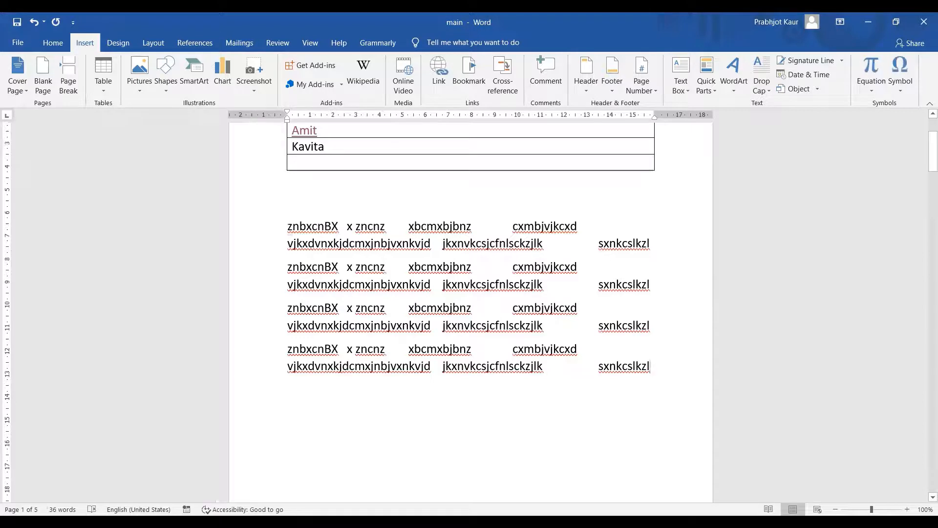
key(Return)
key(Return)
click(816, 93)
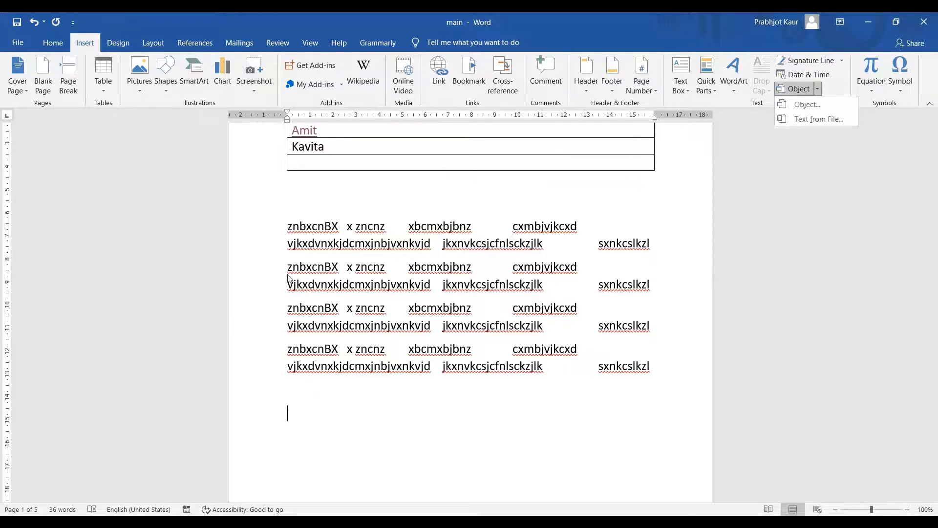
scroll(496, 271, down, 1)
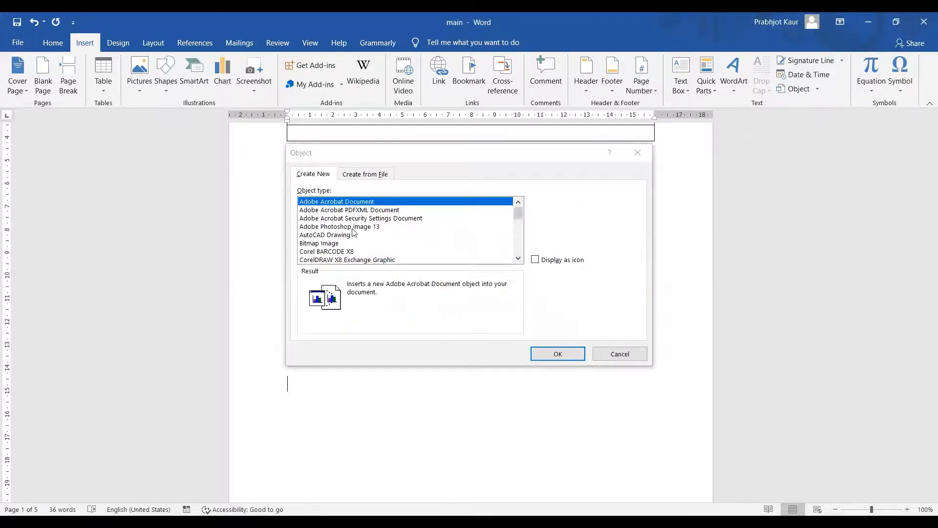
scroll(349, 251, down, 1)
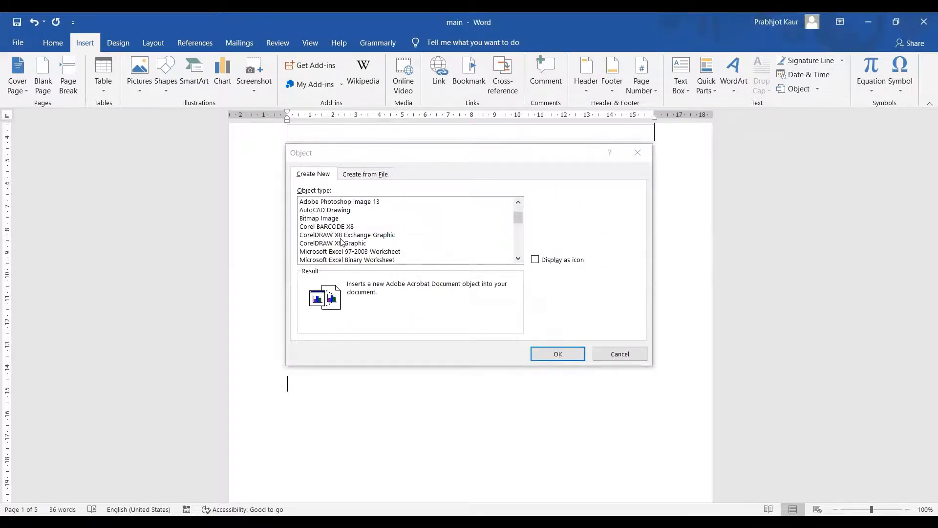
scroll(342, 242, down, 2)
scroll(334, 253, down, 1)
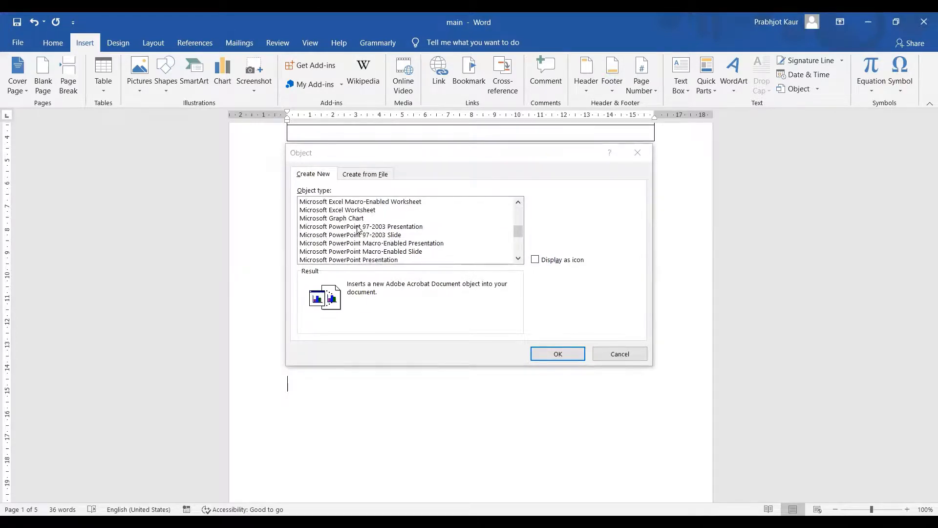
scroll(357, 226, up, 1)
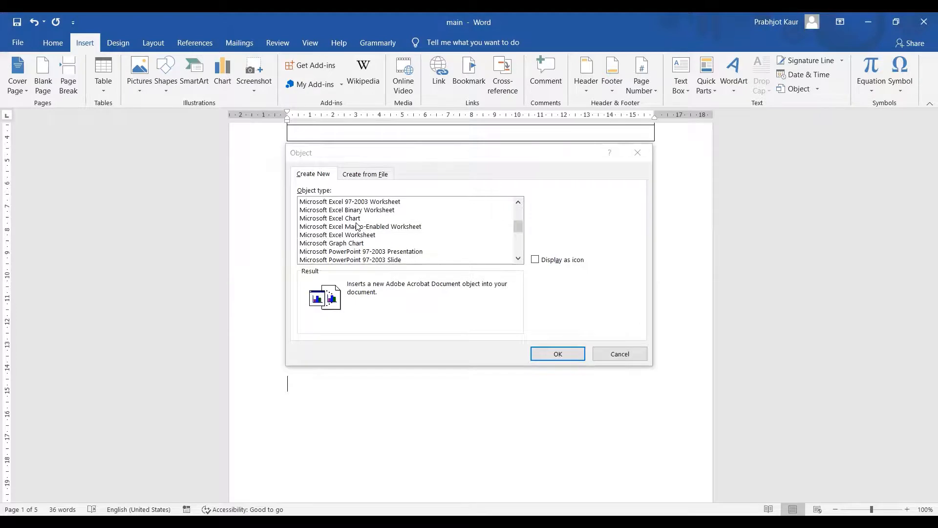
scroll(358, 226, up, 5)
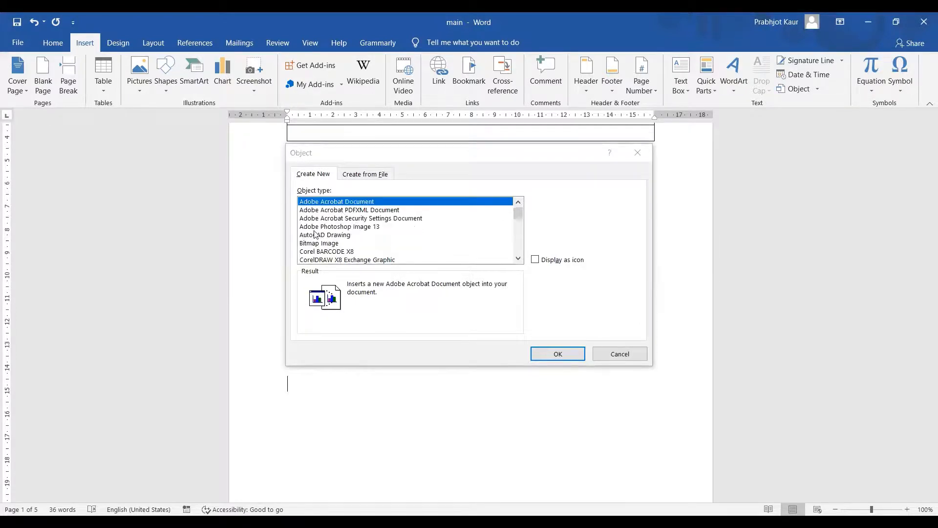
click(323, 243)
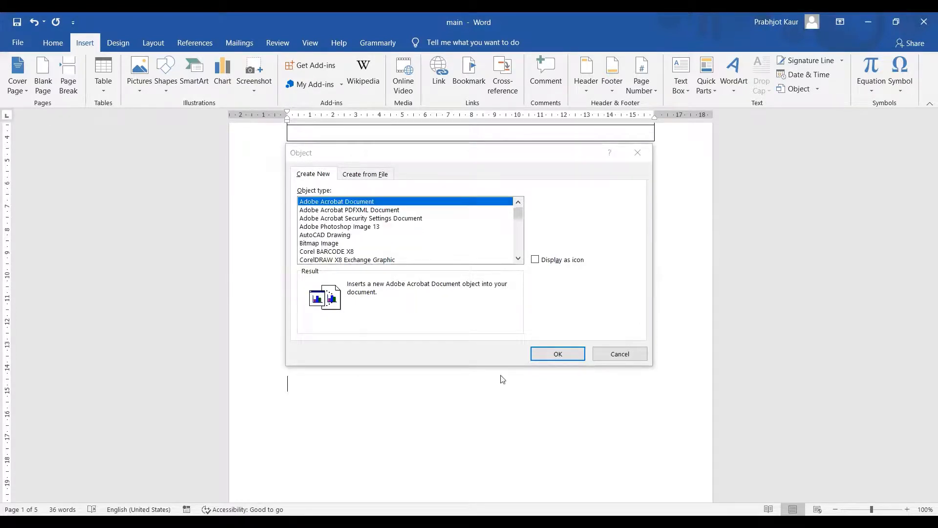
click(545, 359)
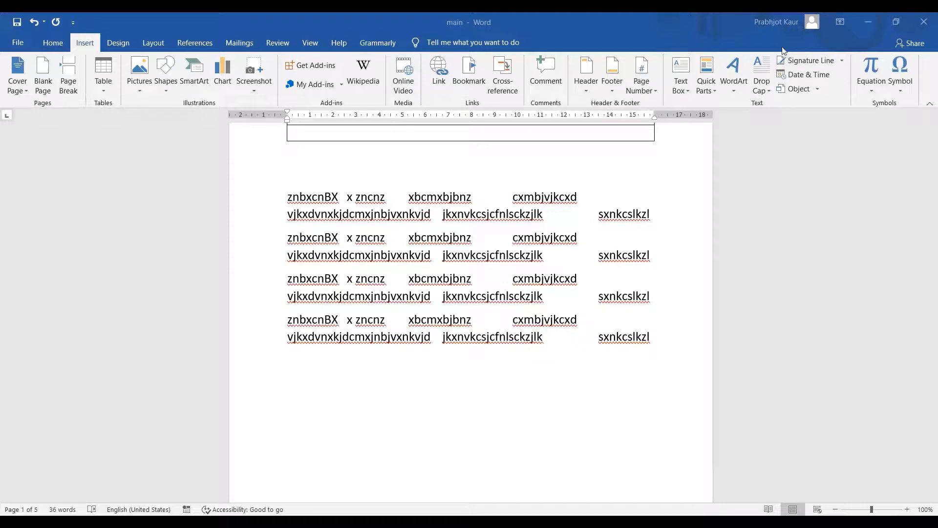
Locate and select the embedded handwritten "Paint 2" drawing on the following page to inspect it
scroll(467, 316, down, 2)
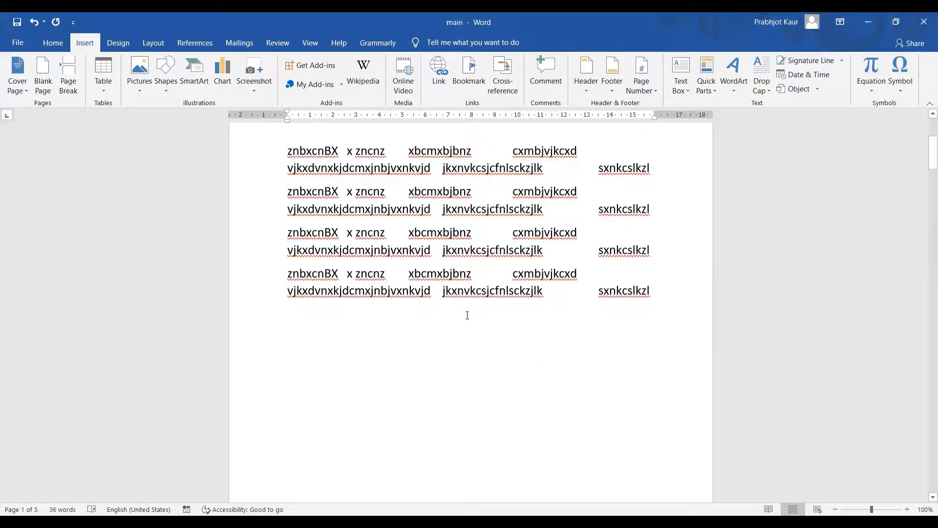
scroll(467, 315, down, 6)
scroll(468, 316, down, 15)
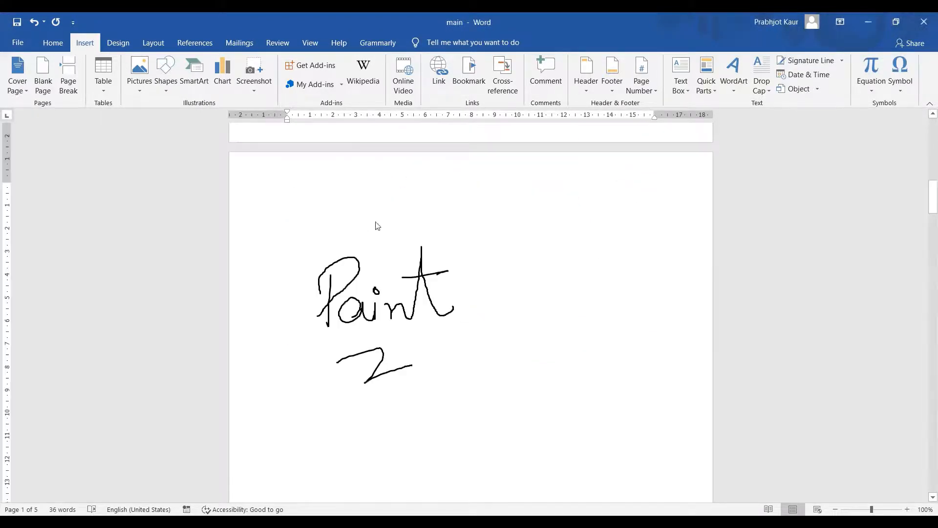
click(377, 224)
scroll(377, 224, down, 5)
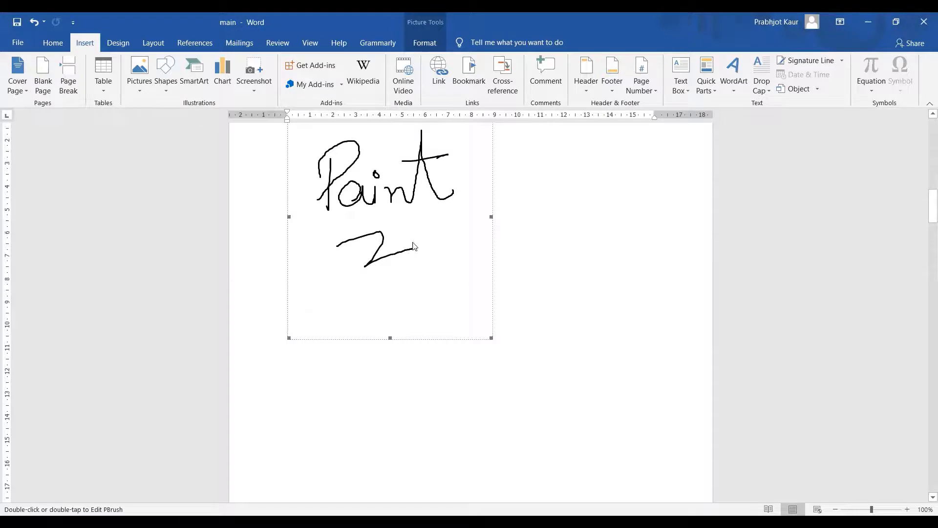
Enlarge the "Paint 2" drawing to about 10.9 cm high and 9.12 cm wide and activate the Crop tool for it
click(424, 43)
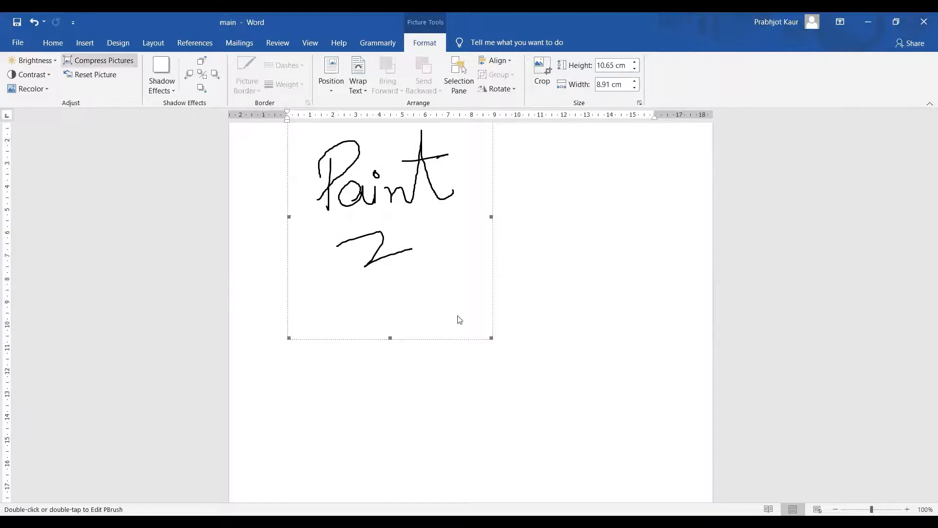
mouse_move(489, 337)
mouse_down()
mouse_move(482, 321)
mouse_move(494, 333)
mouse_up()
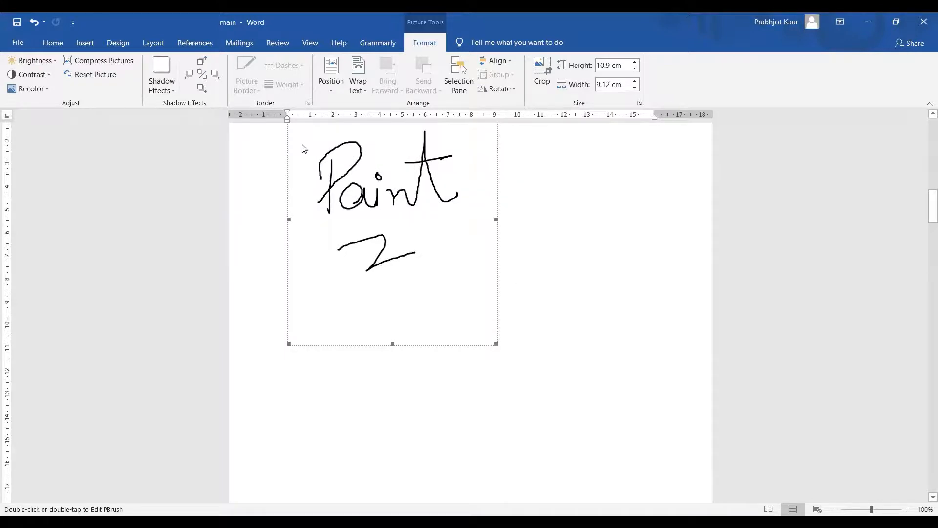
click(544, 78)
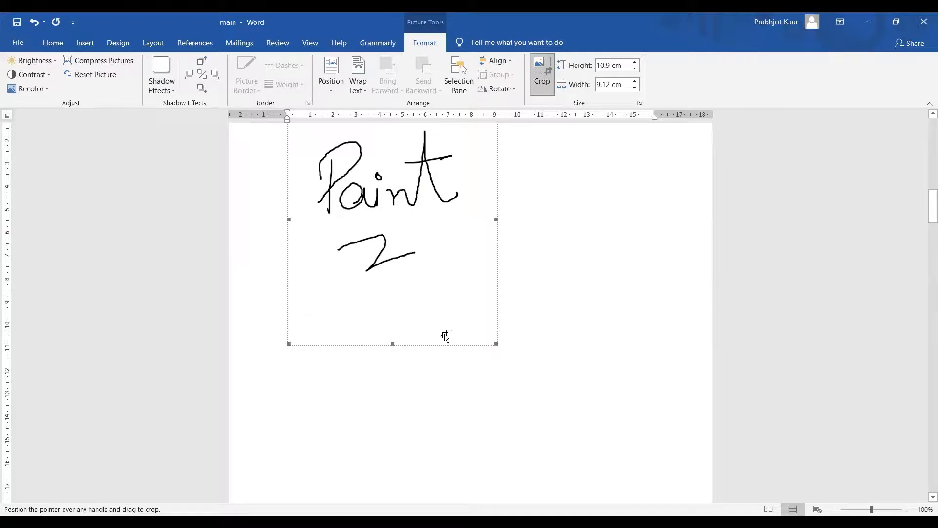
click(472, 301)
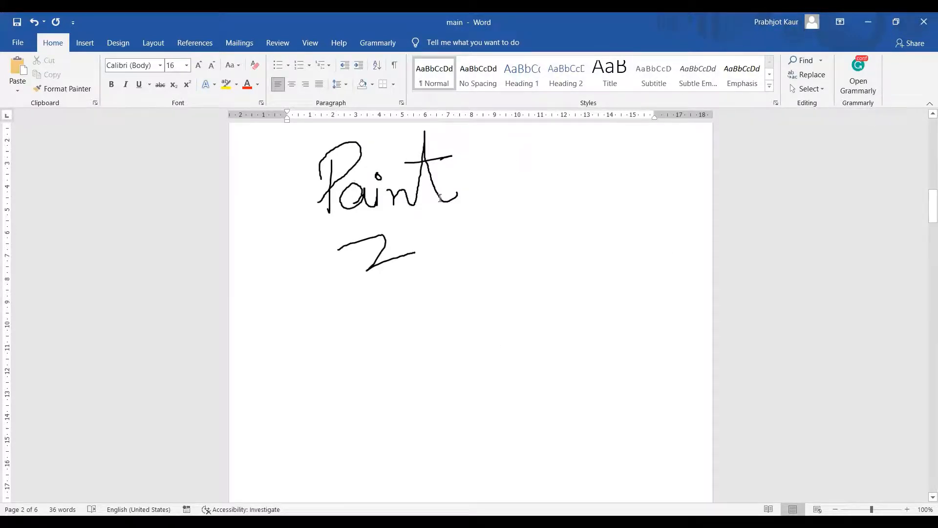
Crop the blank area off the upper-left corner of the "Paint 2" drawing to about 9.42 cm high and 8.04 cm wide
scroll(440, 172, up, 5)
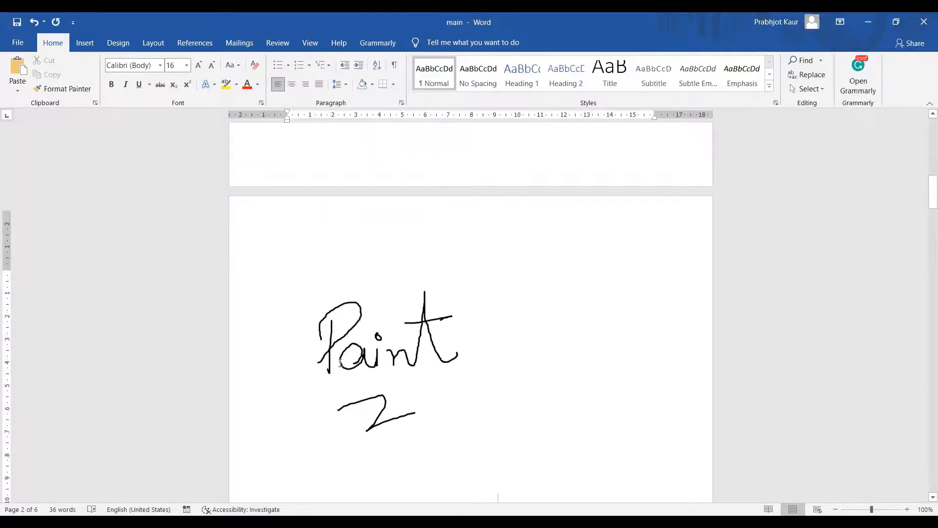
scroll(373, 373, up, 1)
click(377, 338)
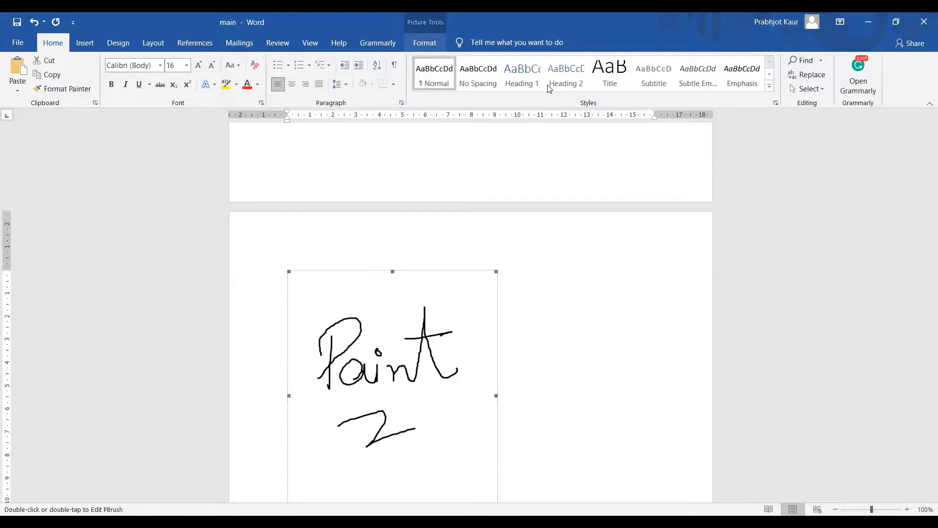
click(425, 44)
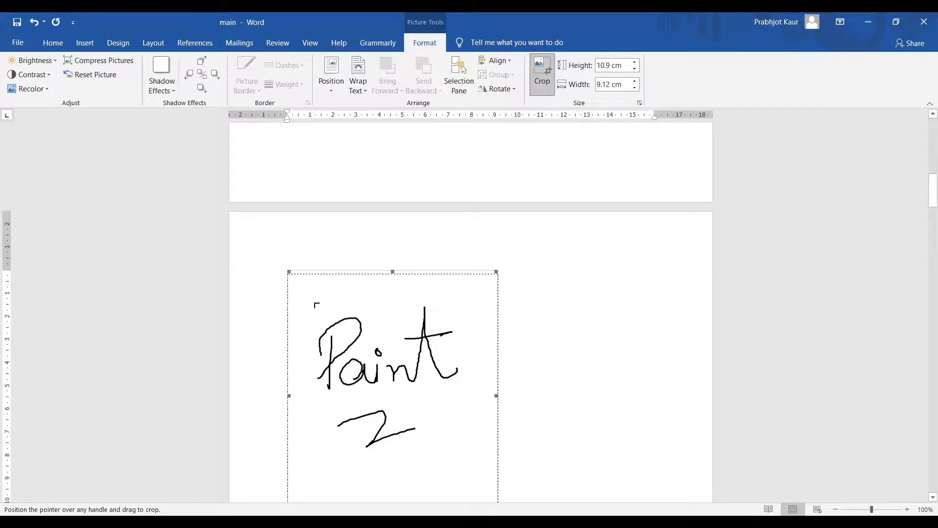
drag(314, 300, 318, 301)
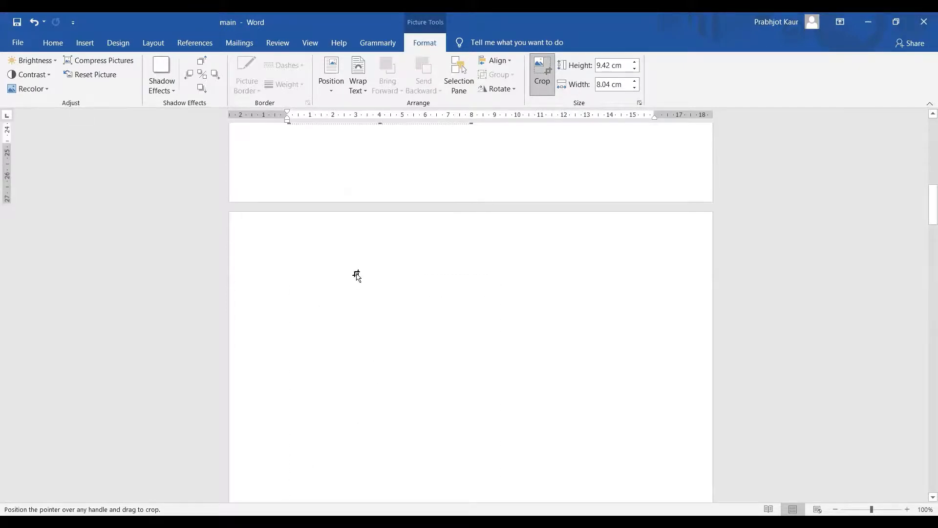
Crop the drawing's lower-right corner to about 6.65 by 6.39 cm and shrink the drawing to about 2.69 by 2.58 cm
scroll(357, 275, up, 3)
scroll(356, 267, up, 4)
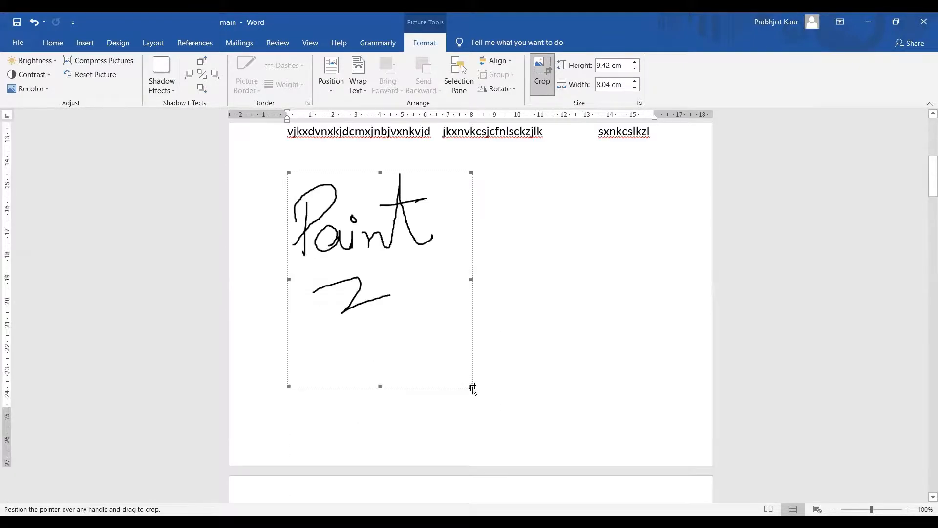
drag(430, 335, 433, 322)
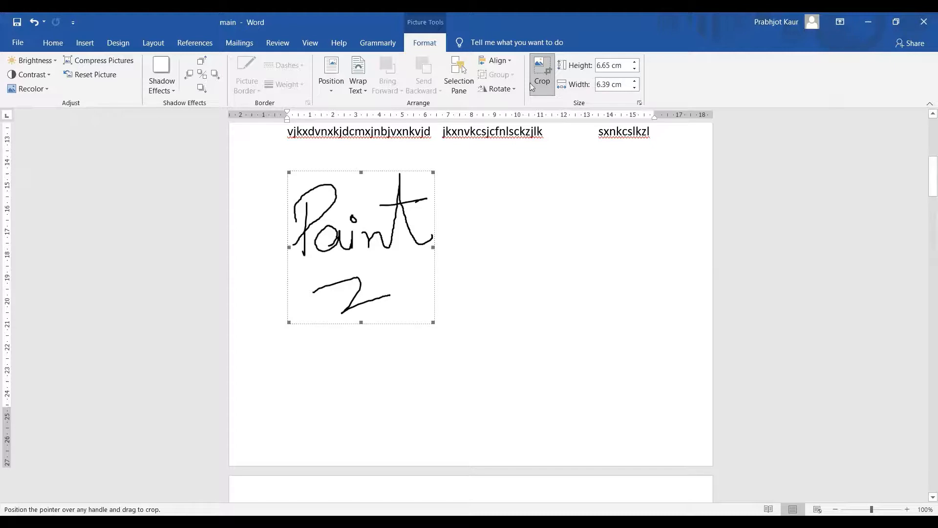
key(Escape)
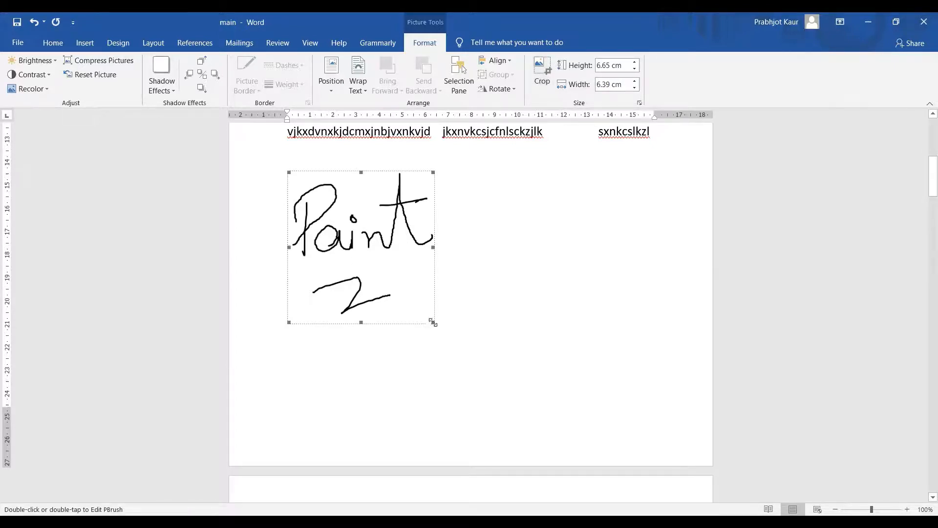
drag(433, 322, 374, 260)
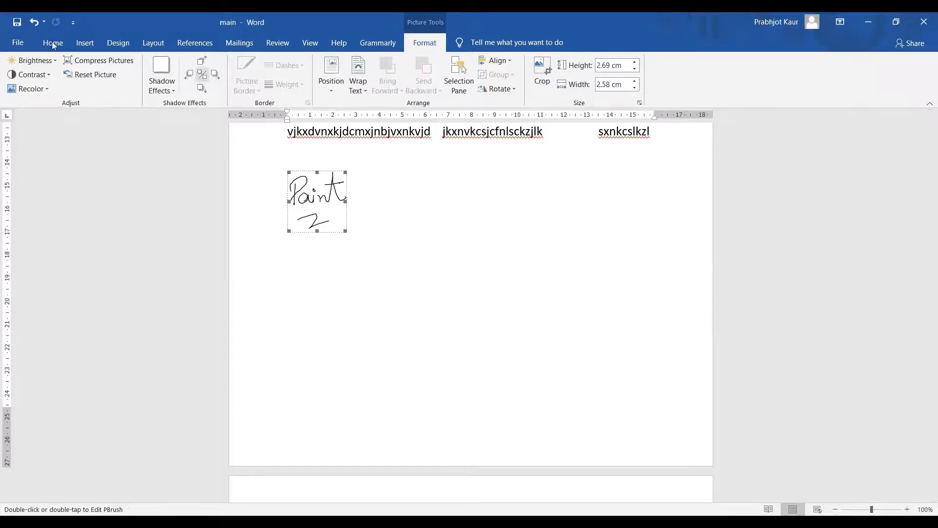
Insert the Word file "main" from the Desktop as an object created from a file, without linking or an icon
click(86, 44)
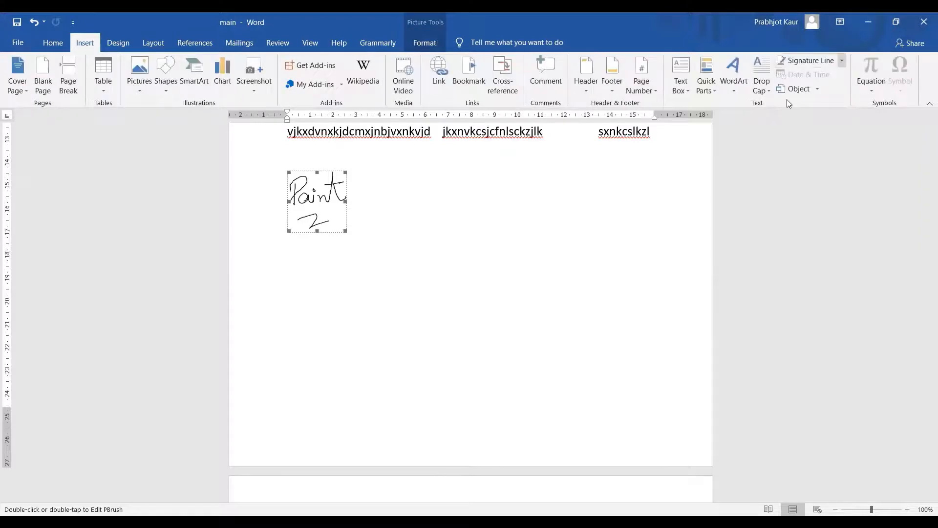
click(806, 90)
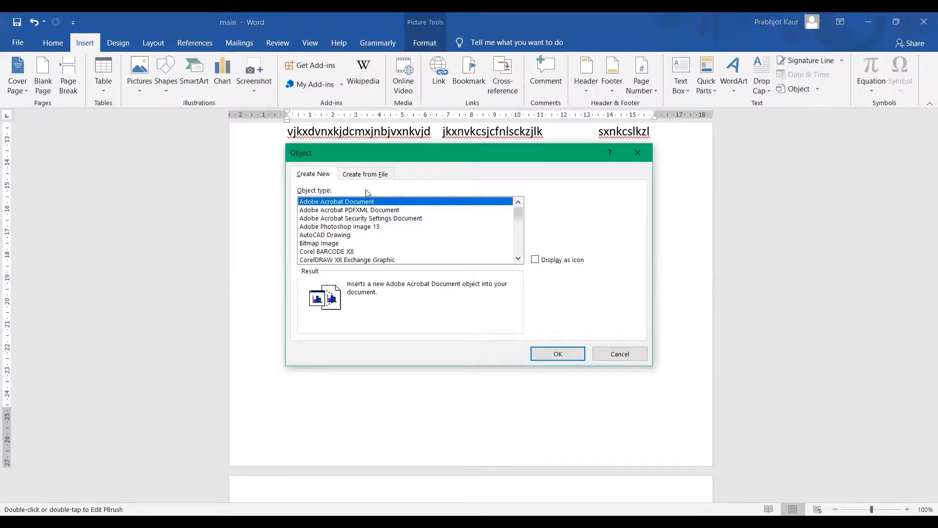
click(366, 175)
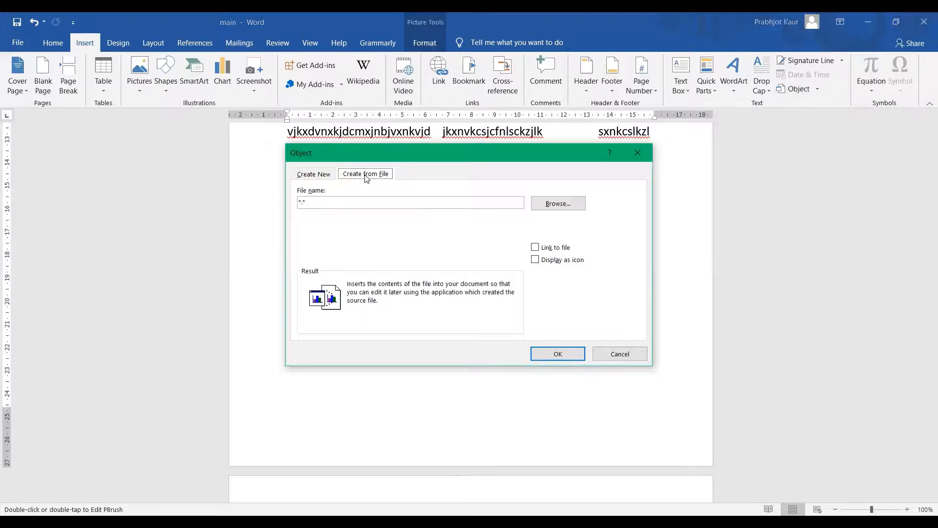
click(559, 206)
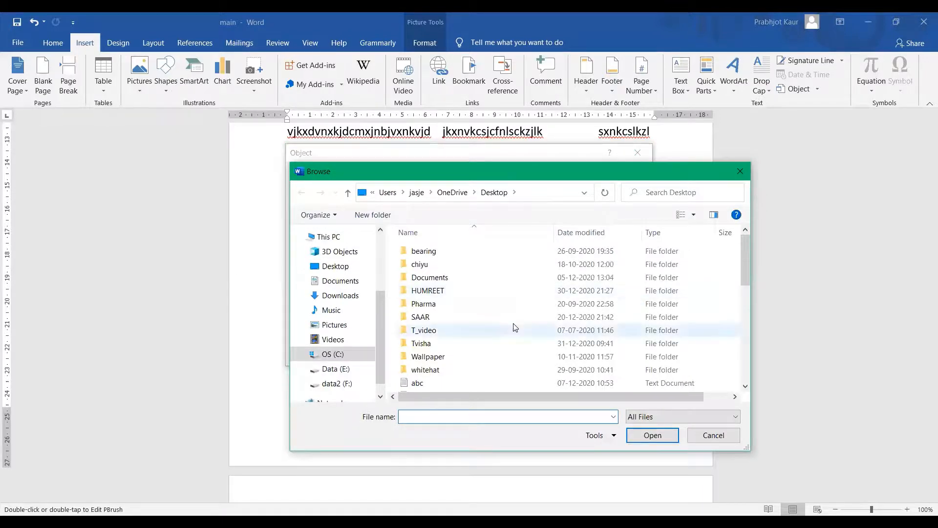
scroll(489, 353, down, 3)
scroll(490, 358, down, 2)
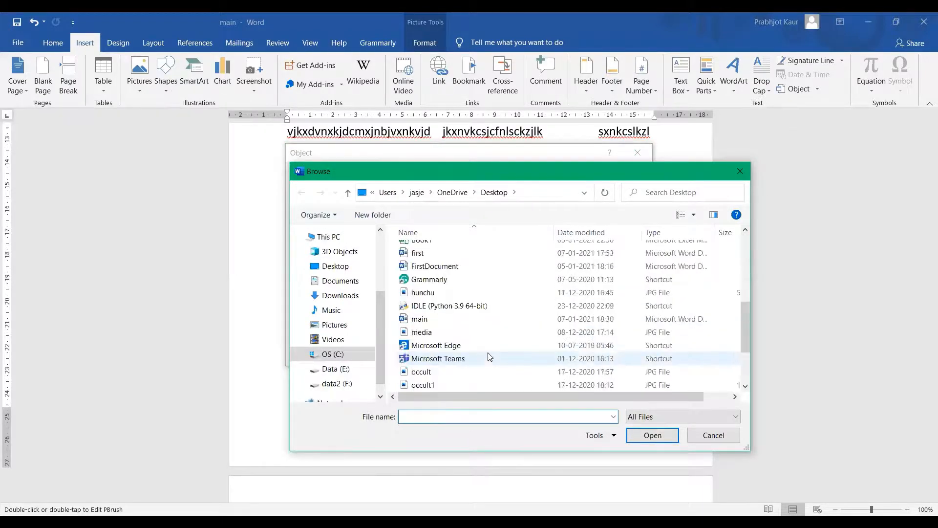
scroll(488, 359, down, 1)
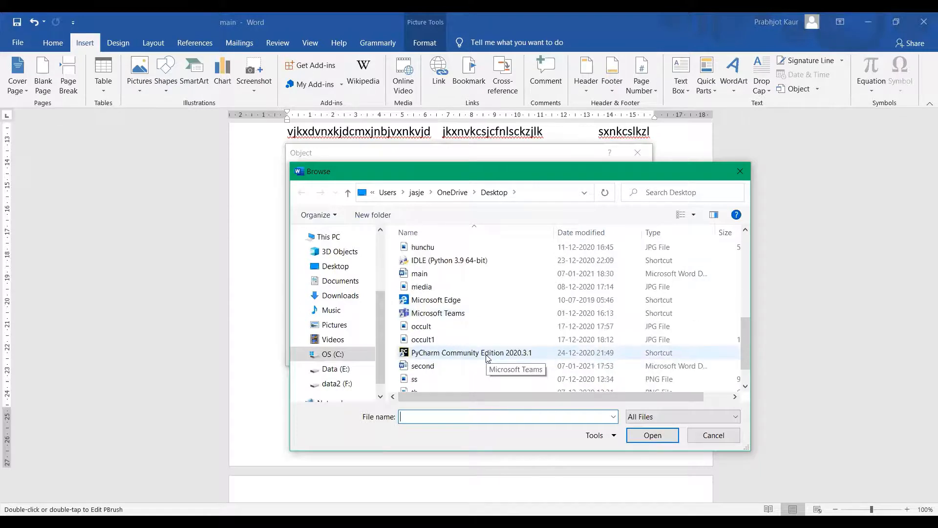
click(437, 274)
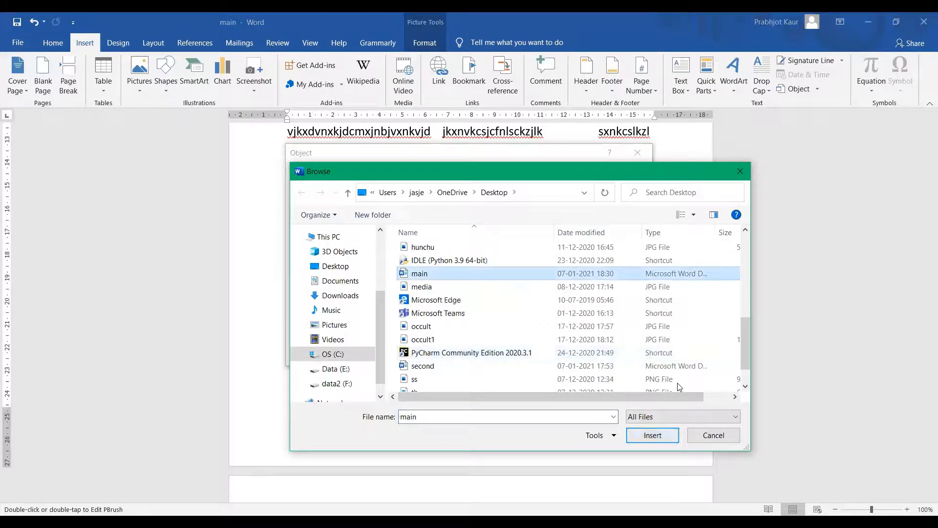
scroll(610, 337, down, 1)
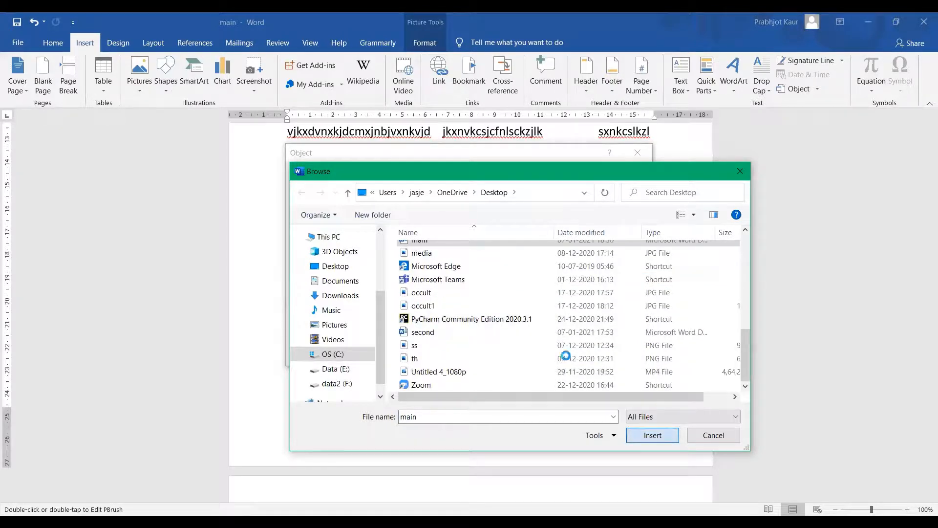
key(ctrl+Return)
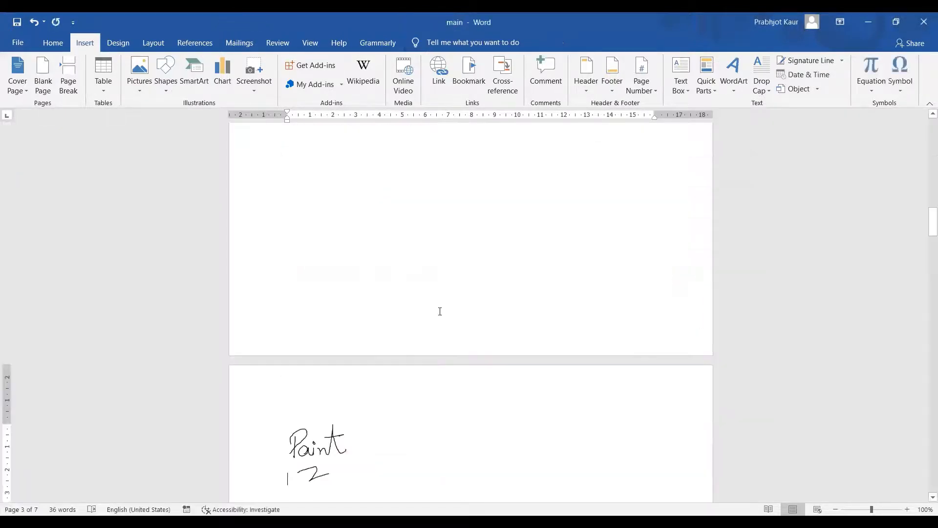
Look through the first pages to compare the embedded content of the "main" file with the original text, table and drawing
scroll(459, 297, up, 5)
scroll(454, 300, down, 4)
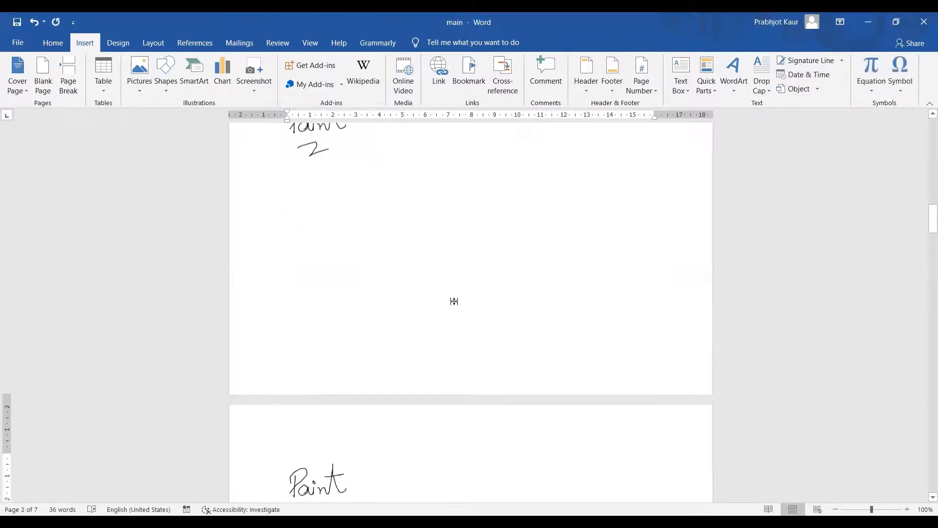
scroll(468, 29, down, 3)
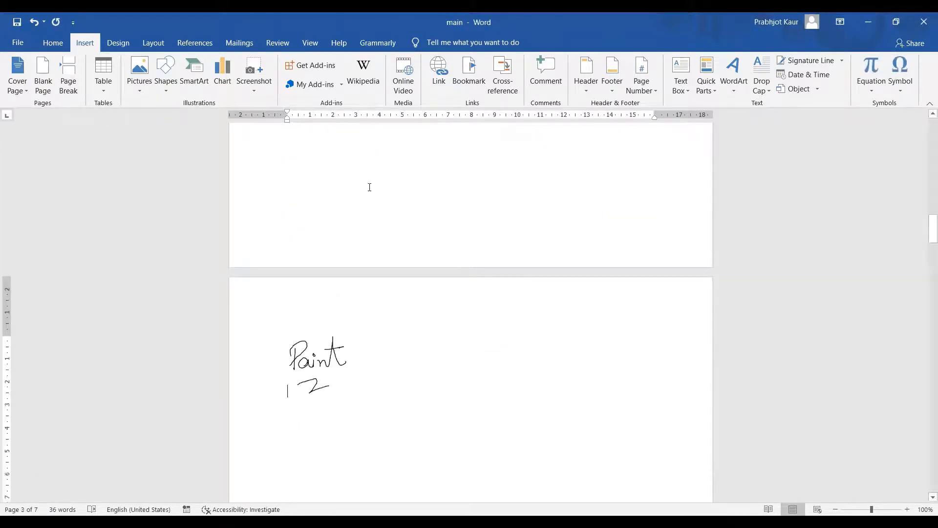
scroll(418, 356, down, 4)
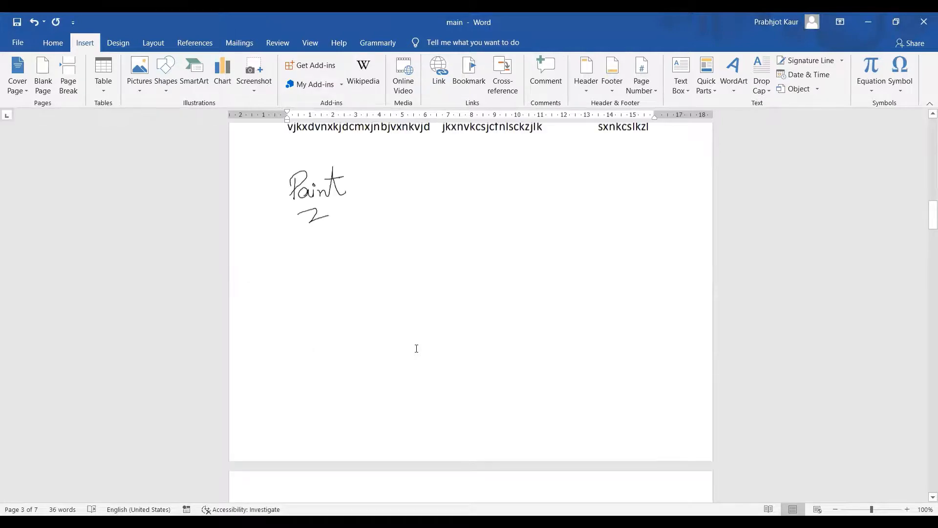
scroll(417, 345, up, 8)
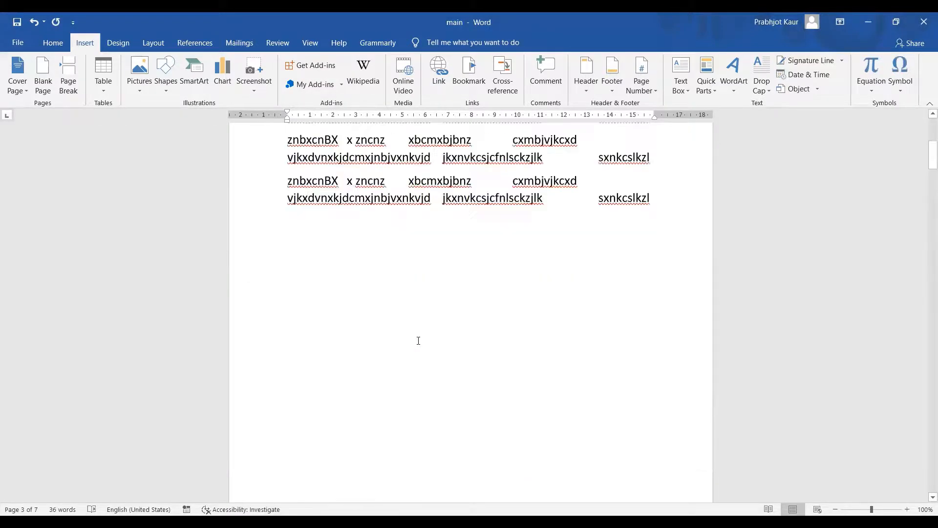
scroll(418, 340, down, 7)
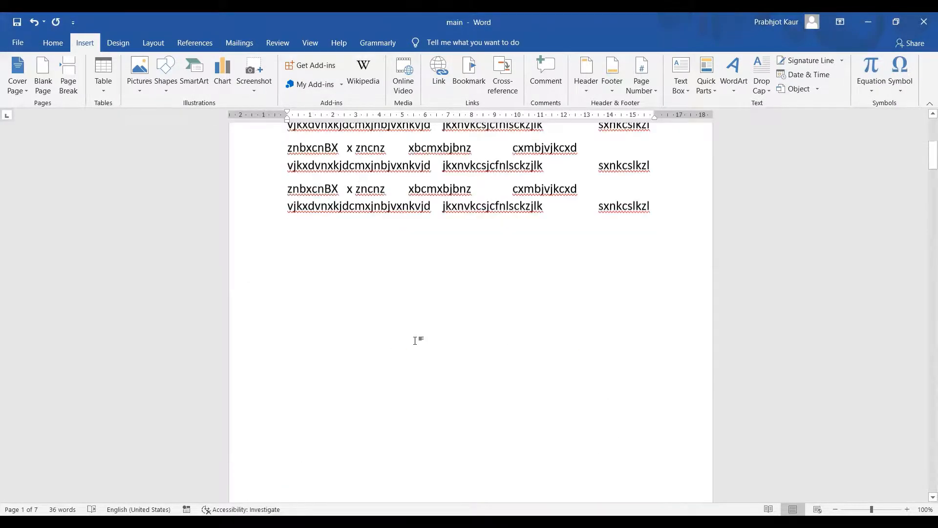
scroll(417, 339, up, 10)
scroll(416, 339, down, 9)
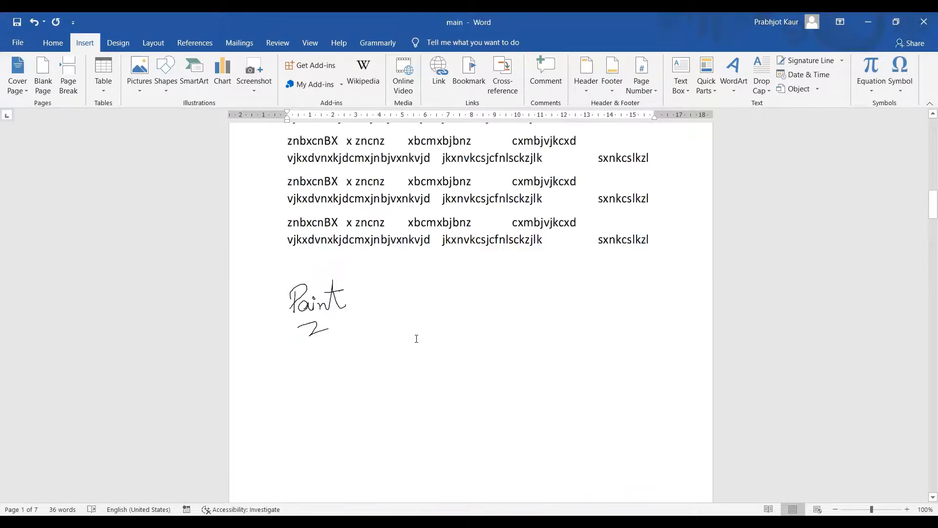
scroll(417, 347, up, 1)
scroll(418, 349, up, 1)
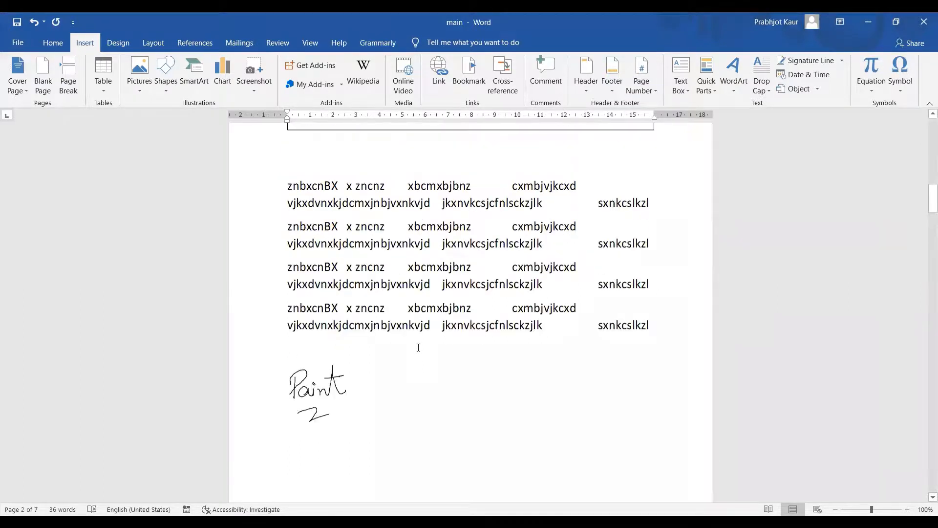
scroll(419, 348, up, 5)
scroll(418, 347, down, 8)
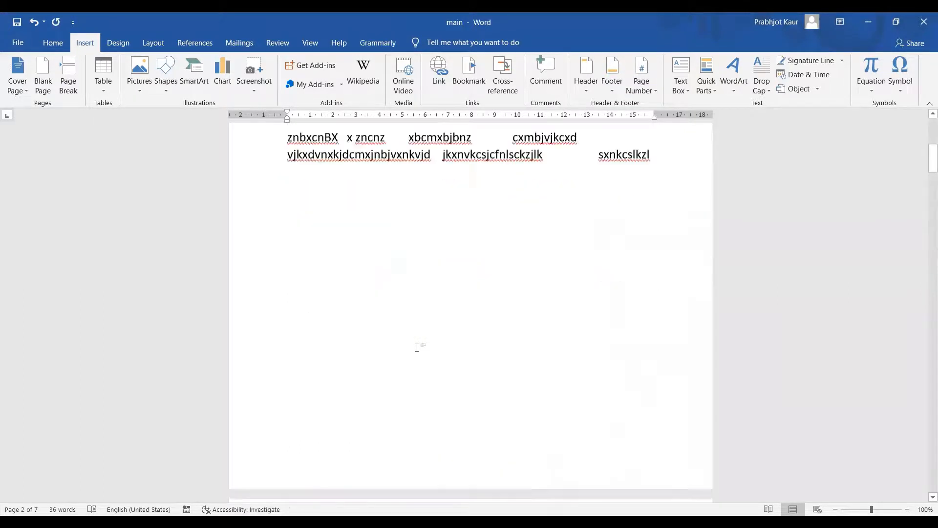
scroll(417, 347, up, 2)
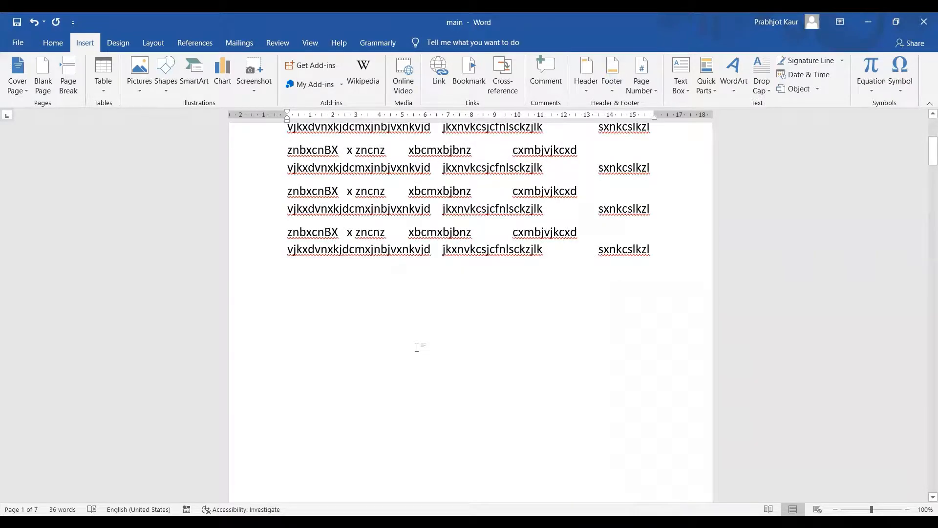
scroll(418, 348, up, 1)
scroll(418, 347, up, 3)
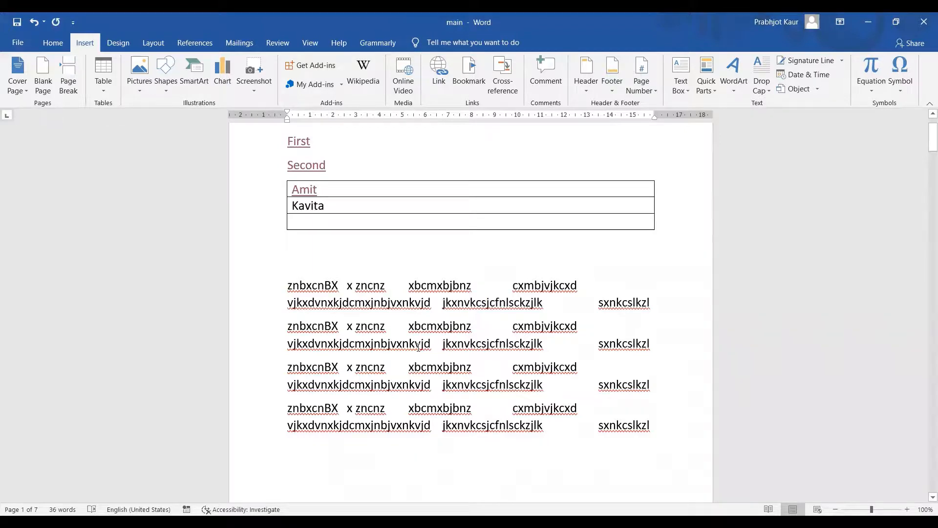
scroll(418, 348, up, 2)
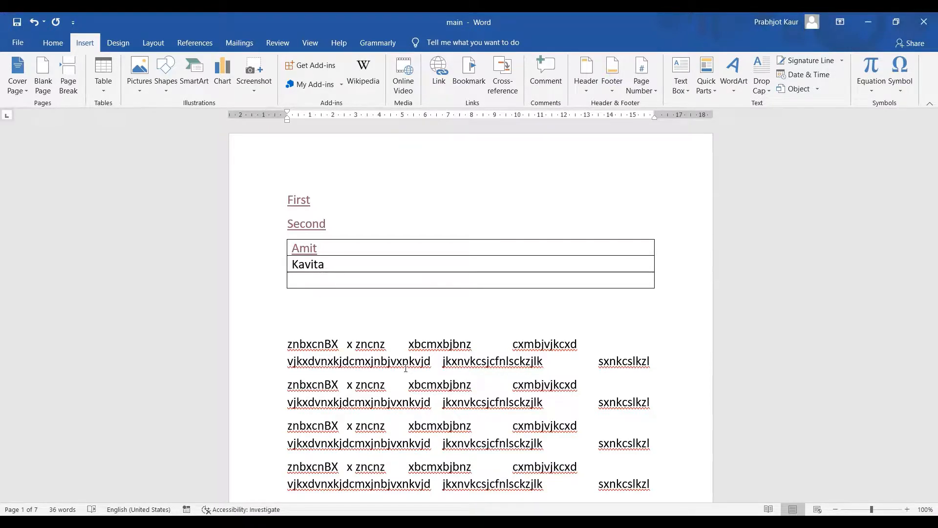
Insert a new Microsoft Excel Worksheet object on a new line below the last paragraph, without displaying it as an icon
scroll(482, 496, down, 5)
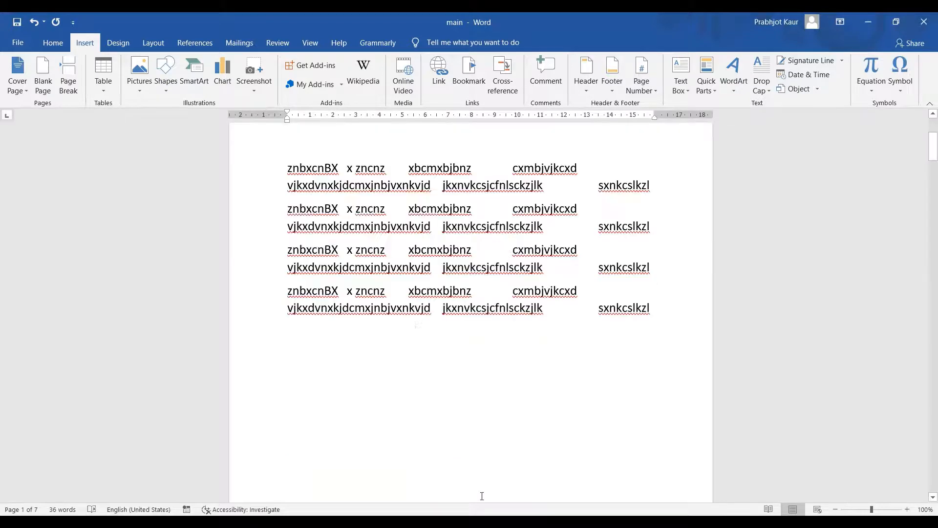
scroll(570, 218, down, 3)
click(667, 191)
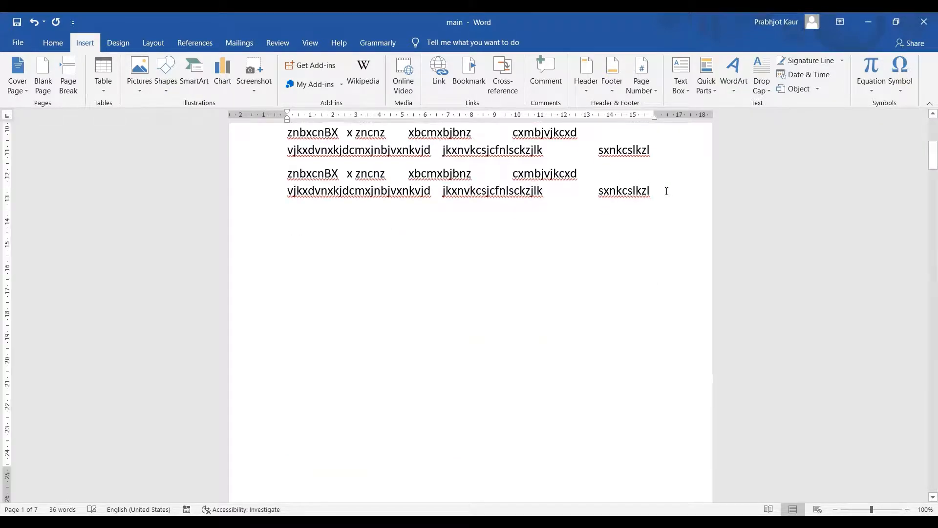
key(Return)
click(795, 89)
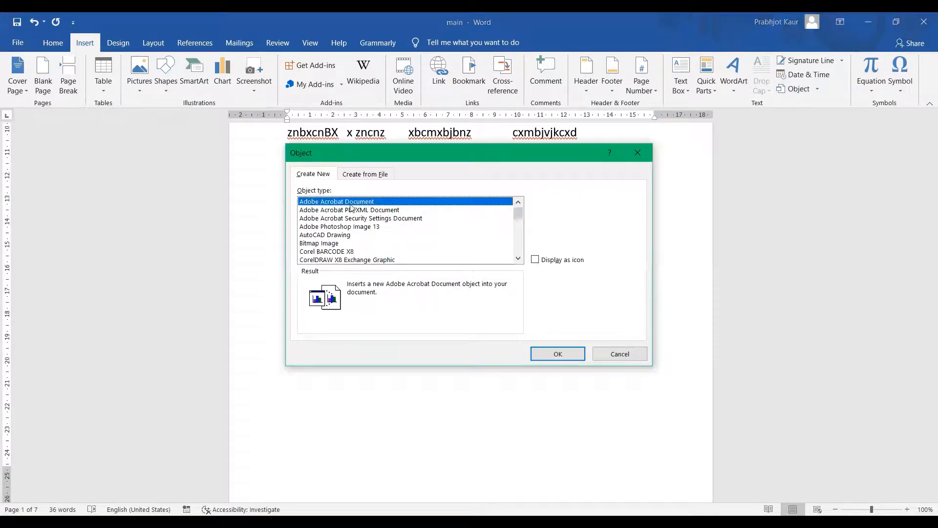
scroll(355, 251, down, 1)
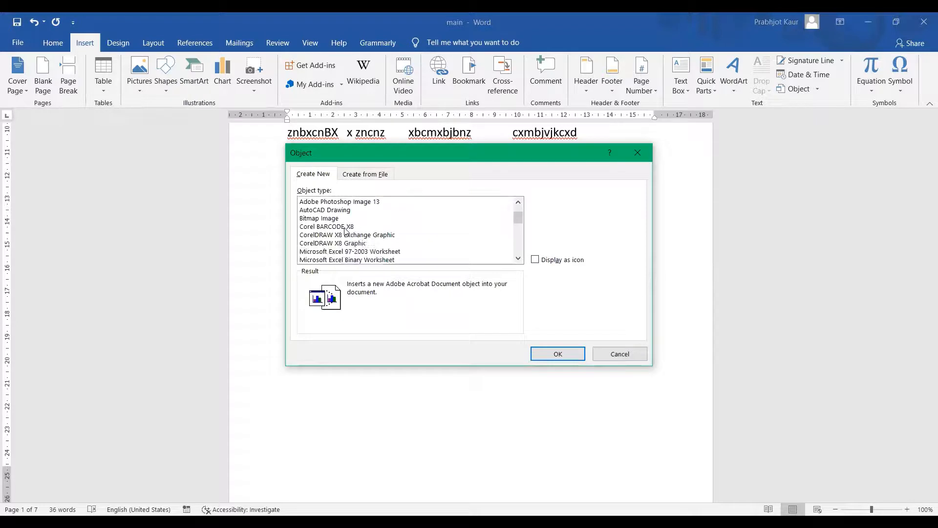
scroll(351, 249, down, 1)
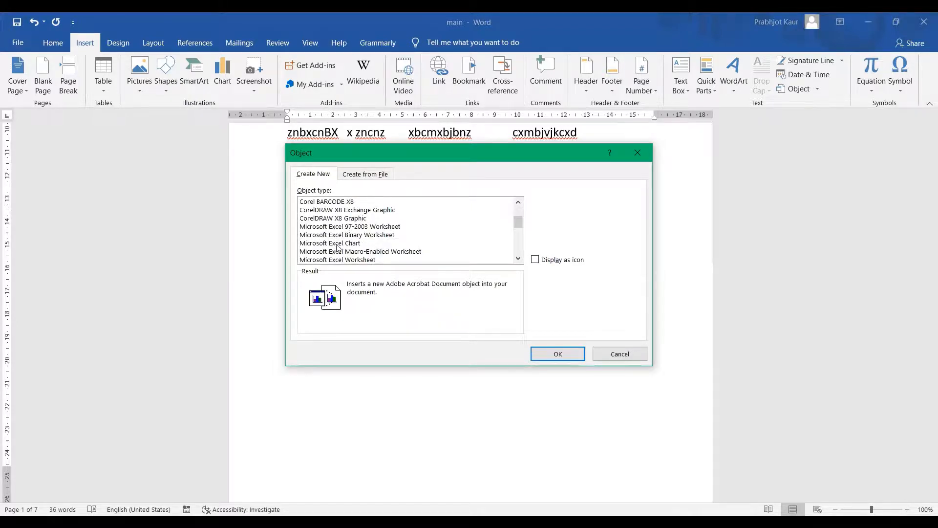
click(356, 261)
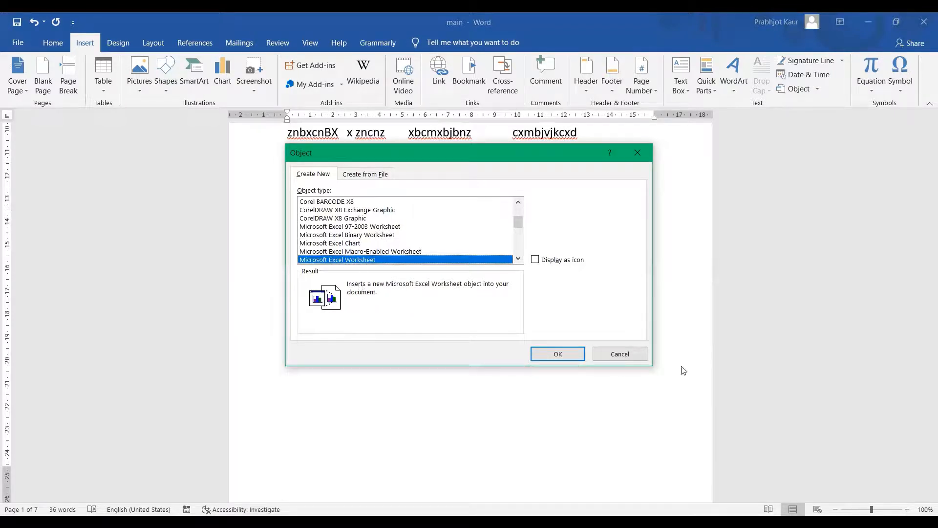
click(569, 353)
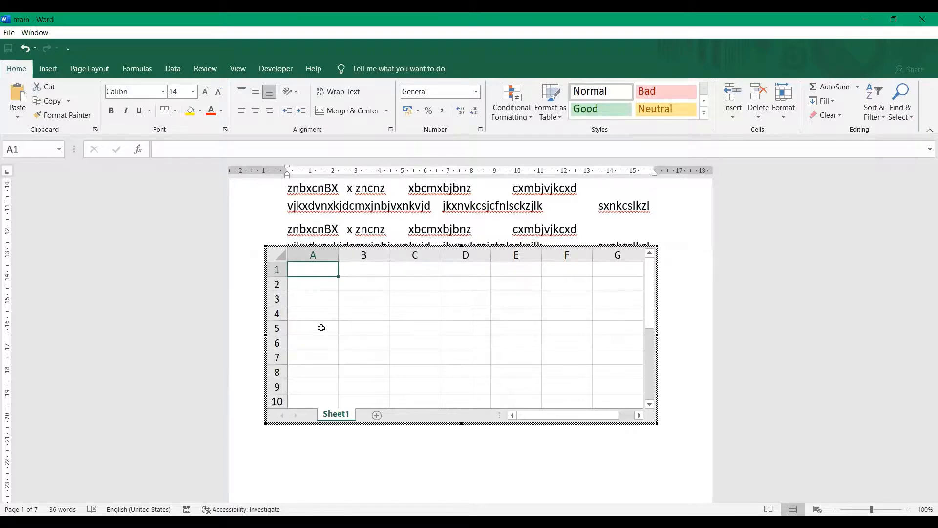
Fill the embedded worksheet with "hdgsjgdh" in A1, "jdsjf" in B1, "snabsc" in A2 and "xncms" in A3, and return to the document
text(hdgsjgdh)
key(Tab)
text(jdsjf)
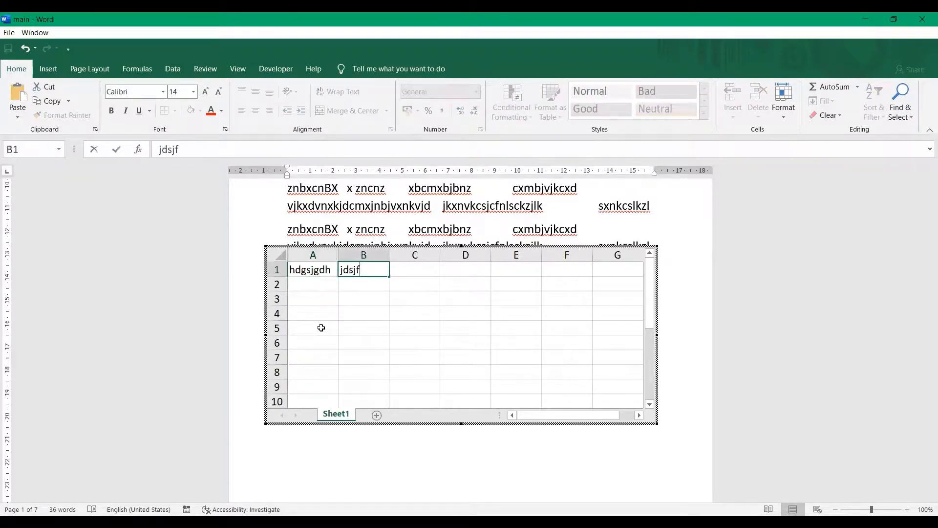
key(Return)
text(snabsc)
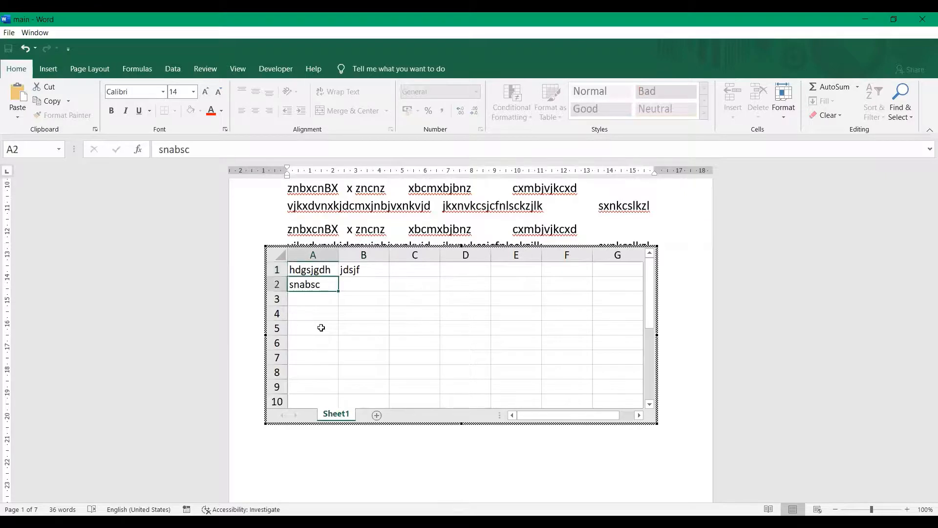
key(Return)
text(xncms)
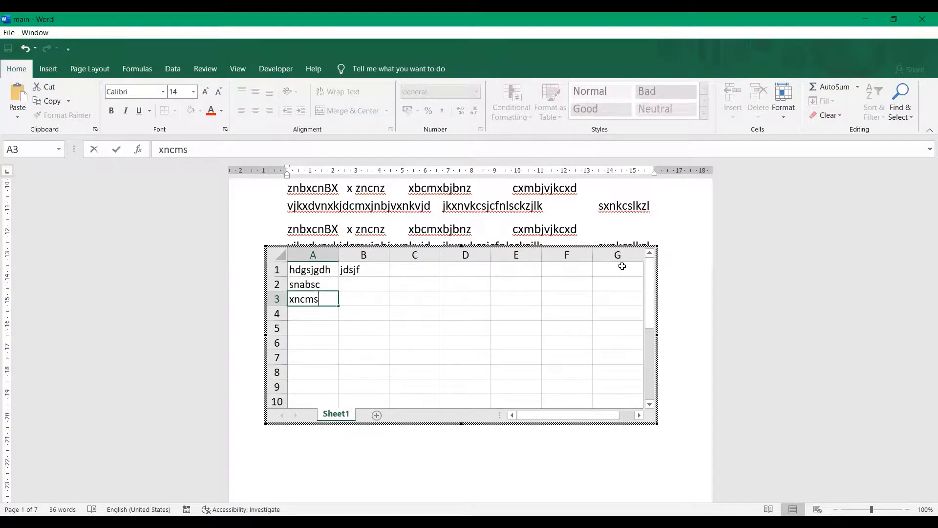
click(689, 259)
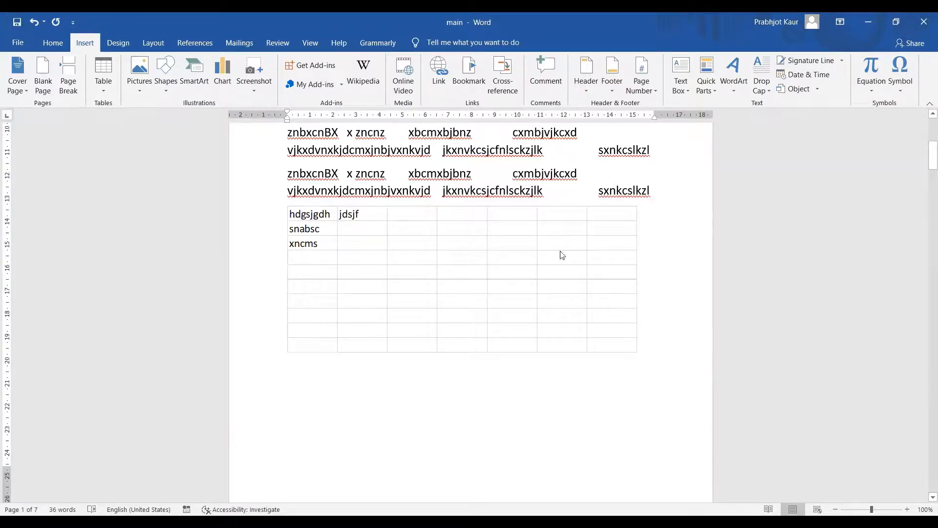
Start inserting another object below the embedded worksheet, created from an existing file, and browse for that file
click(589, 296)
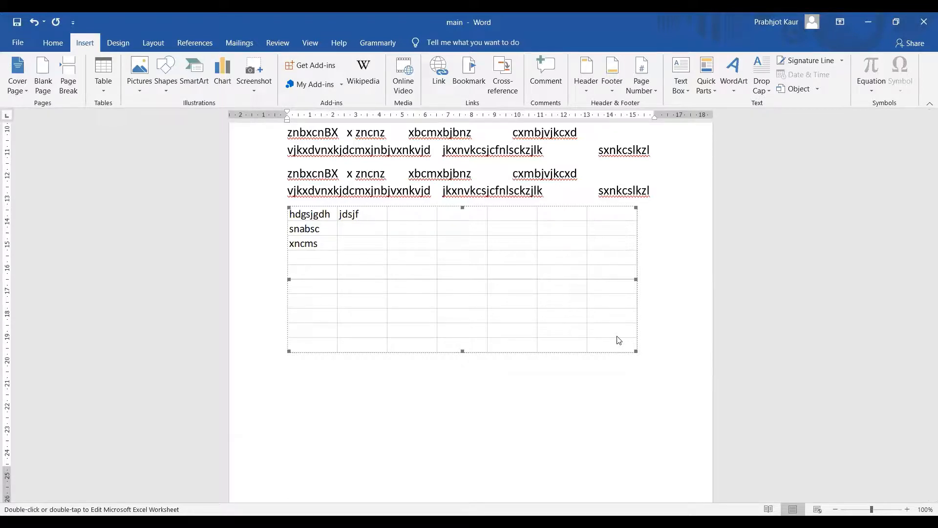
click(643, 356)
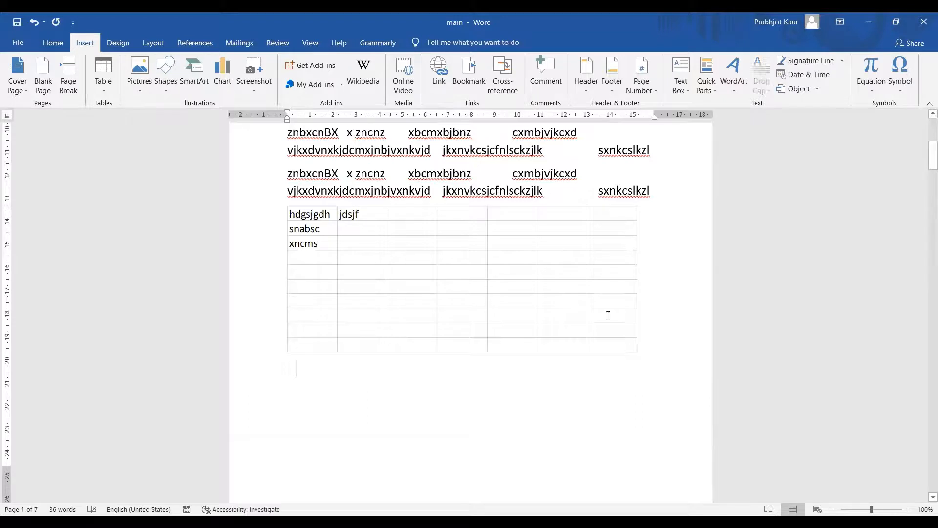
click(818, 89)
click(820, 106)
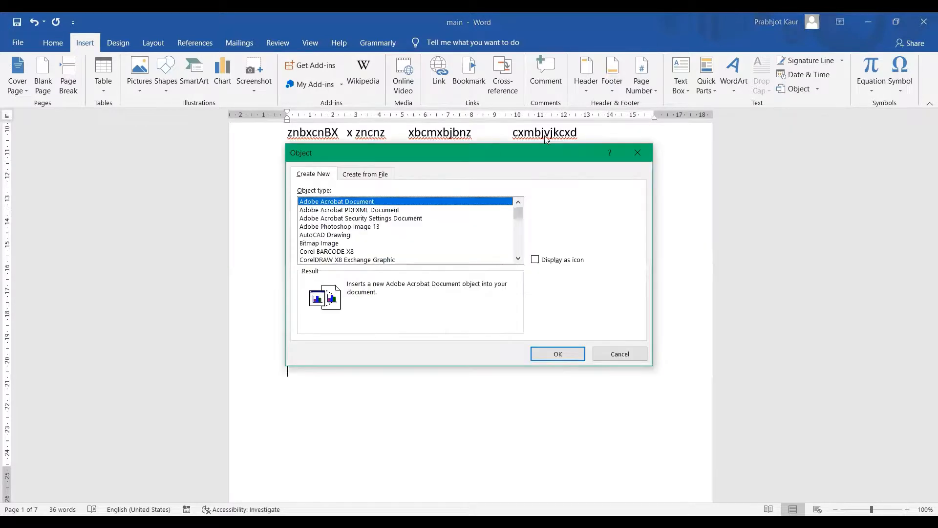
scroll(391, 234, down, 2)
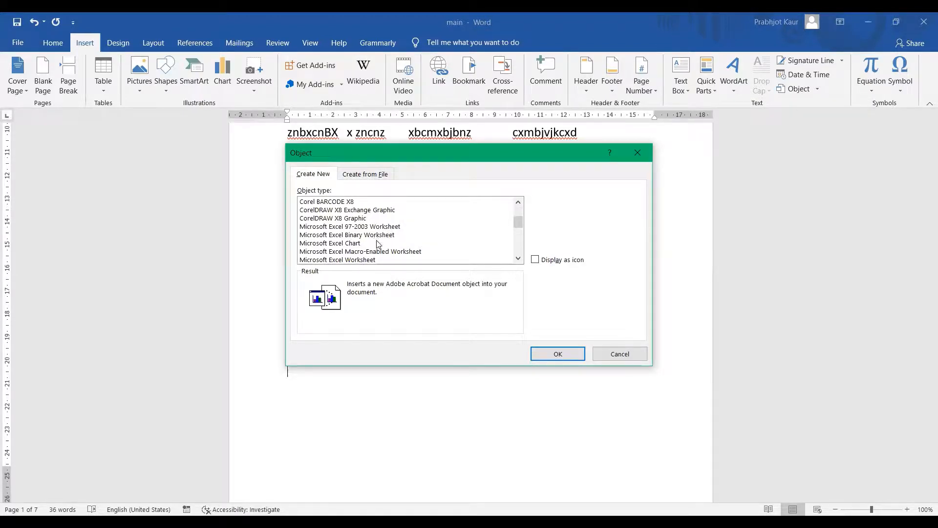
click(377, 261)
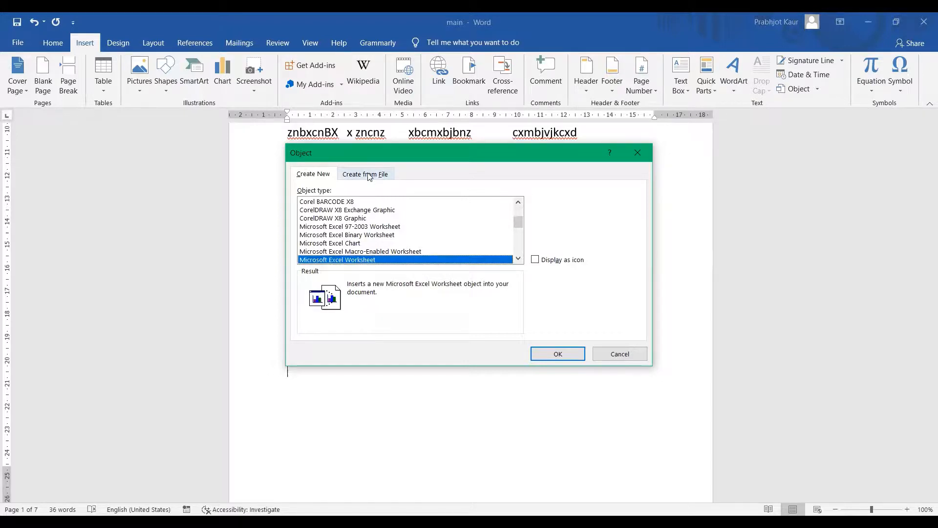
click(369, 177)
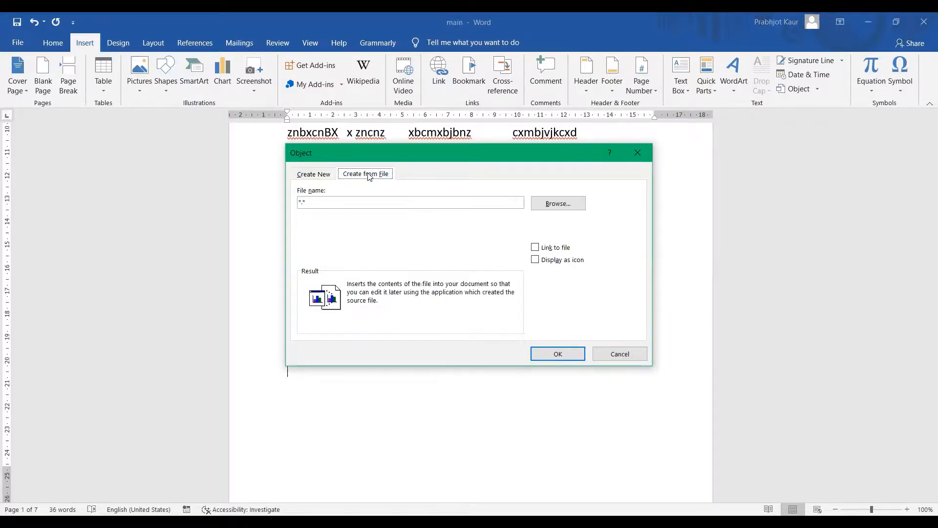
click(558, 204)
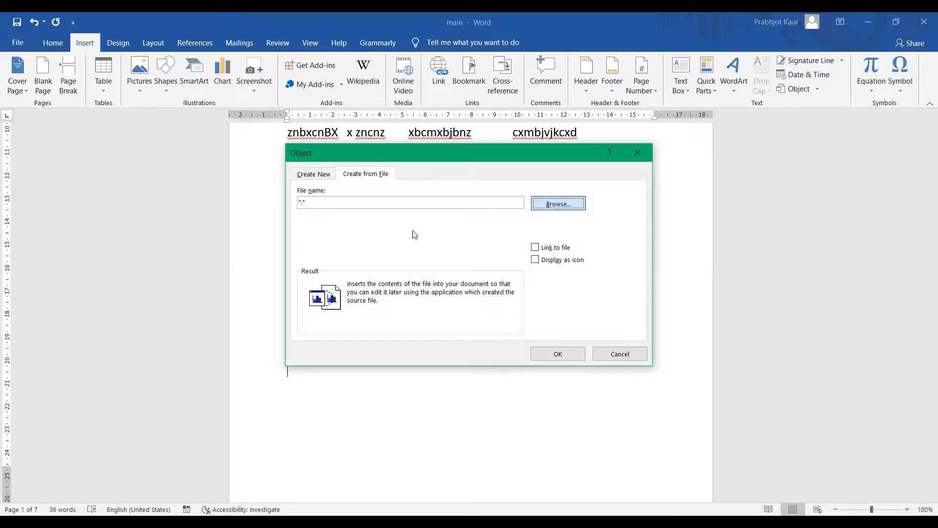
Try to insert the "Sales" workbook from the Excel Macros folder on drive E, without linking or an icon
scroll(426, 325, down, 6)
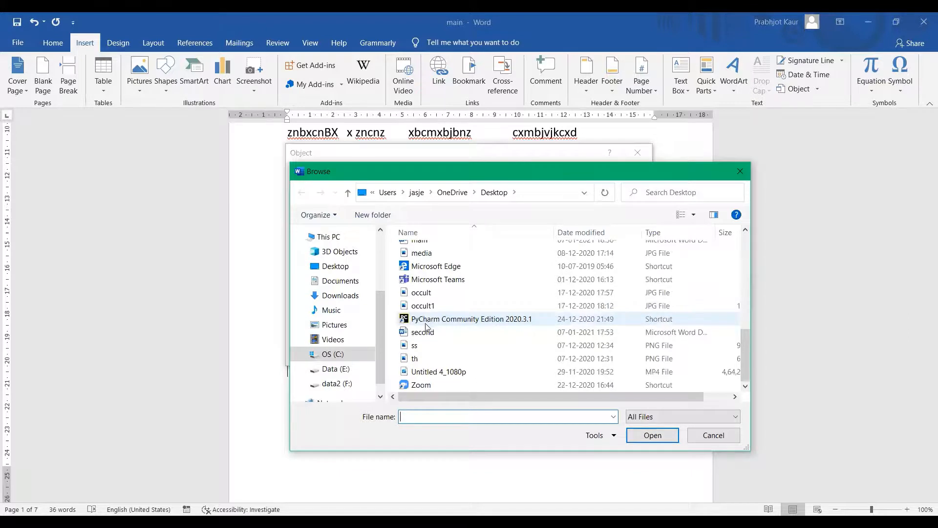
click(338, 370)
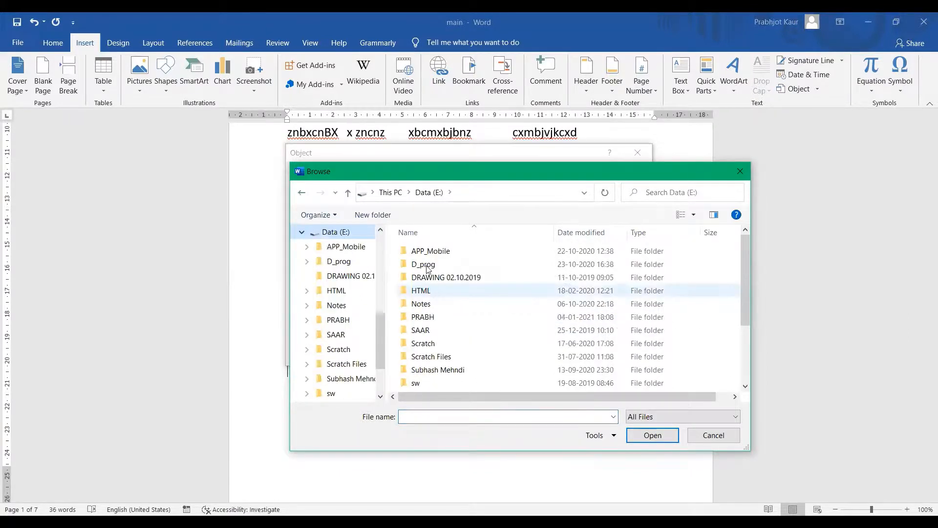
click(424, 320)
double_click(423, 317)
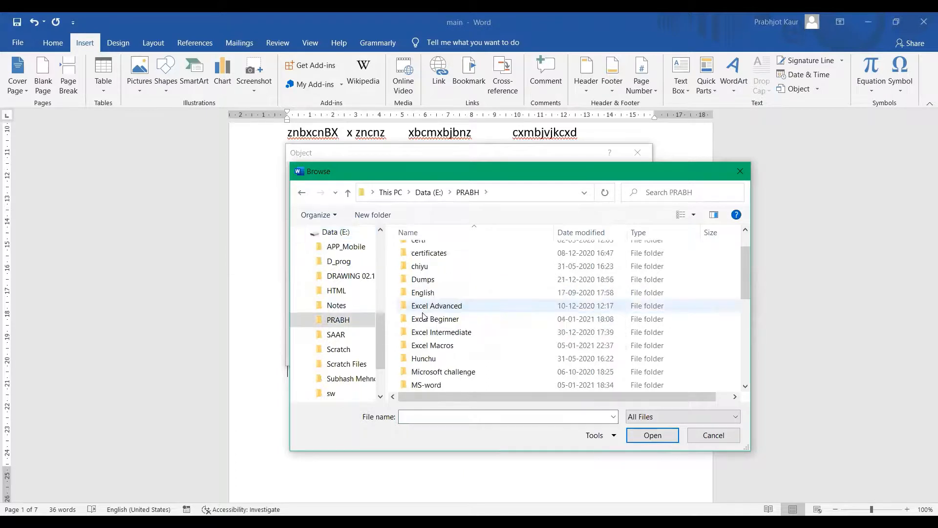
scroll(423, 316, down, 3)
scroll(423, 316, up, 1)
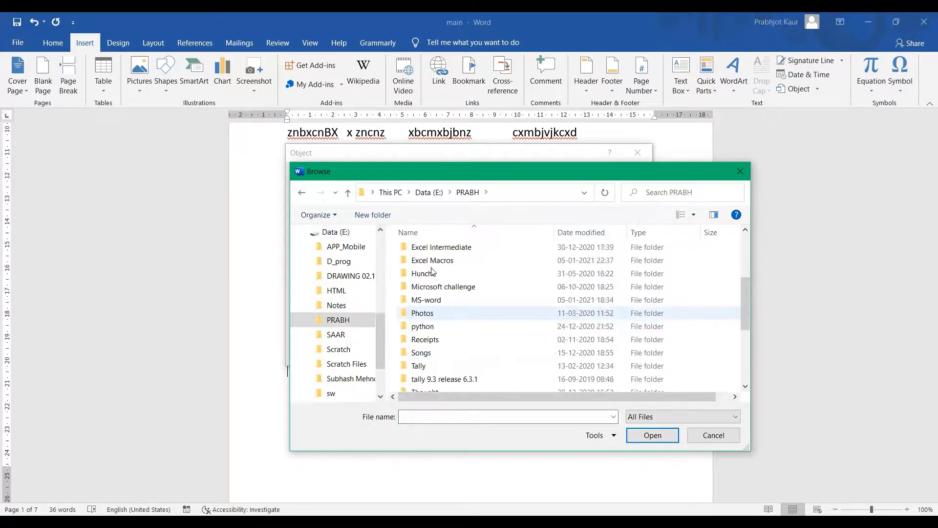
click(434, 262)
double_click(439, 261)
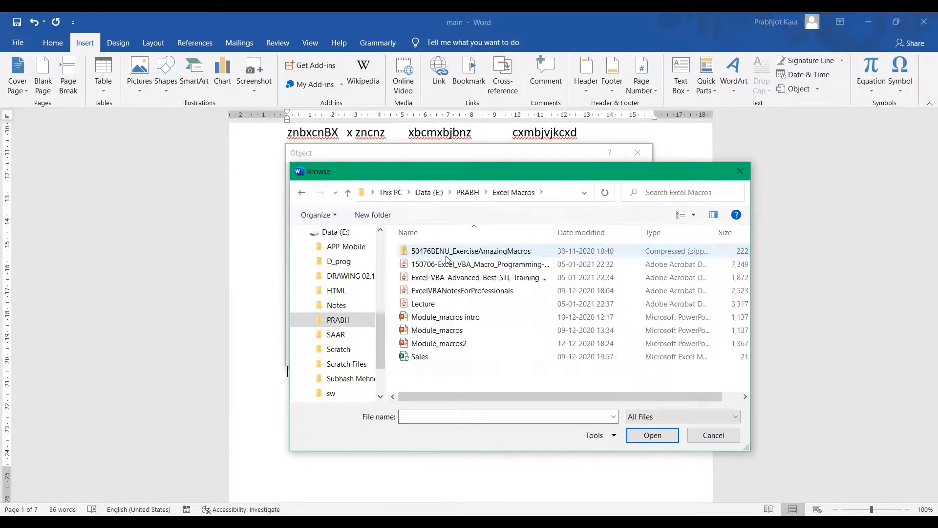
click(430, 357)
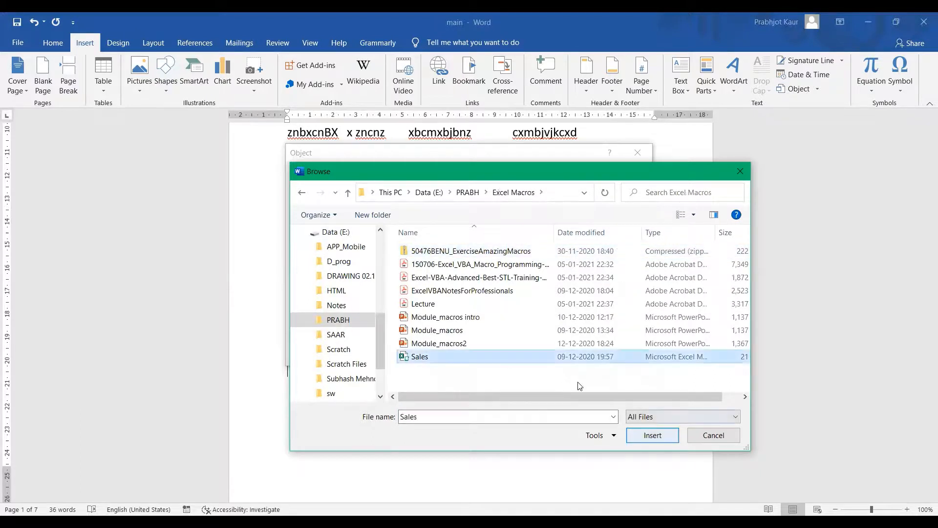
double_click(563, 357)
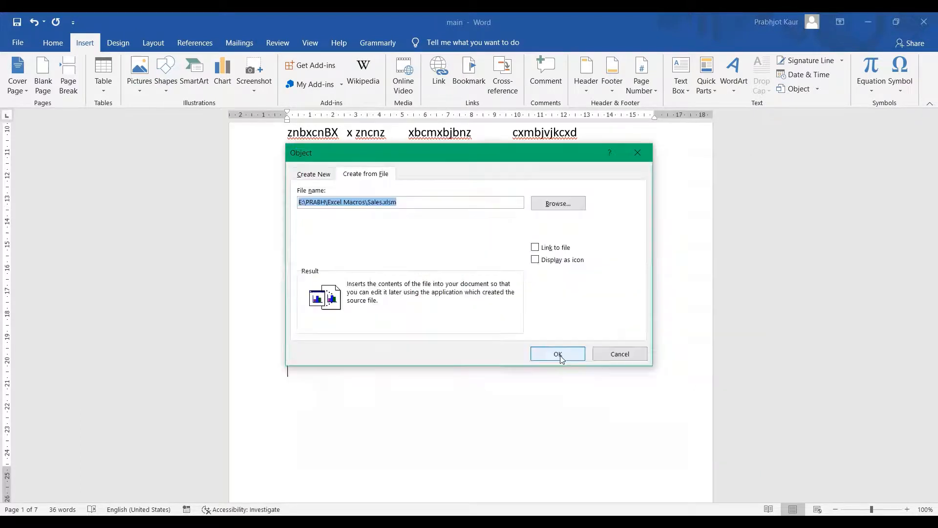
click(560, 355)
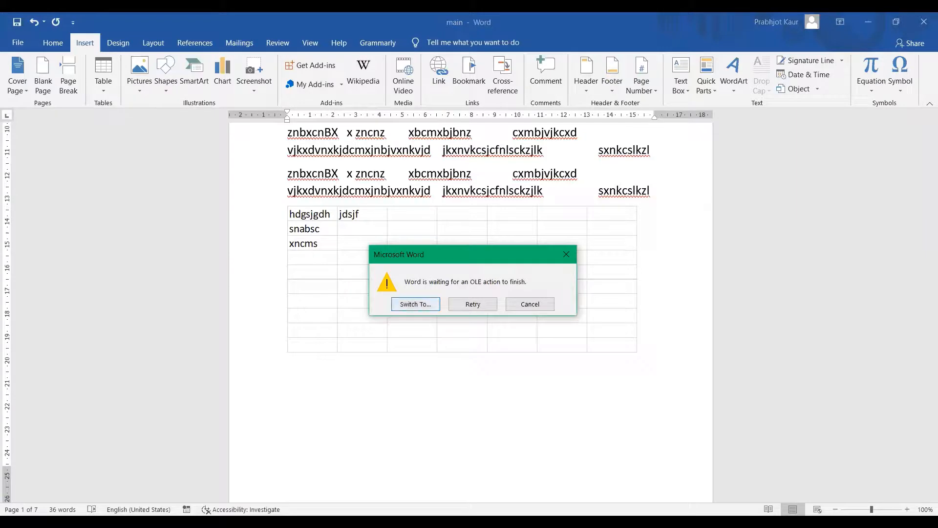
Cancel the pending insertion of the "Sales" workbook and dismiss its message dialogs
click(530, 304)
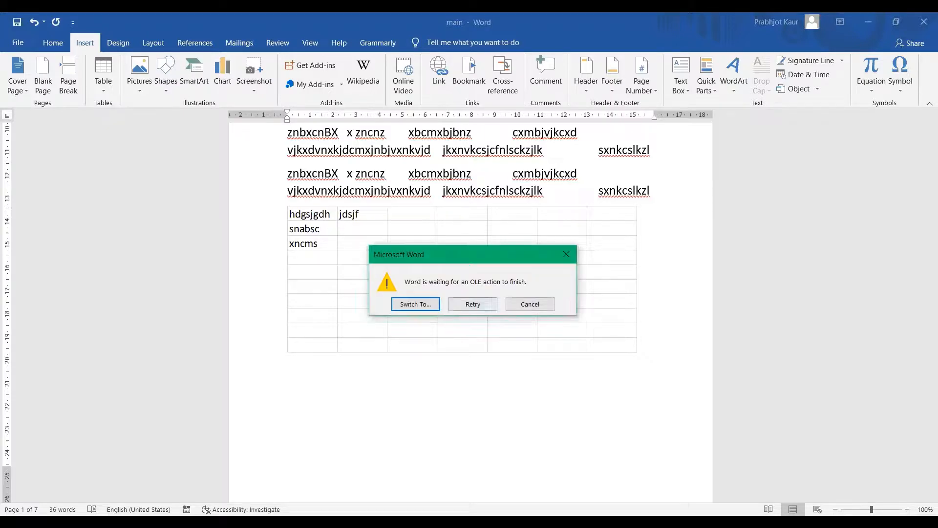
click(530, 304)
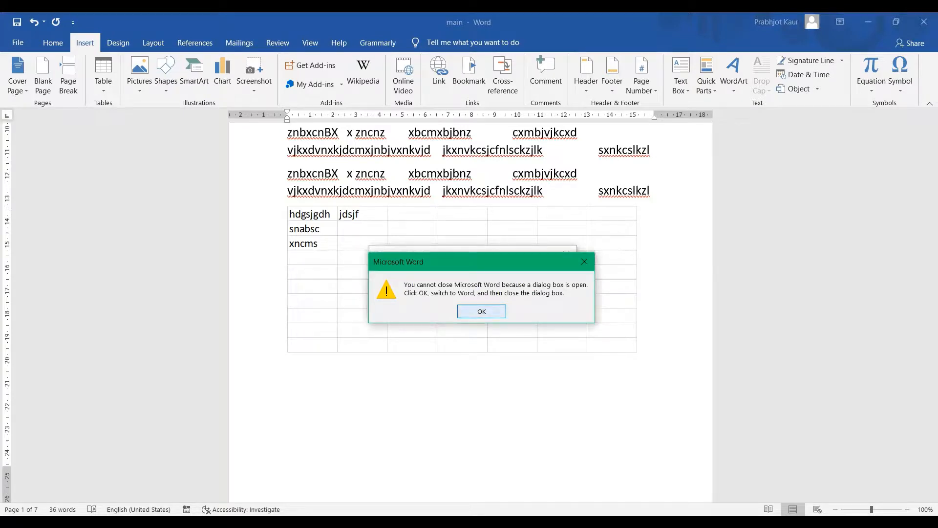
key(Return)
click(531, 304)
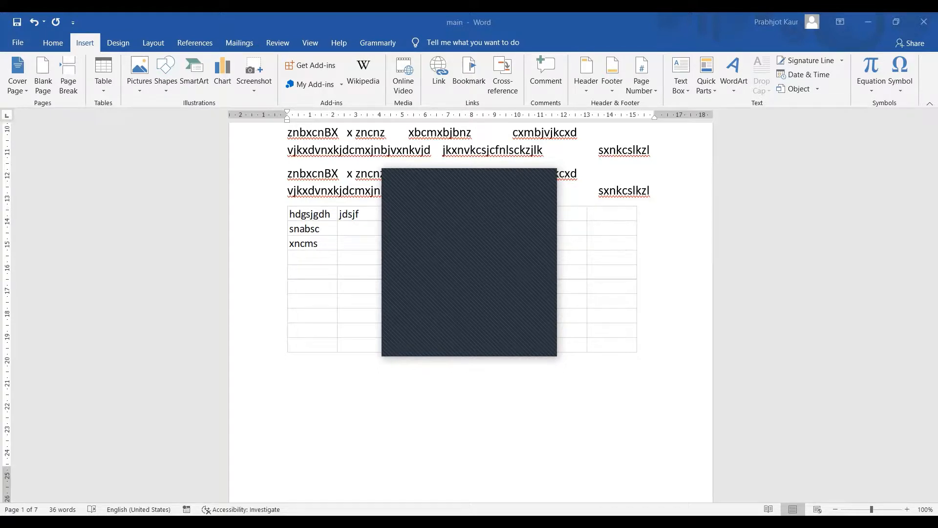
click(437, 345)
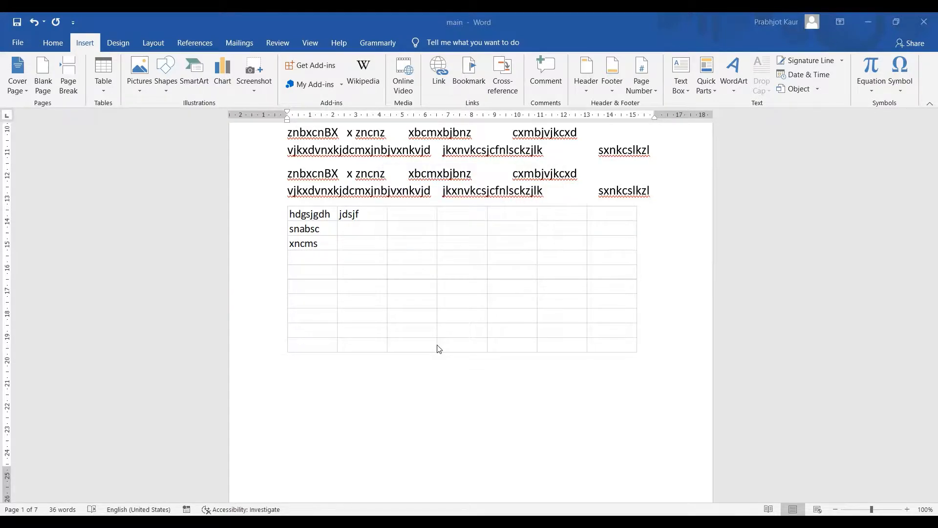
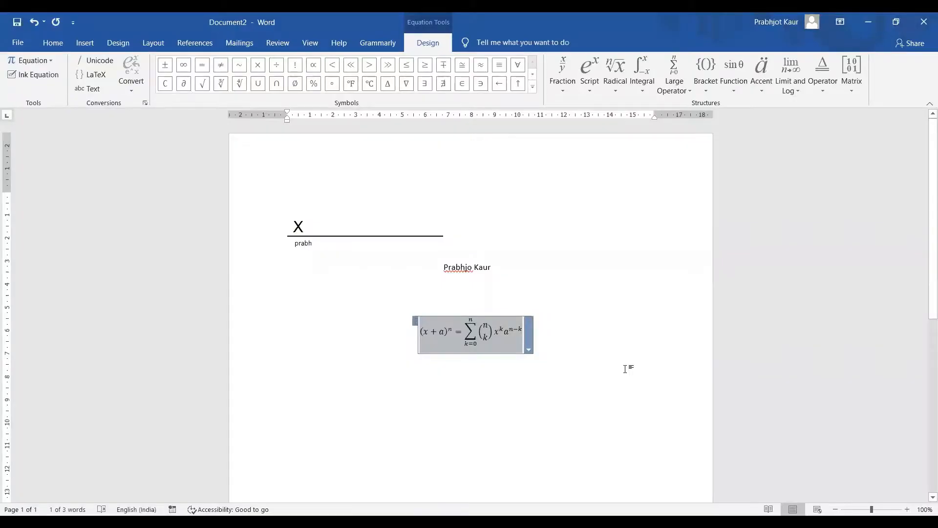
Insert the built-in Trig Identity 1 equation inside the lower limit of the binomial theorem's sum
click(549, 273)
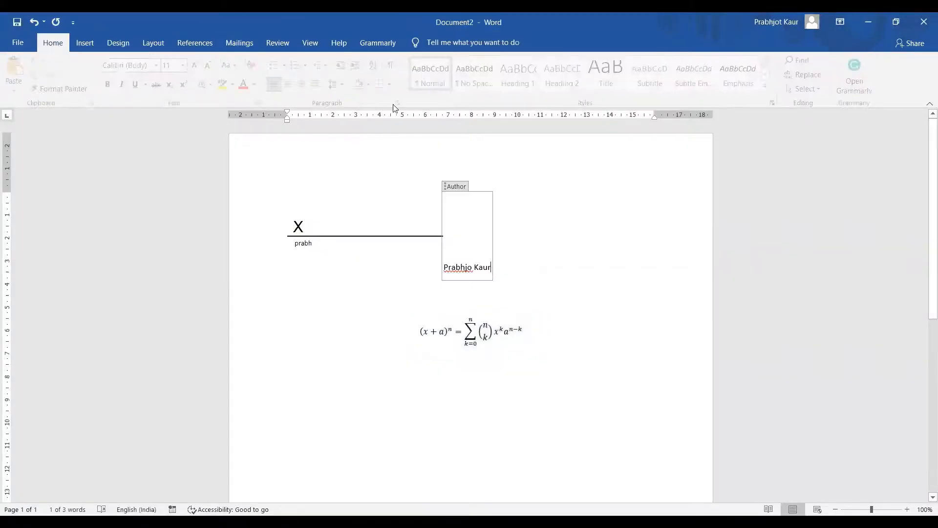
click(472, 339)
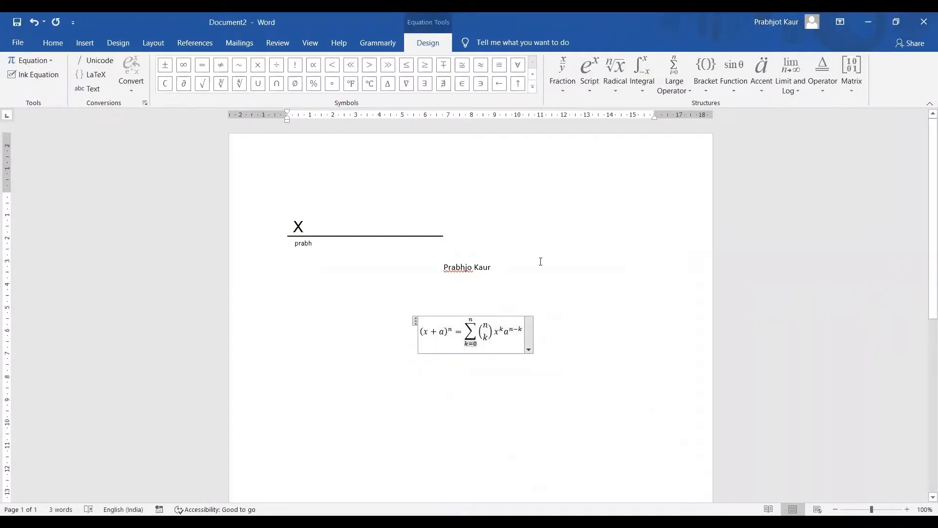
click(52, 44)
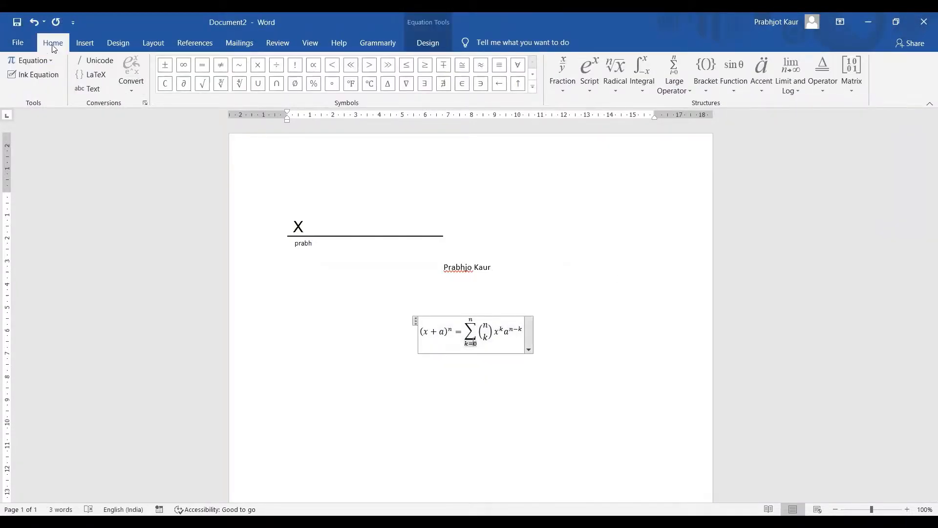
click(83, 47)
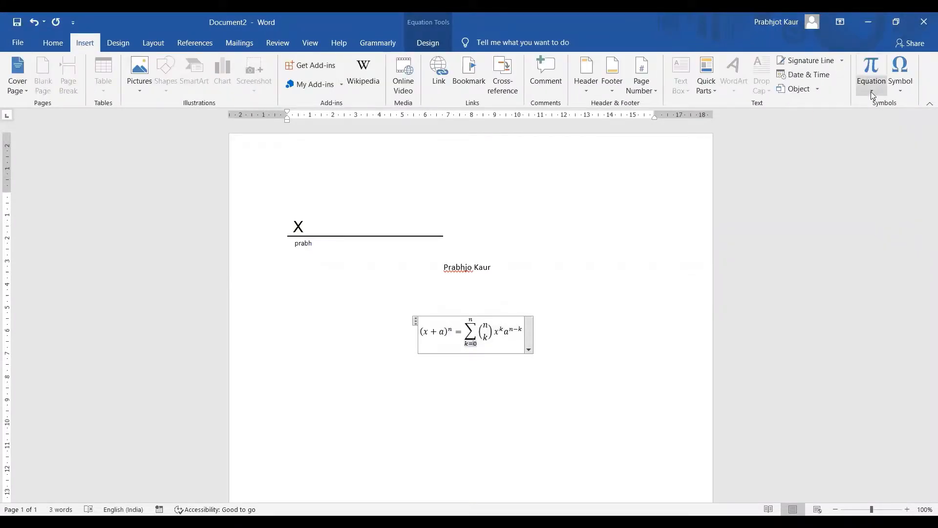
click(869, 94)
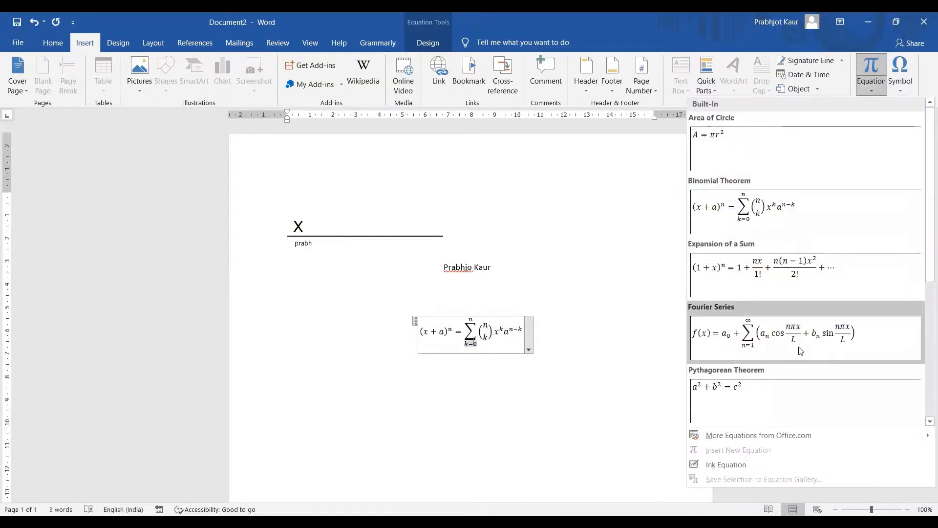
scroll(800, 351, down, 2)
scroll(799, 347, down, 1)
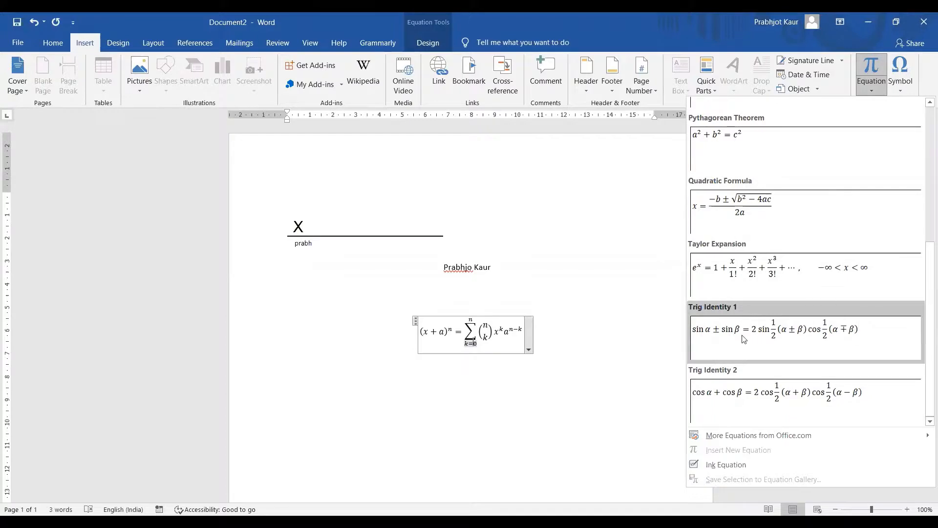
click(829, 334)
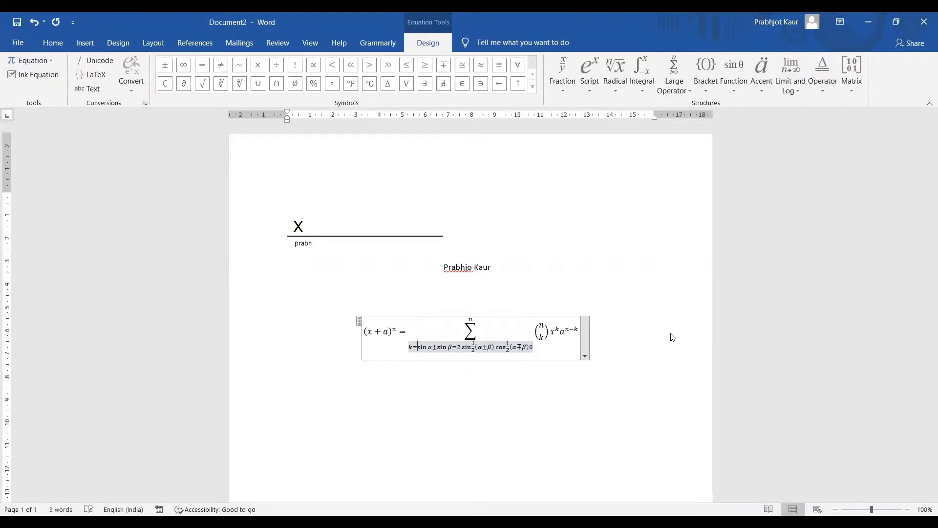
Convert the combined equation to linear form and replace the "s" of its first "sin" with "vcbcv"
click(583, 351)
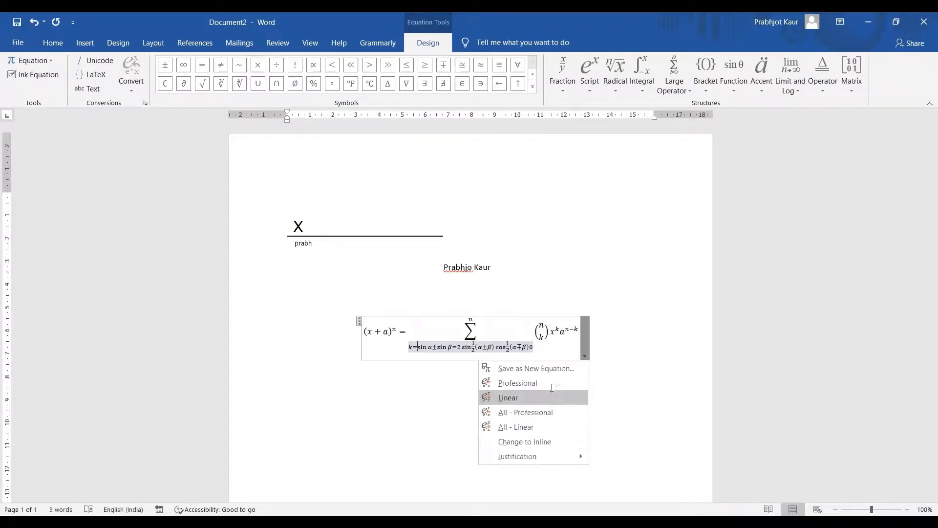
click(546, 398)
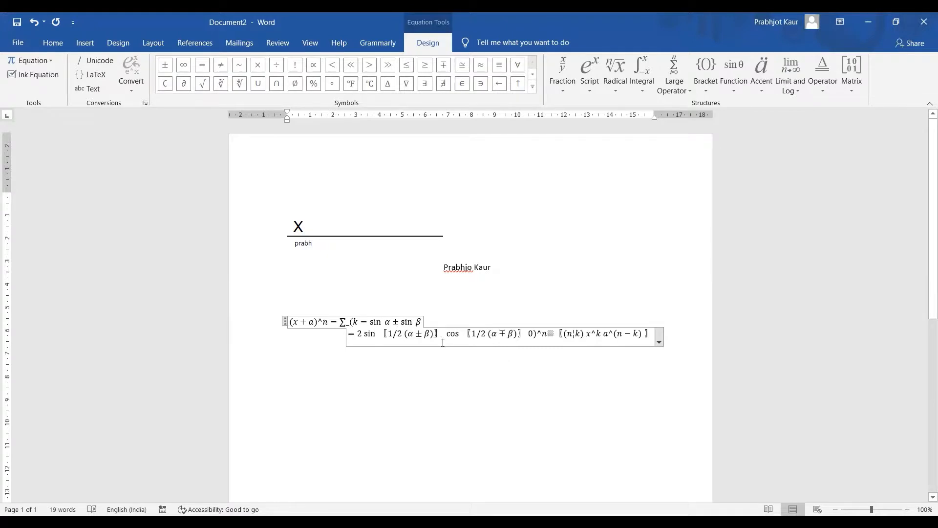
text(vcbcv)
key(Delete)
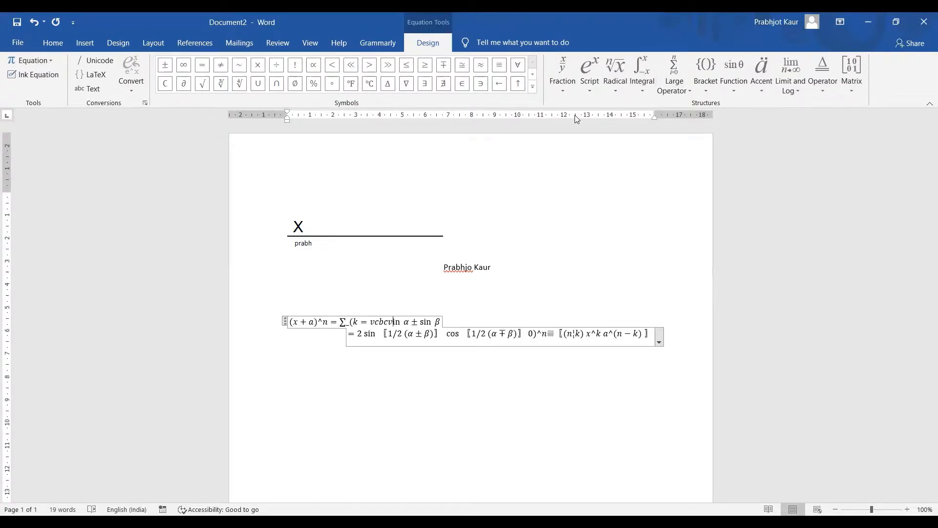
click(497, 273)
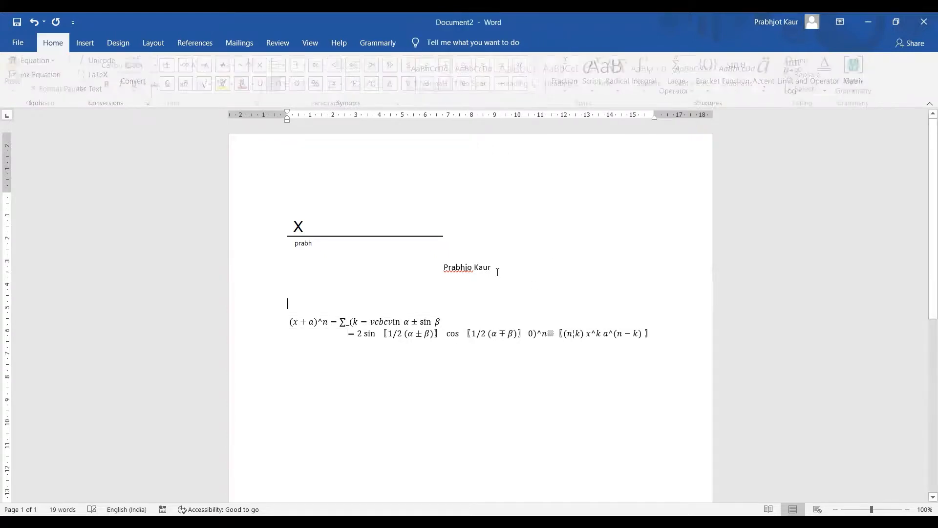
Delete the characters "= 2 s" at the start of the equation's second line
click(85, 43)
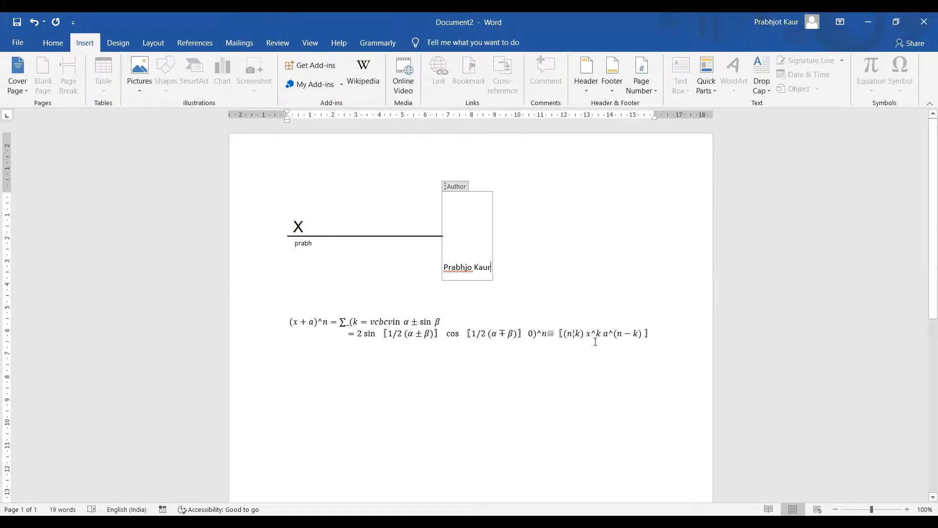
click(674, 333)
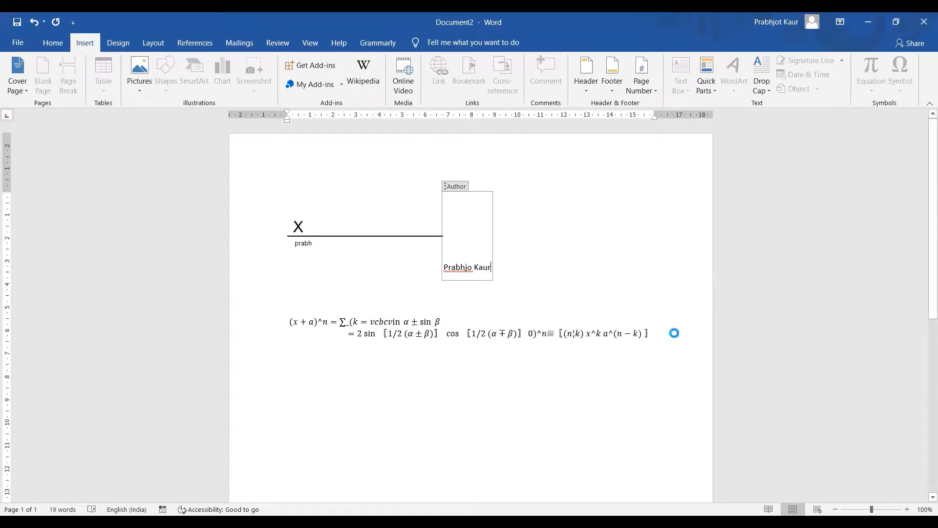
click(275, 406)
click(348, 335)
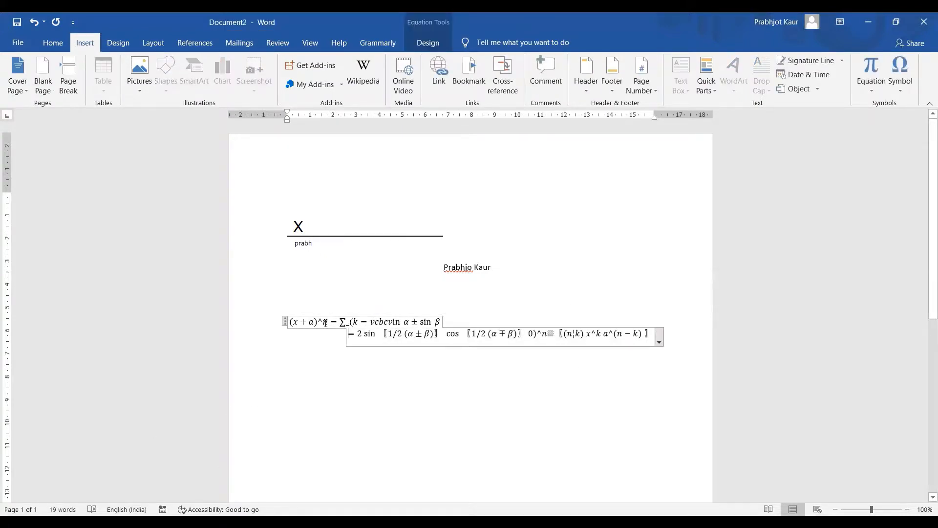
key(Delete)
key(Delete)
key(Delete)
key(Delete)
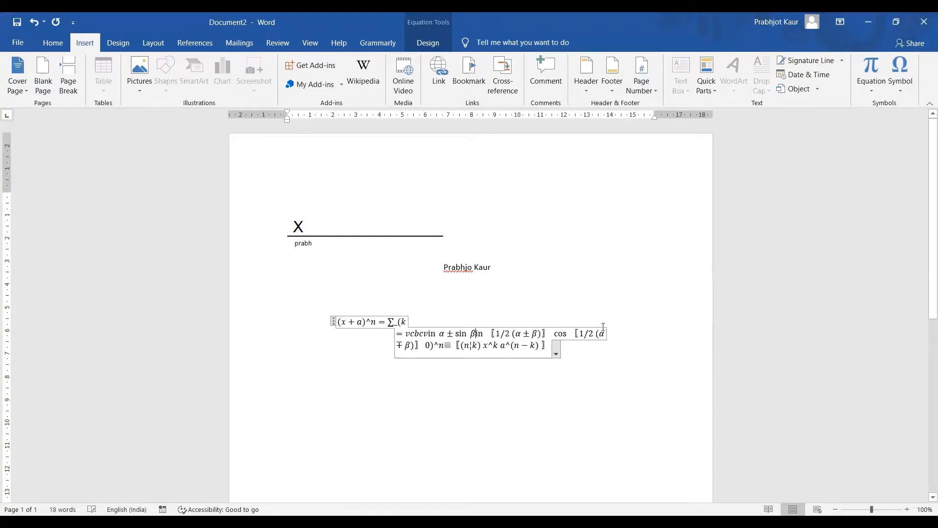
Add two blank lines below the equation and browse the full symbol set down to the Hebrew subset
click(576, 361)
key(Return)
key(Return)
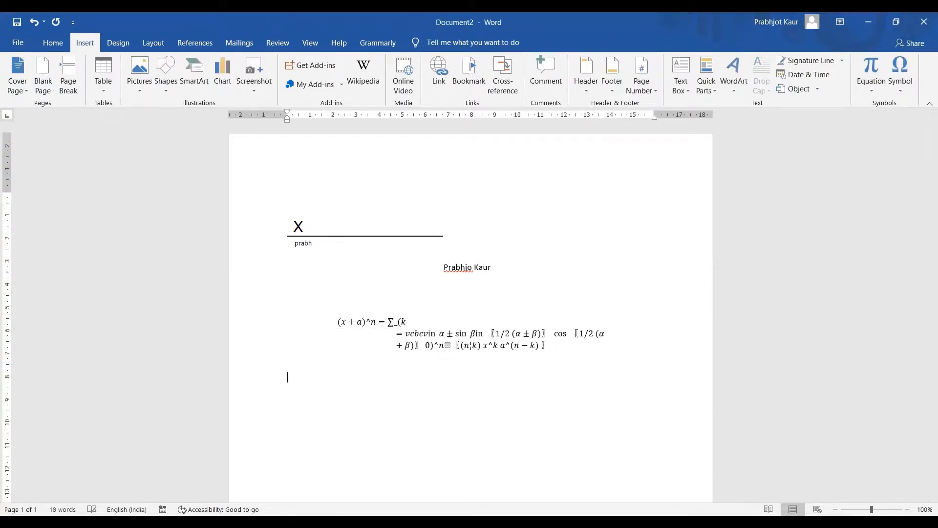
click(901, 92)
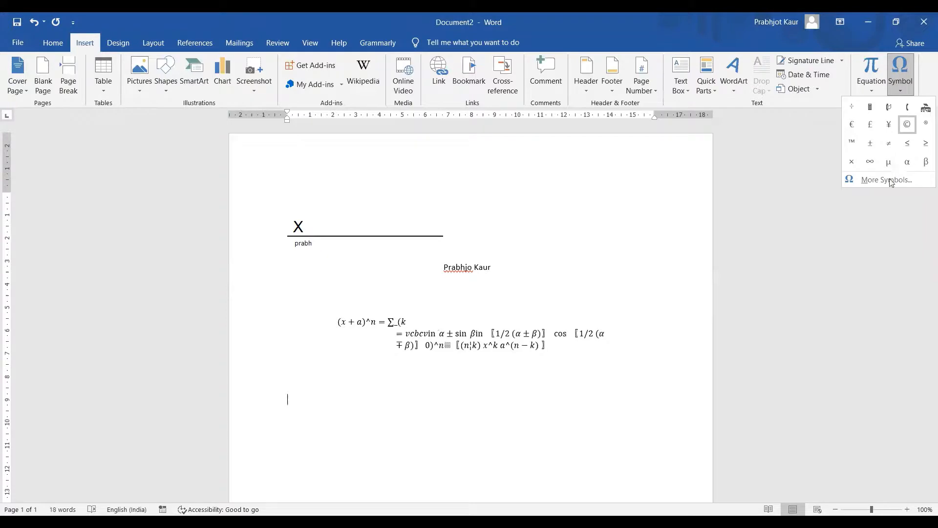
click(723, 196)
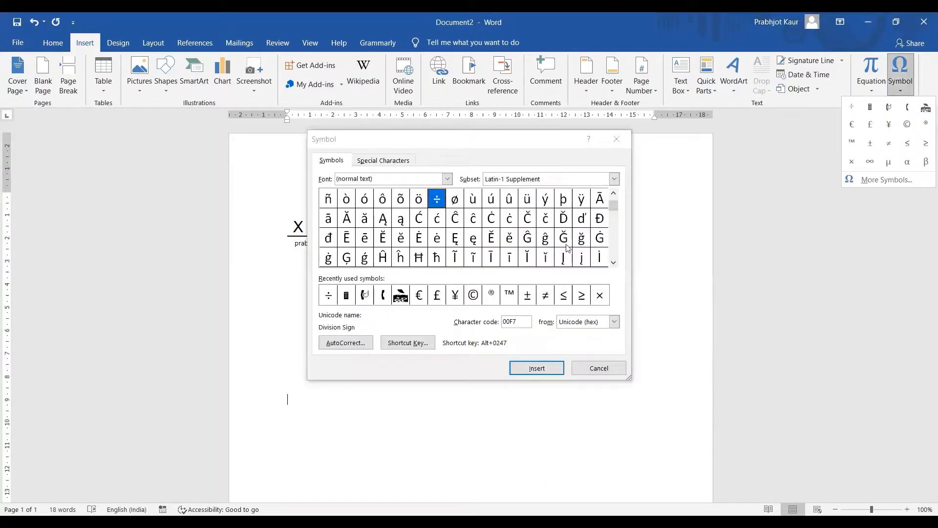
drag(617, 211, 617, 226)
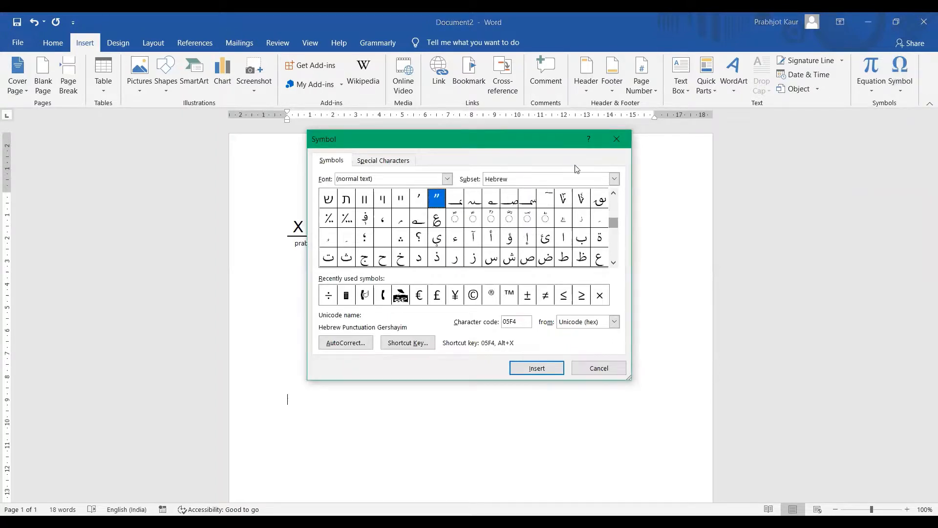
View the symbols in Adobe Caslon Pro Bold, Arial Narrow and Bahnschrift SemiLight Condensed, the last with the IPA Extensions subset
click(447, 179)
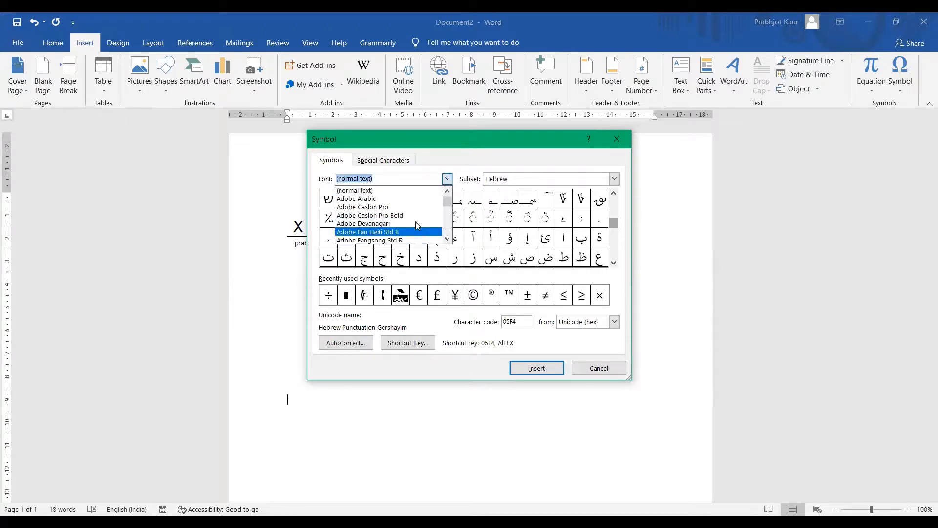
click(370, 216)
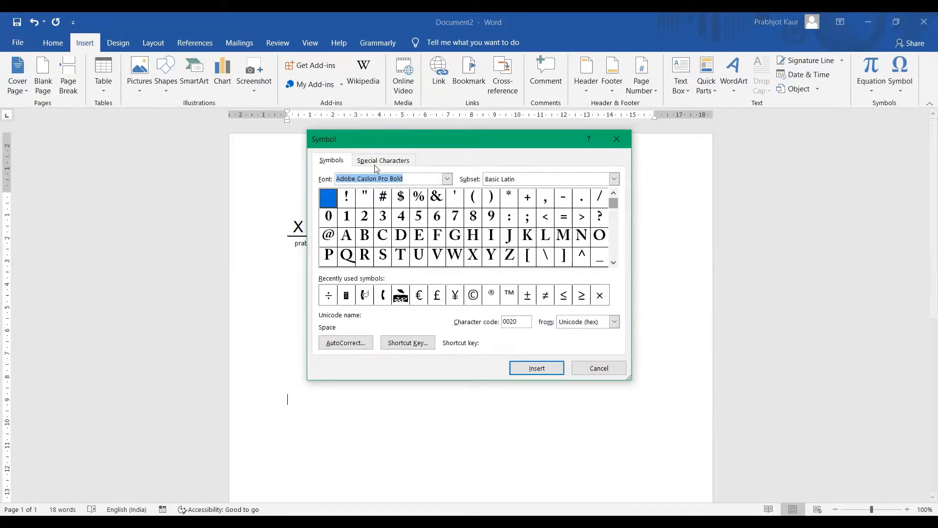
click(447, 179)
scroll(404, 224, down, 5)
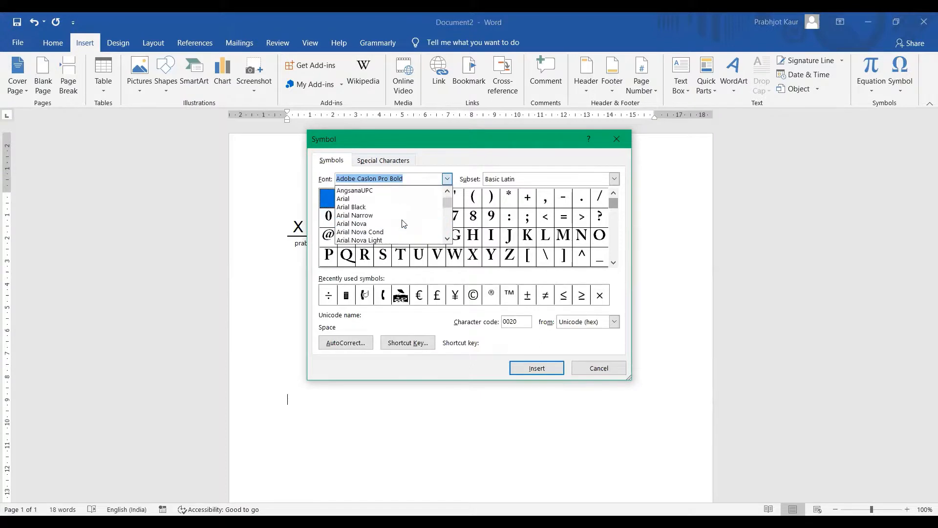
click(405, 213)
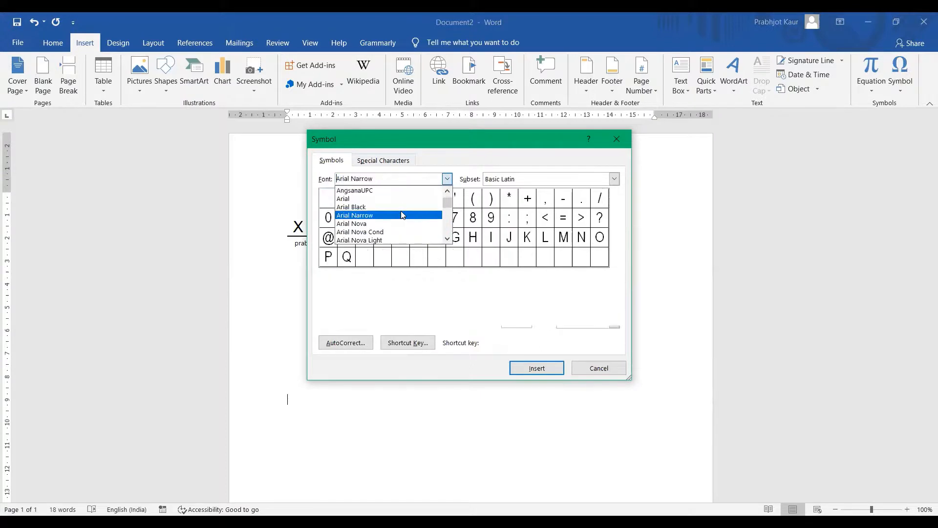
click(448, 179)
scroll(408, 225, down, 3)
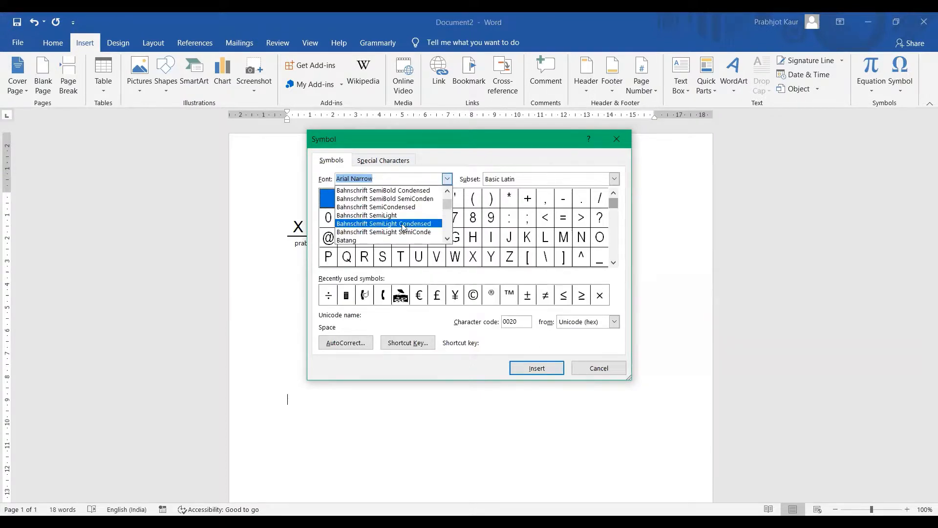
click(406, 225)
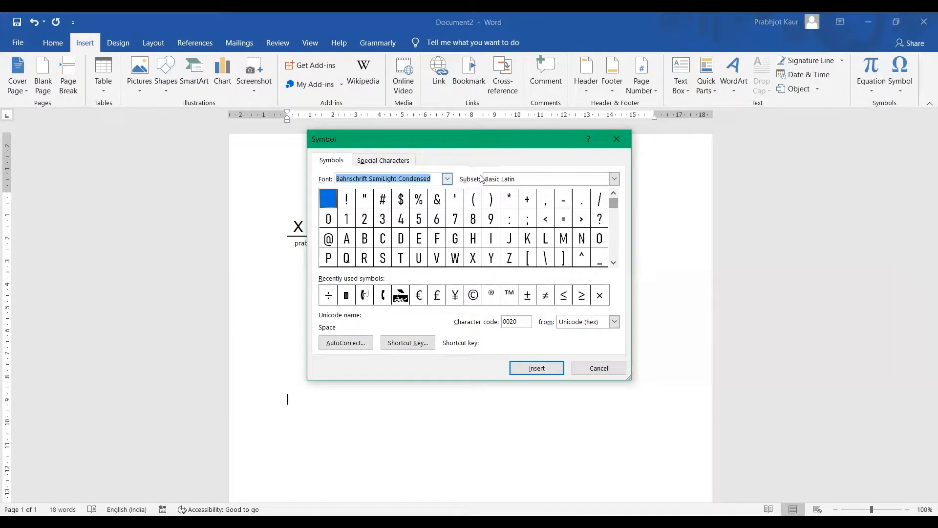
click(614, 179)
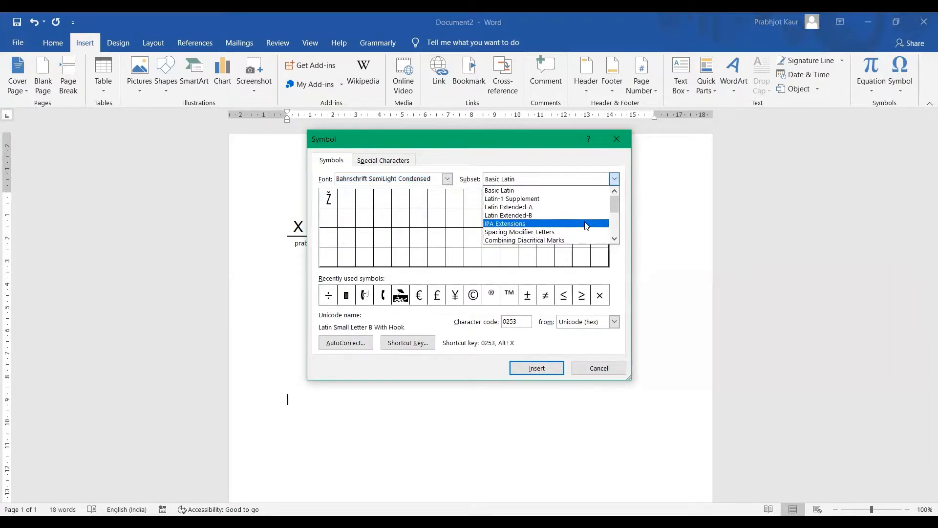
click(586, 224)
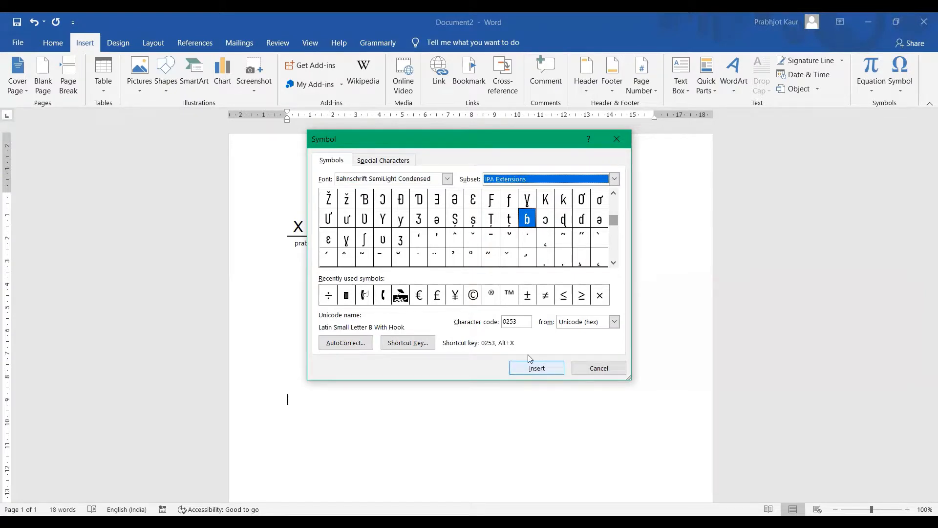
Insert seven copyright signs below the equation from the recently used symbols and close the symbol dialog
click(474, 297)
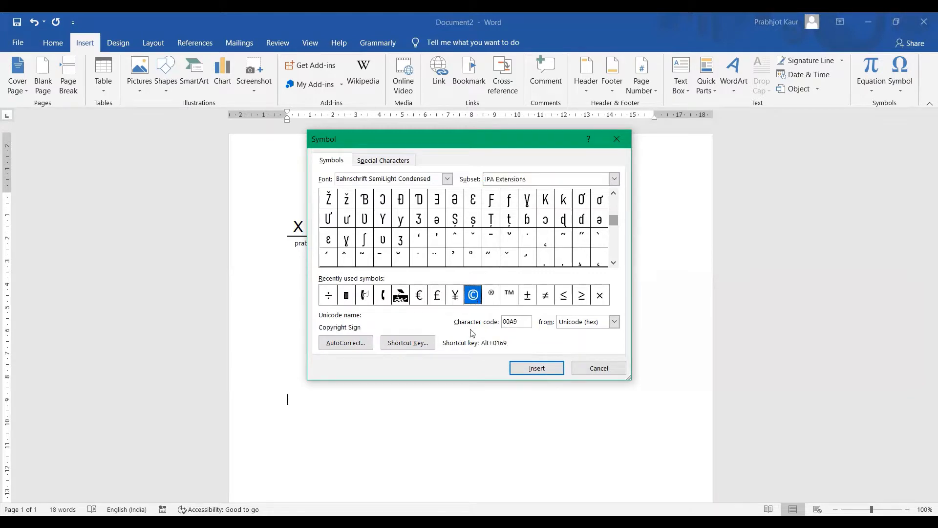
click(529, 369)
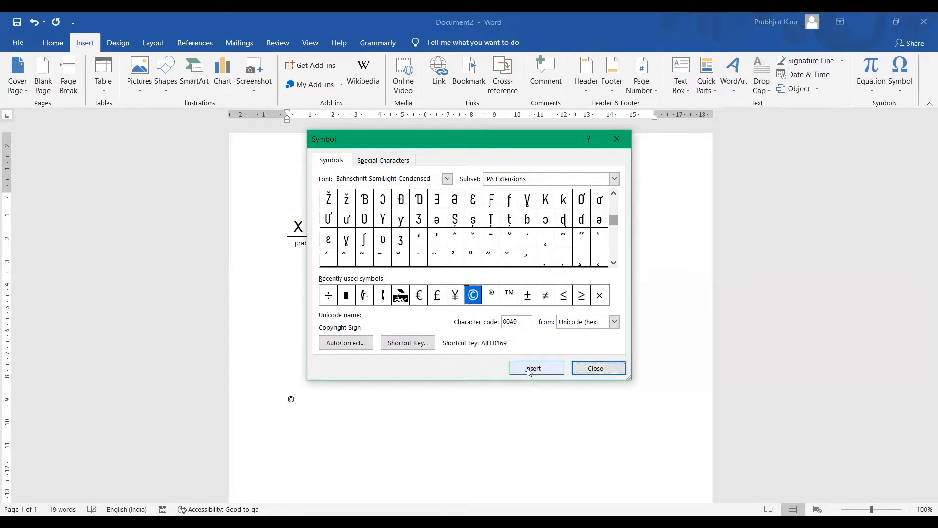
click(529, 369)
click(528, 369)
click(528, 370)
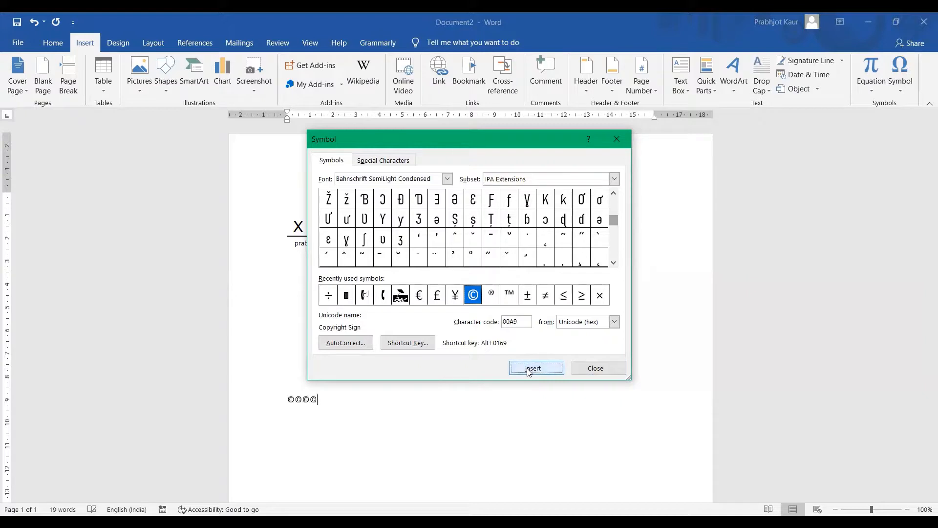
click(528, 370)
click(529, 369)
click(528, 370)
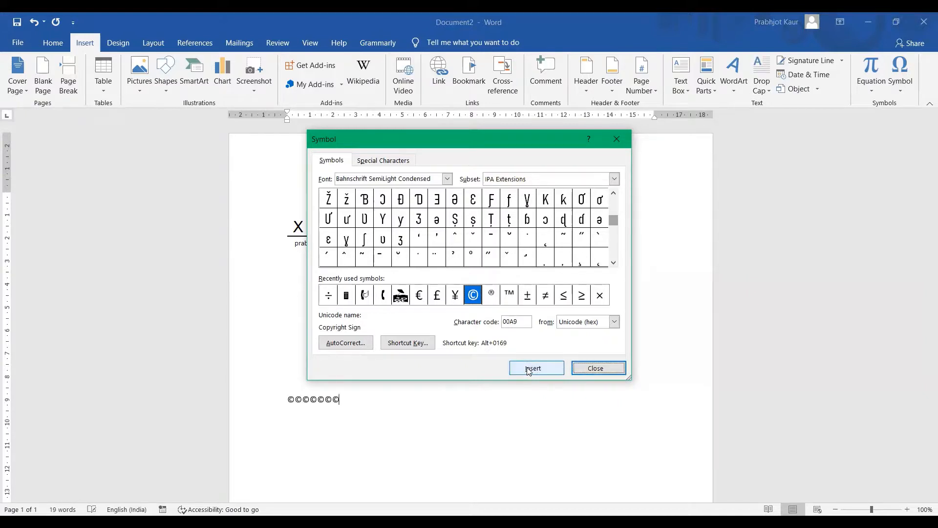
click(604, 372)
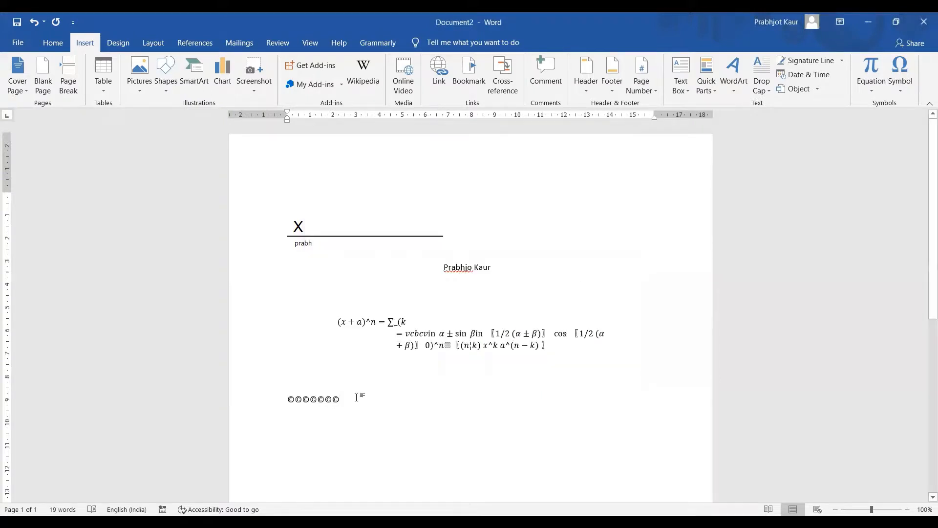
Delete the row of copyright signs together with the blank lines above it
drag(356, 397, 153, 371)
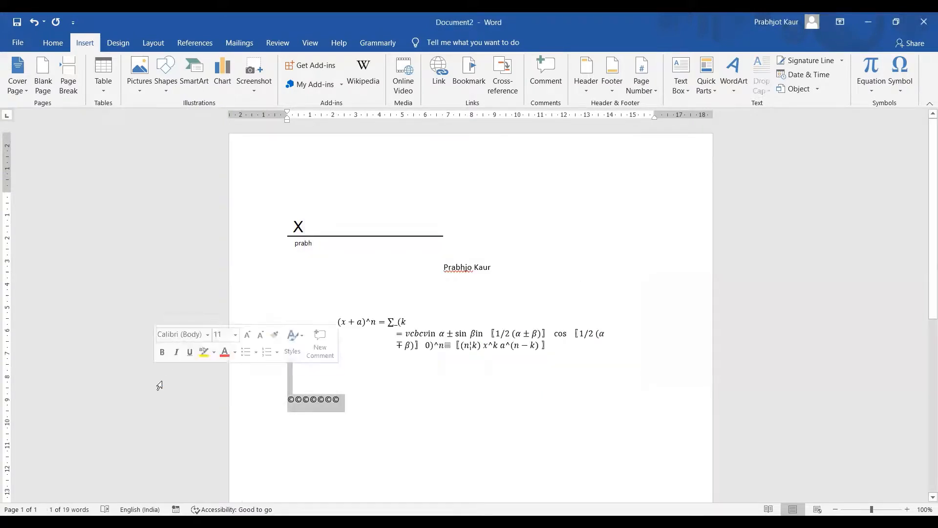
key(Delete)
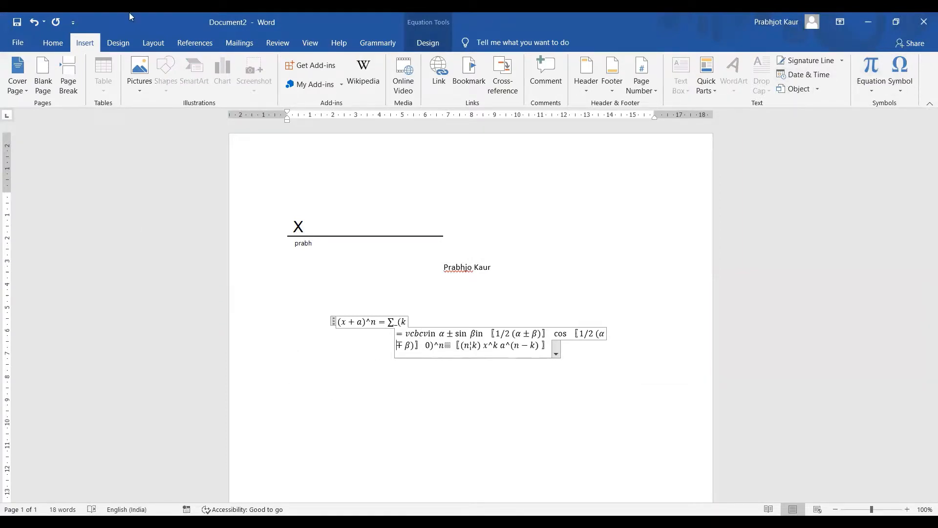
Delete the signature line and all remaining text and equations, leaving the document blank
click(121, 44)
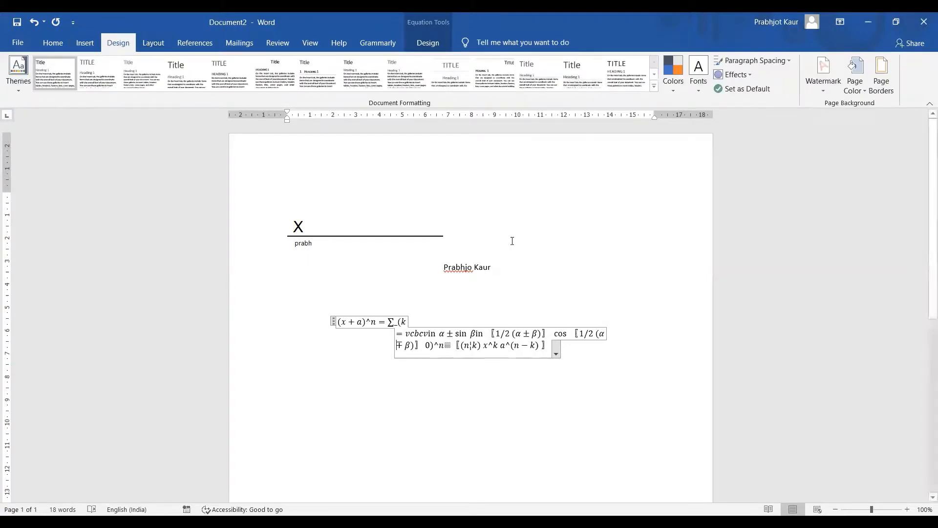
click(301, 234)
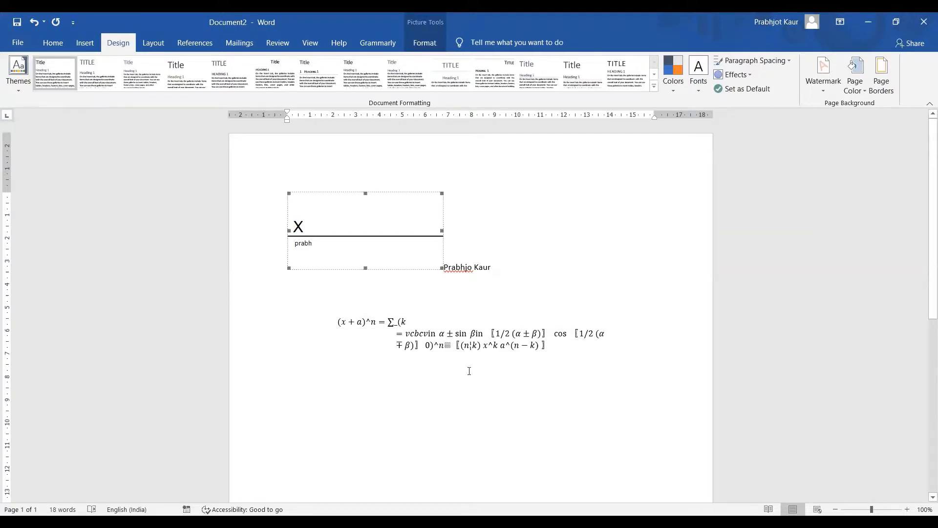
key(Delete)
key(ctrl+a)
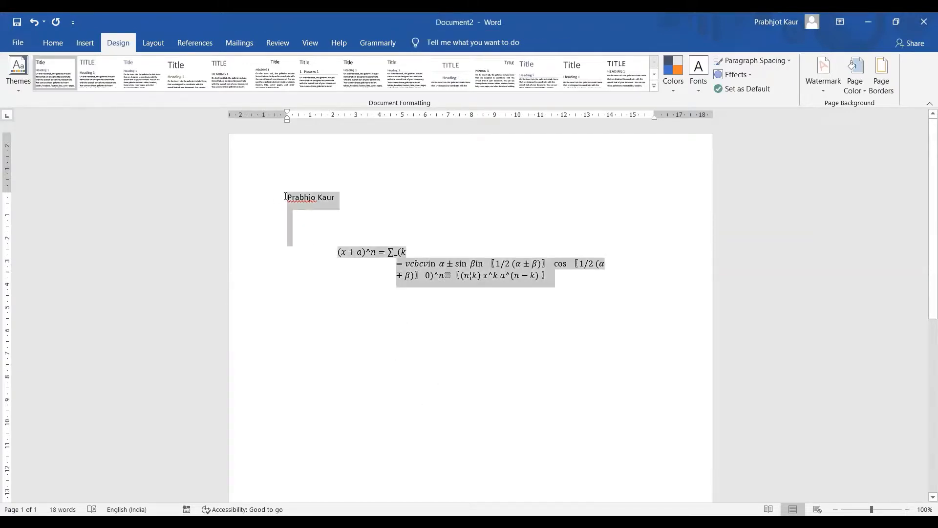
key(Delete)
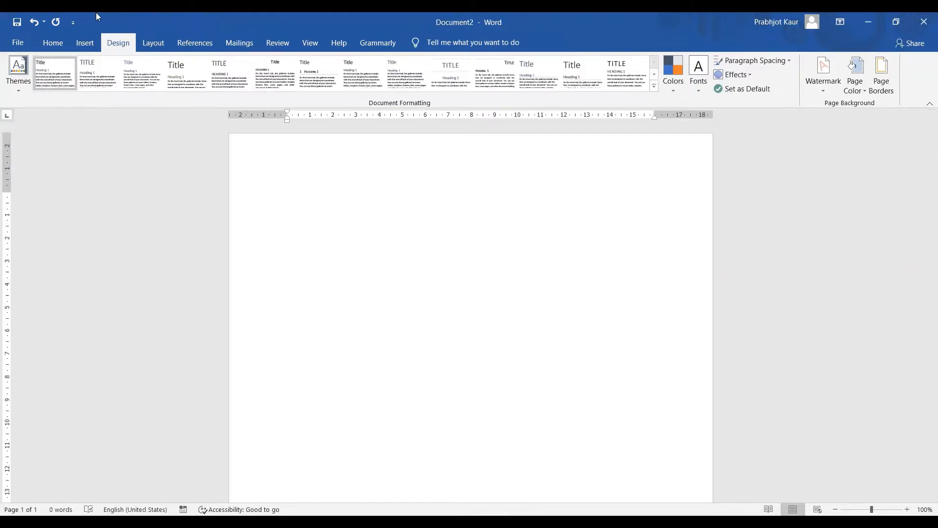
Apply the preset DO NOT COPY 2 watermark to the blank page and undo it
click(85, 43)
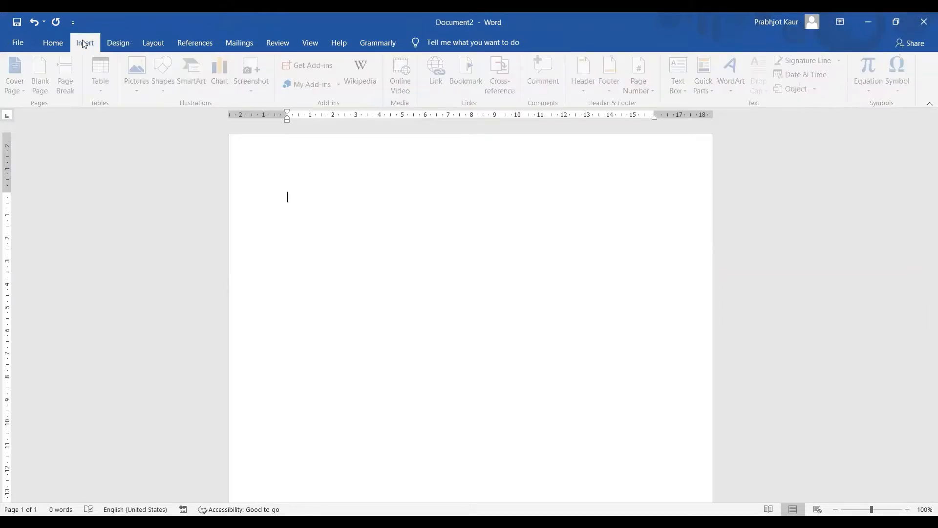
click(120, 44)
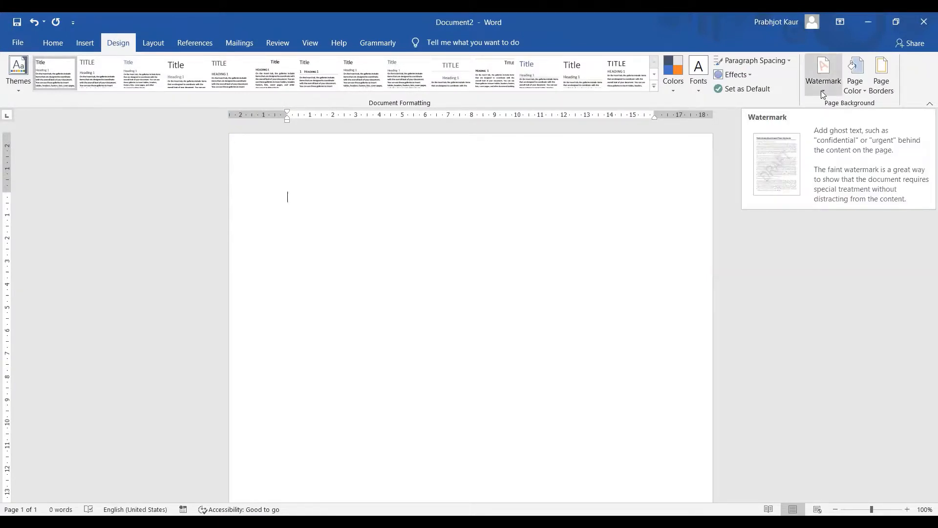
click(822, 78)
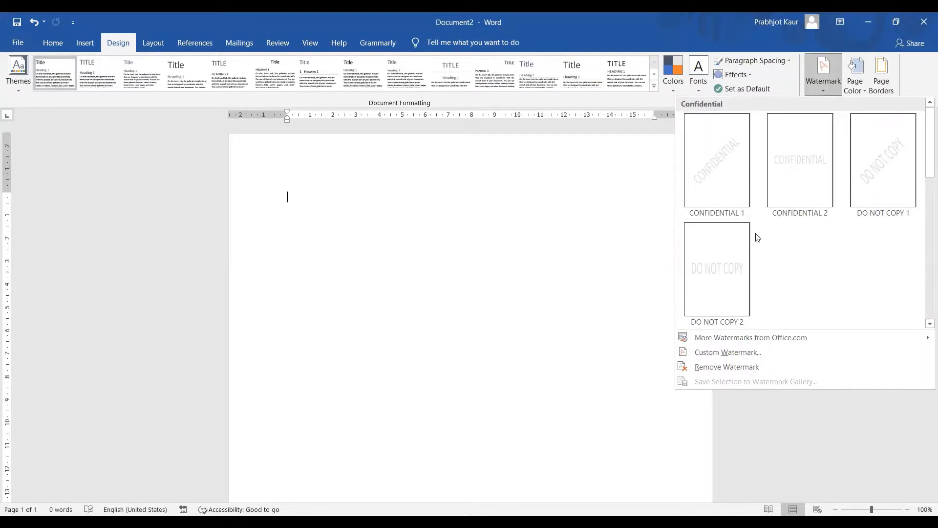
click(712, 273)
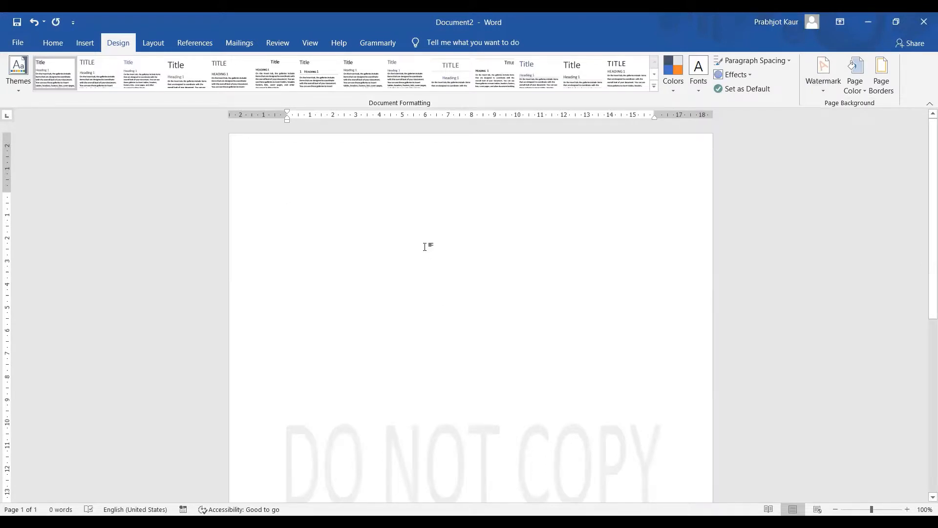
key(ctrl+z)
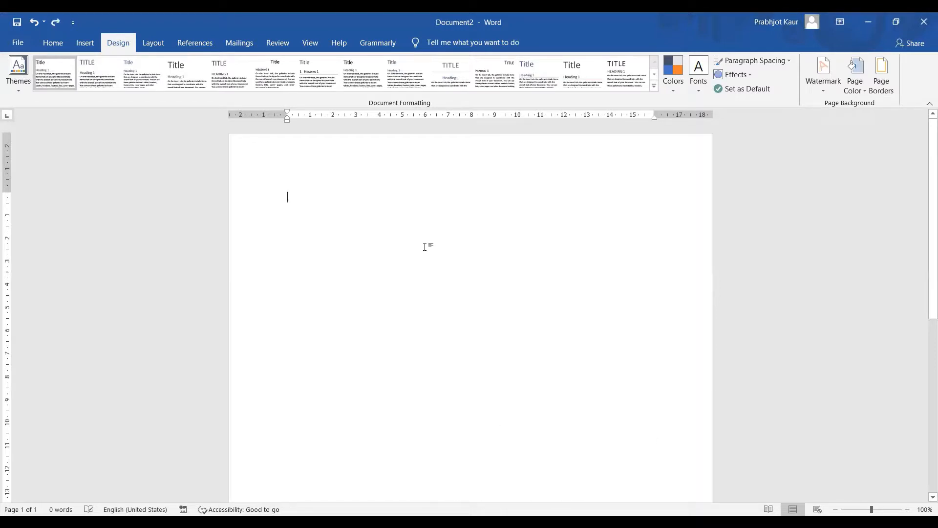
Apply a custom diagonal text watermark showing the person's short name and close the watermark settings
click(820, 92)
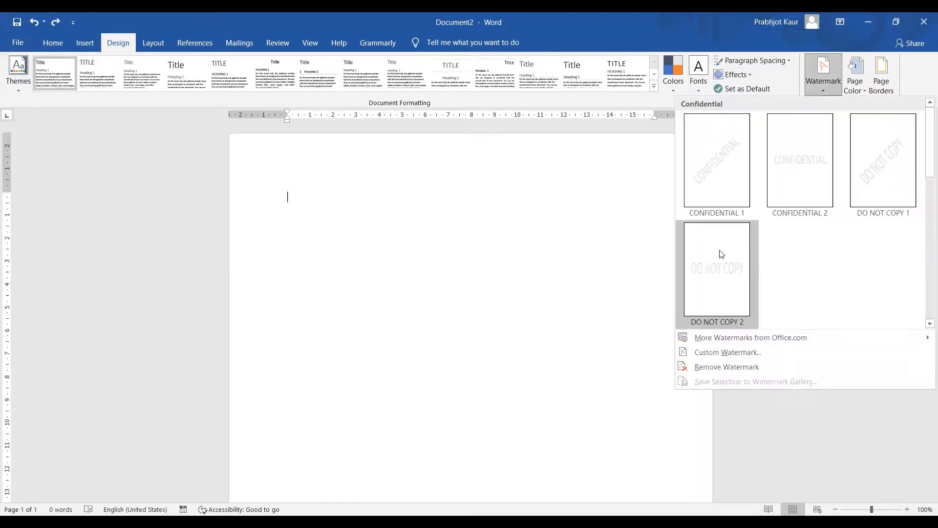
click(734, 352)
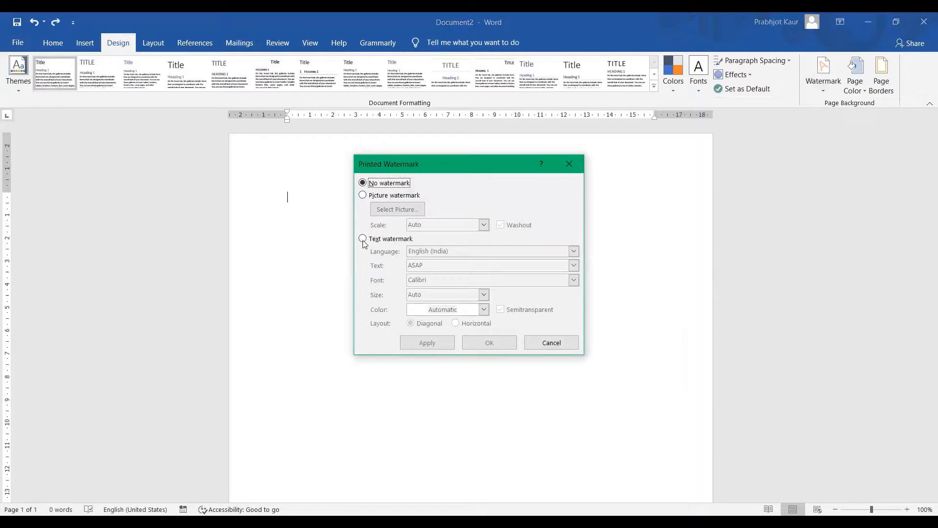
click(363, 239)
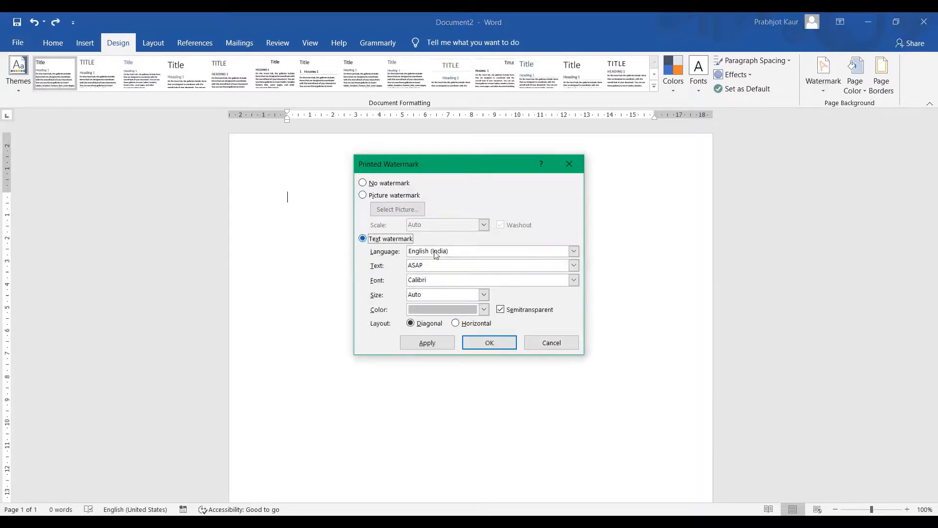
drag(440, 268, 314, 259)
text(p)
key(BackSpace)
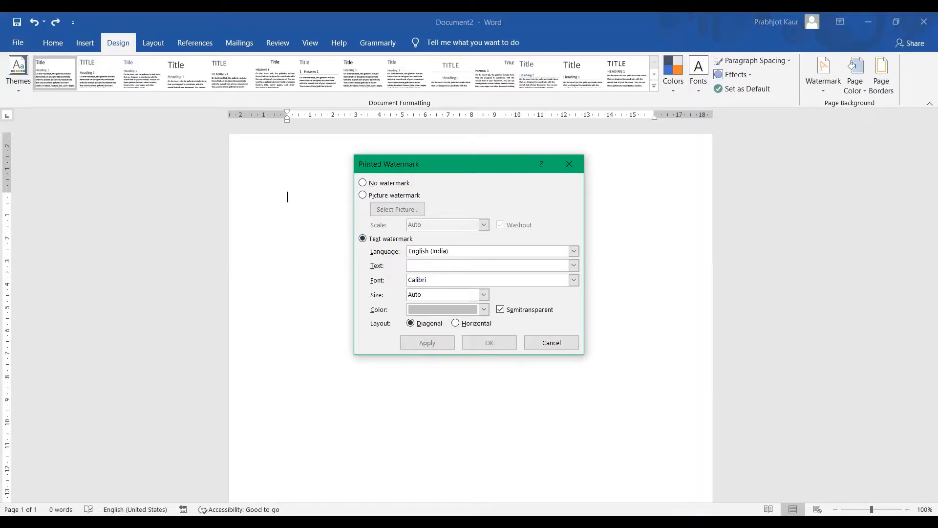
text(PRABH)
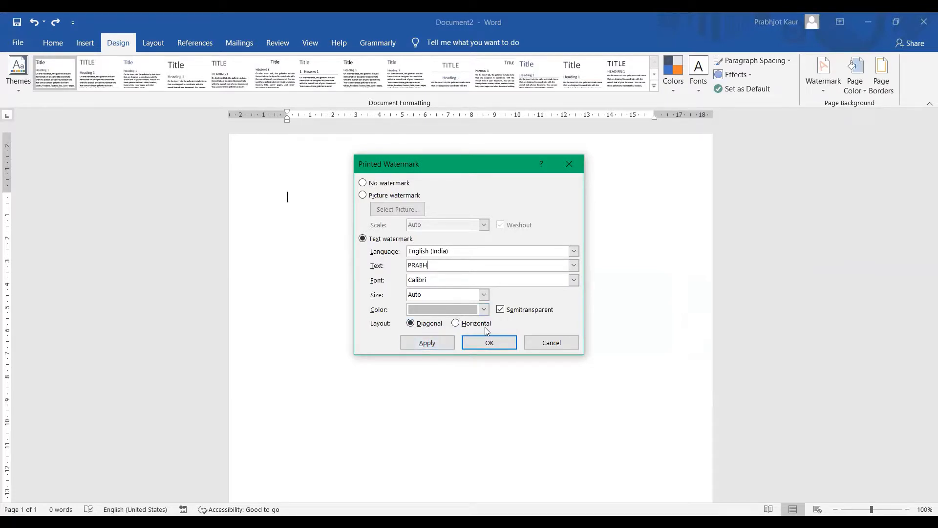
click(434, 345)
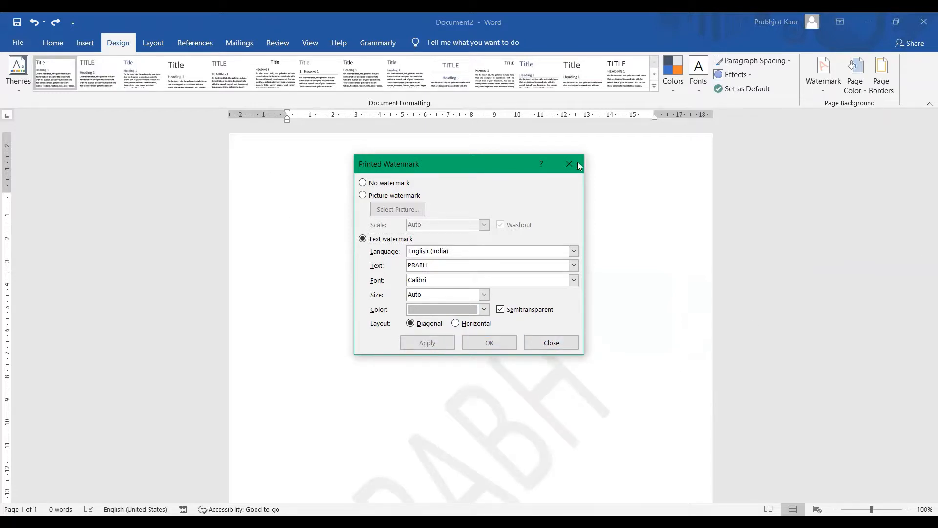
key(Escape)
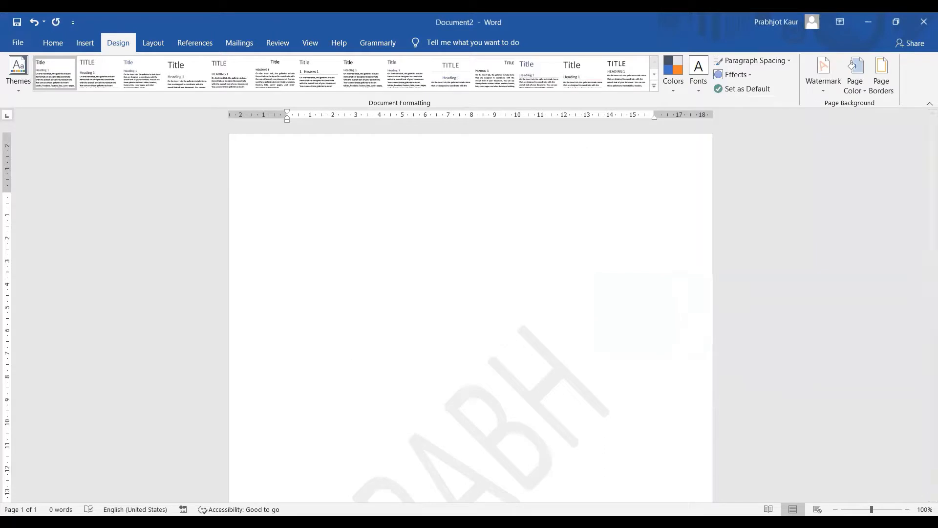
View the full text watermark on the page and undo it
scroll(925, 496, down, 1)
scroll(926, 496, down, 5)
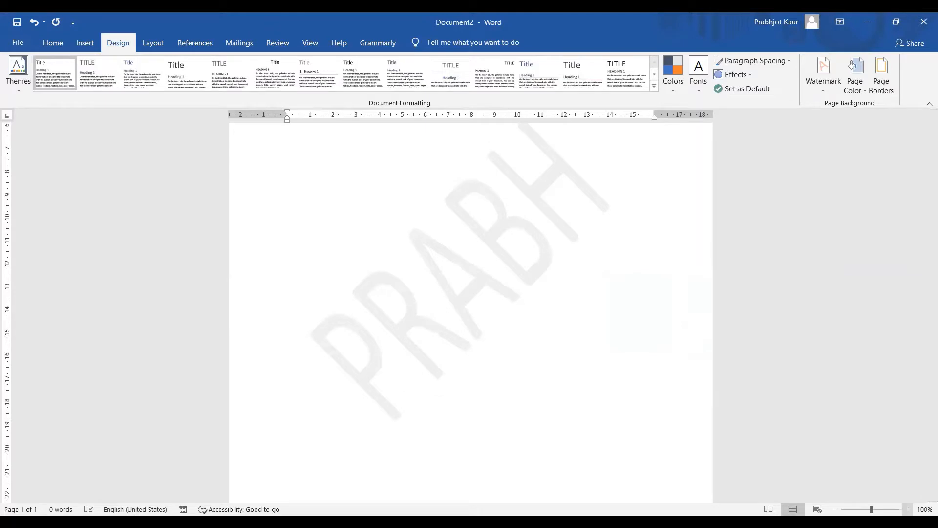
key(ctrl+z)
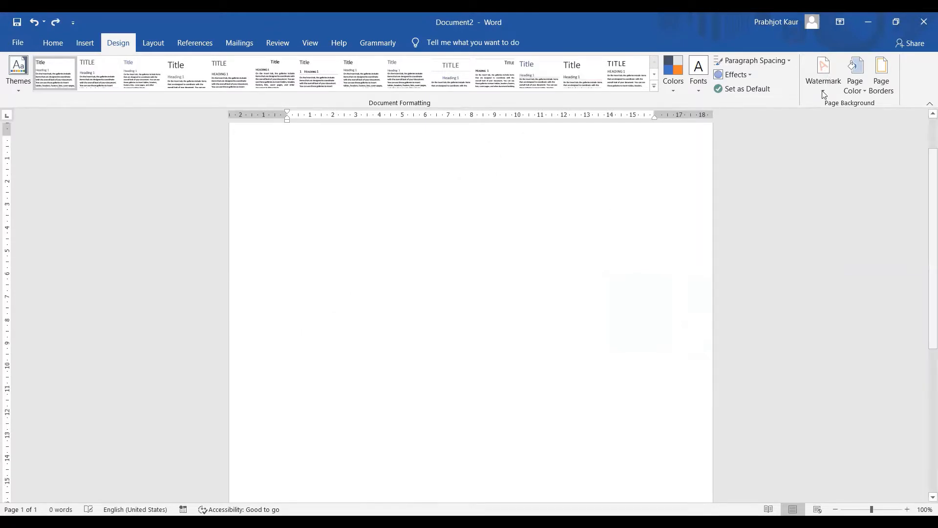
Start a custom picture watermark and browse for its image in a file on the computer
click(823, 73)
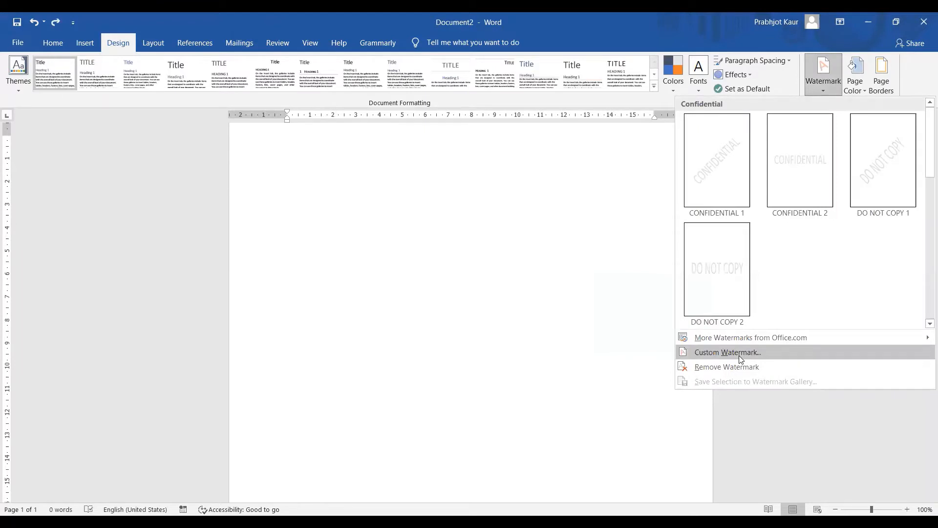
click(739, 354)
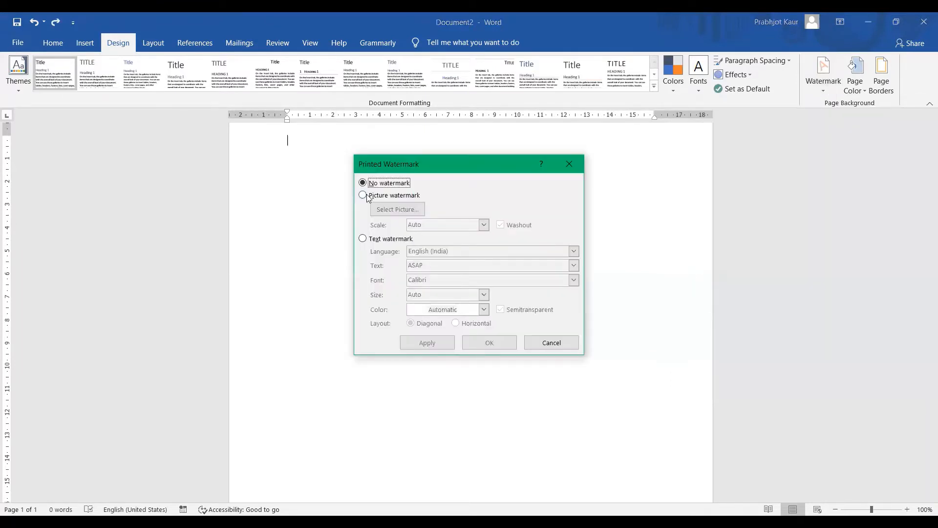
click(363, 195)
click(404, 214)
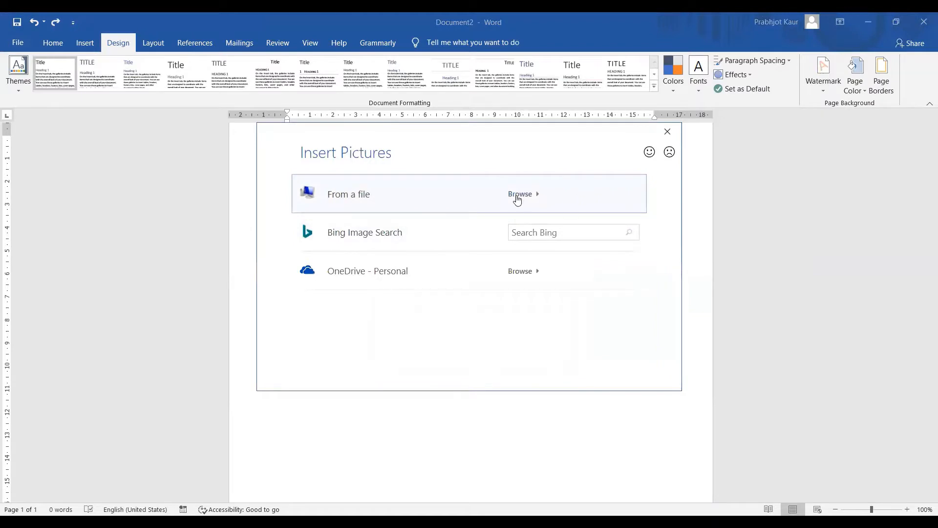
click(430, 203)
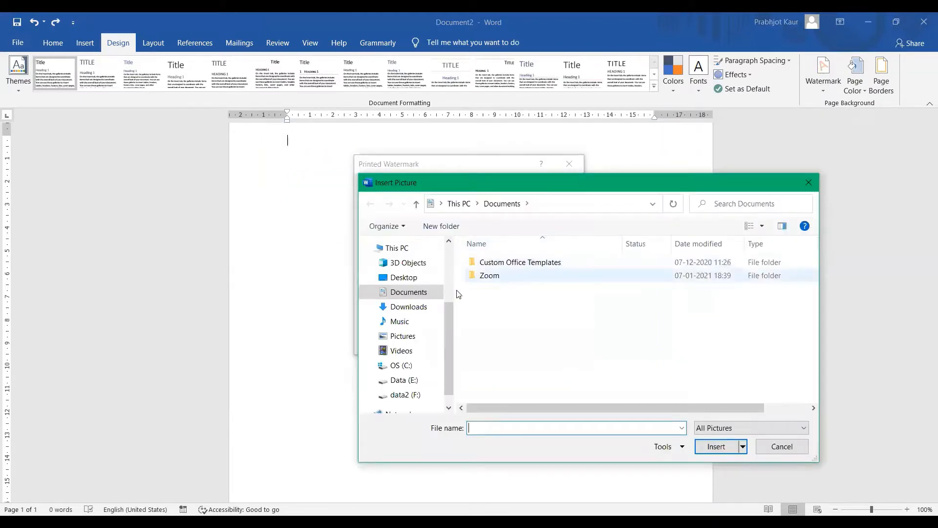
Look through the Pictures folder and its Camera Roll subfolder for a watermark image
click(393, 336)
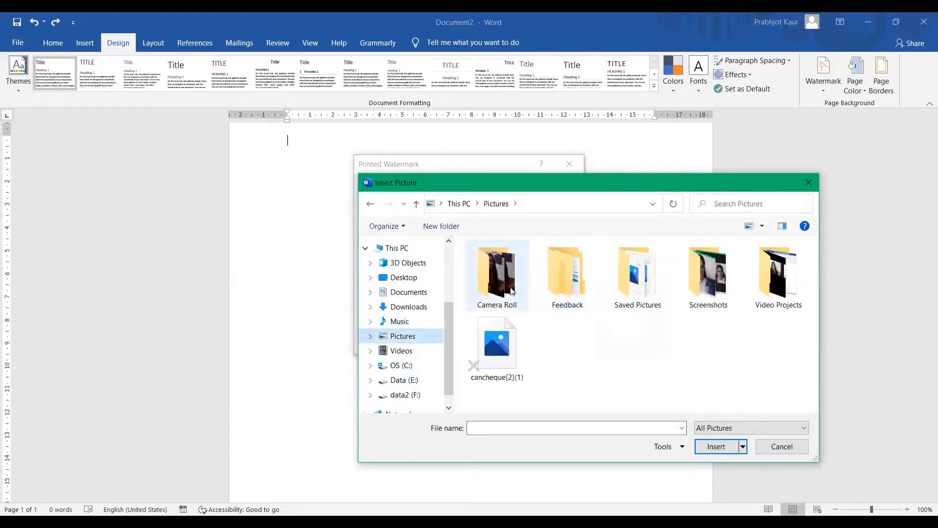
click(726, 284)
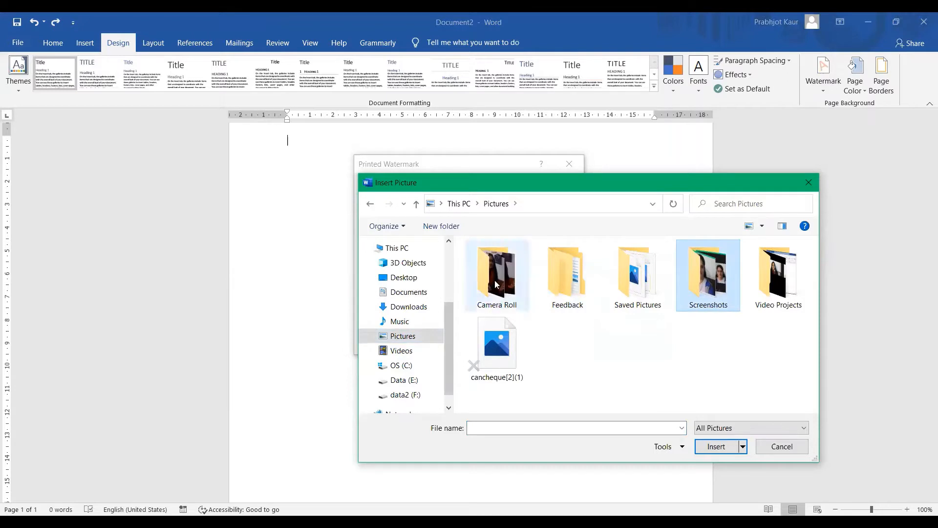
double_click(481, 304)
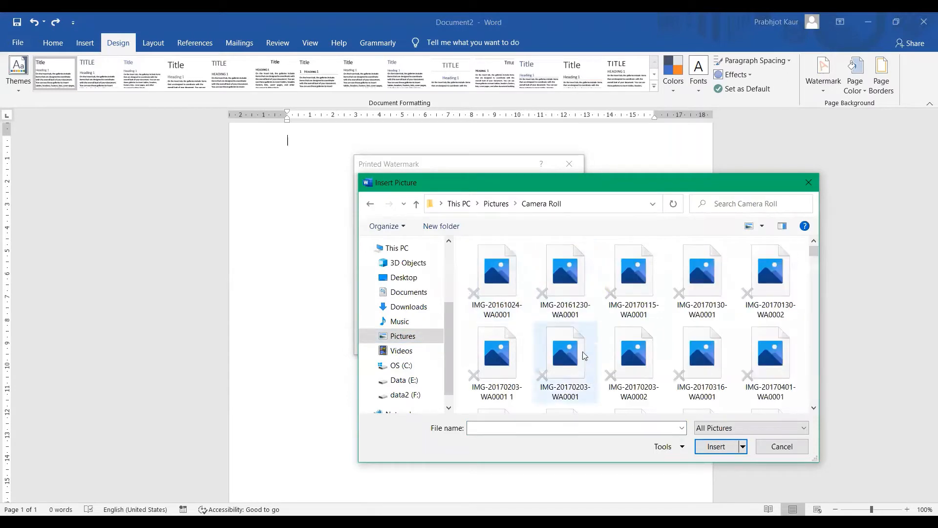
scroll(584, 355, down, 5)
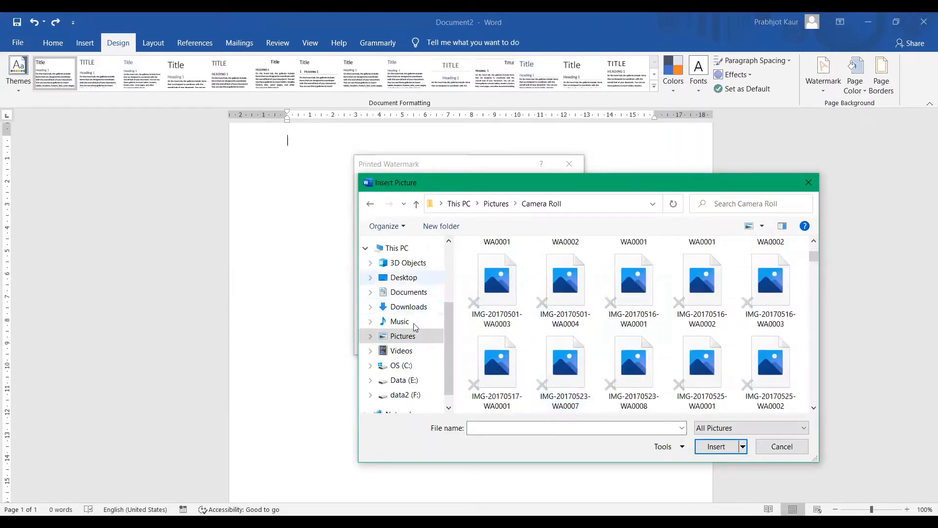
Apply as3.jpg from the Desktop folder as a picture watermark with Auto scale and Washout, and close the watermark settings
click(404, 277)
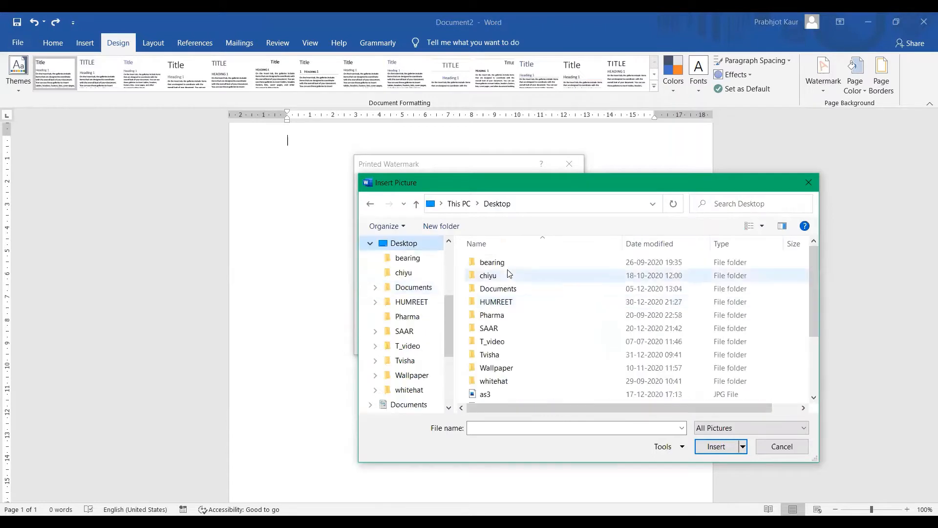
scroll(530, 354, down, 3)
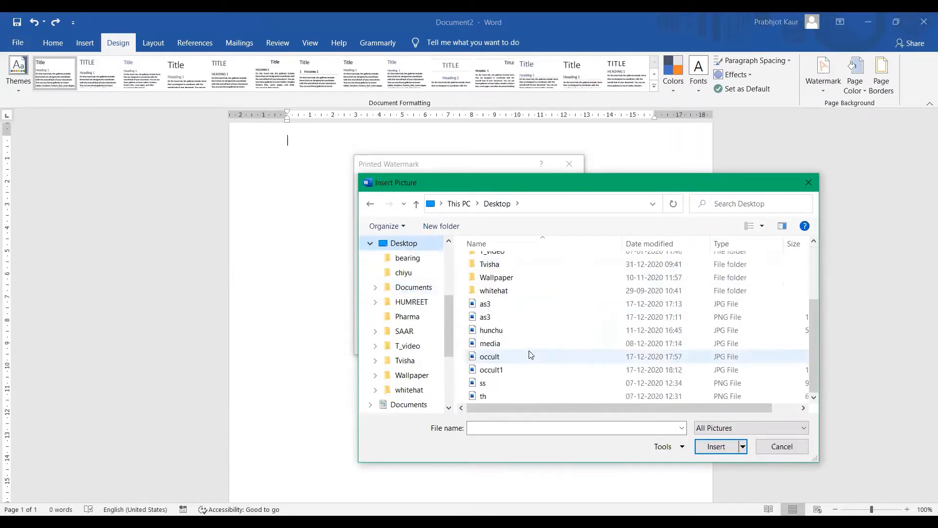
click(479, 305)
key(Return)
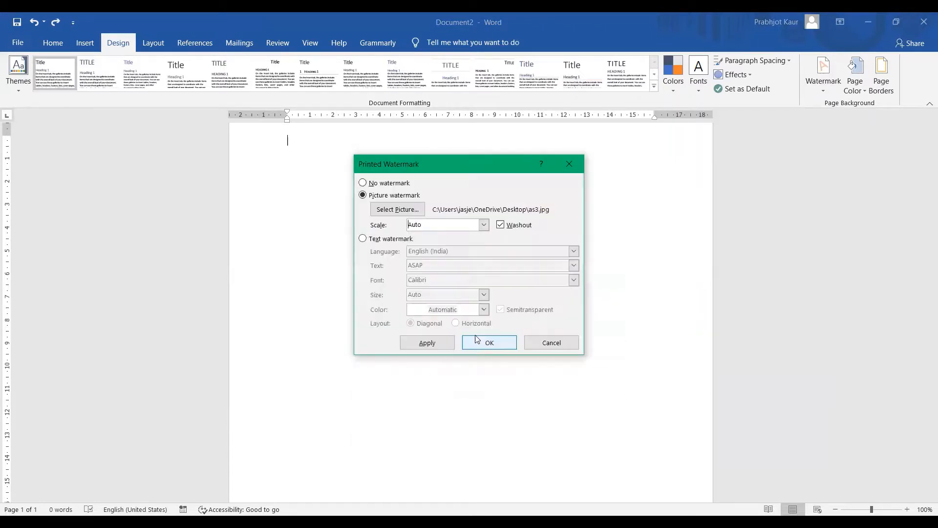
click(427, 343)
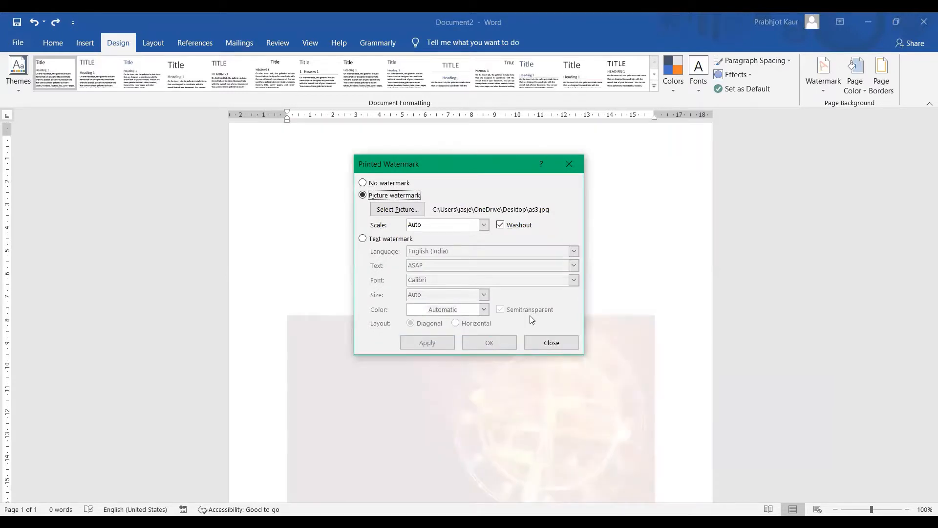
click(553, 345)
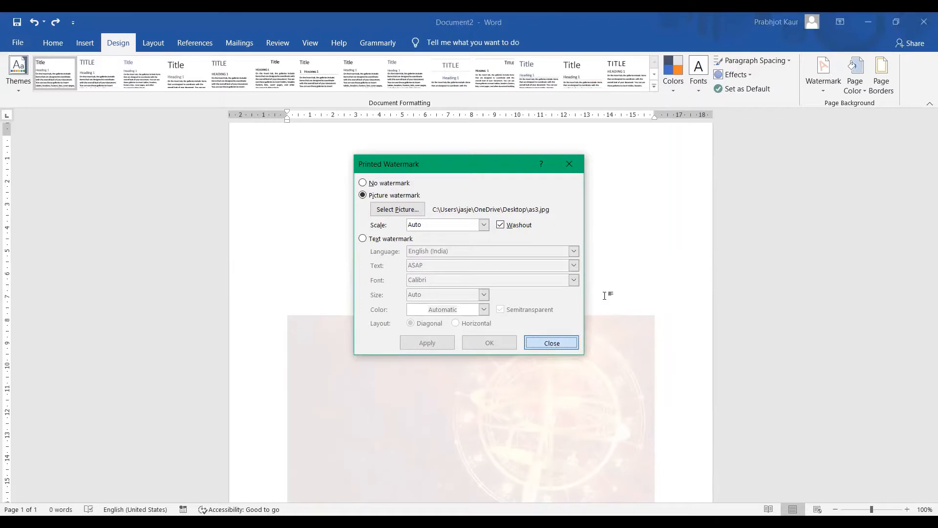
Examine the picture watermark over the length of the page and undo it
scroll(606, 312, down, 5)
scroll(606, 312, up, 3)
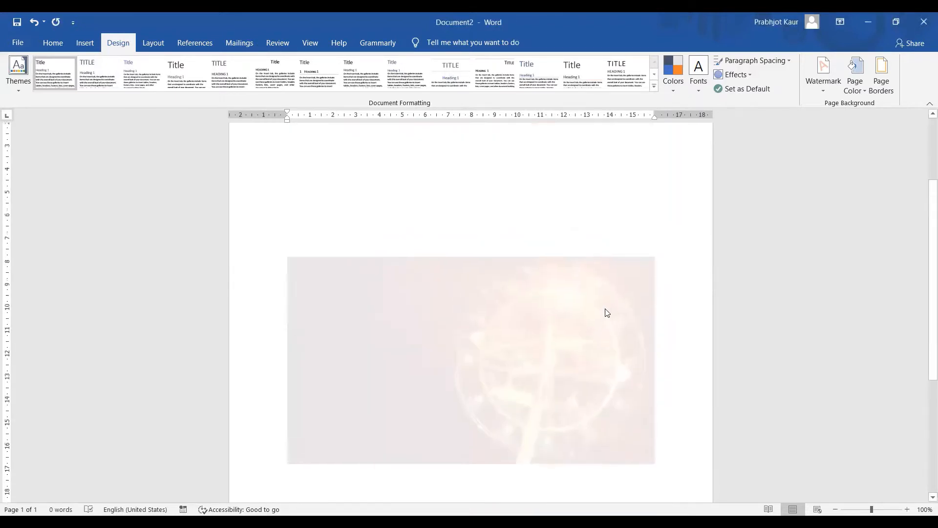
scroll(607, 313, up, 4)
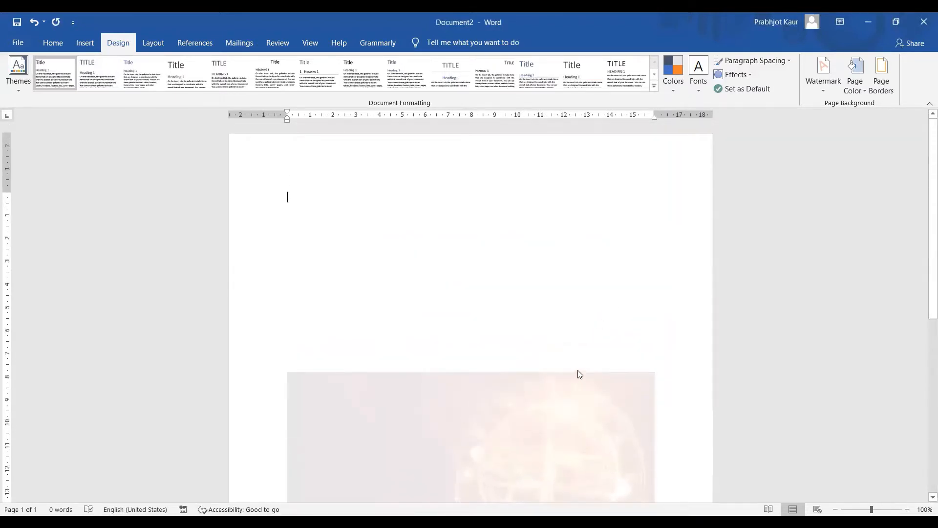
scroll(579, 374, down, 10)
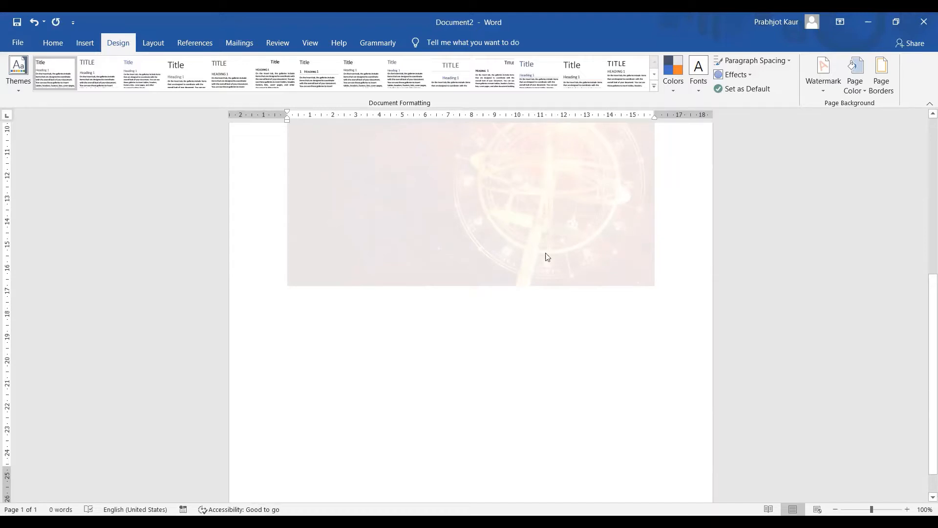
key(ctrl+z)
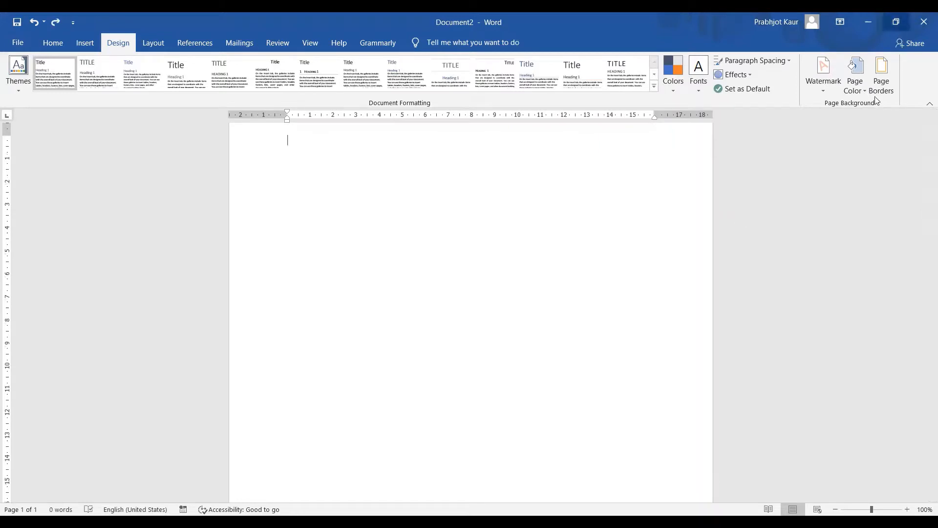
Start a gradient fill effect for the page color, using two colors with light orange as Color 1
click(863, 89)
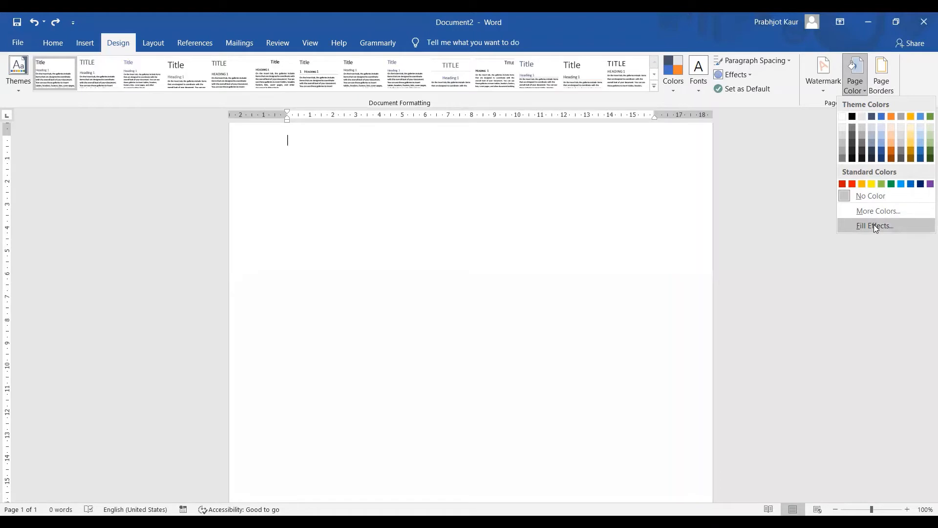
click(875, 225)
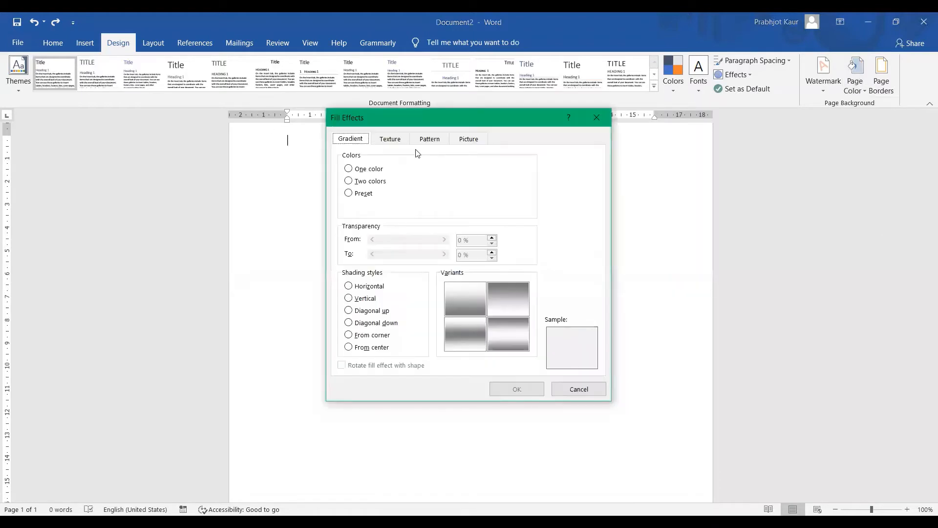
click(355, 169)
click(363, 183)
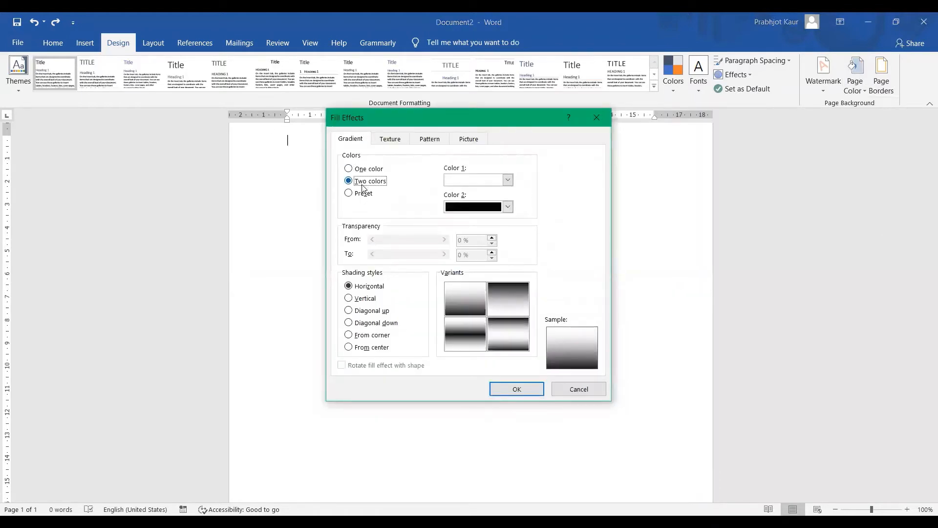
click(363, 194)
click(360, 182)
click(509, 180)
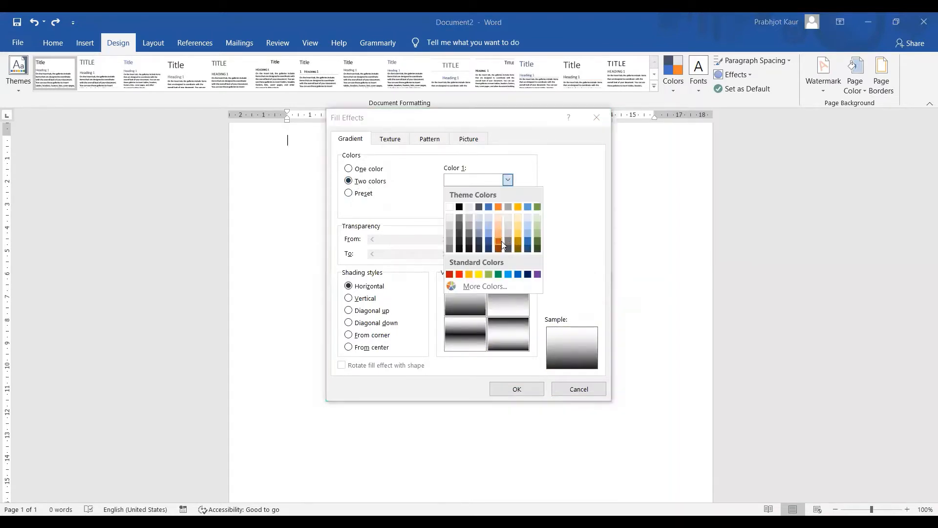
click(498, 223)
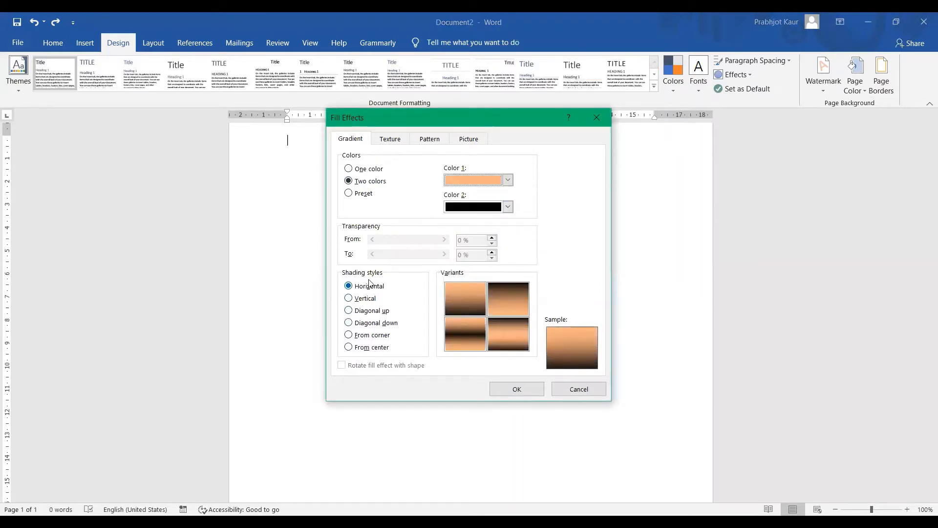
Try the diagonal shading styles, then apply a From center page gradient with light gold as Color 1 and blue as Color 2
click(349, 311)
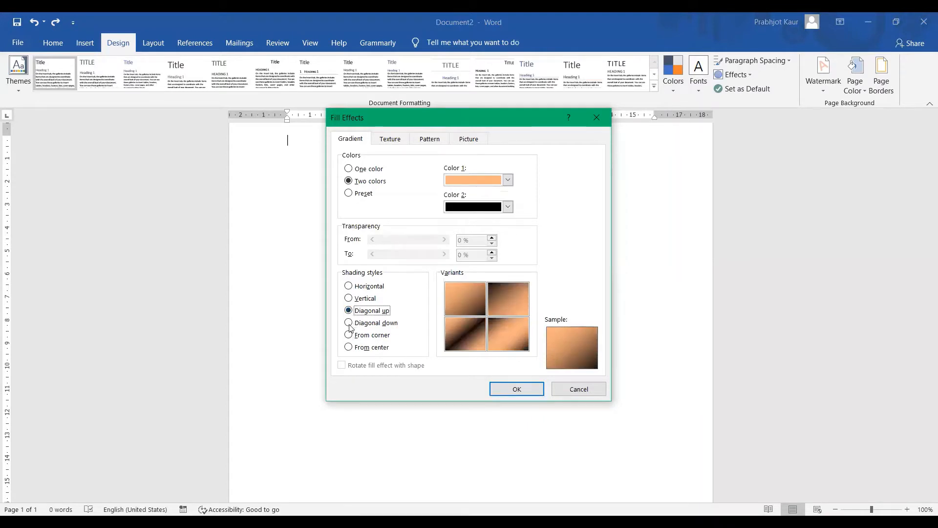
click(349, 323)
click(508, 181)
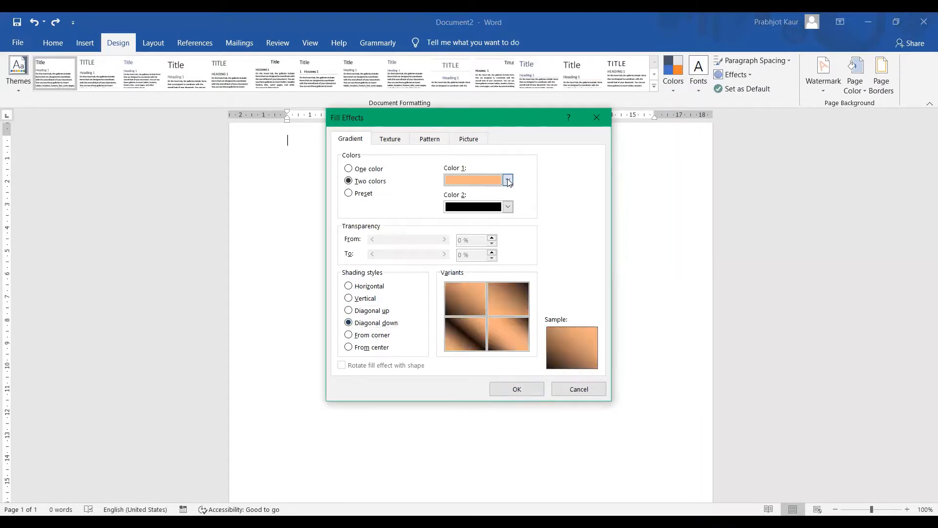
click(517, 232)
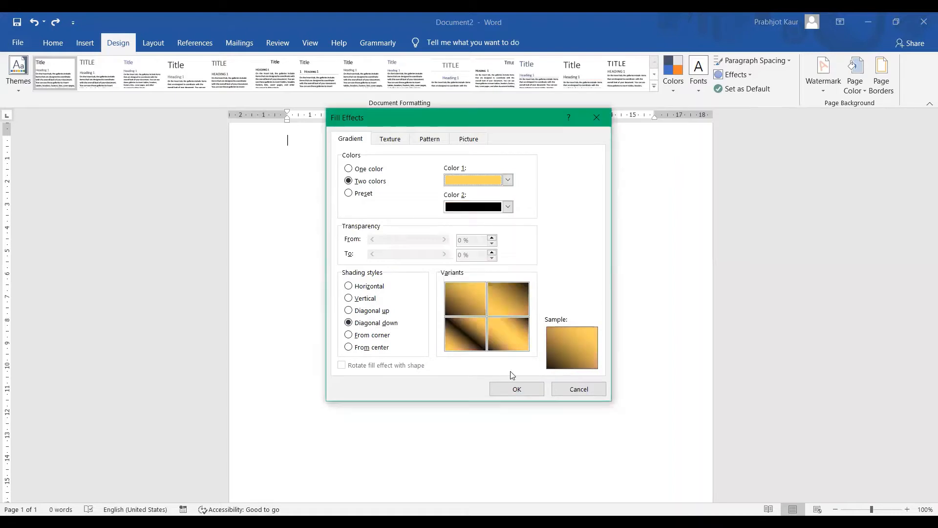
click(508, 207)
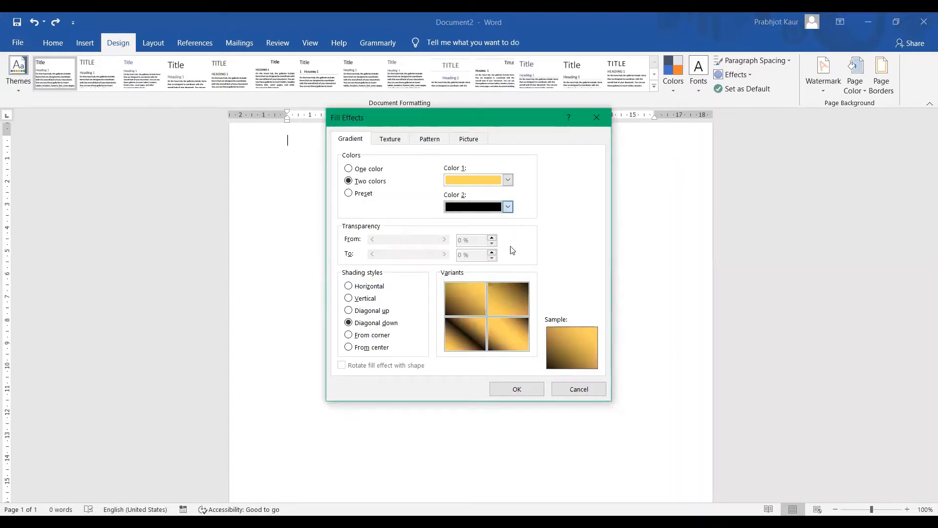
click(530, 269)
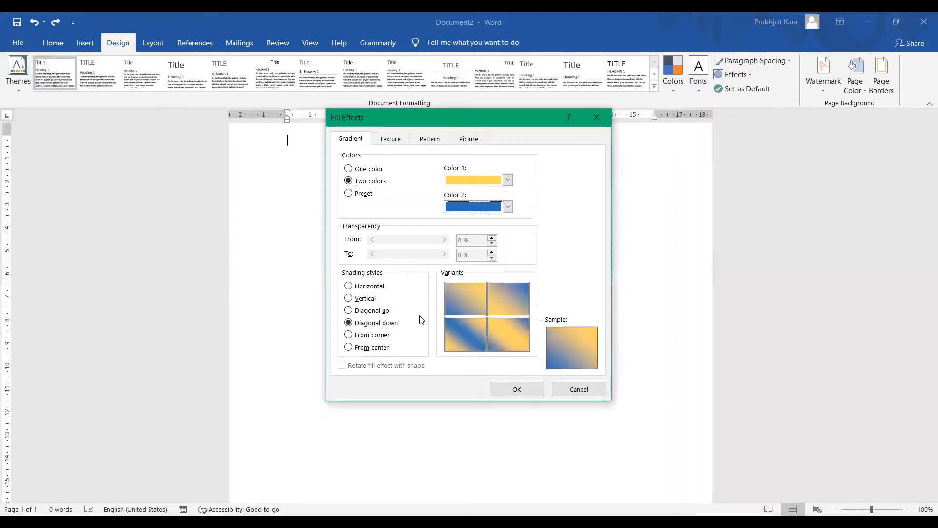
click(348, 347)
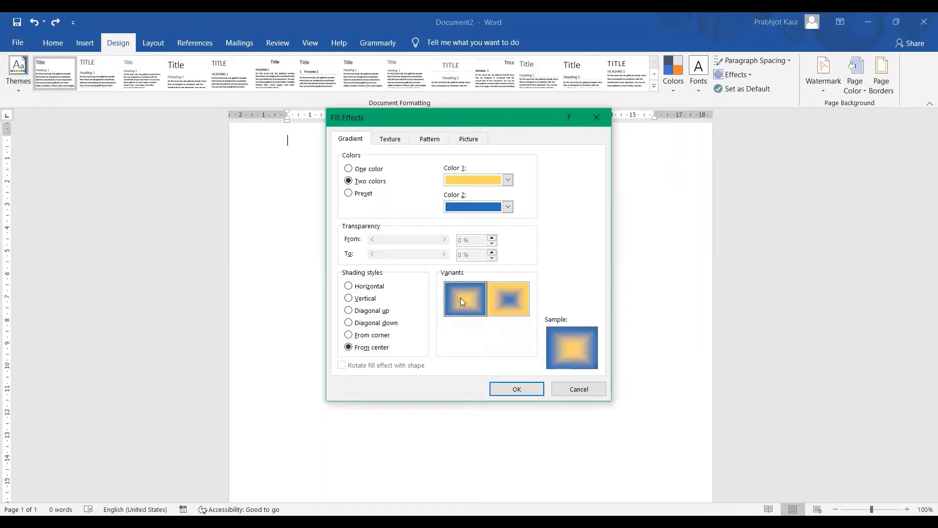
click(522, 393)
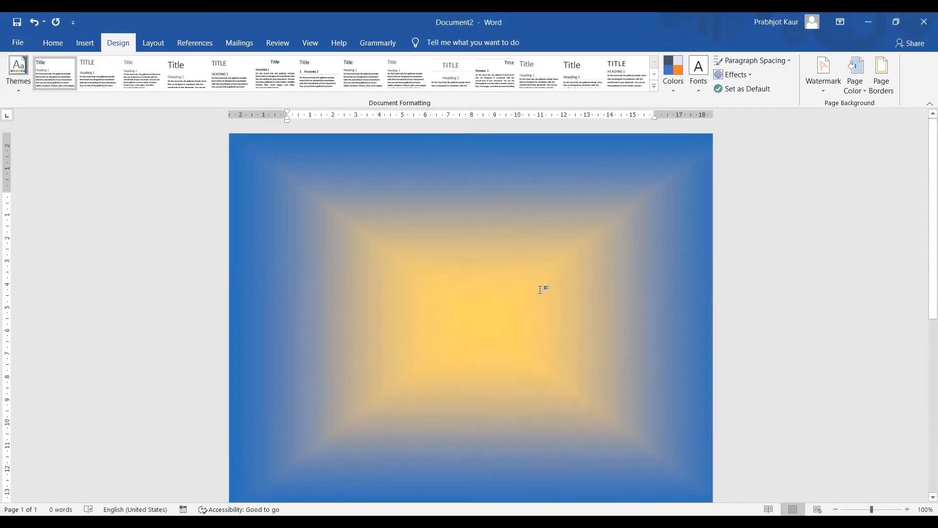
Compare the Preset, Two colors and One color gradient options for the page fill, and slightly lighten the one-color shading
scroll(543, 291, down, 2)
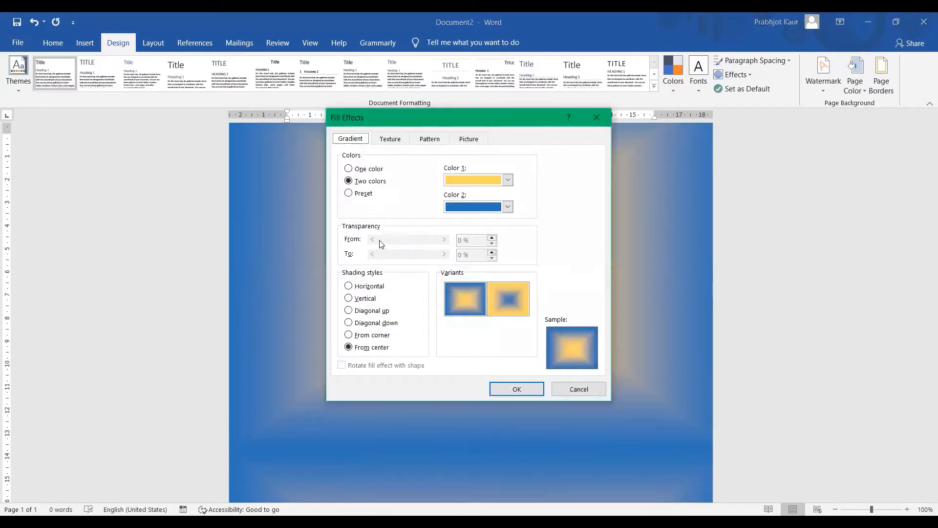
click(348, 193)
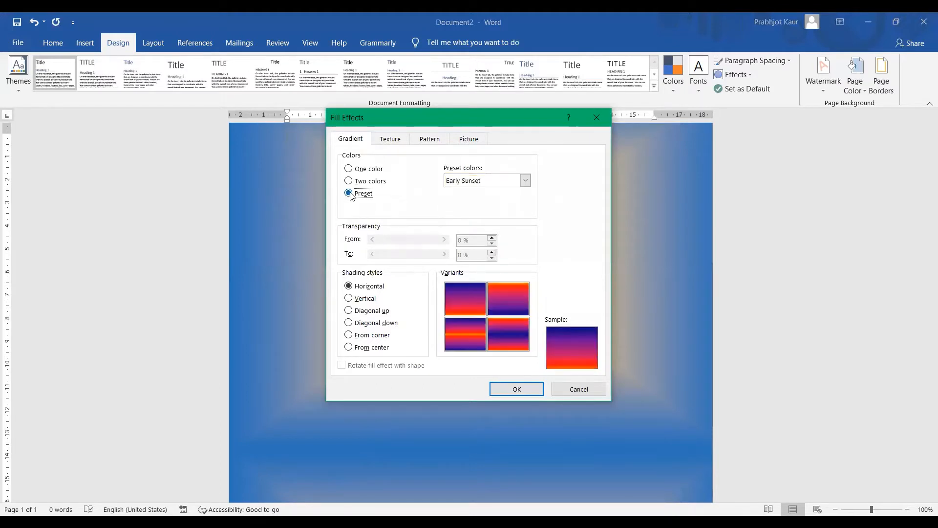
click(367, 169)
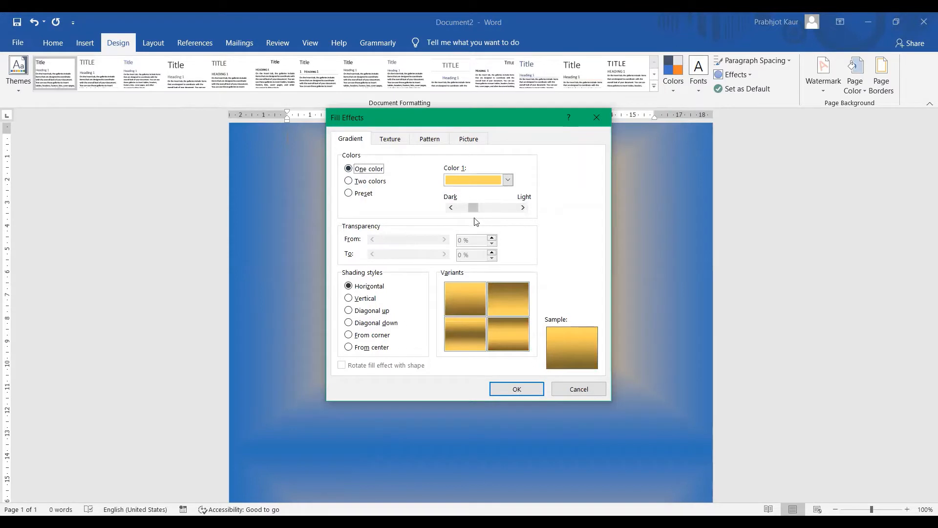
click(354, 194)
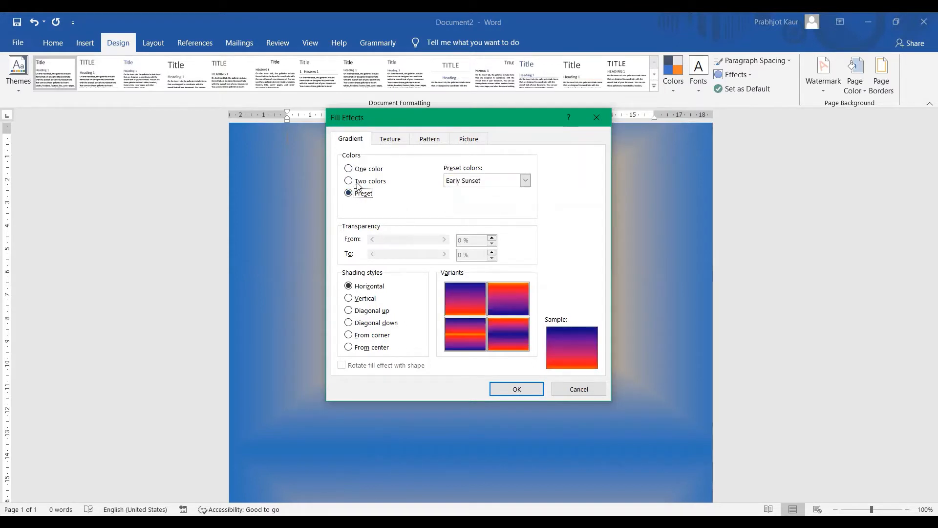
click(356, 181)
click(360, 169)
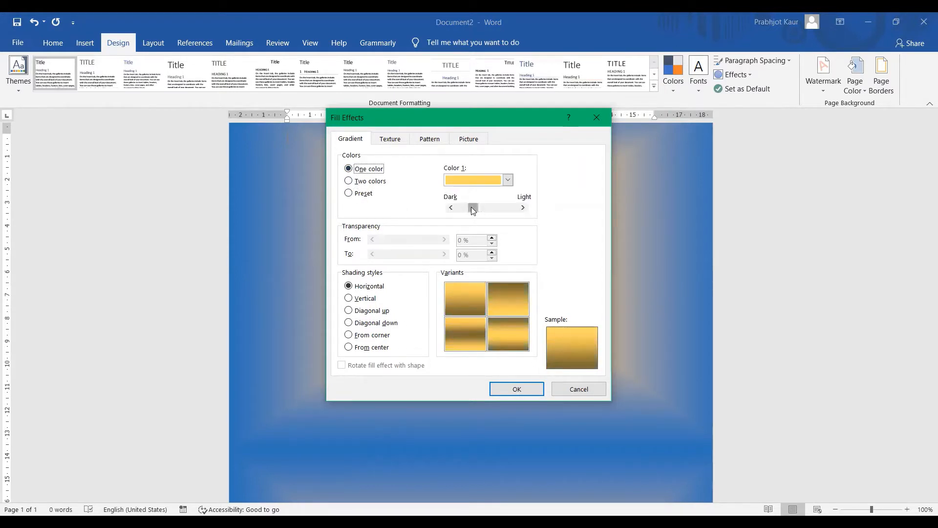
mouse_move(471, 207)
mouse_down()
mouse_move(516, 209)
mouse_move(452, 205)
mouse_move(480, 207)
mouse_up()
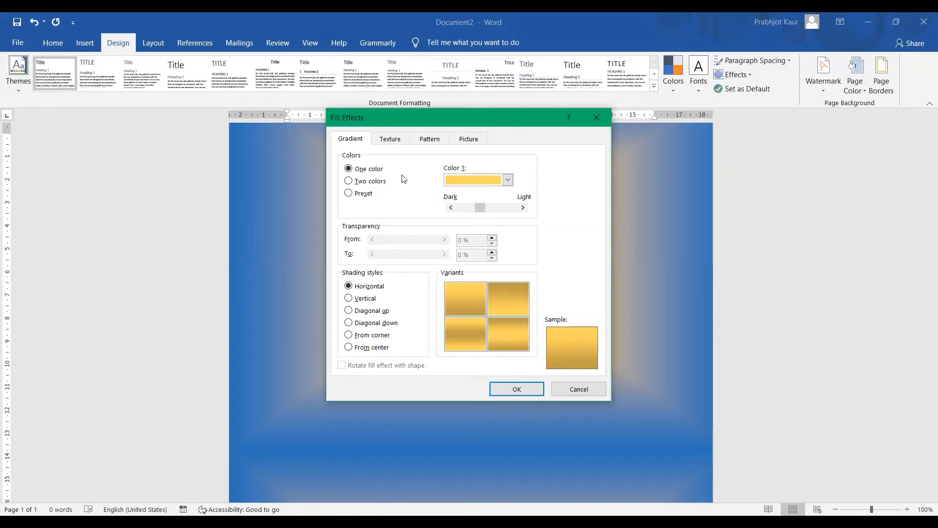
Preview several texture fills, including Paper bag and Sand, and apply the Denim texture as the page background
click(399, 140)
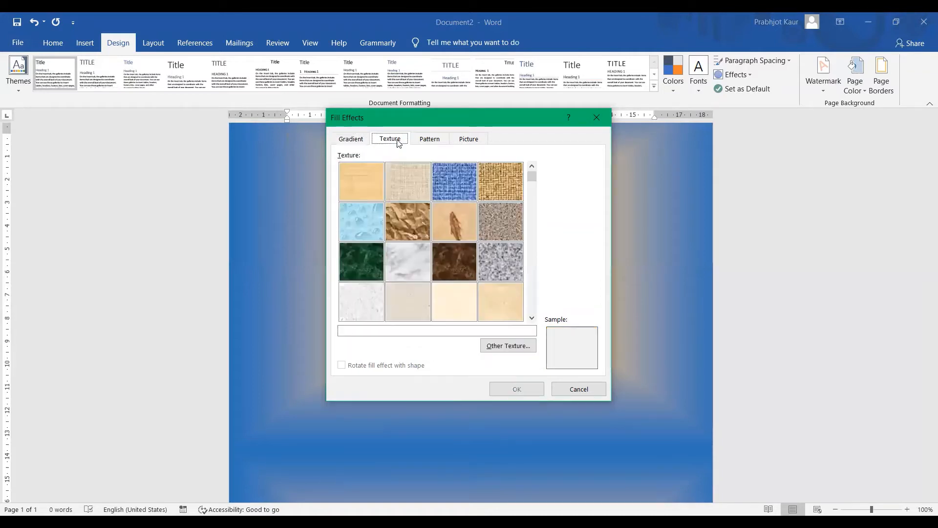
click(401, 230)
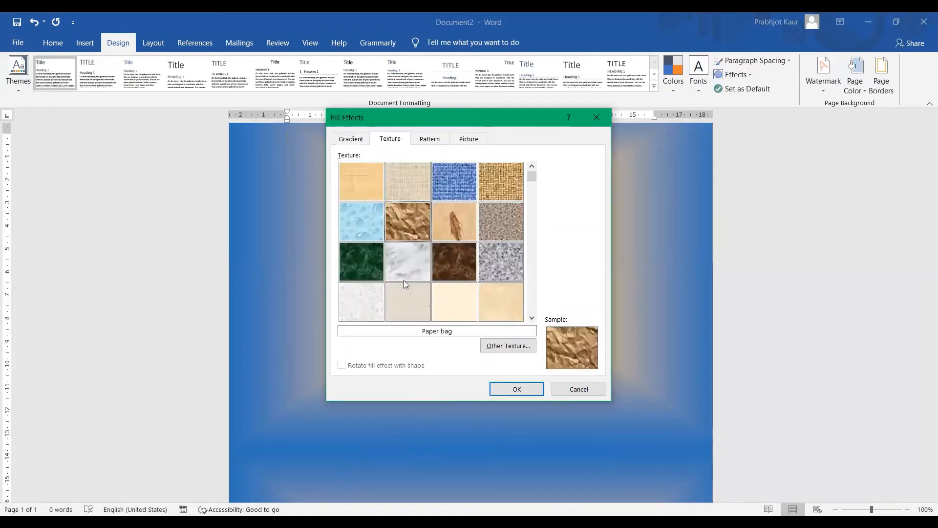
click(404, 280)
click(459, 309)
click(491, 235)
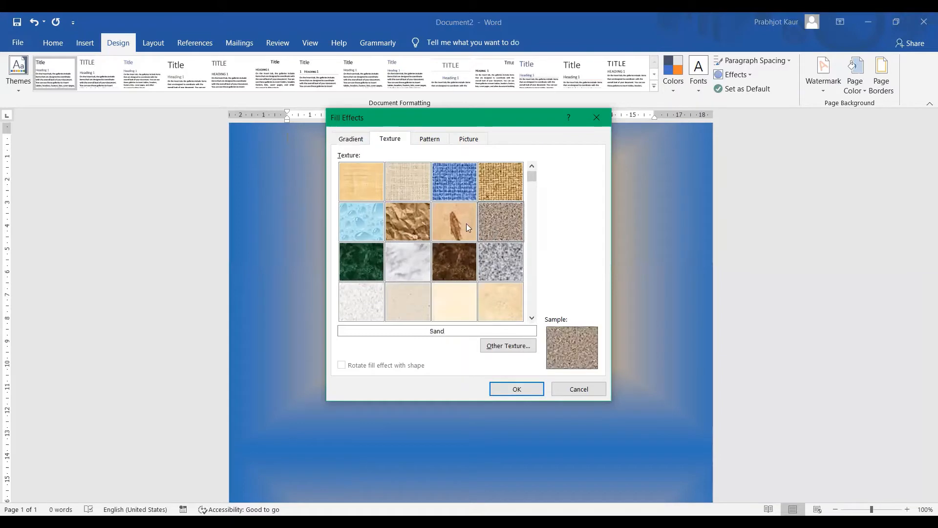
click(464, 224)
click(454, 182)
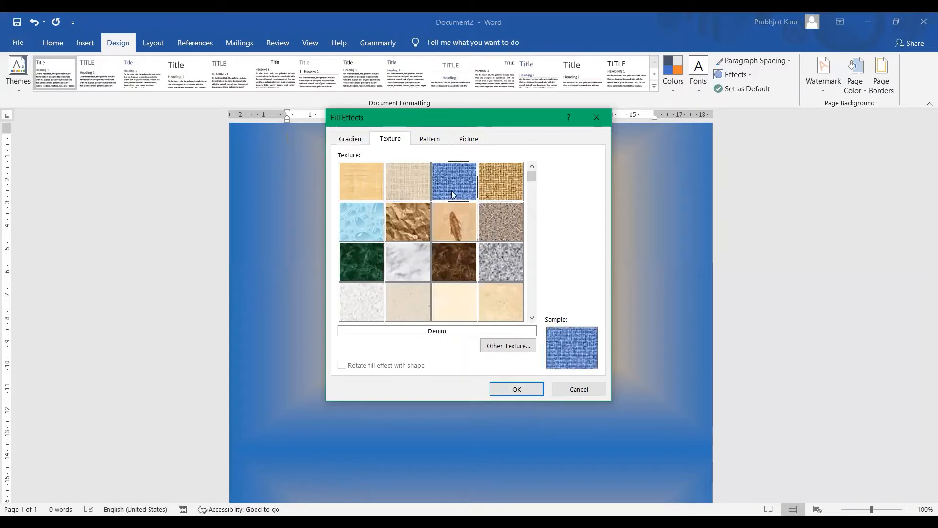
click(515, 391)
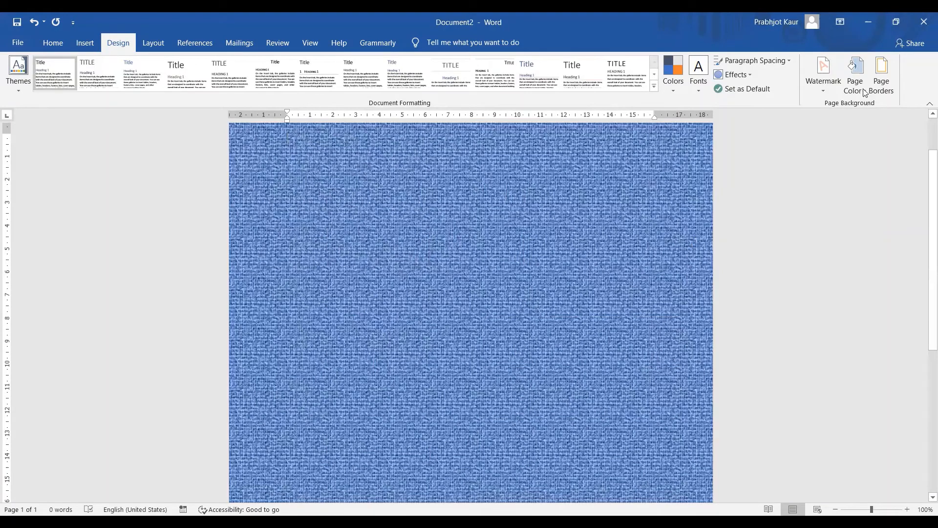
Apply the pattern fill Diagonal stripes: Wide downward to the page, with dark orange foreground and blue background
click(855, 78)
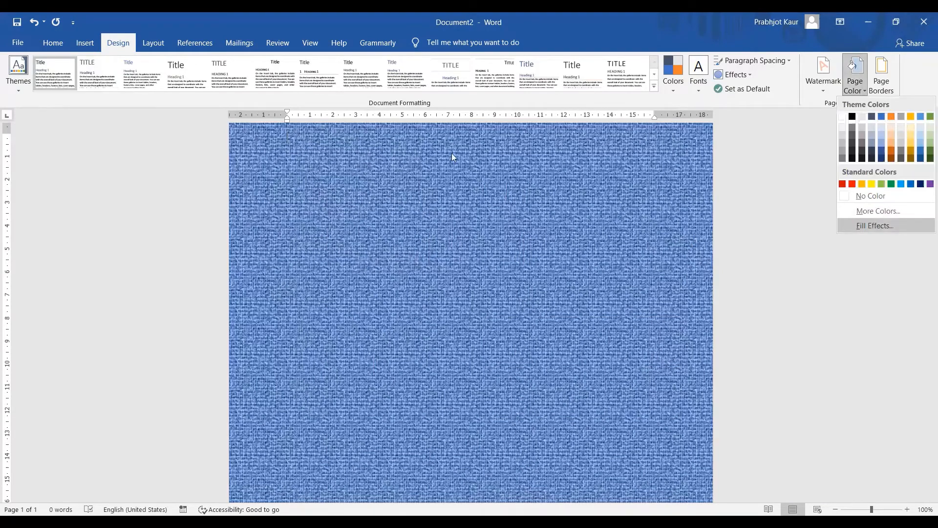
click(430, 138)
click(428, 223)
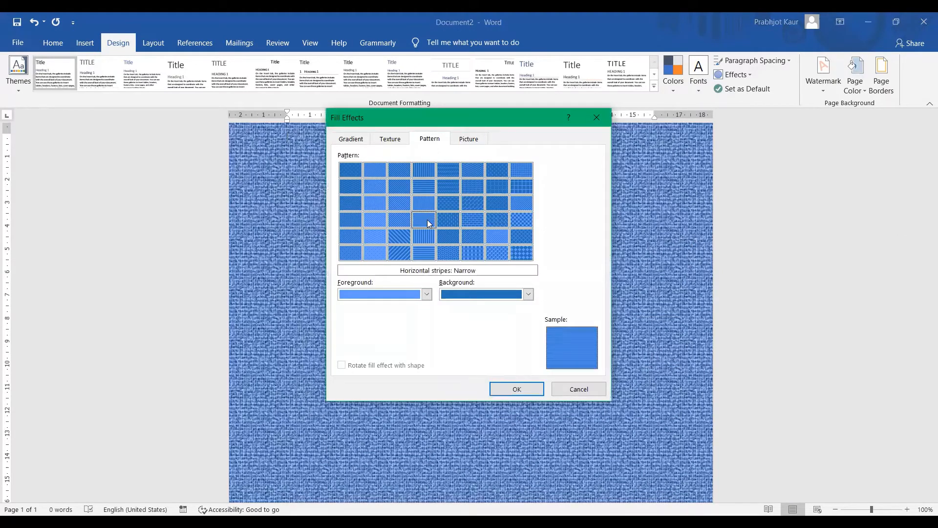
click(426, 294)
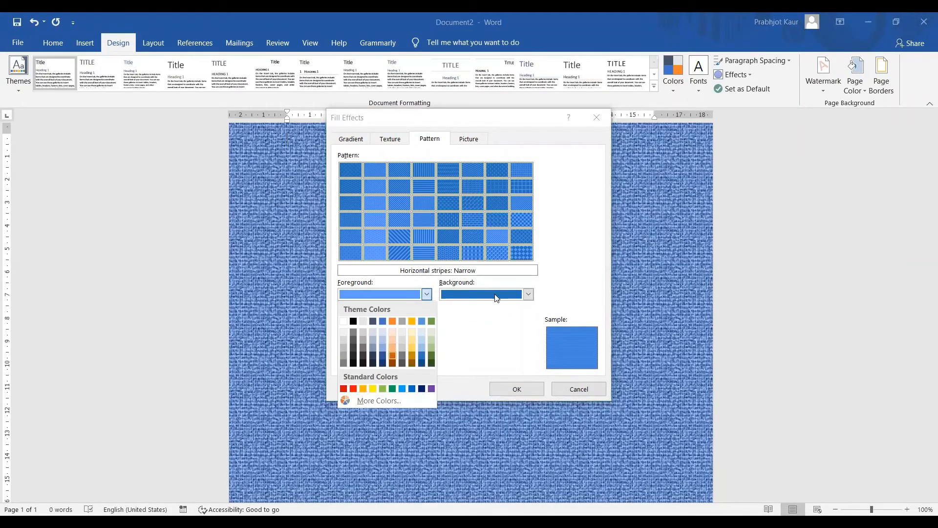
click(392, 357)
click(400, 237)
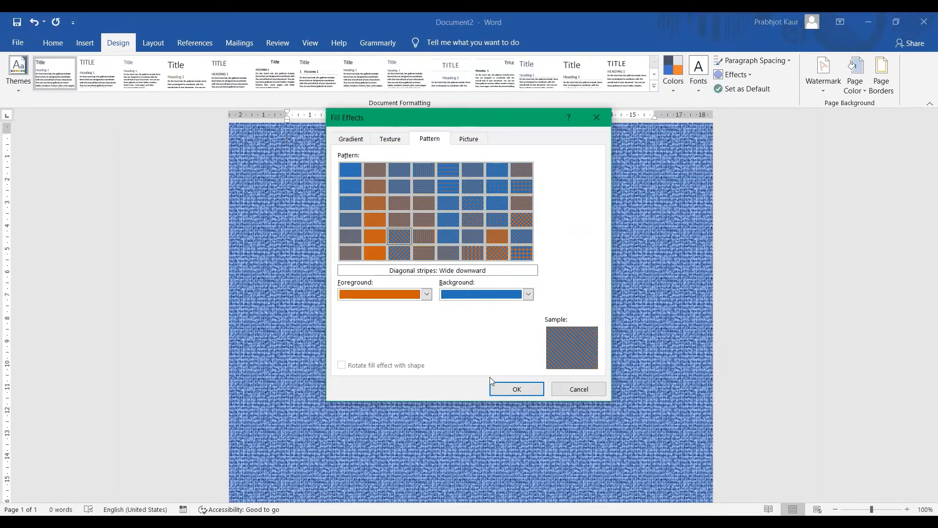
click(516, 390)
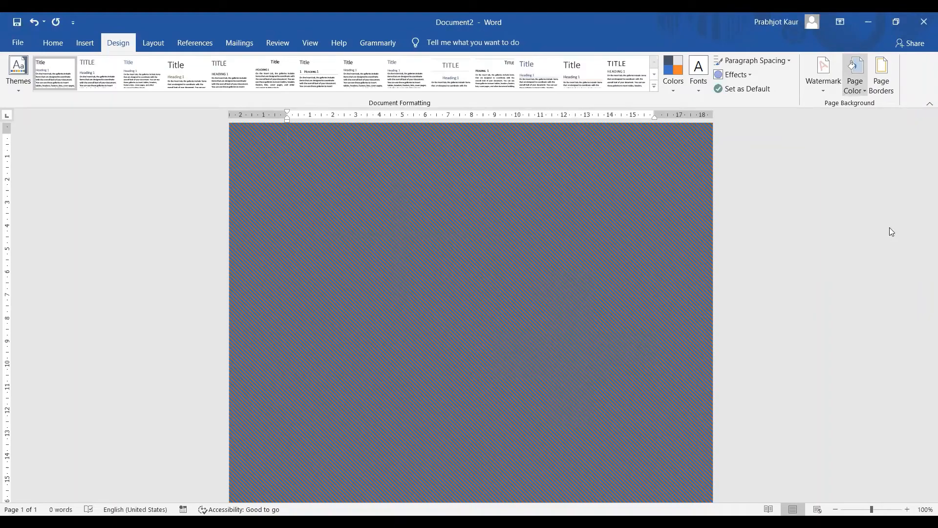
Fill the page background with the occult picture from the Desktop folder and view the result over the page
click(469, 139)
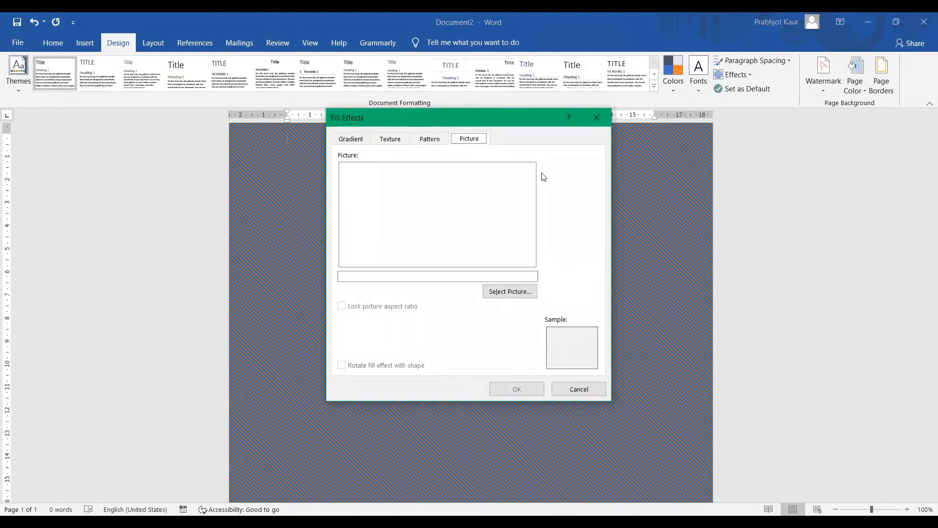
click(523, 289)
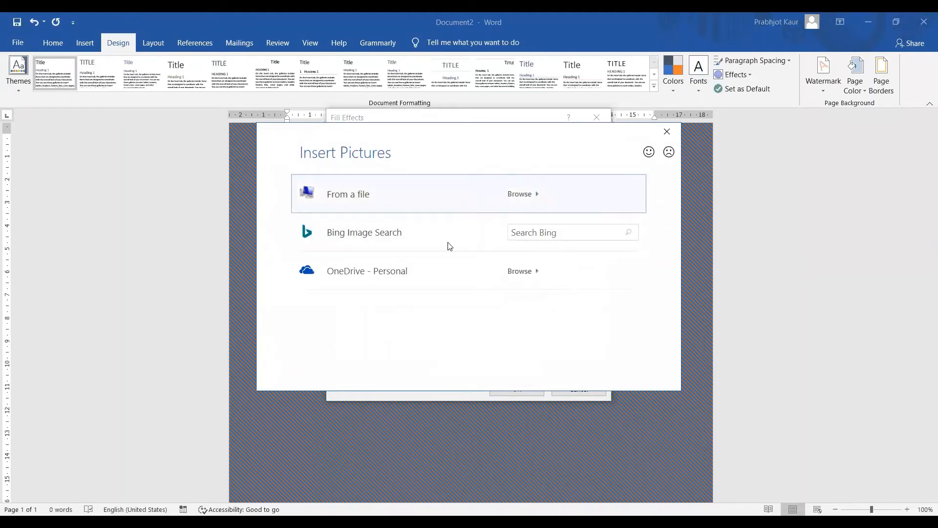
click(523, 193)
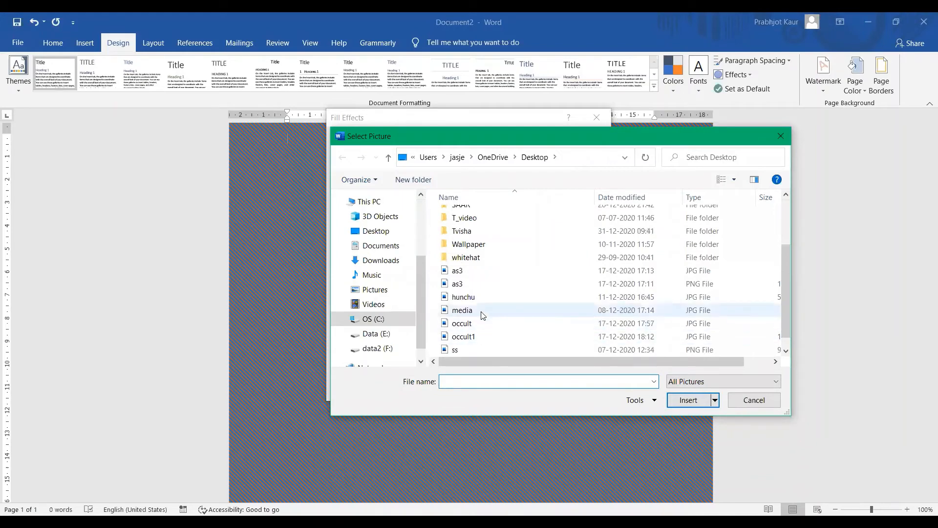
click(480, 324)
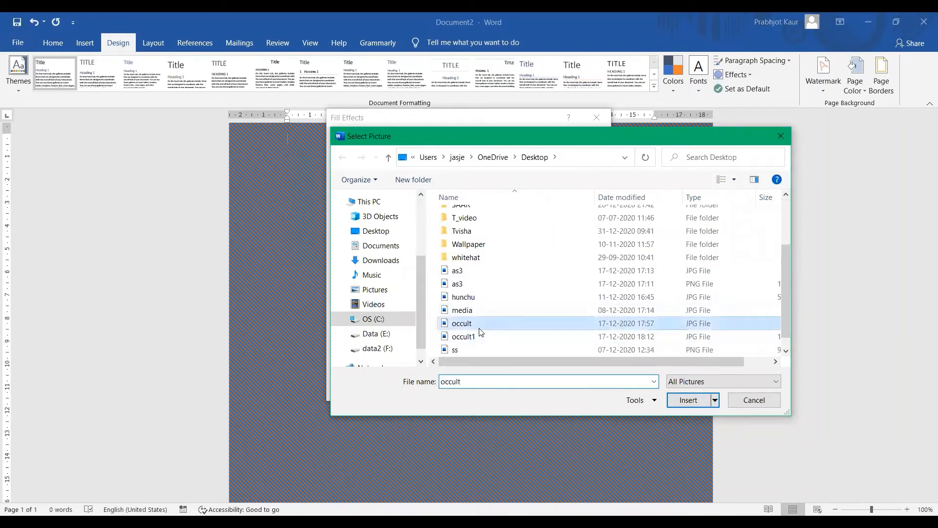
click(670, 402)
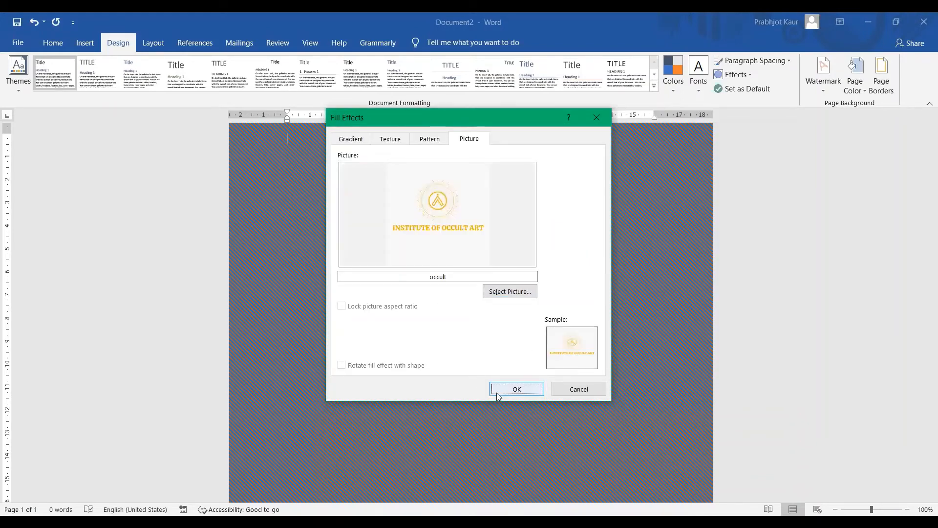
click(499, 389)
scroll(627, 369, down, 5)
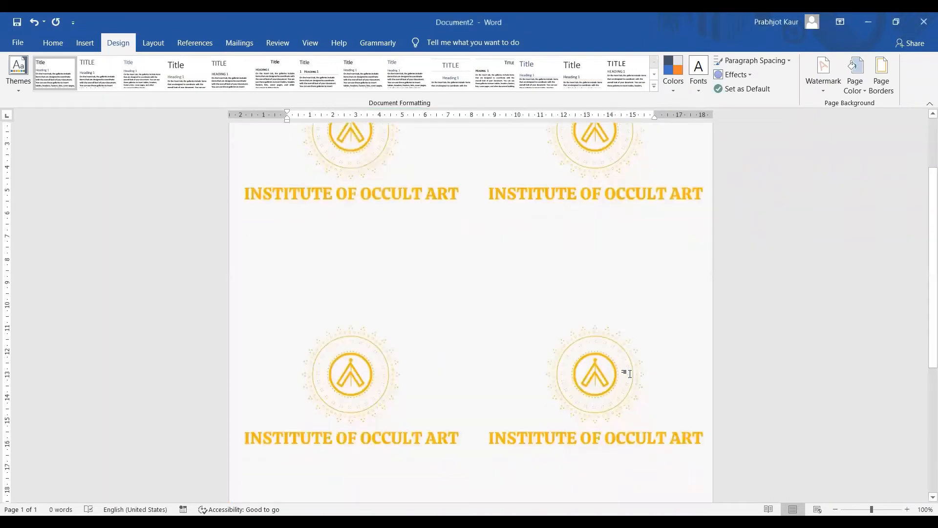
scroll(612, 373, up, 7)
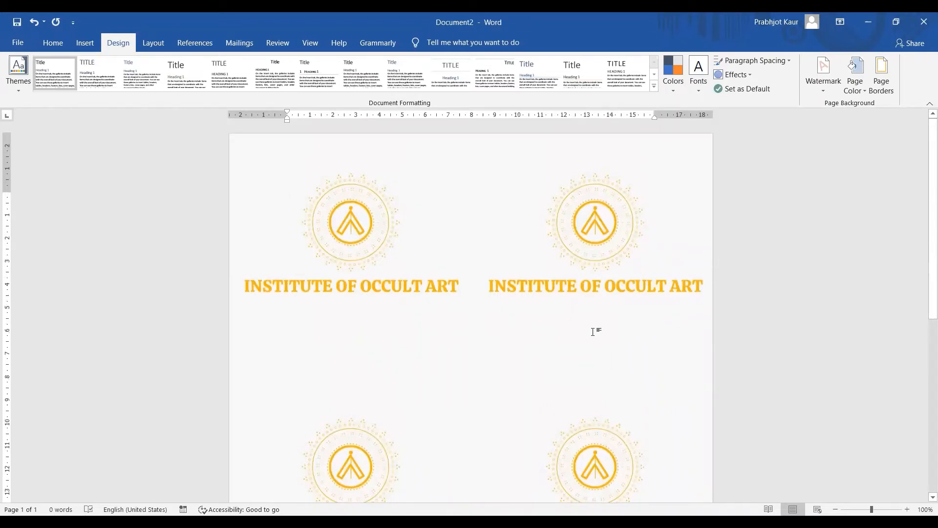
Undo the page background fills and the last deletion of the document's text and equation
key(ctrl+z)
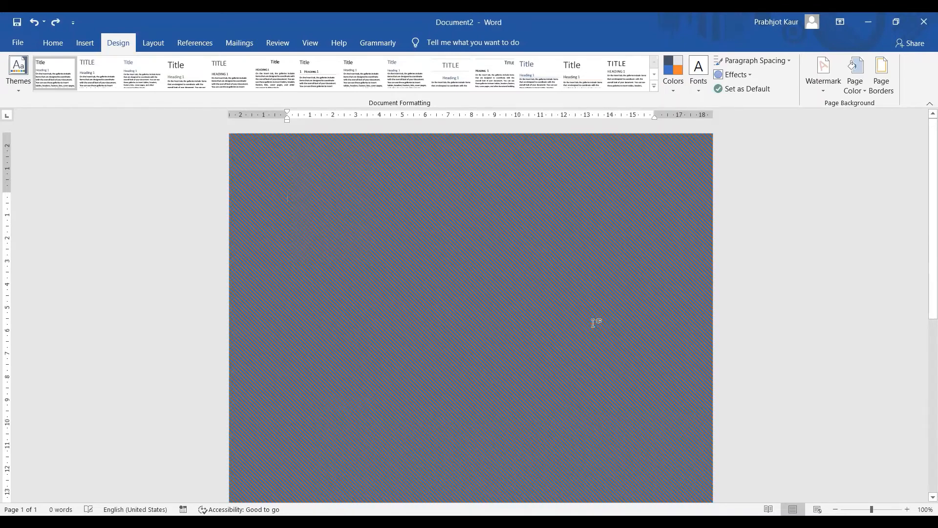
key(ctrl+z)
key(ctrl+z)
key(ctrl+z)
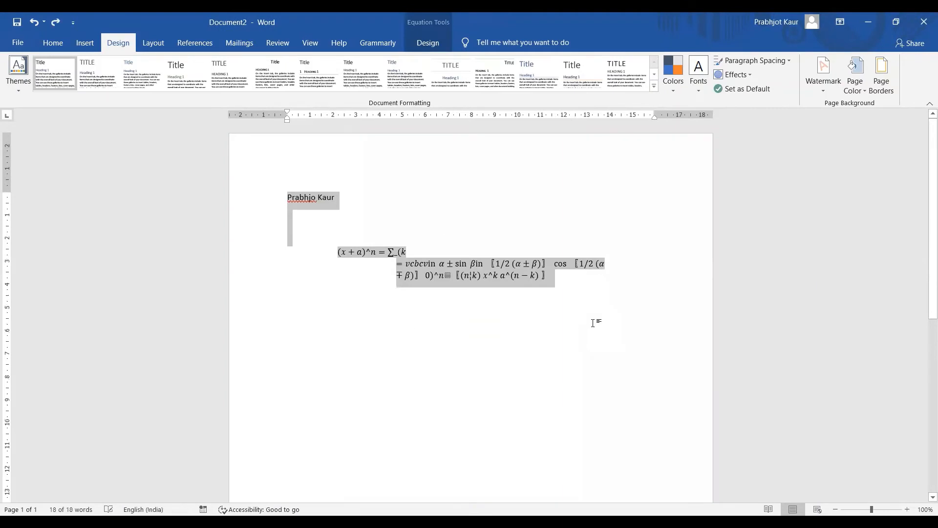
Undo the earlier edits to the signature line, the copyright symbols and the equation's contents
key(ctrl+z)
key(ctrl+z)
key(ctrl+z)
key(ctrl+z)
key(ctrl+z)
key(ctrl+z)
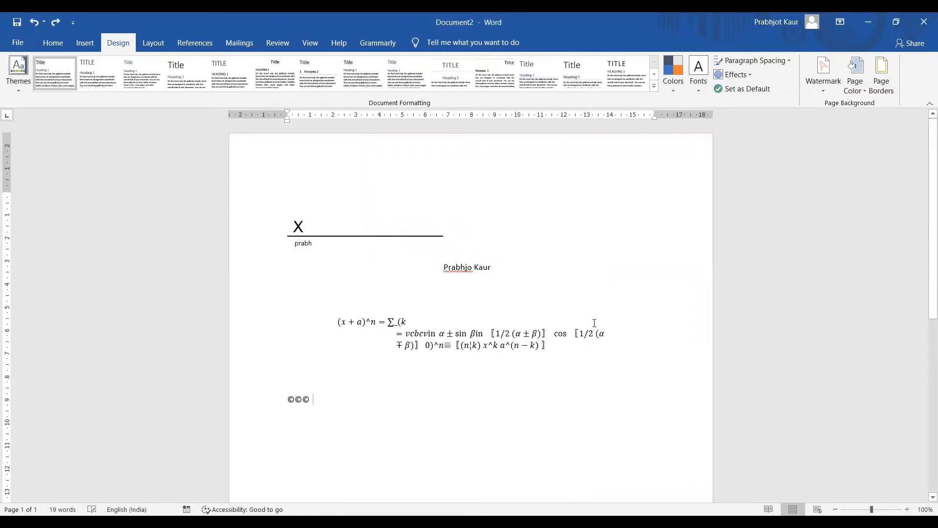
key(ctrl+z)
key(ctrl+z)
key(ctrl+z)
key(ctrl+z)
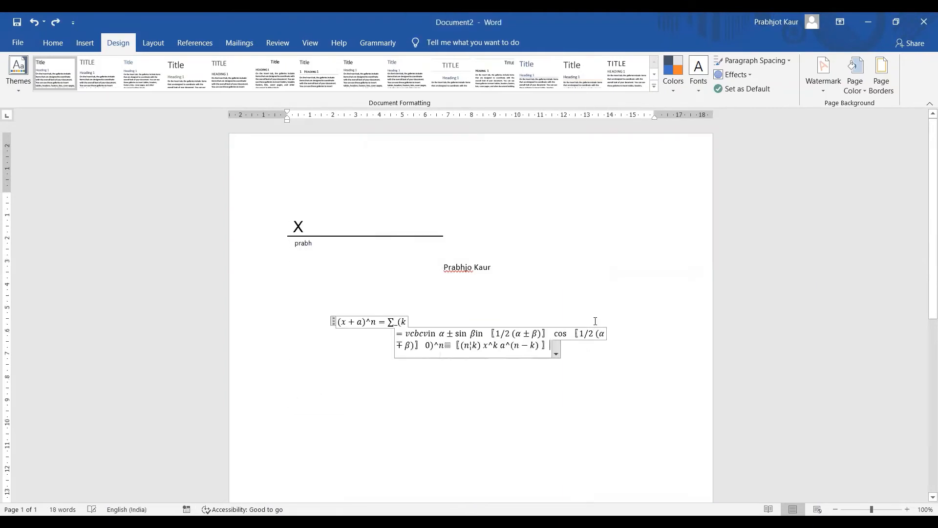
key(ctrl+z)
key(ctrl+z)
key(ctrl+z)
key(ctrl+z)
key(ctrl+z)
key(ctrl+z)
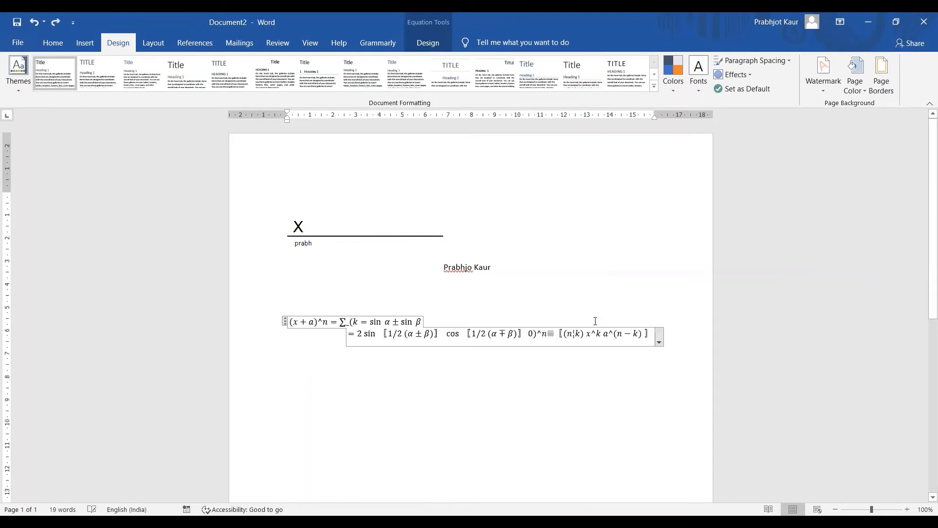
key(ctrl+z)
key(ctrl+z)
key(ctrl+z)
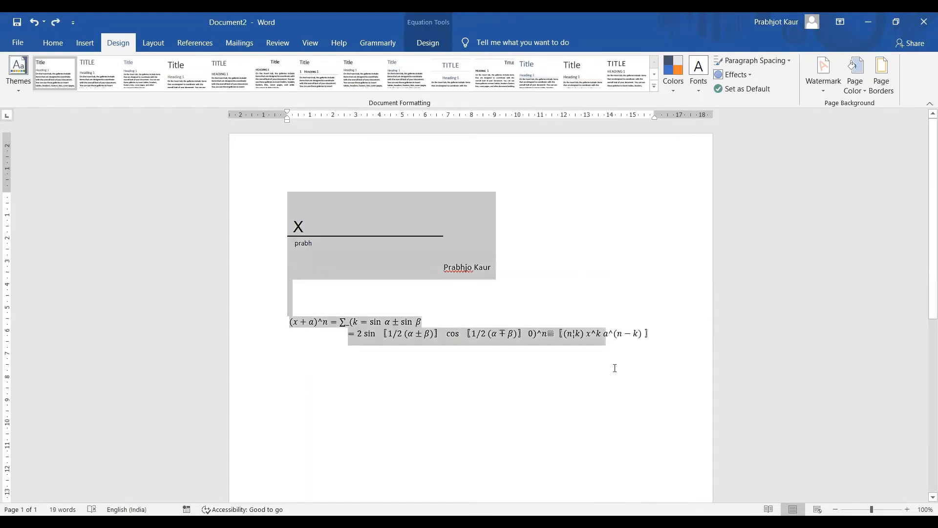
Delete the signature line, the name text and the whole equation from the page
drag(615, 368, 684, 372)
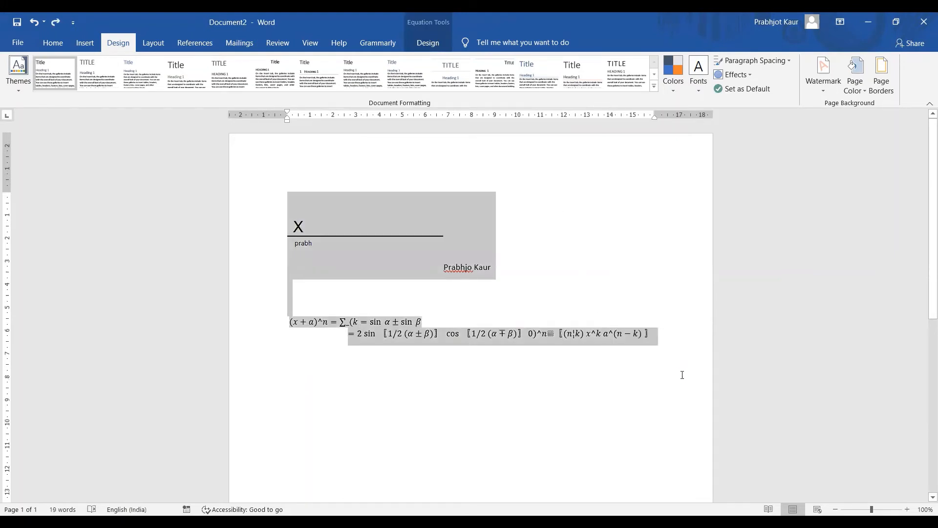
key(Delete)
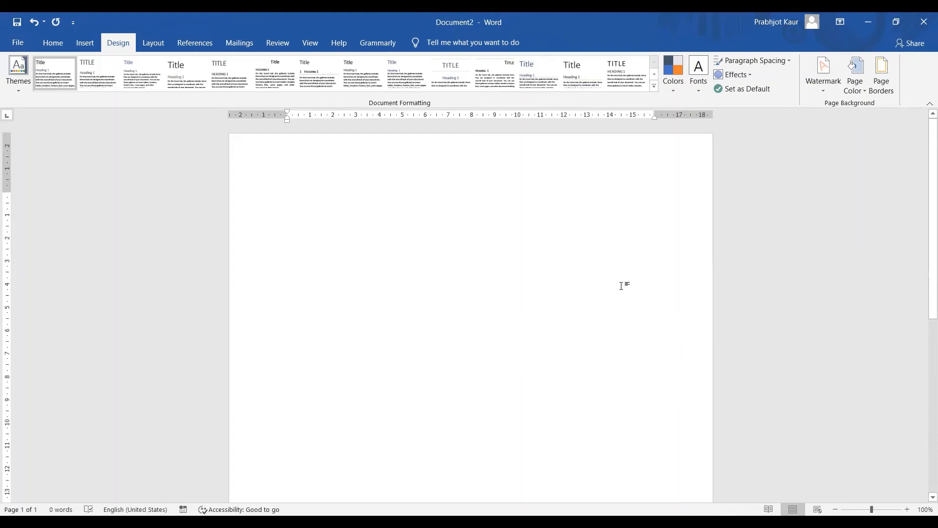